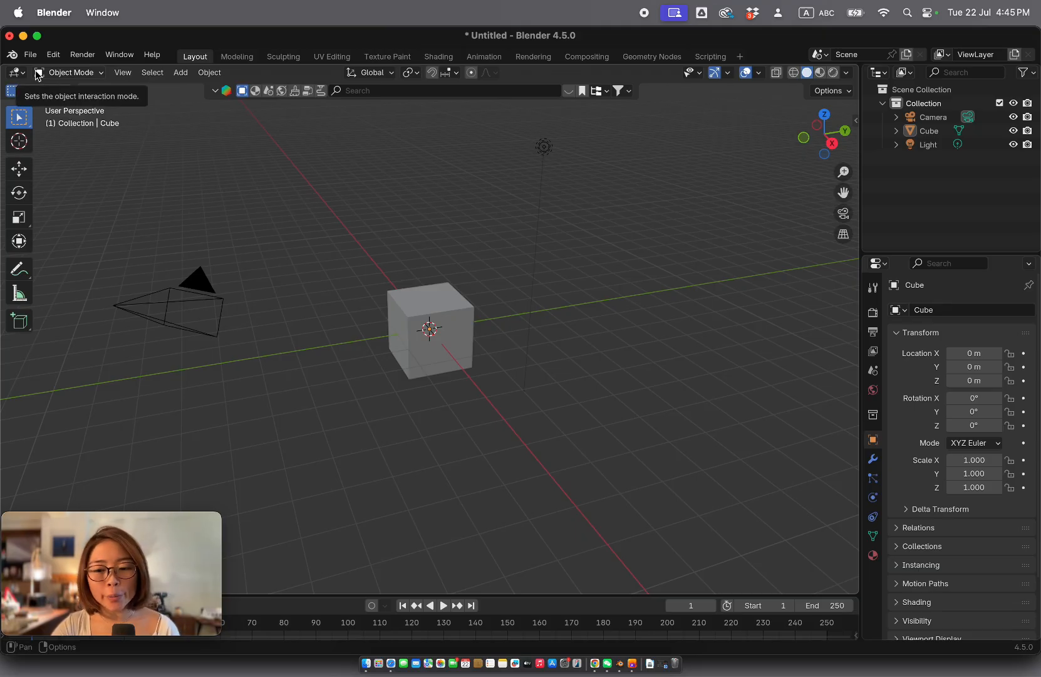
Switch the Outliner area to the Spreadsheet editor.
{"action": "scroll", "coordinate": [77, 101], "scroll_direction": "right", "scroll_amount": 5}
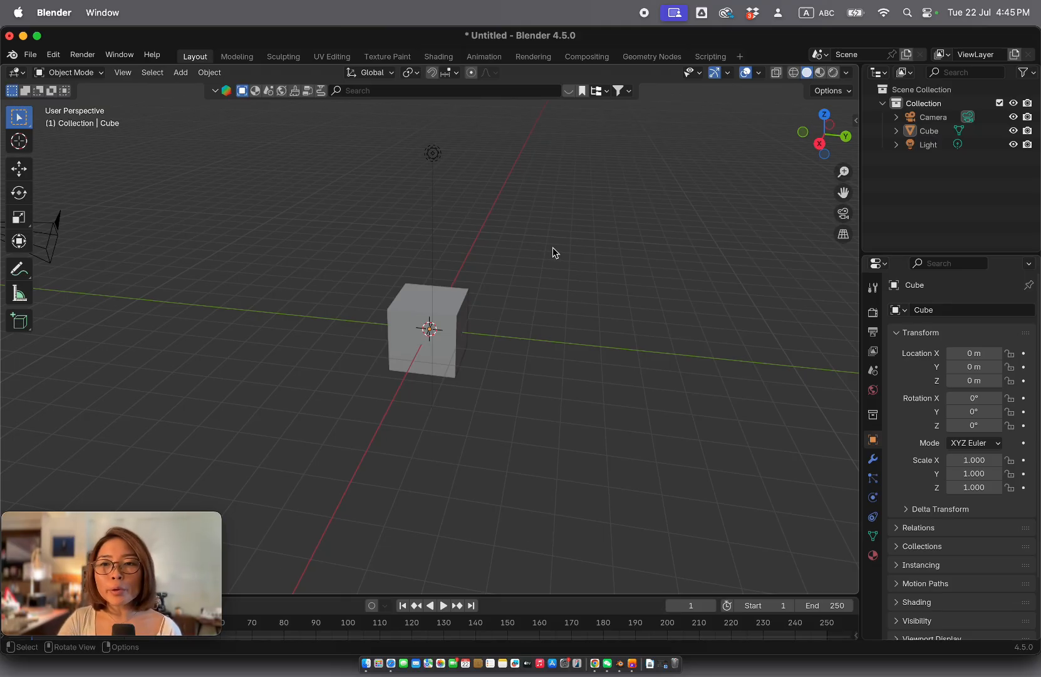
{"action": "left_click", "coordinate": [875, 72]}
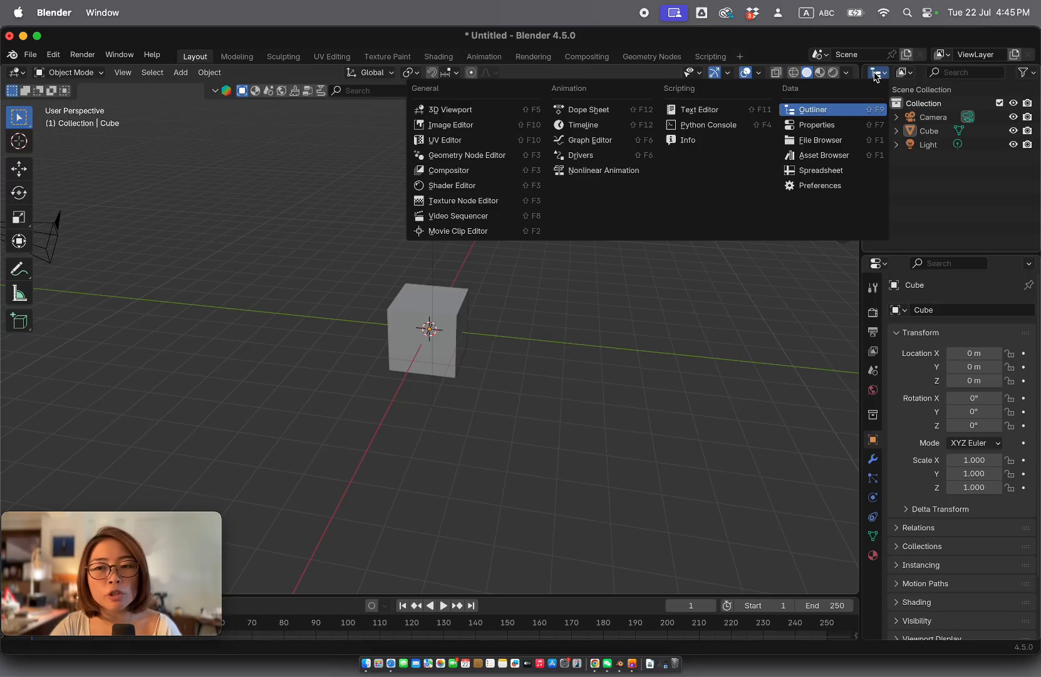
{"action": "left_click", "coordinate": [876, 74]}
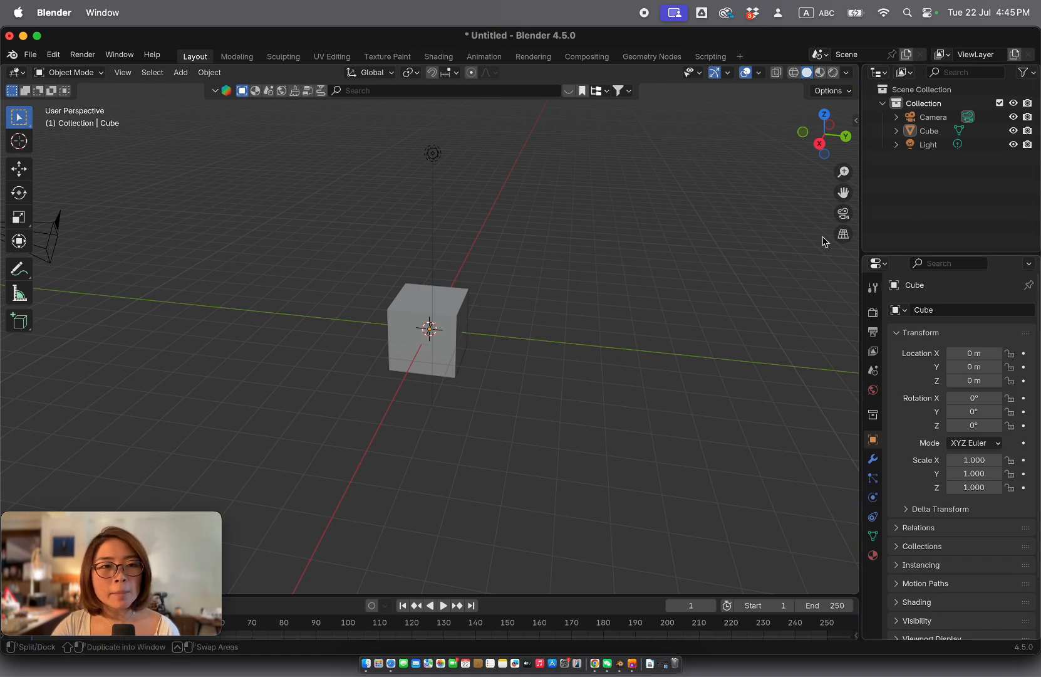
{"action": "left_click", "coordinate": [879, 76]}
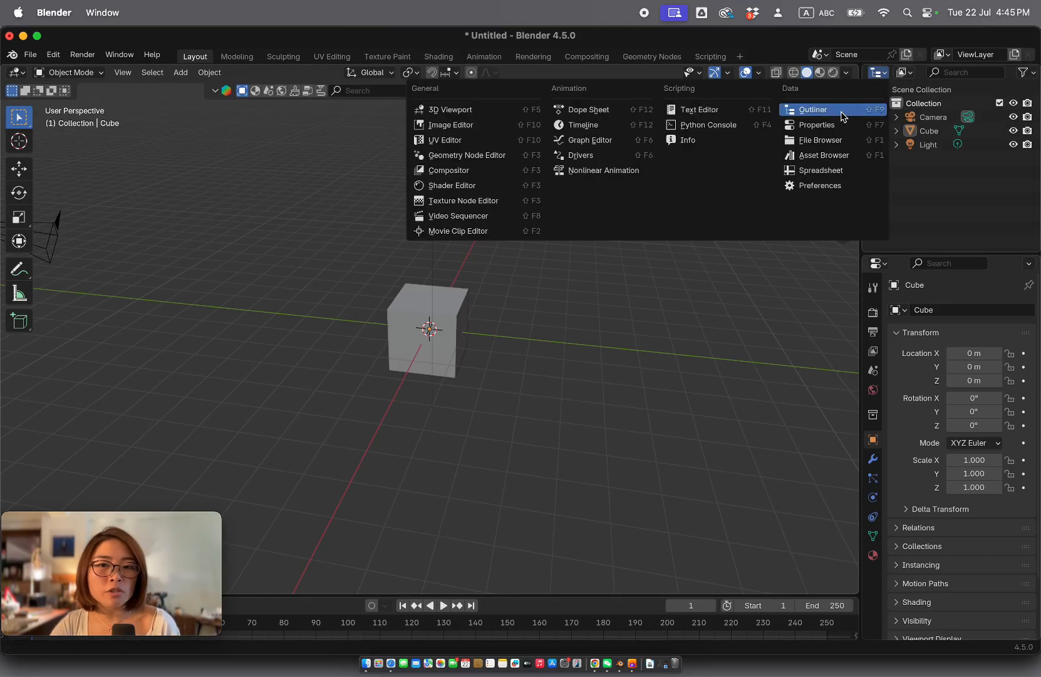
{"action": "left_click", "coordinate": [821, 172]}
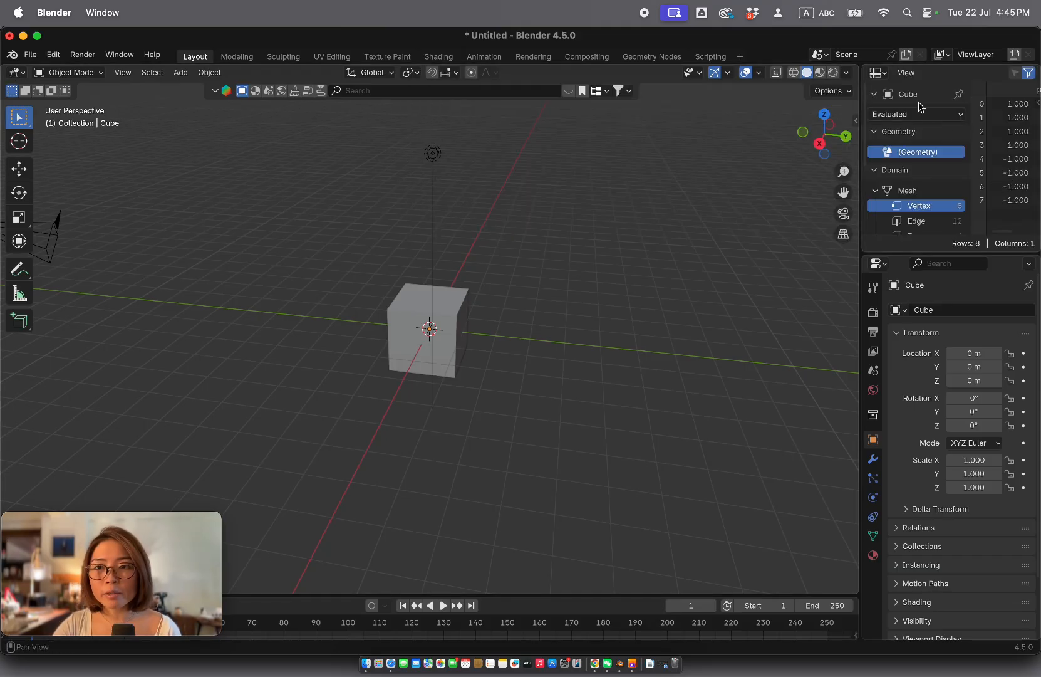
Change the Spreadsheet area back to the Outliner editor.
{"action": "left_click", "coordinate": [878, 74]}
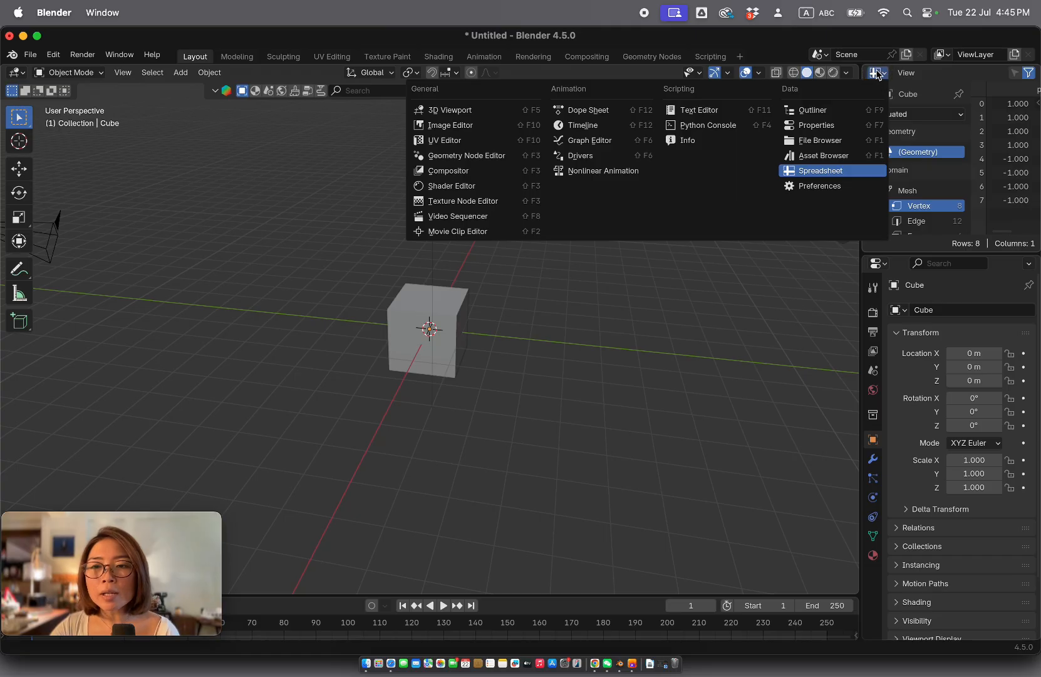
{"action": "left_click", "coordinate": [880, 75]}
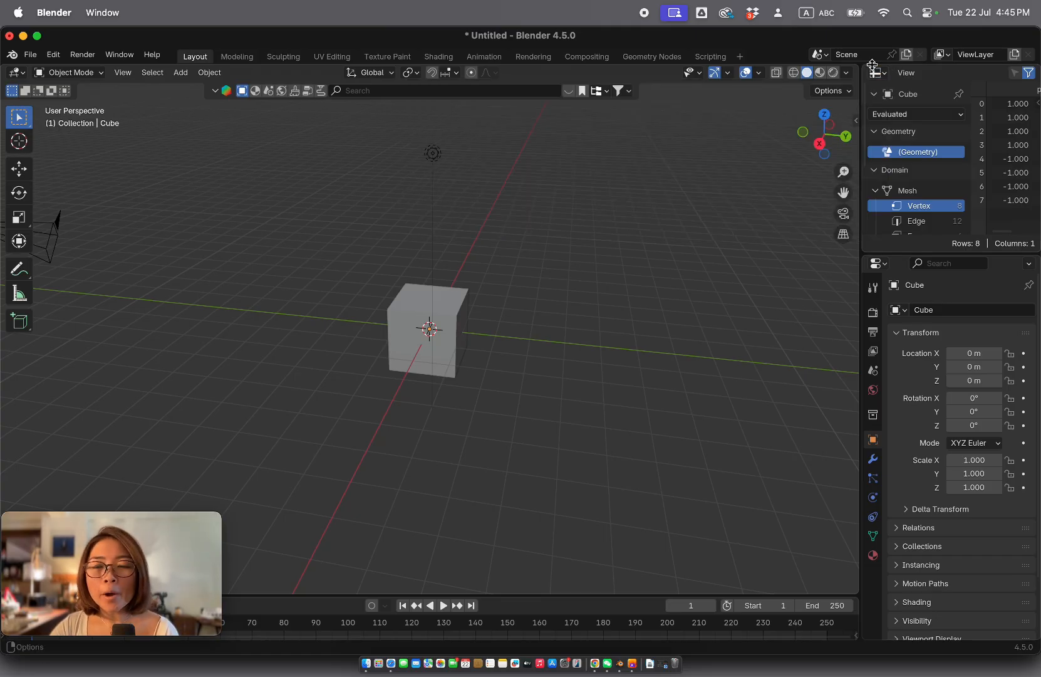
{"action": "left_click", "coordinate": [876, 75]}
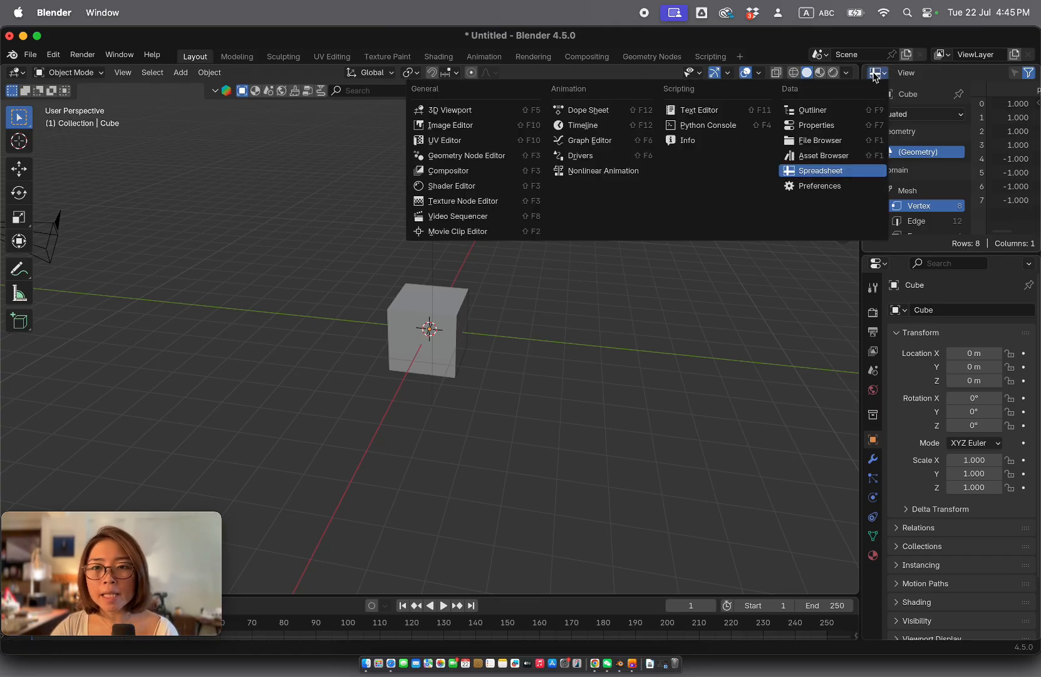
{"action": "left_click", "coordinate": [825, 112]}
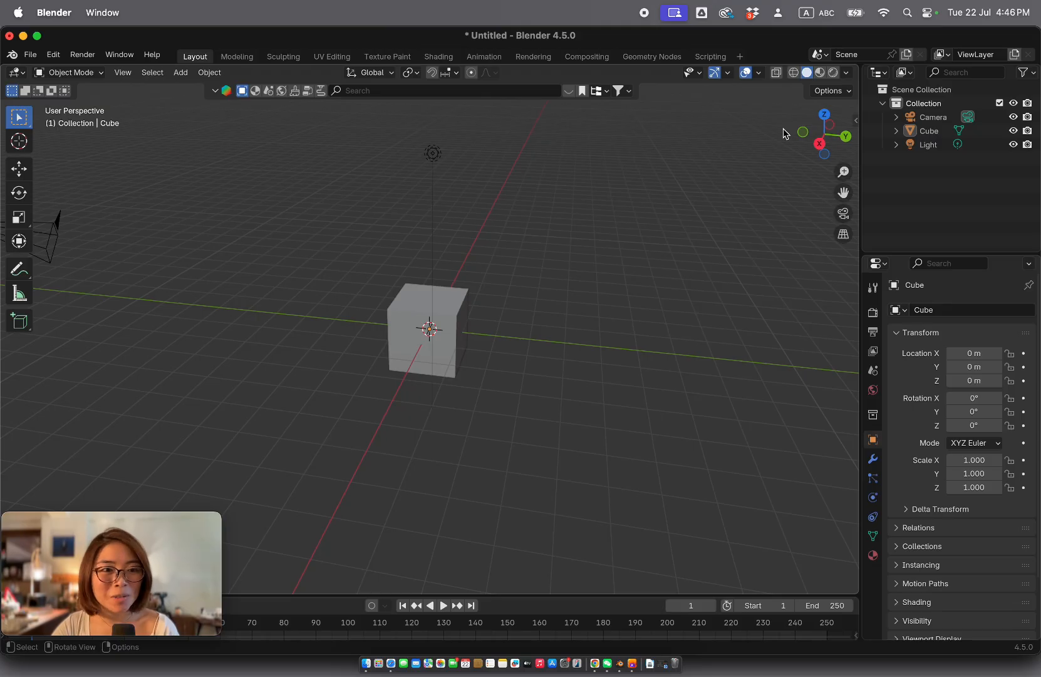
Resize the areas so the Properties editor is taller and the column holding it and the Outliner is slightly wider.
{"action": "mouse_move", "coordinate": [860, 85]}
{"action": "left_mouse_down"}
{"action": "mouse_move", "coordinate": [711, 96]}
{"action": "mouse_move", "coordinate": [727, 106]}
{"action": "left_mouse_up"}
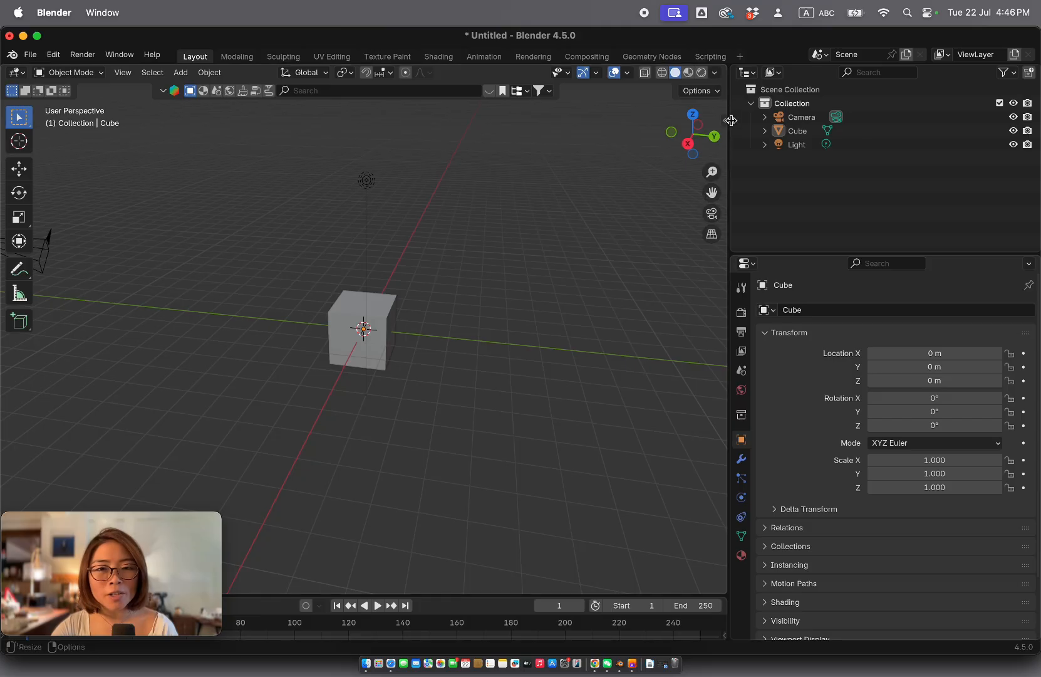
{"action": "left_click_drag", "start_coordinate": [755, 254], "coordinate": [779, 223]}
{"action": "left_click_drag", "start_coordinate": [729, 183], "coordinate": [826, 194]}
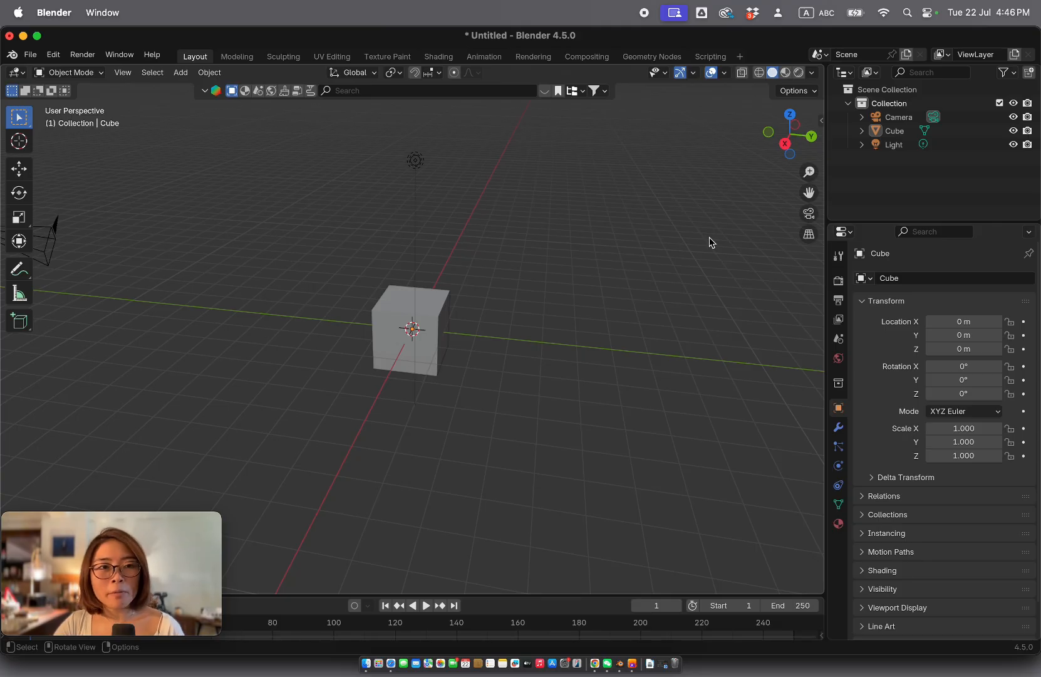
Select the cube in the viewport and try rotating, moving and scaling it.
{"action": "left_click", "coordinate": [417, 311]}
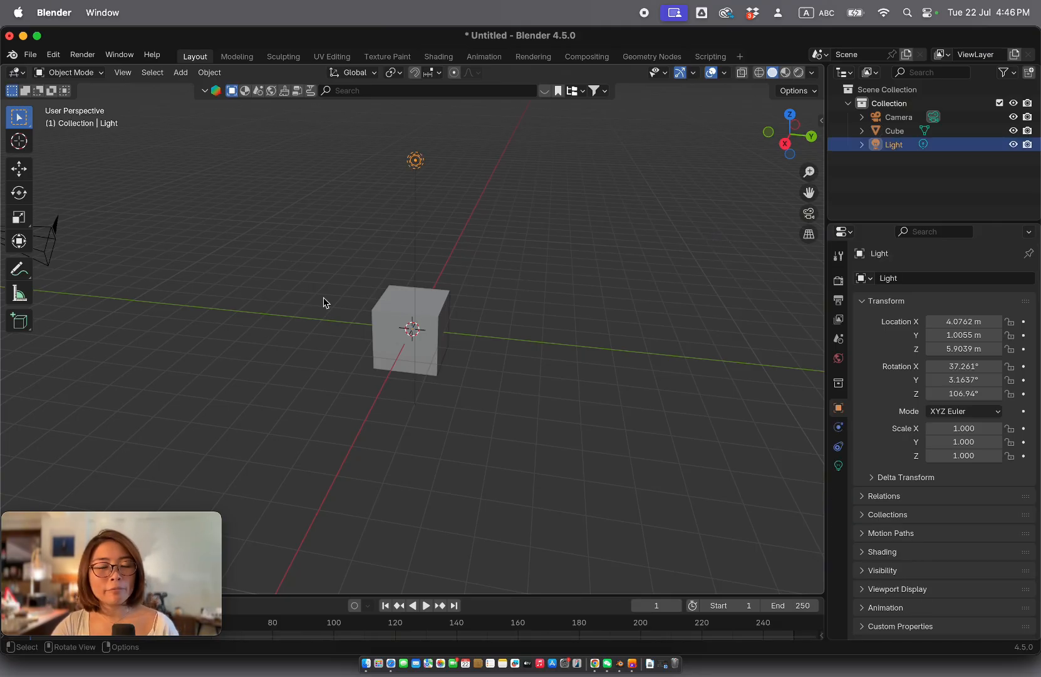
{"action": "scroll", "coordinate": [363, 306], "scroll_direction": "left", "scroll_amount": 10}
{"action": "left_click", "coordinate": [397, 306]}
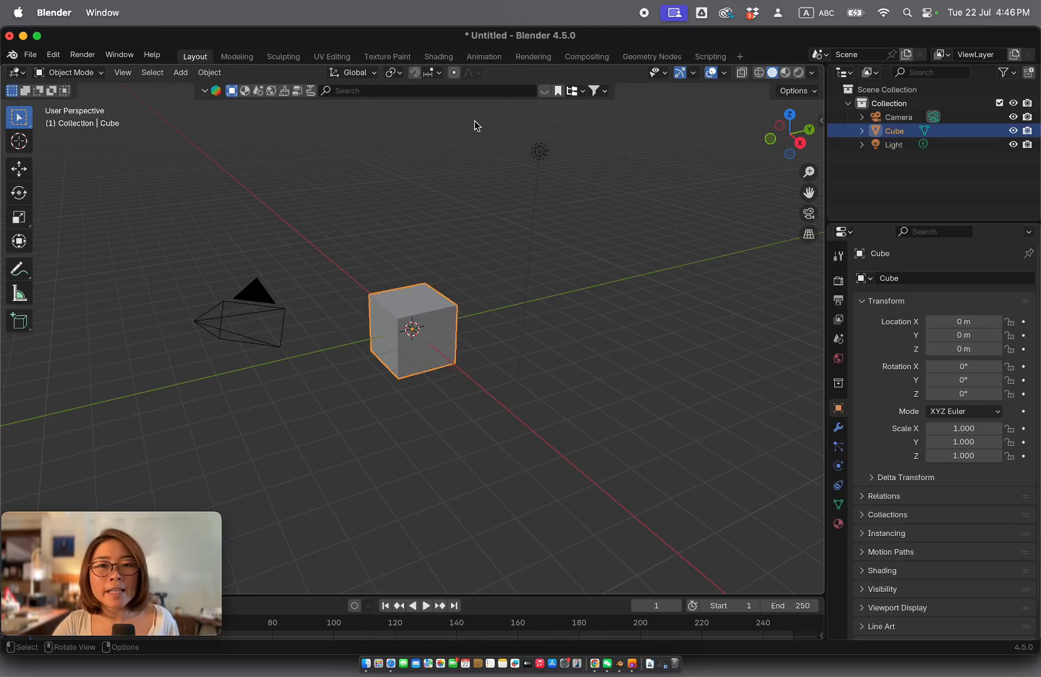
{"action": "scroll", "coordinate": [395, 211], "scroll_direction": "left", "scroll_amount": 2}
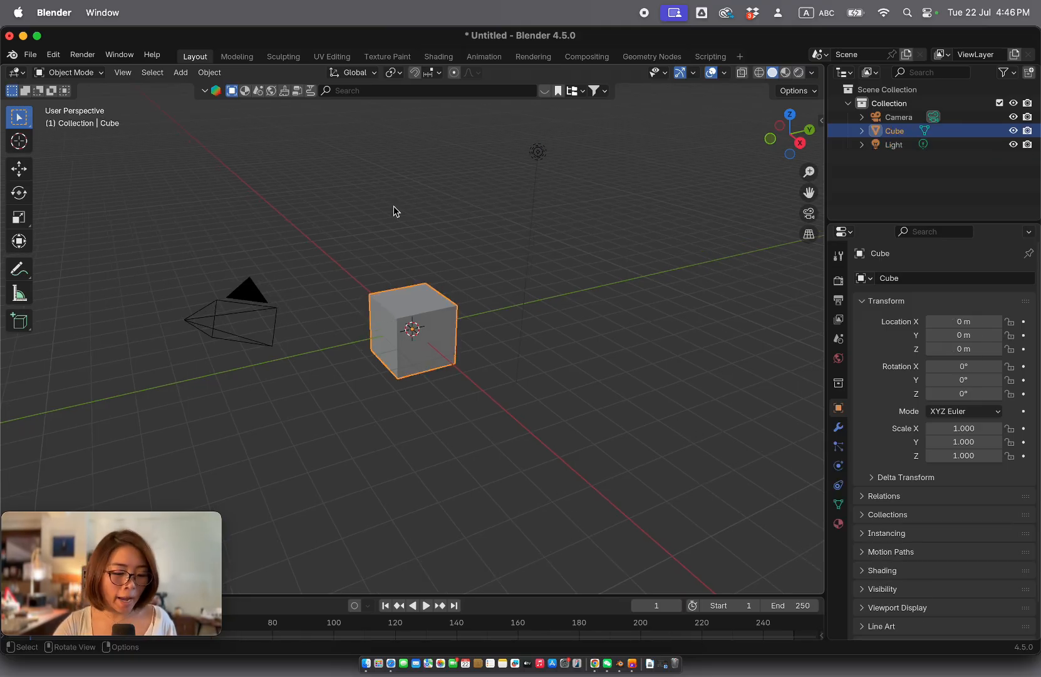
{"action": "key", "text": "r"}
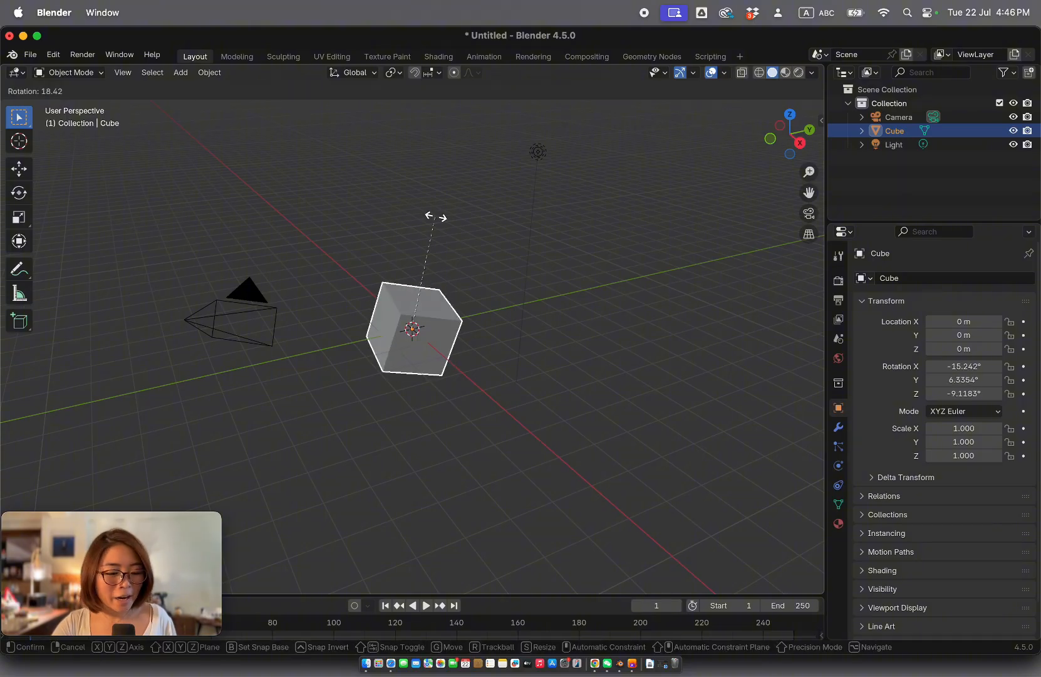
{"action": "key", "text": "Escape"}
{"action": "key", "text": "g"}
{"action": "right_click", "coordinate": [425, 216]}
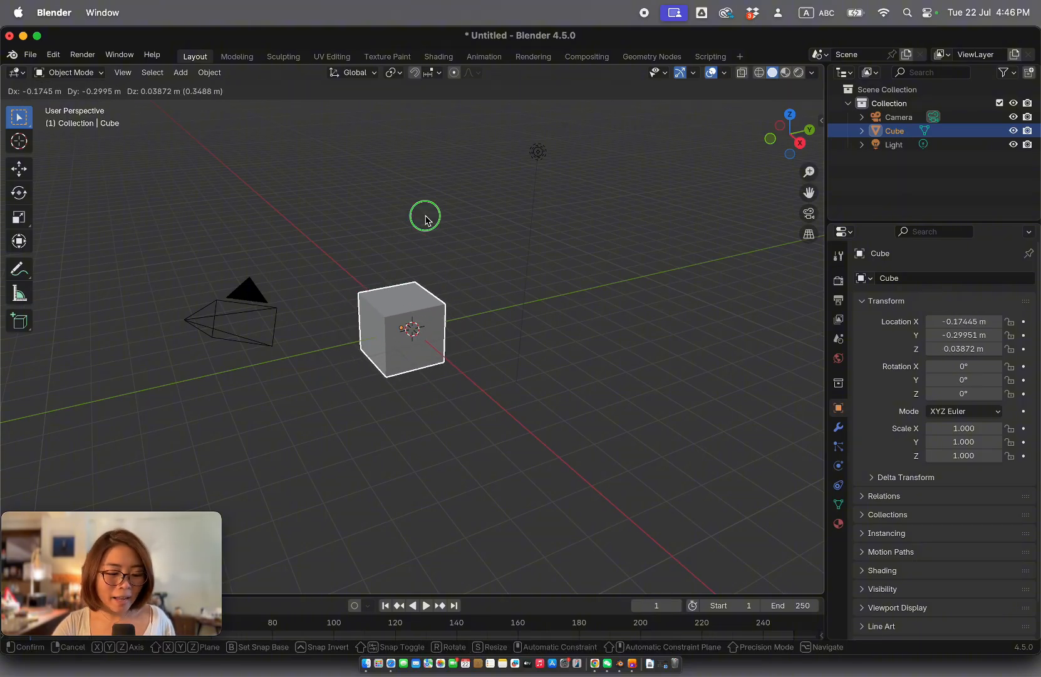
{"action": "scroll", "coordinate": [425, 216], "scroll_direction": "up", "scroll_amount": 2}
{"action": "key", "text": "s"}
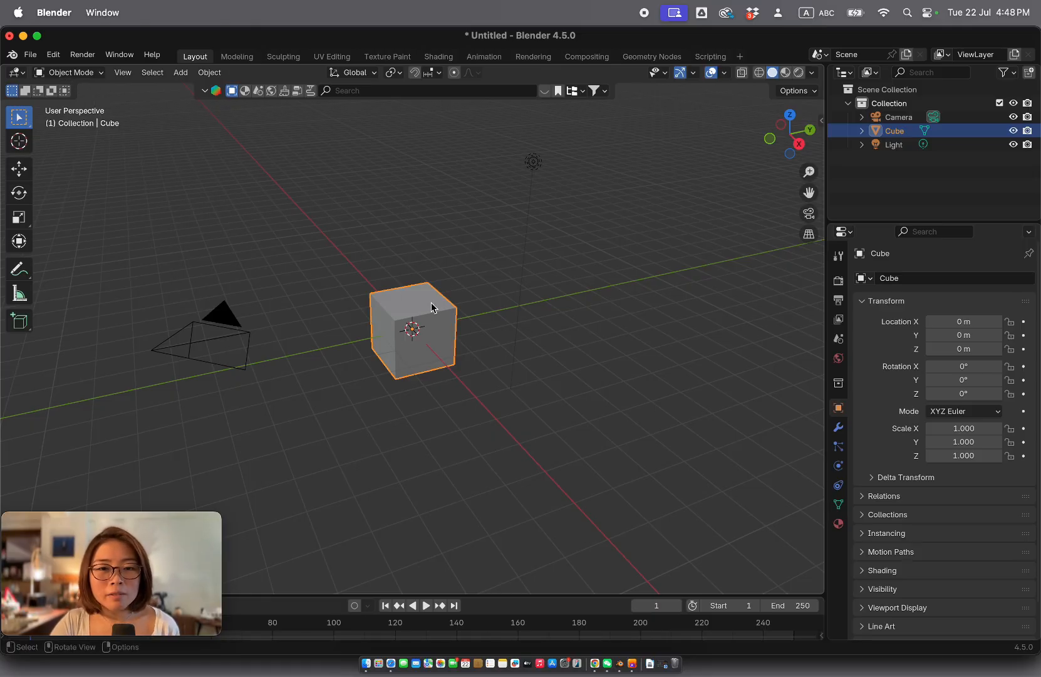
Select the camera, cube and light in turn, and check which interaction modes are available for the light.
{"action": "left_click", "coordinate": [219, 317]}
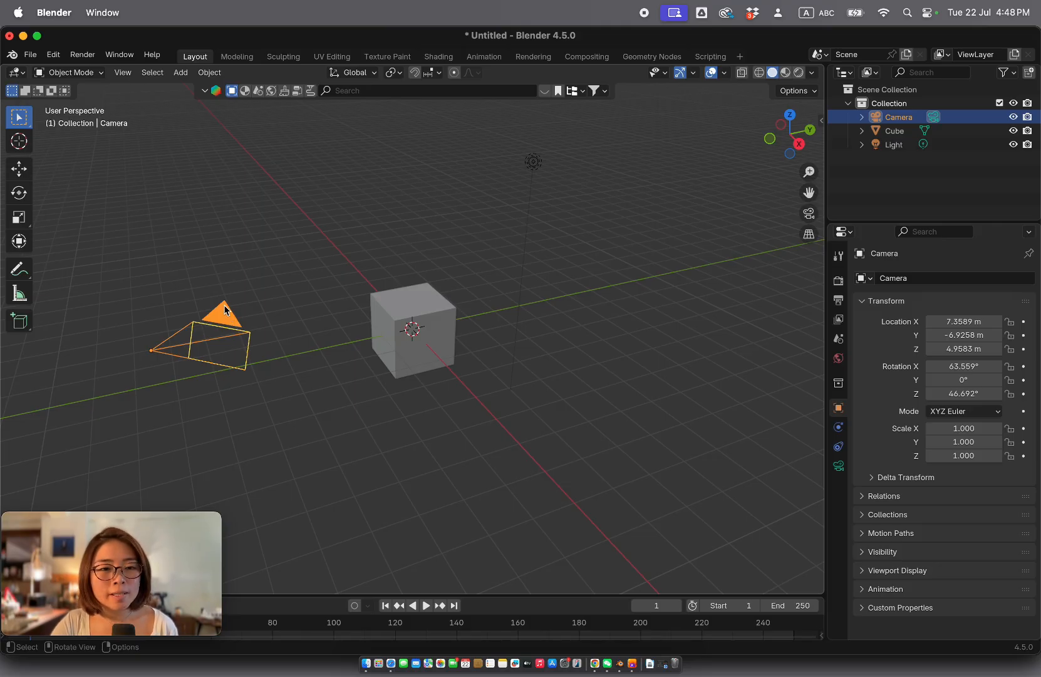
{"action": "left_click", "coordinate": [411, 330]}
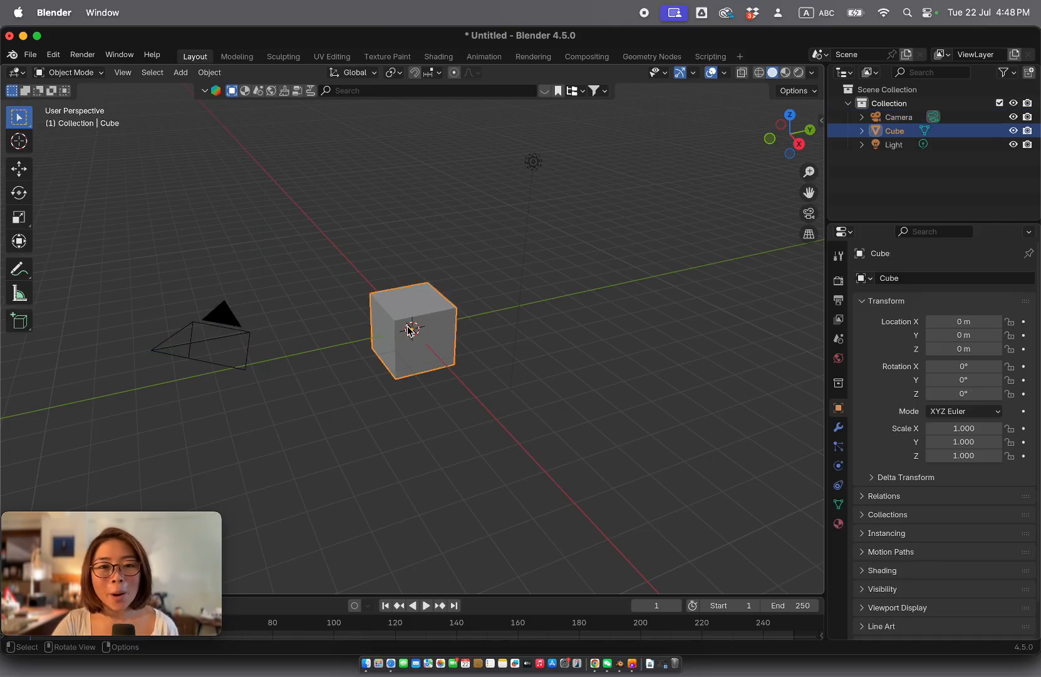
{"action": "left_click", "coordinate": [534, 163]}
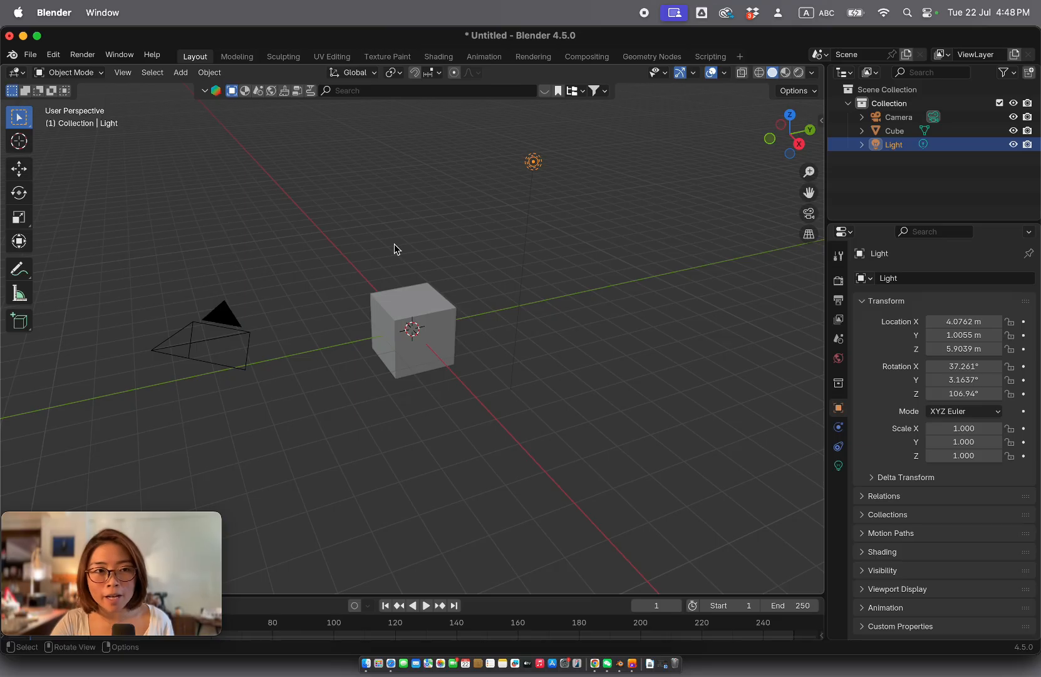
{"action": "left_click", "coordinate": [96, 73]}
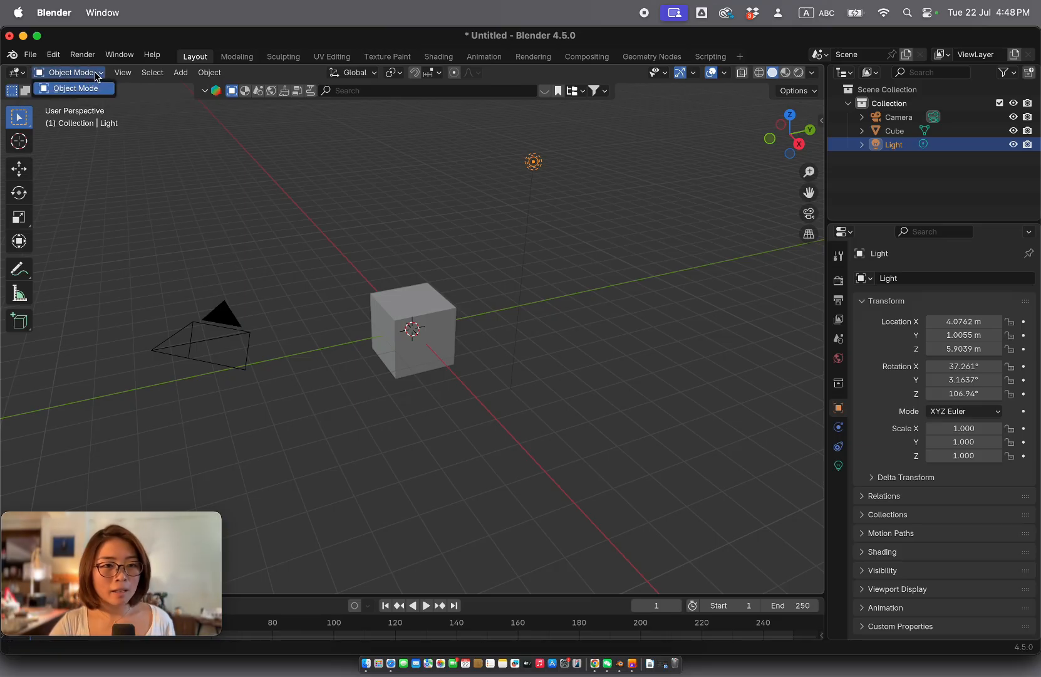
{"action": "left_click", "coordinate": [350, 267]}
Select the cube and switch it to Edit Mode.
{"action": "left_click", "coordinate": [403, 313]}
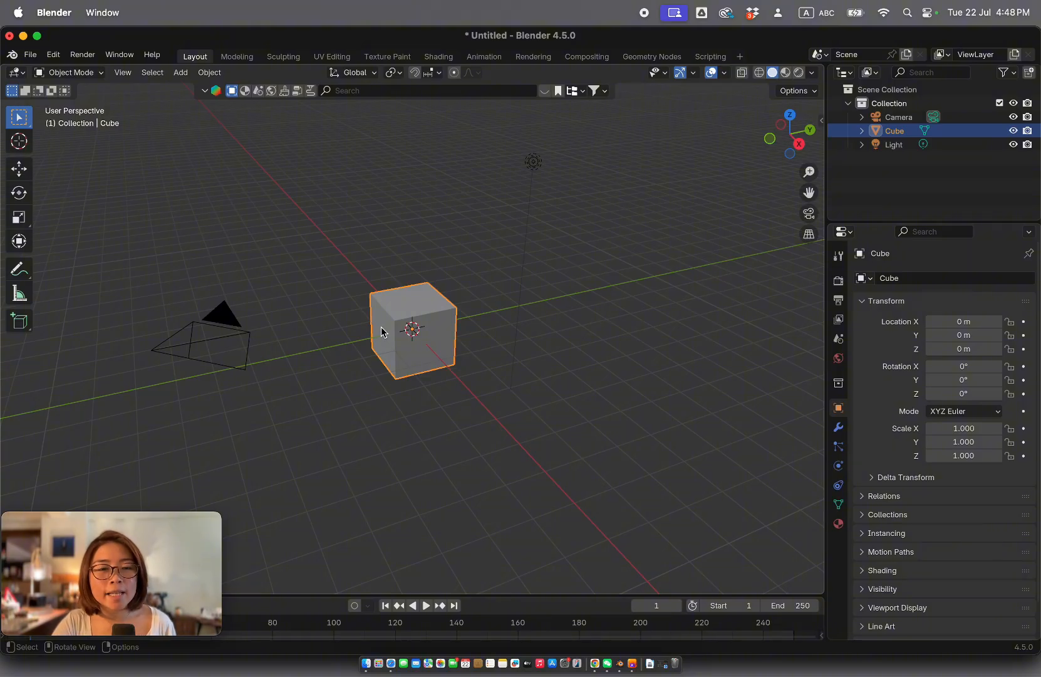
{"action": "left_click", "coordinate": [91, 74]}
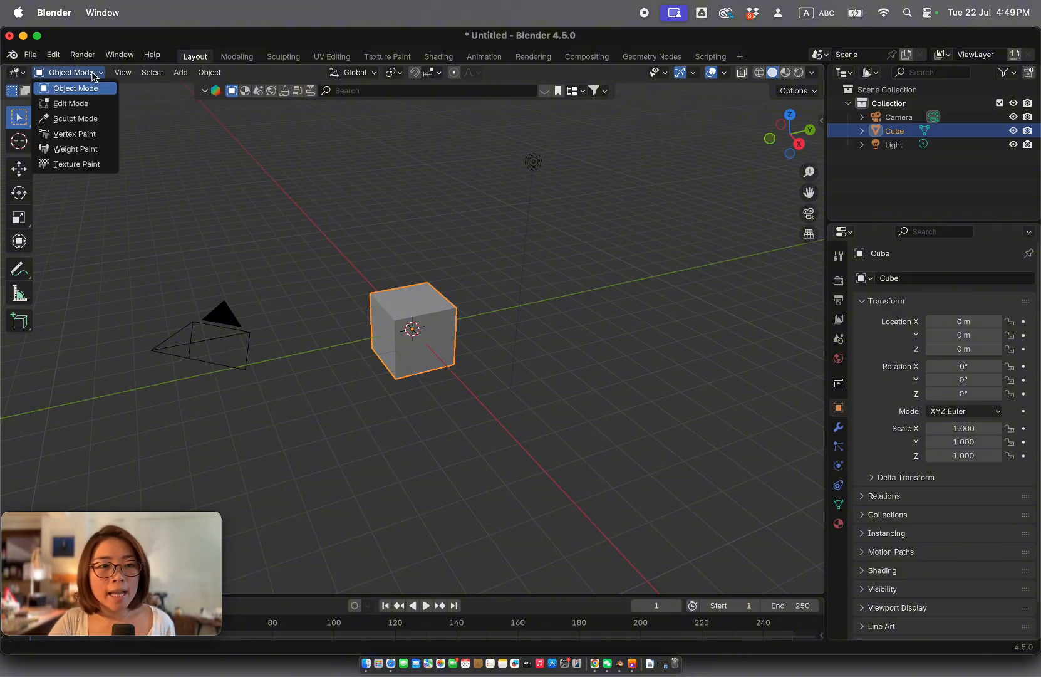
{"action": "left_click", "coordinate": [96, 104]}
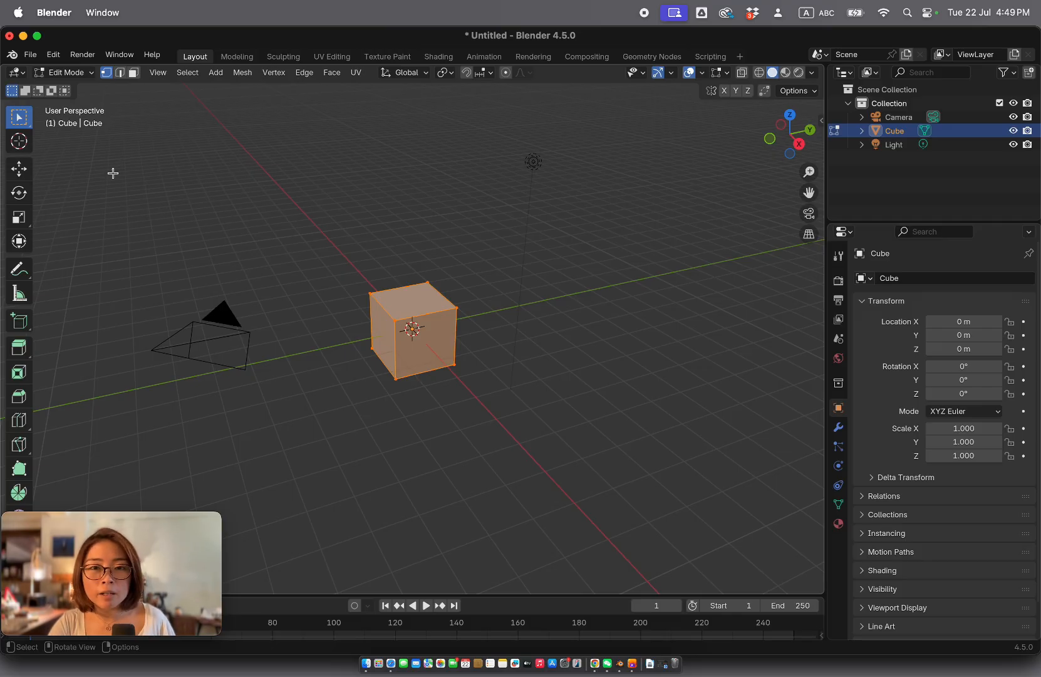
Toggle the cube repeatedly between Object Mode and Edit Mode, finishing in Edit Mode.
{"action": "key", "text": "Tab"}
{"action": "key", "text": "Tab"}
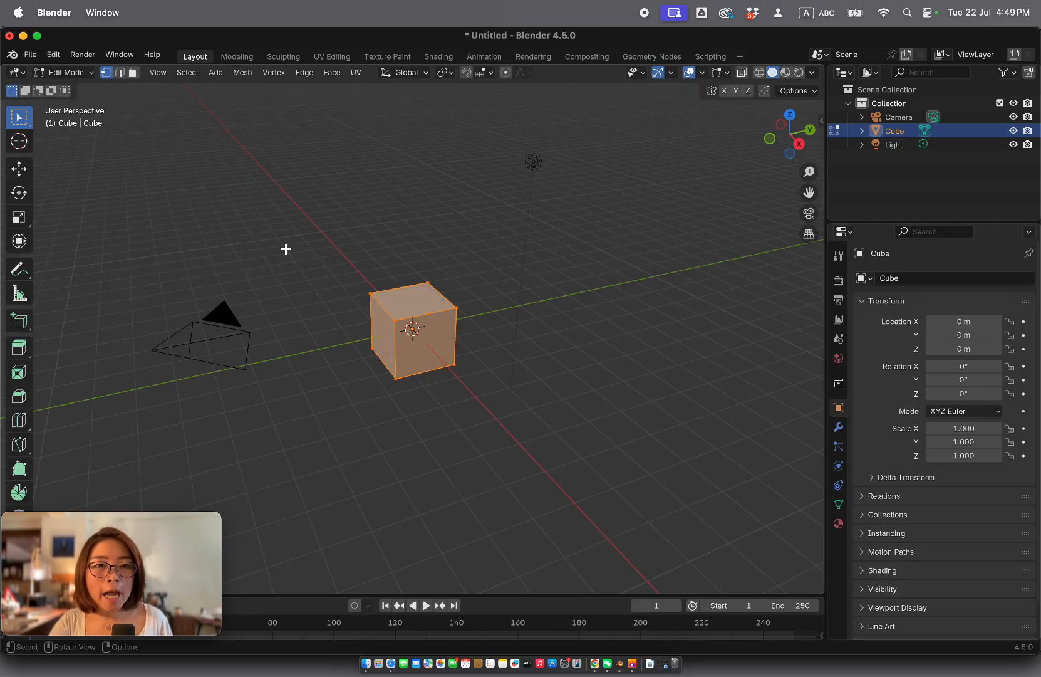
{"action": "key", "text": "Tab"}
{"action": "key", "text": "Tab"}
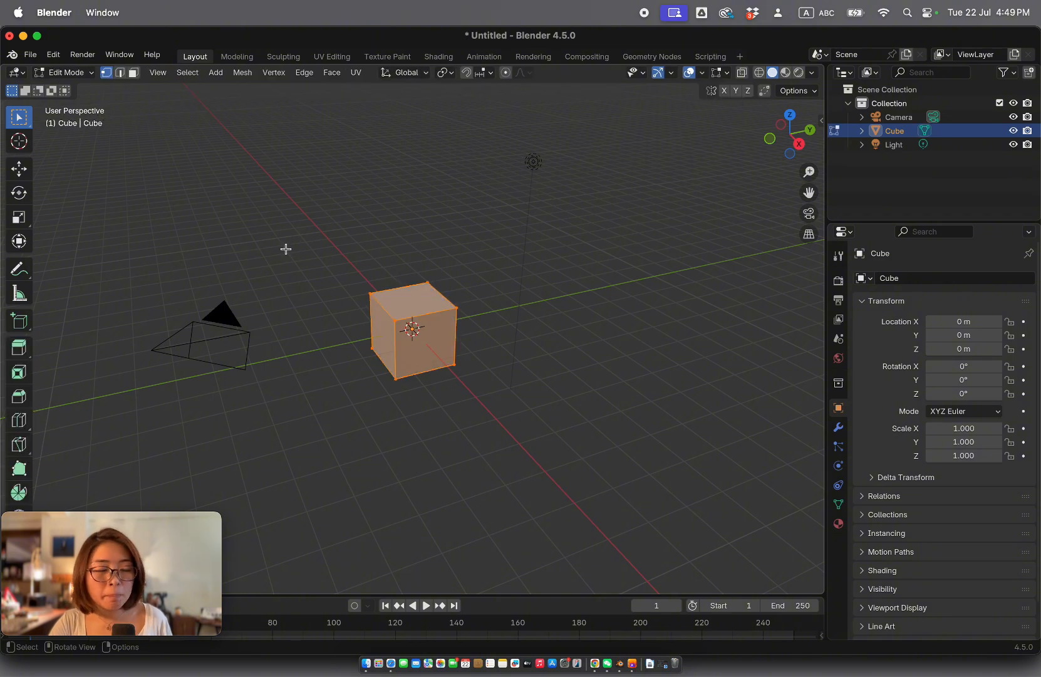
{"action": "key", "text": "Tab"}
{"action": "key", "text": "Tab"}
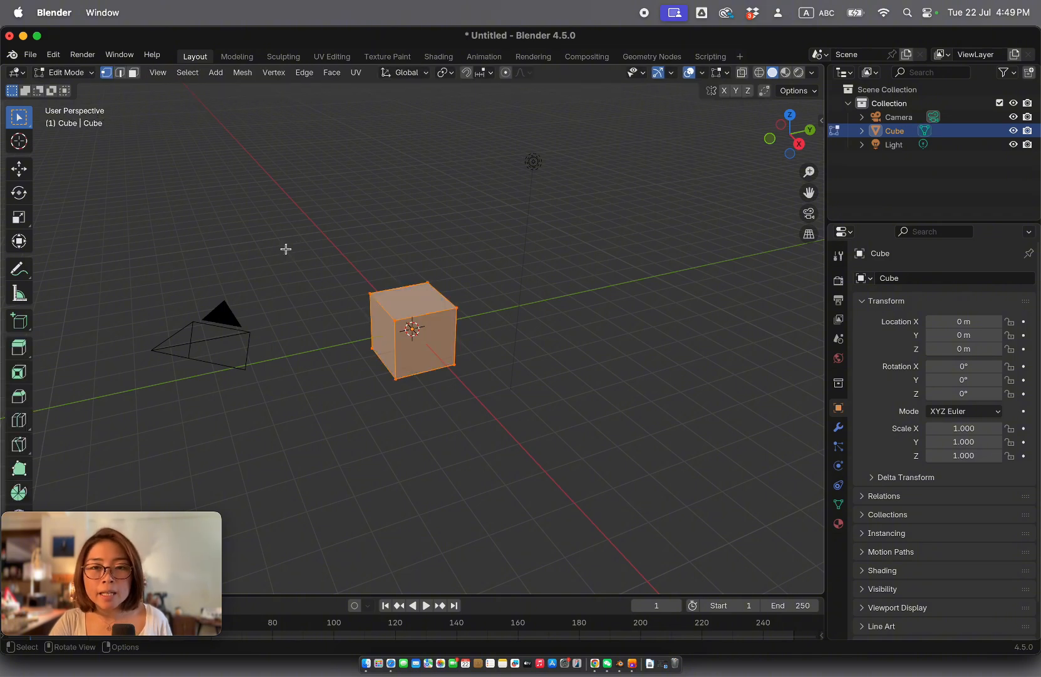
{"action": "key", "text": "Tab"}
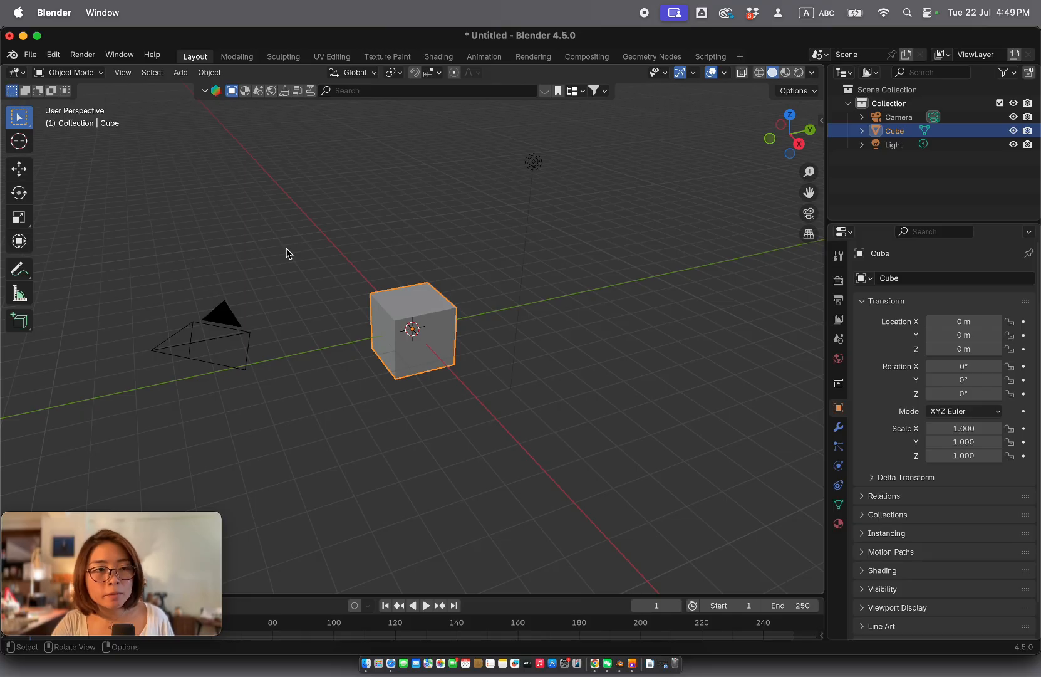
{"action": "key", "text": "Tab"}
{"action": "key", "text": "Tab"}
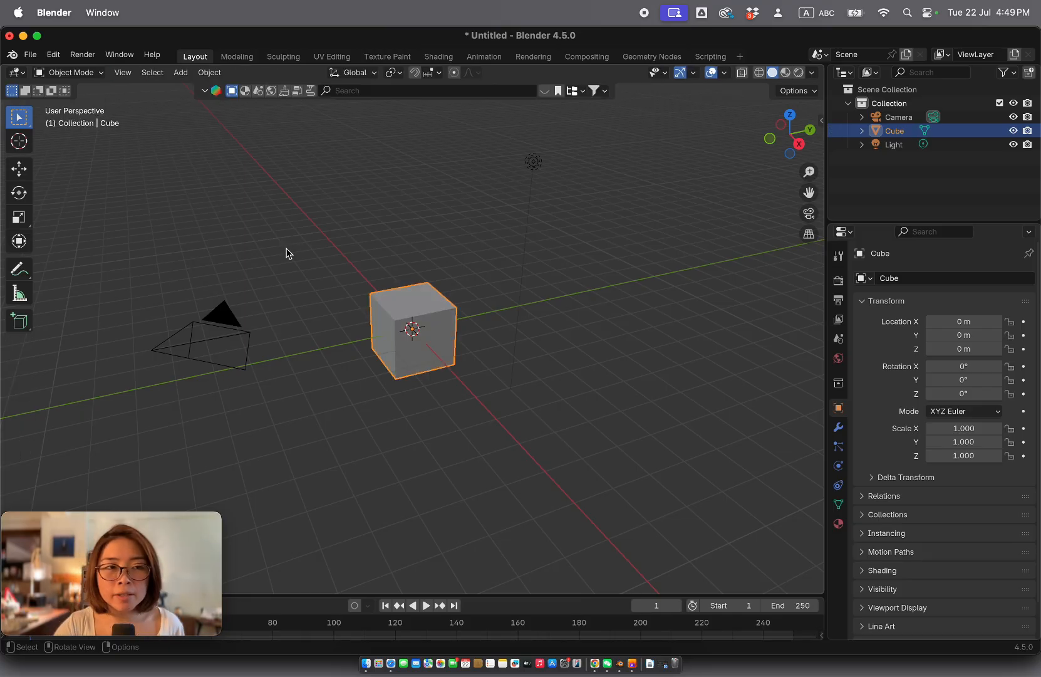
{"action": "key", "text": "Tab"}
Clear the mesh selection and box-select the whole cube.
{"action": "key", "text": "alt+a"}
{"action": "left_click_drag", "start_coordinate": [318, 258], "coordinate": [536, 397]}
{"action": "scroll", "coordinate": [448, 374], "scroll_direction": "up", "scroll_amount": 5, "text": "shift"}
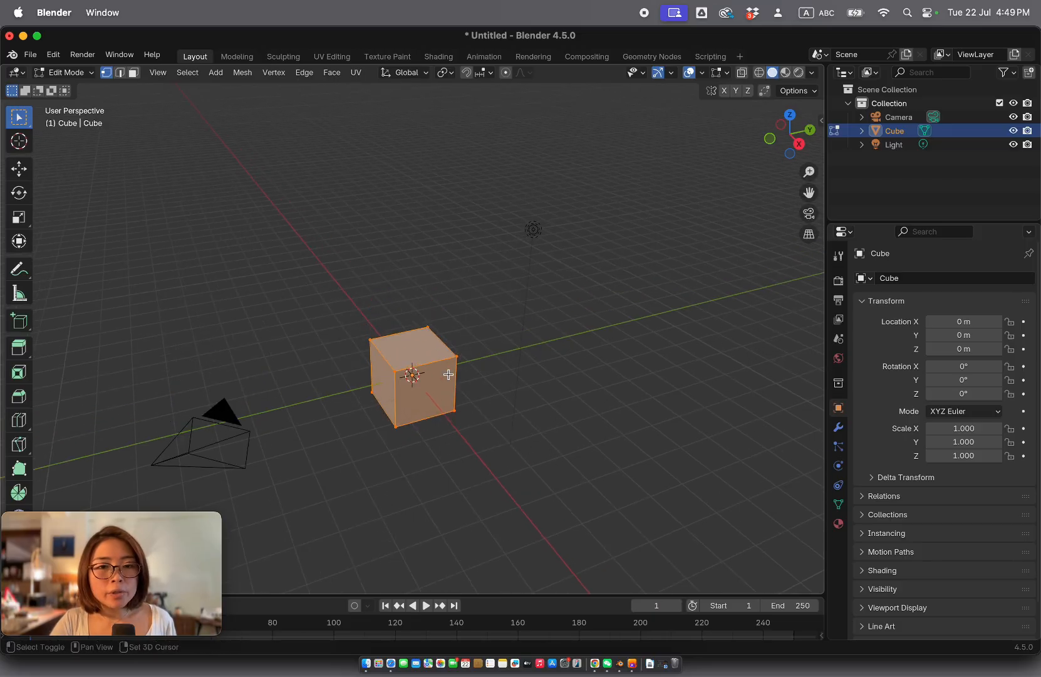
{"action": "scroll", "coordinate": [448, 374], "scroll_direction": "left", "scroll_amount": 3, "text": "shift"}
{"action": "scroll", "coordinate": [449, 374], "scroll_direction": "down", "scroll_amount": 5, "text": "shift"}
{"action": "scroll", "coordinate": [448, 374], "scroll_direction": "up", "scroll_amount": 5, "text": "ctrl"}
{"action": "scroll", "coordinate": [448, 374], "scroll_direction": "down", "scroll_amount": 4, "text": "ctrl"}
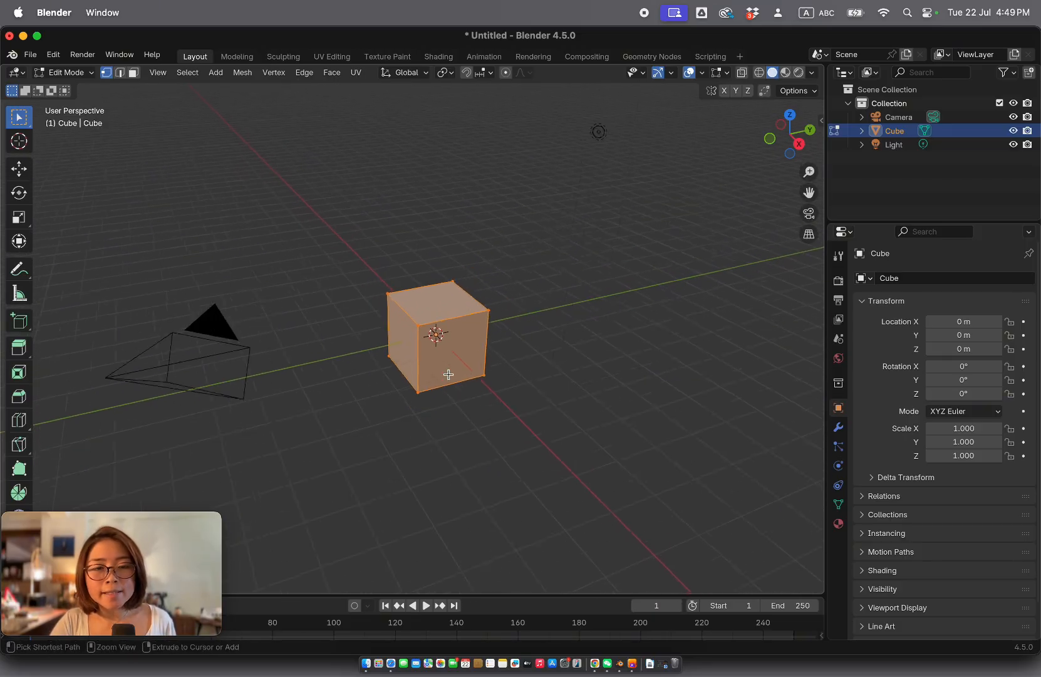
{"action": "left_click", "coordinate": [351, 265]}
{"action": "left_click_drag", "start_coordinate": [336, 260], "coordinate": [537, 433]}
Select four of the cube's corner vertices one at a time, clear the selection, and box-select all vertices.
{"action": "left_click", "coordinate": [450, 286]}
{"action": "left_click", "coordinate": [417, 385]}
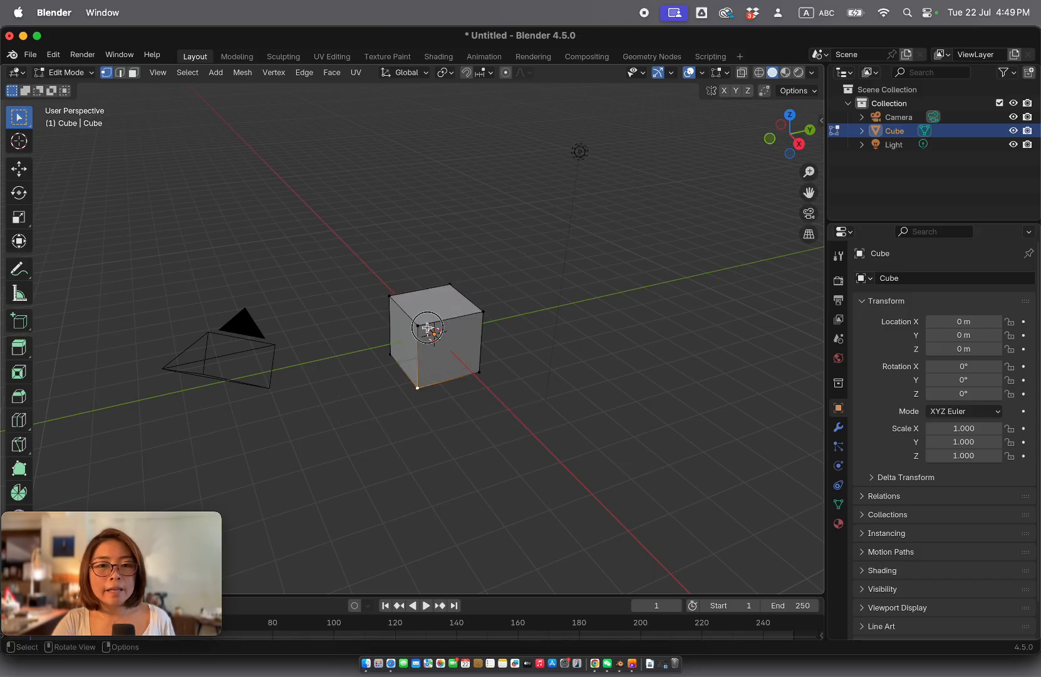
{"action": "left_click", "coordinate": [420, 327]}
{"action": "left_click", "coordinate": [390, 298]}
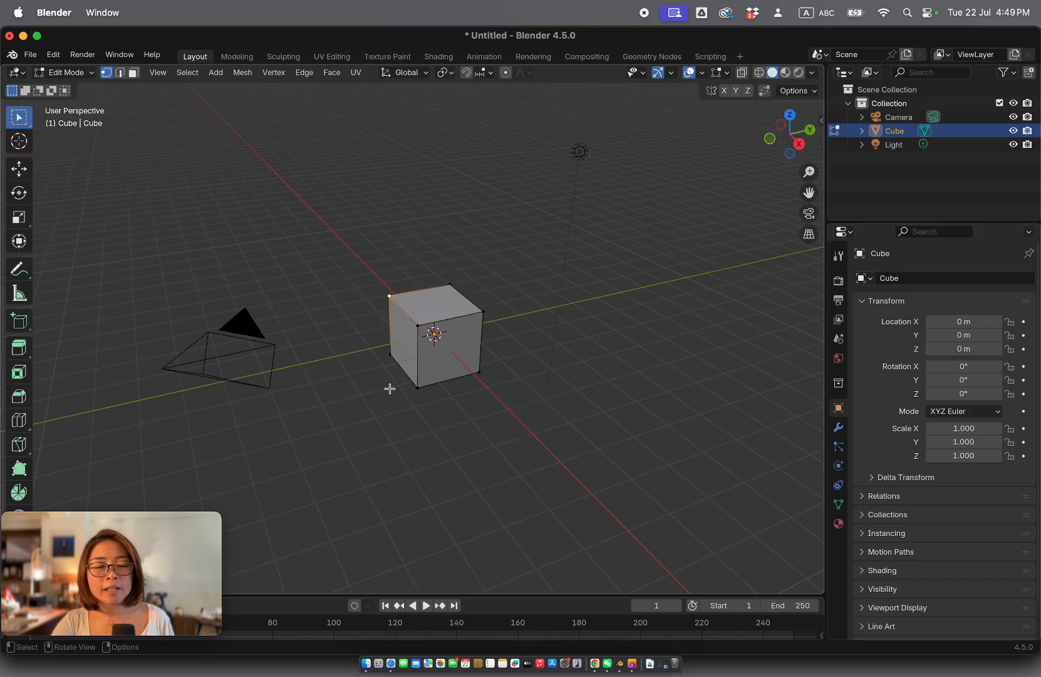
{"action": "left_click", "coordinate": [238, 330]}
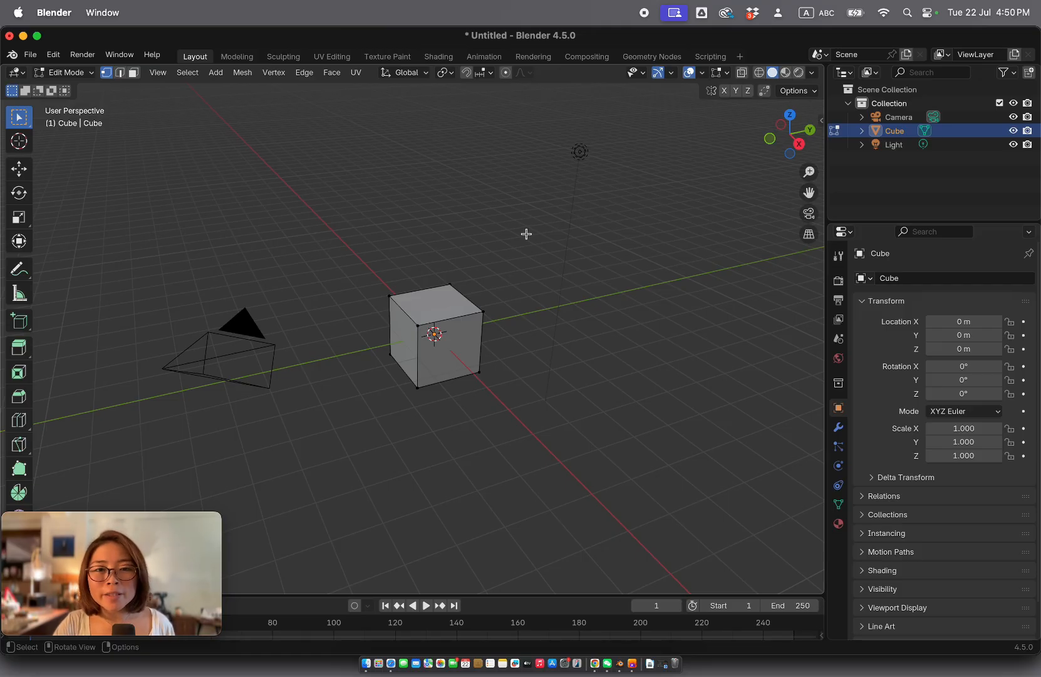
{"action": "left_click_drag", "start_coordinate": [526, 234], "coordinate": [357, 415]}
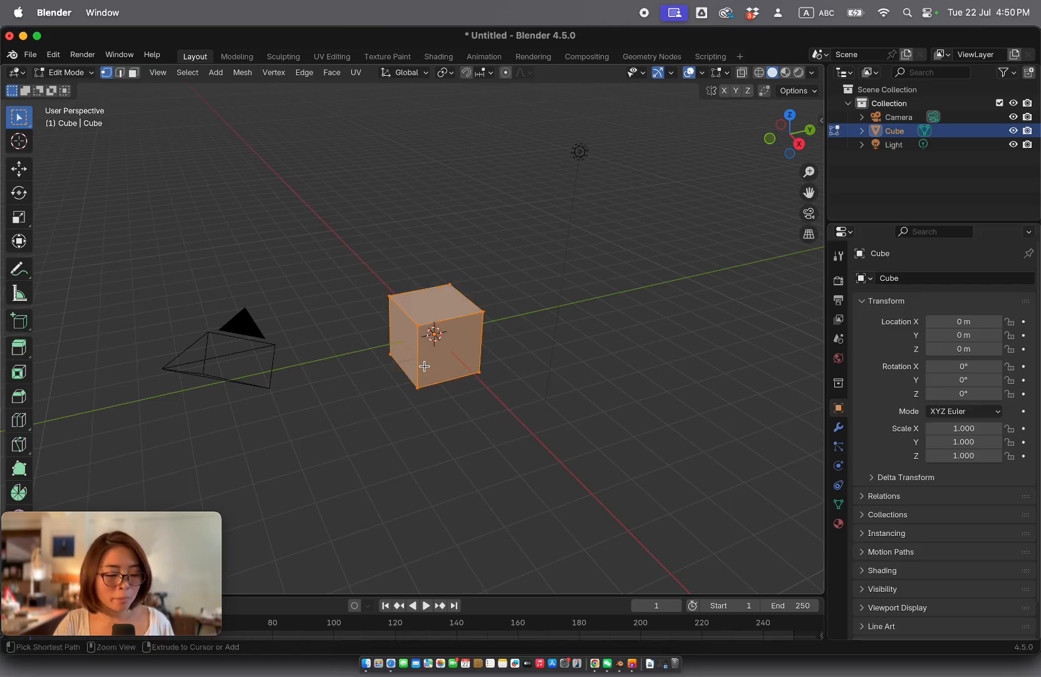
Select the cube's upper corner vertices one at a time.
{"action": "scroll", "coordinate": [424, 366], "scroll_direction": "up", "scroll_amount": 5, "text": "ctrl"}
{"action": "scroll", "coordinate": [424, 366], "scroll_direction": "left", "scroll_amount": 10}
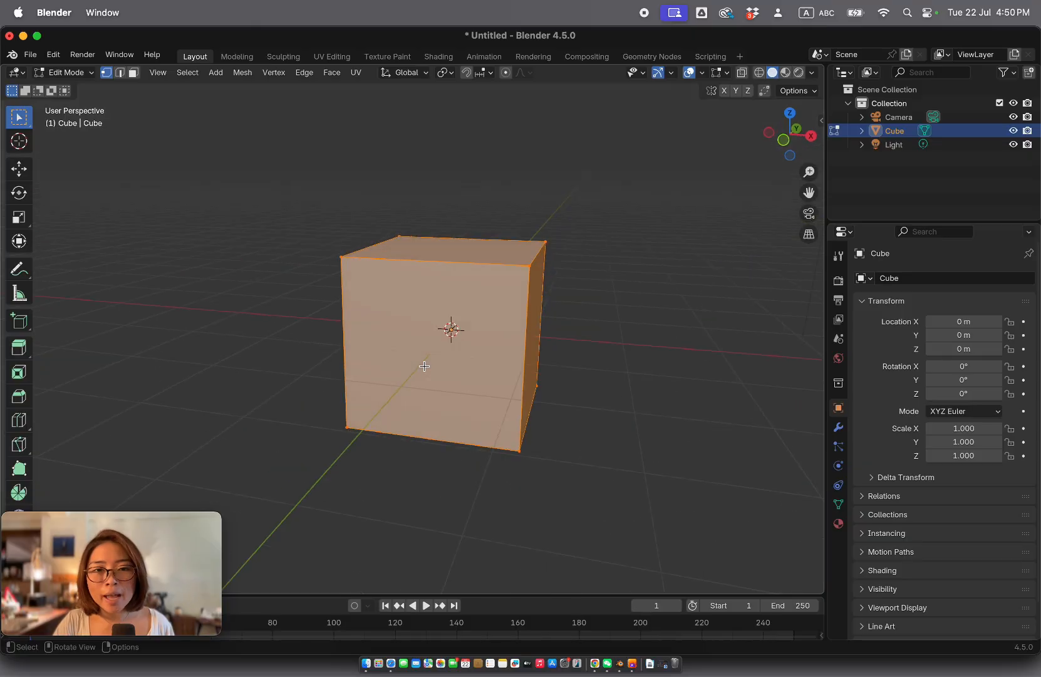
{"action": "scroll", "coordinate": [424, 365], "scroll_direction": "up", "scroll_amount": 5}
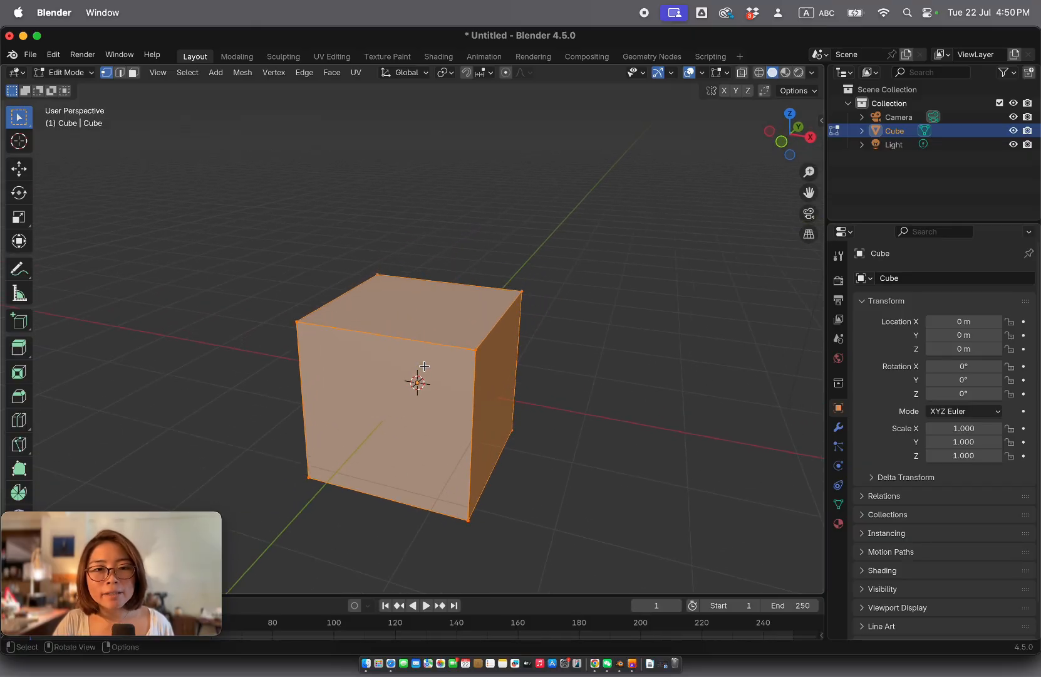
{"action": "scroll", "coordinate": [424, 366], "scroll_direction": "down", "scroll_amount": 5, "text": "shift"}
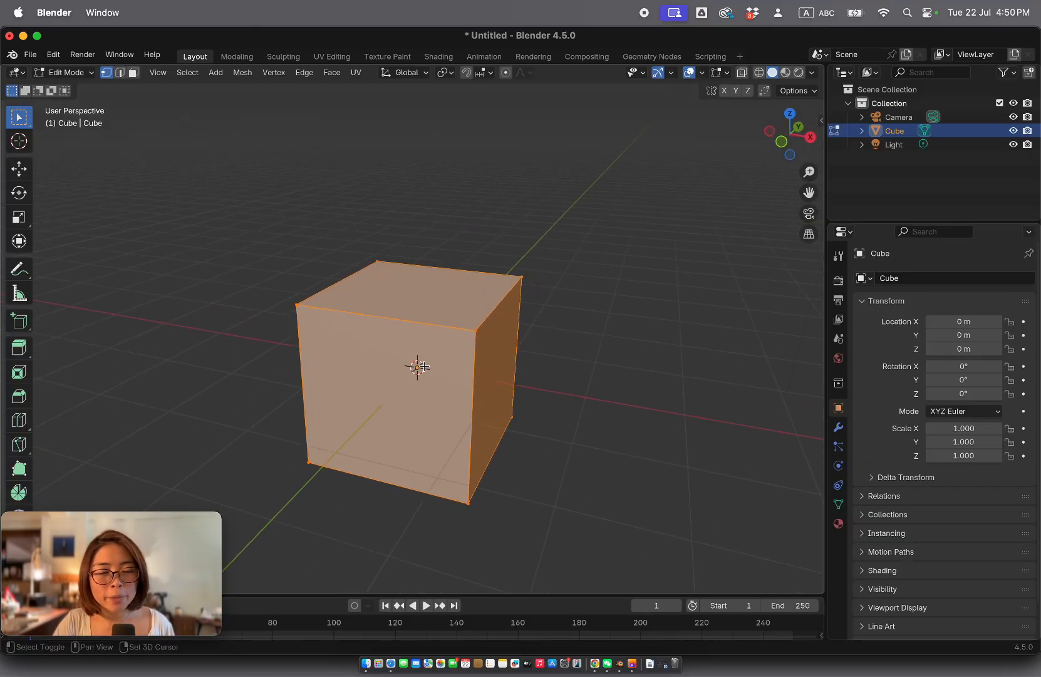
{"action": "left_click", "coordinate": [292, 259]}
{"action": "left_click", "coordinate": [352, 203]}
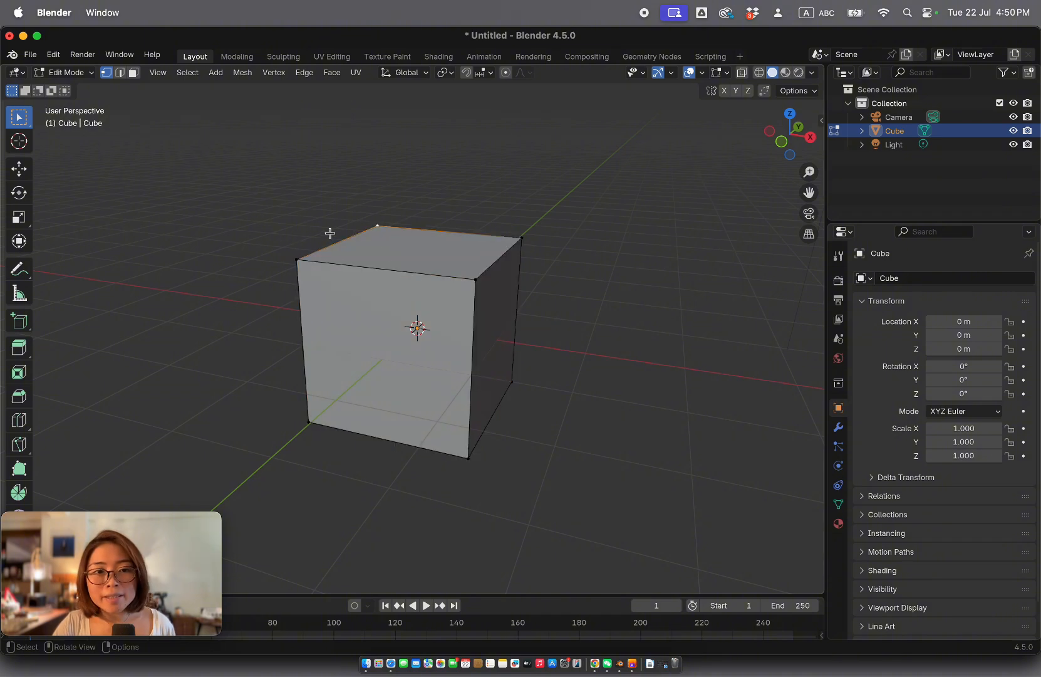
{"action": "left_click", "coordinate": [298, 269]}
{"action": "left_click", "coordinate": [379, 224]}
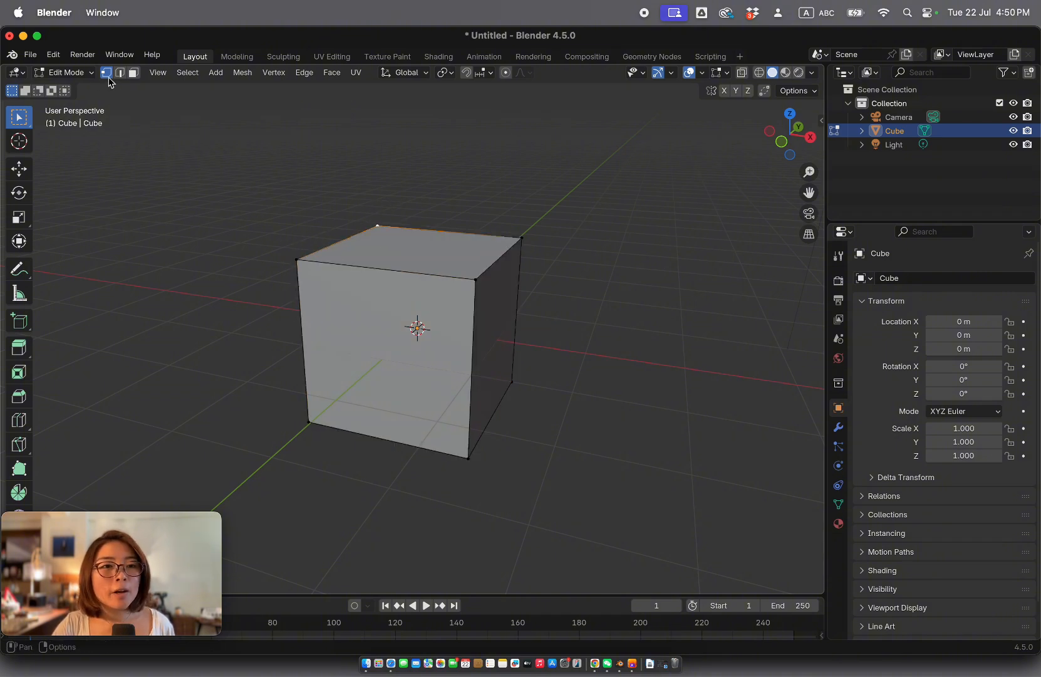
Select all four vertices of the cube's top face, and after that only the two end vertices of its upper front edge.
{"action": "left_click", "coordinate": [292, 255]}
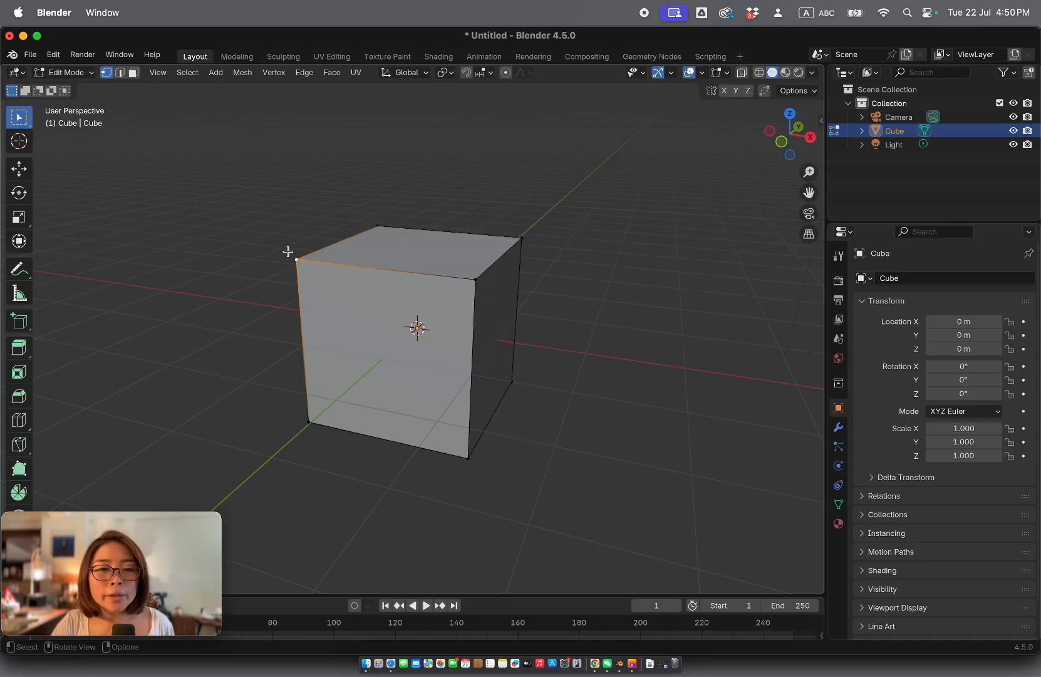
{"action": "left_click", "coordinate": [375, 224], "text": "shift"}
{"action": "left_click", "coordinate": [521, 238], "text": "shift"}
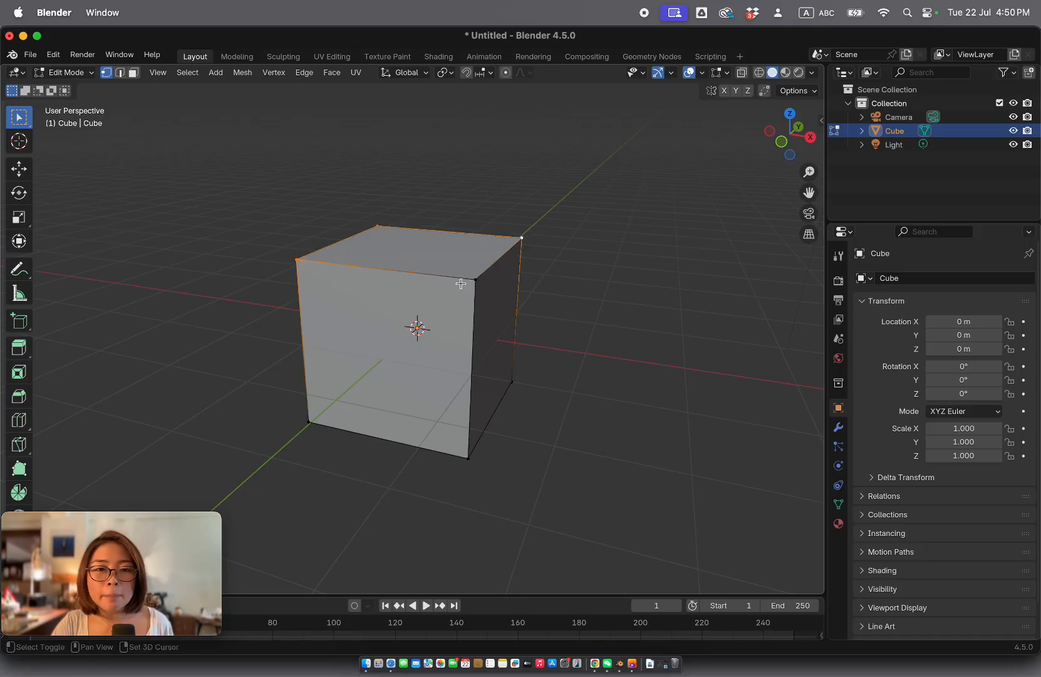
{"action": "left_click", "coordinate": [475, 280], "text": "shift"}
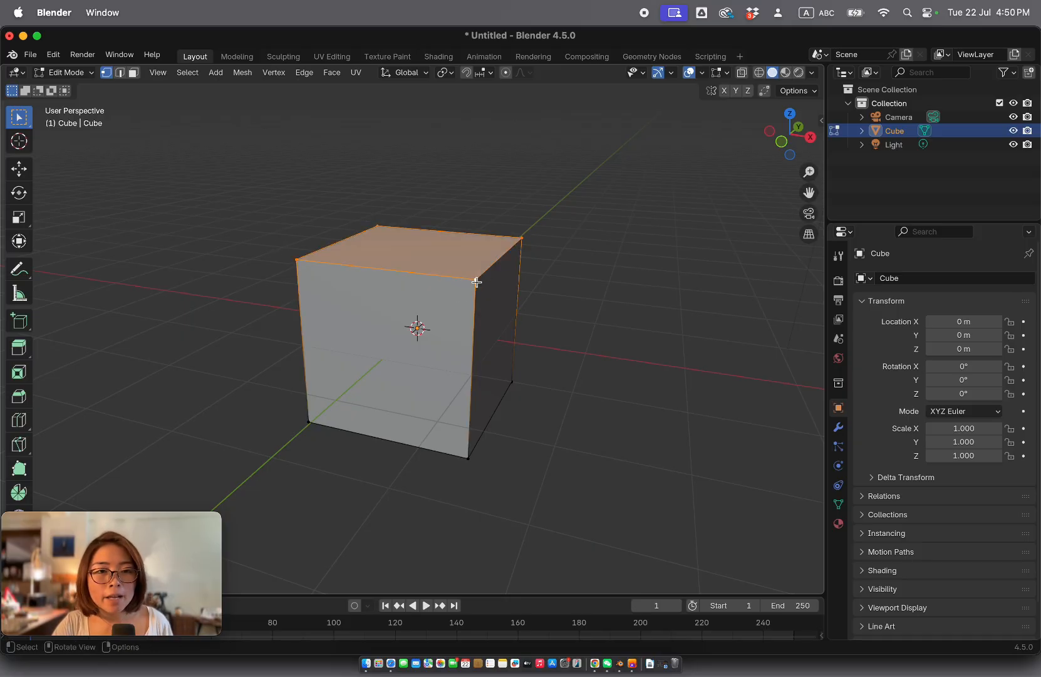
{"action": "left_click", "coordinate": [476, 281]}
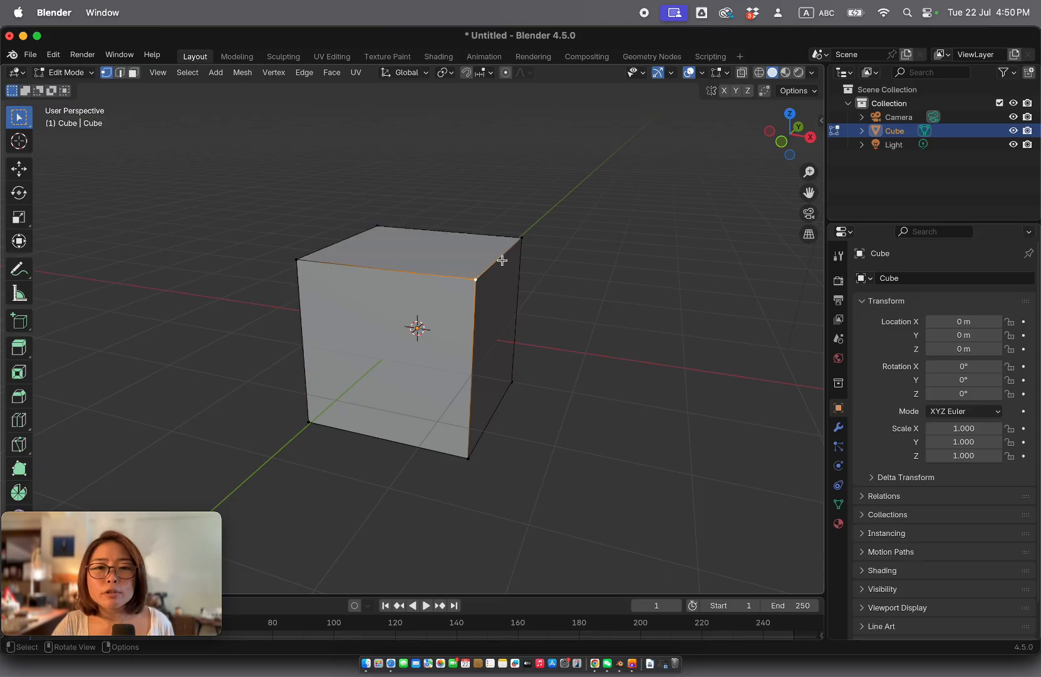
{"action": "left_click", "coordinate": [296, 261], "text": "shift"}
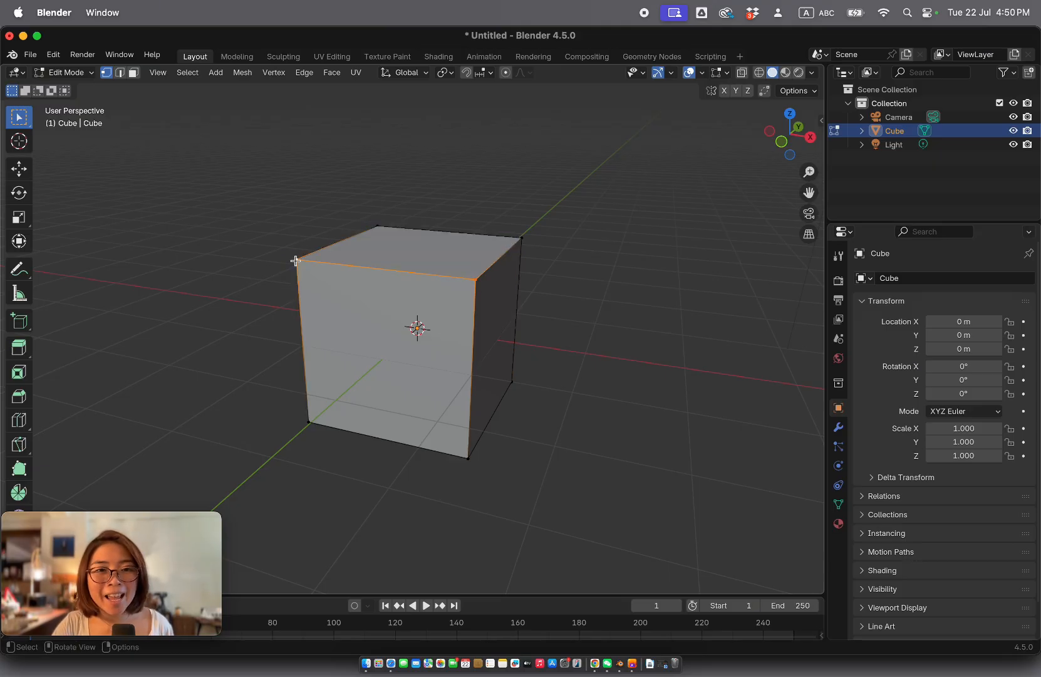
Select the four corner vertices of the cube's front face and inspect the filled face from several angles.
{"action": "scroll", "coordinate": [295, 261], "scroll_direction": "up", "scroll_amount": 3}
{"action": "left_click", "coordinate": [295, 260]}
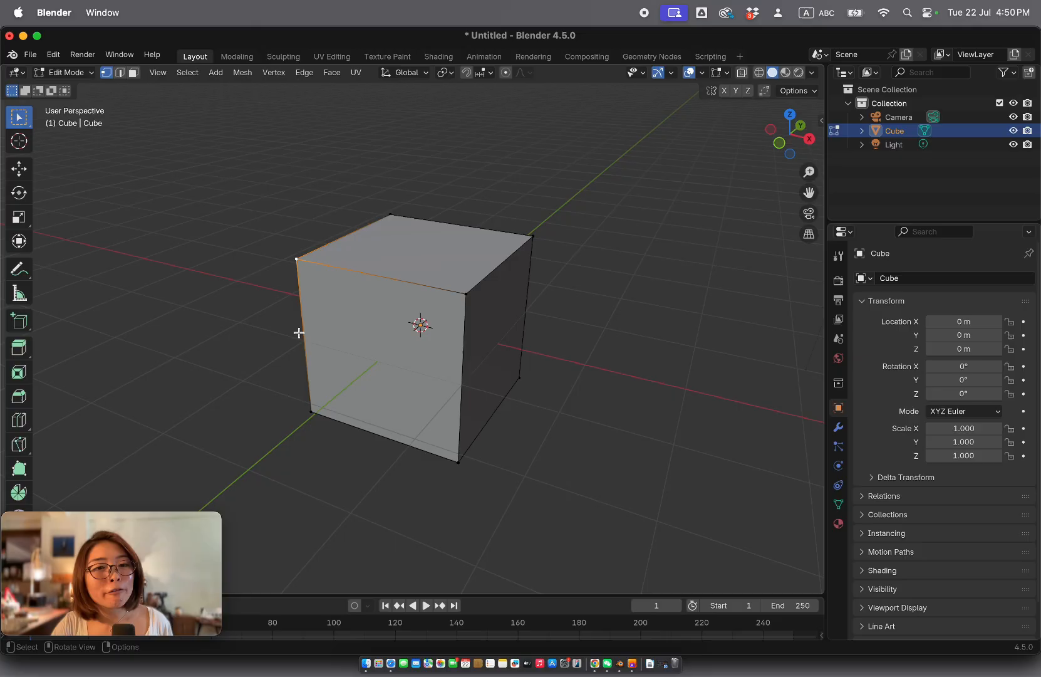
{"action": "left_click", "coordinate": [307, 414], "text": "shift"}
{"action": "left_click", "coordinate": [459, 453], "text": "shift"}
{"action": "left_click", "coordinate": [457, 292], "text": "shift"}
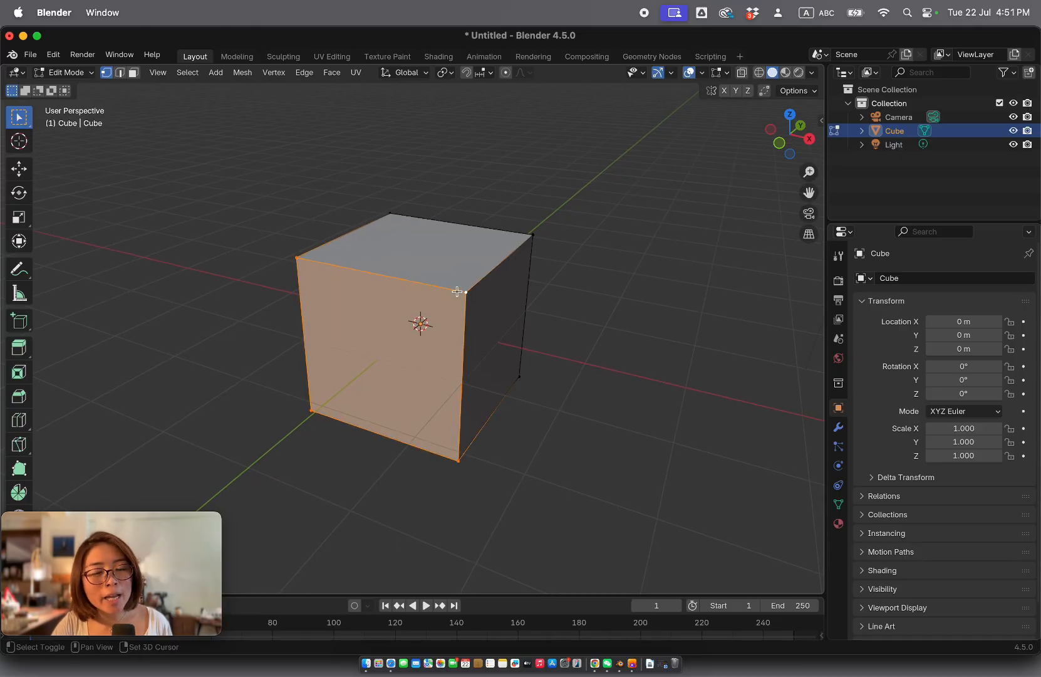
{"action": "scroll", "coordinate": [457, 292], "scroll_direction": "right", "scroll_amount": 3}
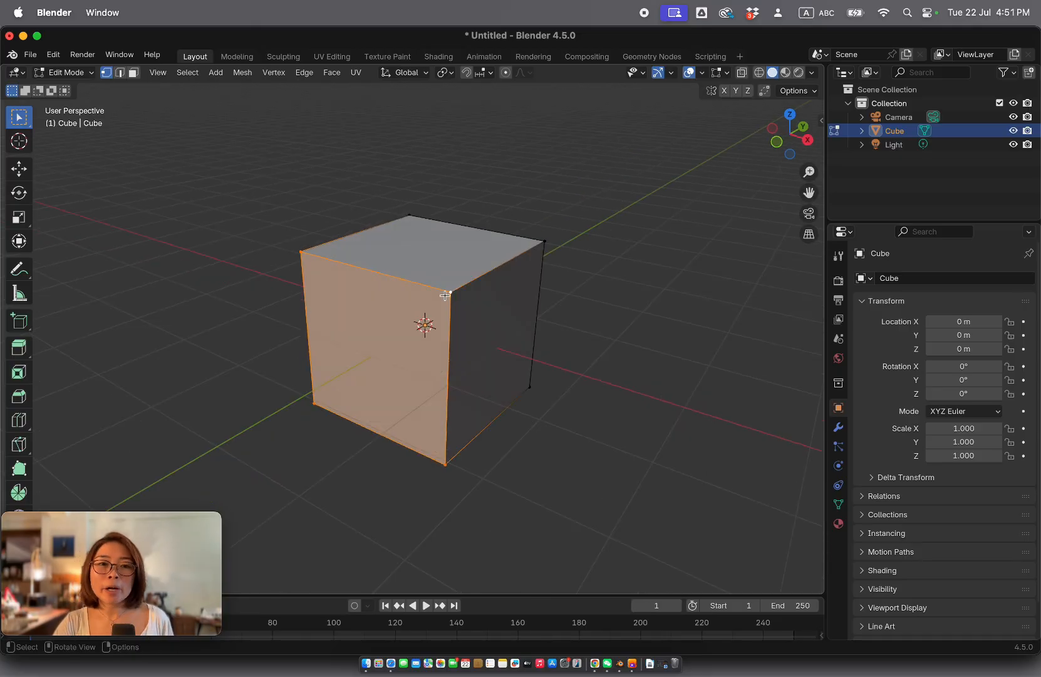
{"action": "scroll", "coordinate": [444, 295], "scroll_direction": "left", "scroll_amount": 5}
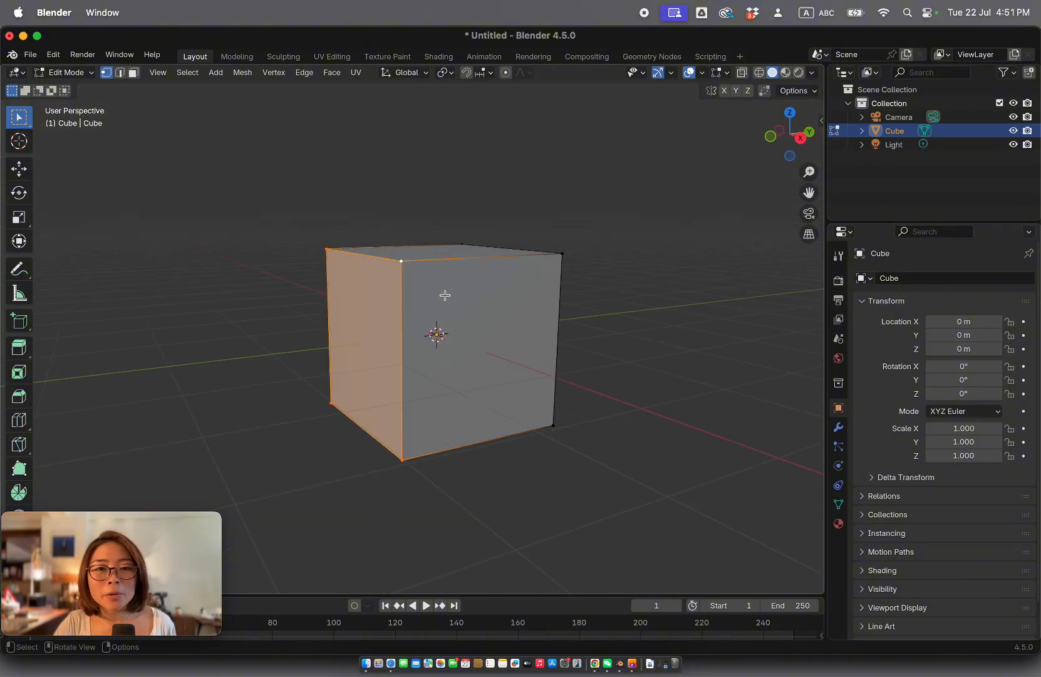
{"action": "scroll", "coordinate": [445, 294], "scroll_direction": "up", "scroll_amount": 4}
{"action": "scroll", "coordinate": [445, 295], "scroll_direction": "right", "scroll_amount": 3}
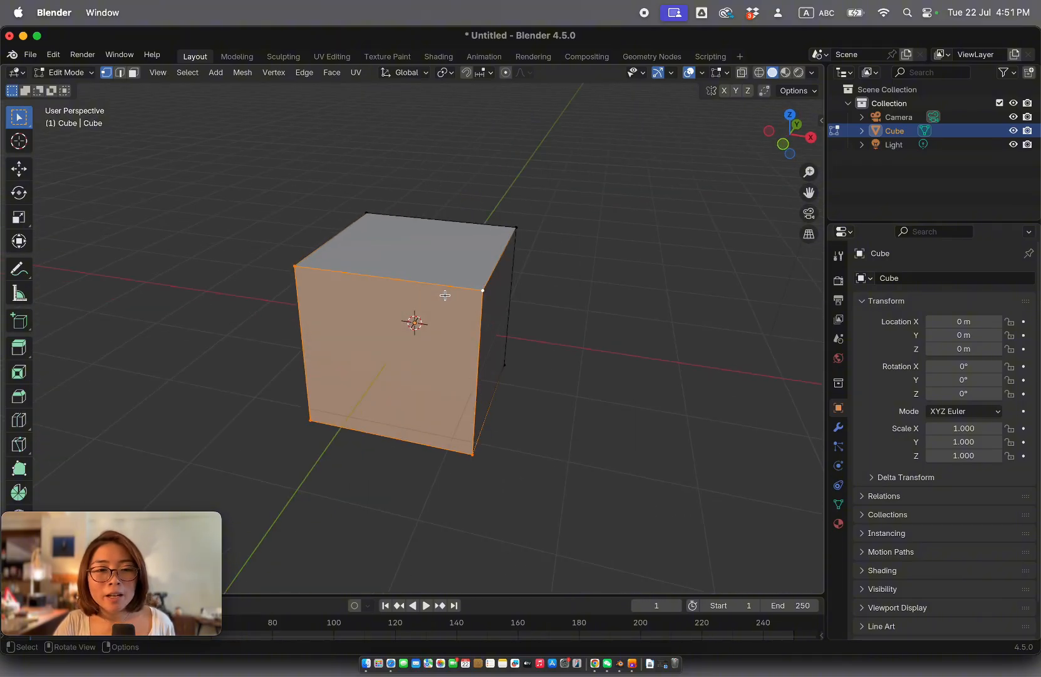
{"action": "scroll", "coordinate": [444, 295], "scroll_direction": "right", "scroll_amount": 3}
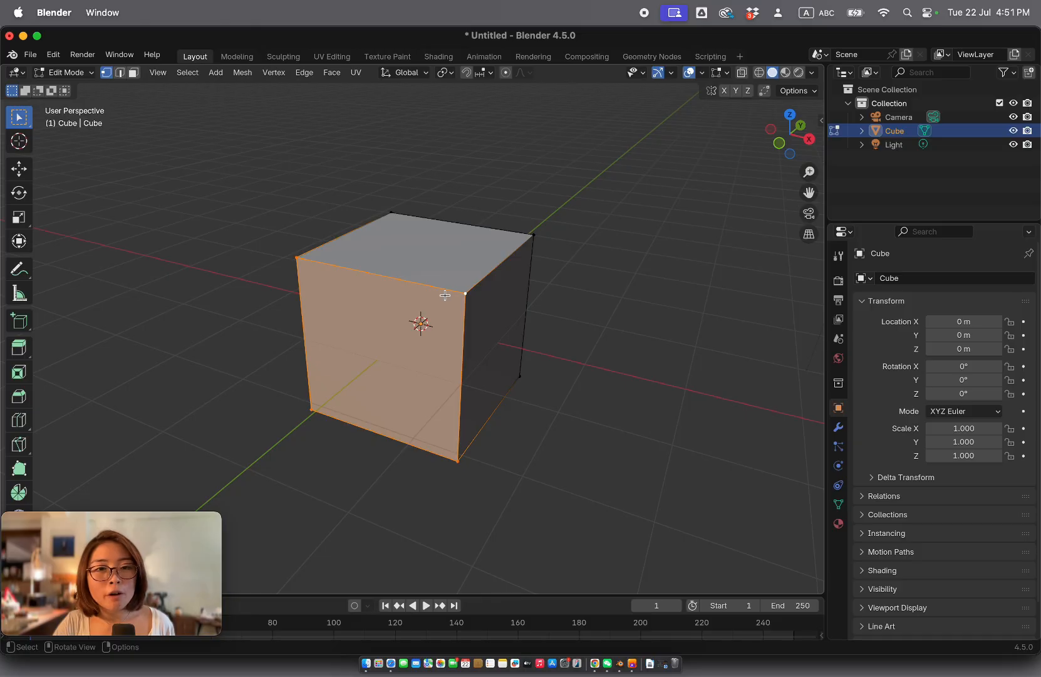
Select the cube's upper front edge by its two end vertices and extend the selection to the top face's two rear vertices.
{"action": "left_click", "coordinate": [360, 275]}
{"action": "left_click", "coordinate": [432, 293]}
{"action": "left_click", "coordinate": [317, 254], "text": "shift"}
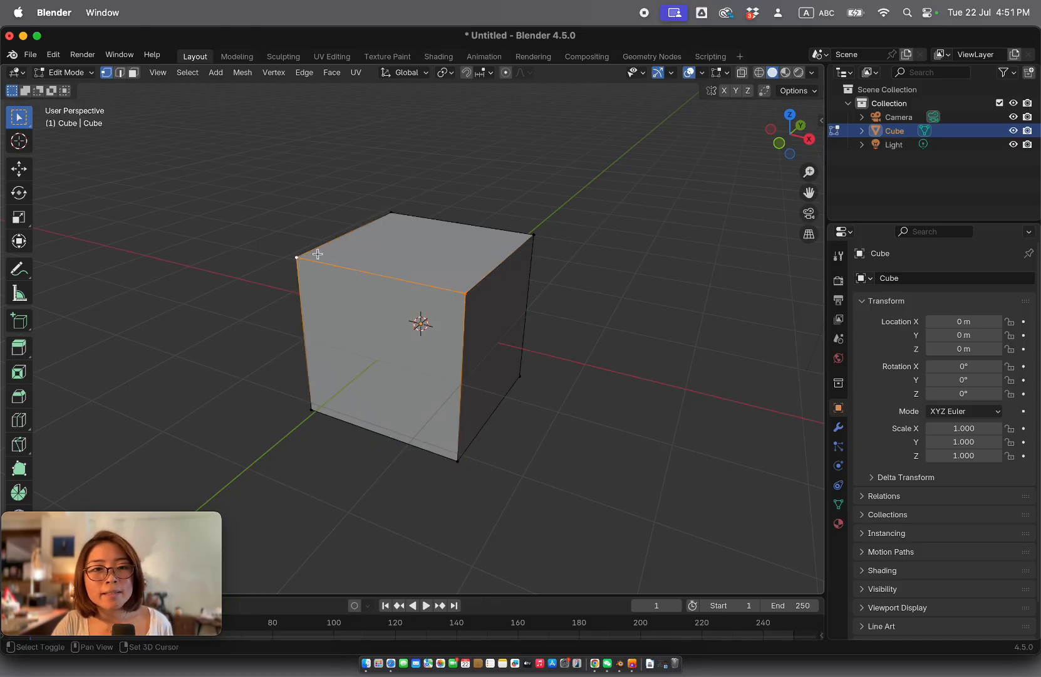
{"action": "left_click", "coordinate": [392, 213], "text": "shift"}
{"action": "left_click", "coordinate": [533, 234], "text": "shift"}
Select three corner vertices of the cube's side face, and after that only the two ends of the upper front edge.
{"action": "left_click", "coordinate": [457, 290]}
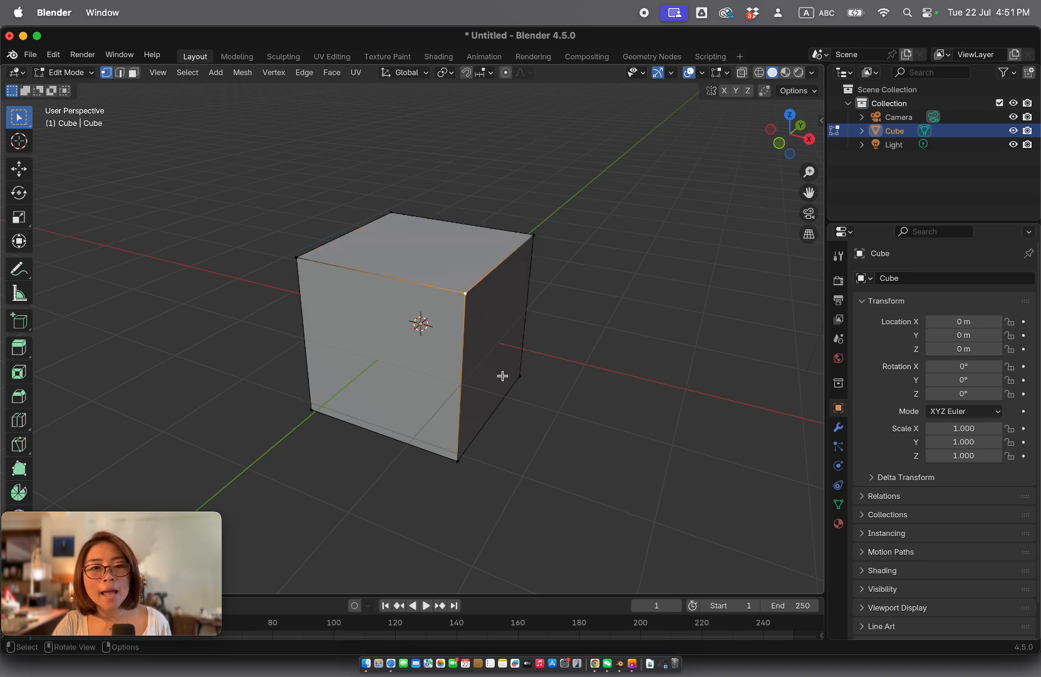
{"action": "left_click", "coordinate": [463, 458], "text": "shift"}
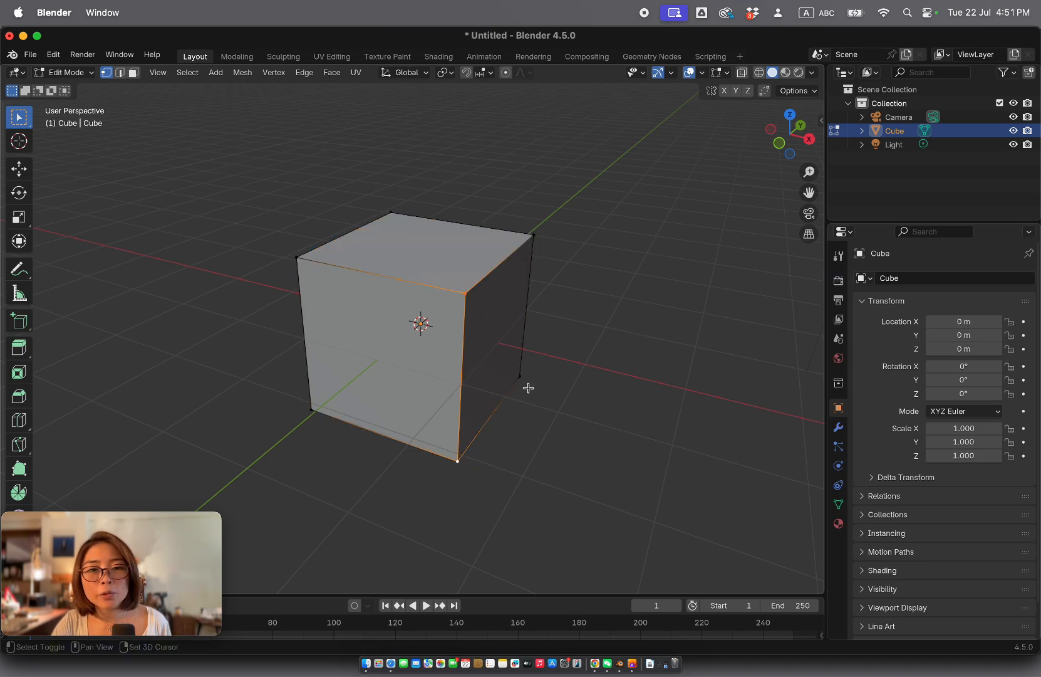
{"action": "left_click", "coordinate": [533, 234], "text": "shift"}
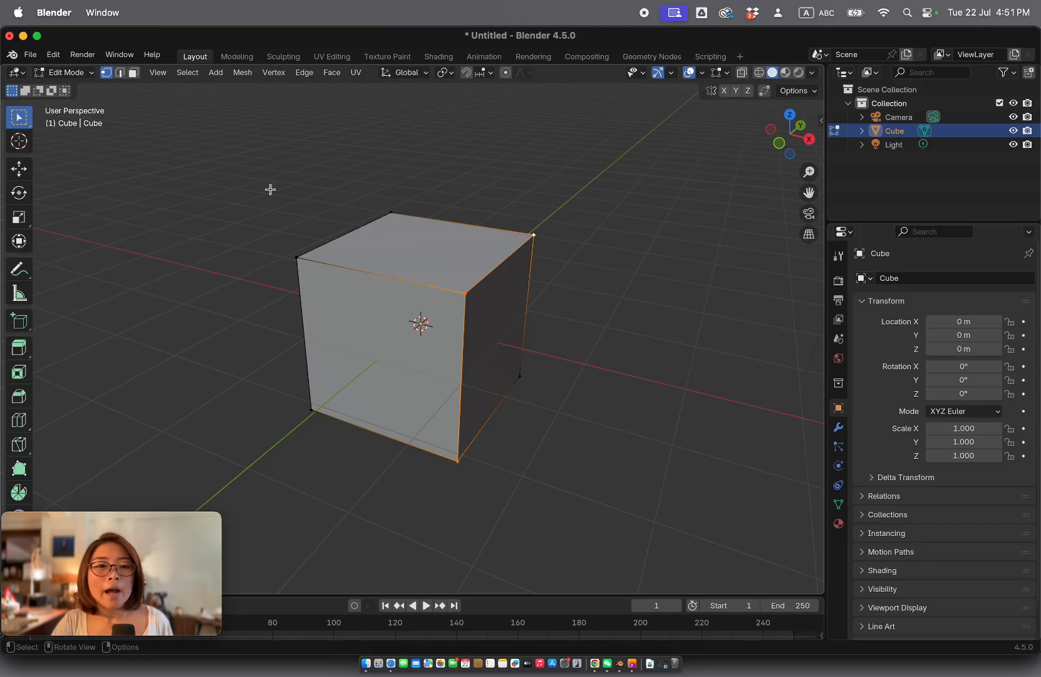
{"action": "left_click", "coordinate": [325, 244]}
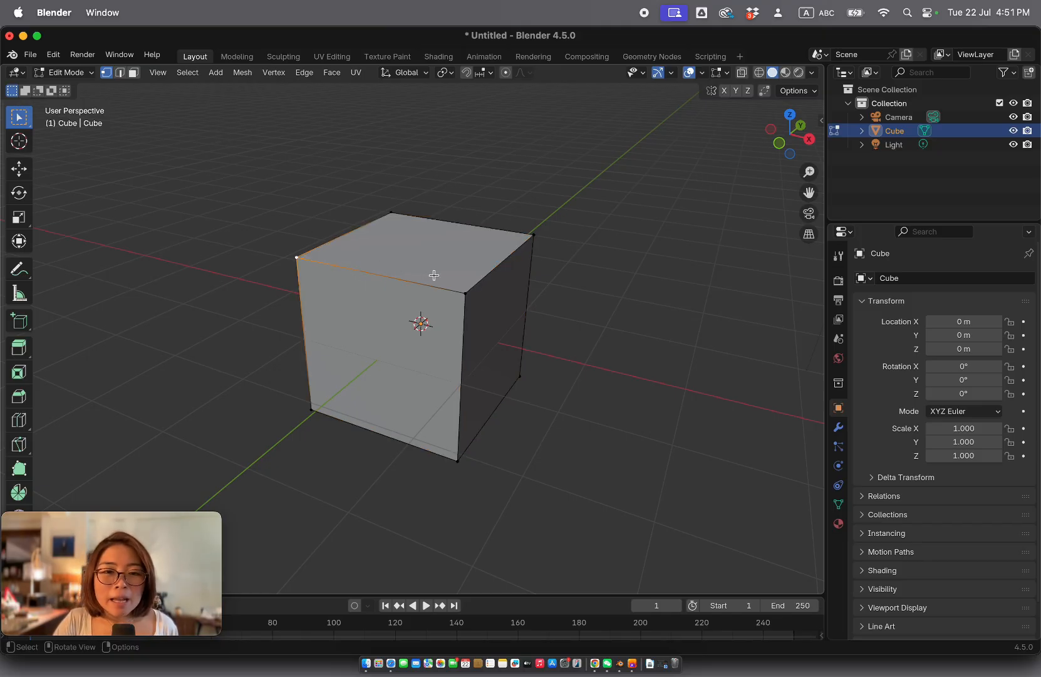
{"action": "left_click", "coordinate": [461, 294], "text": "shift"}
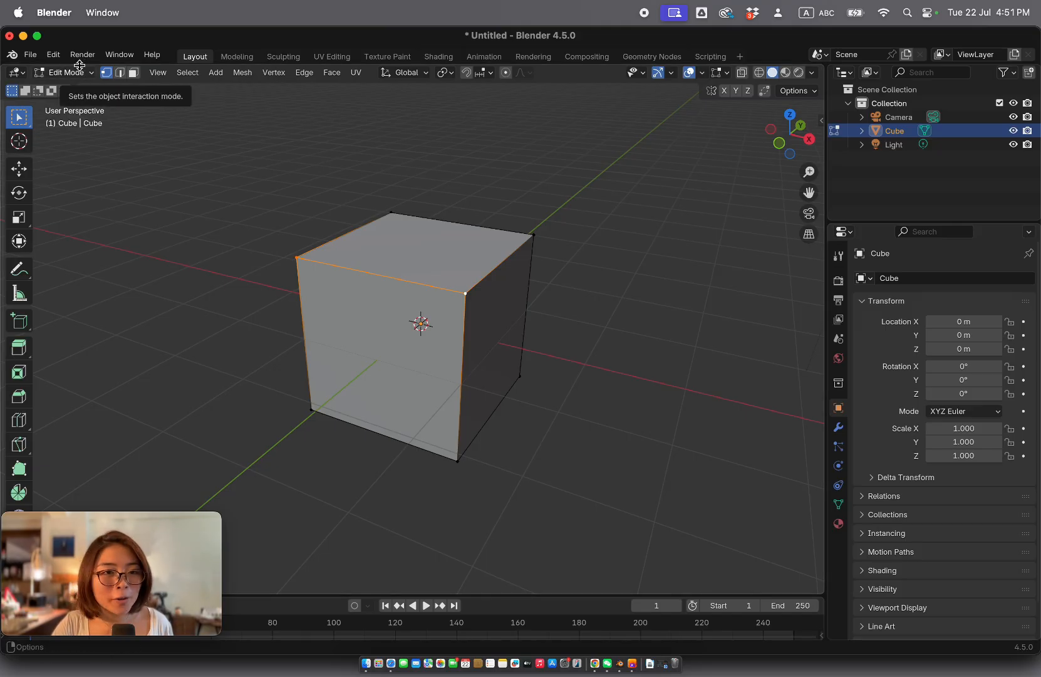
Switch to face selection and select the cube's front, top and side faces individually, finishing with the top face.
{"action": "left_click", "coordinate": [133, 73]}
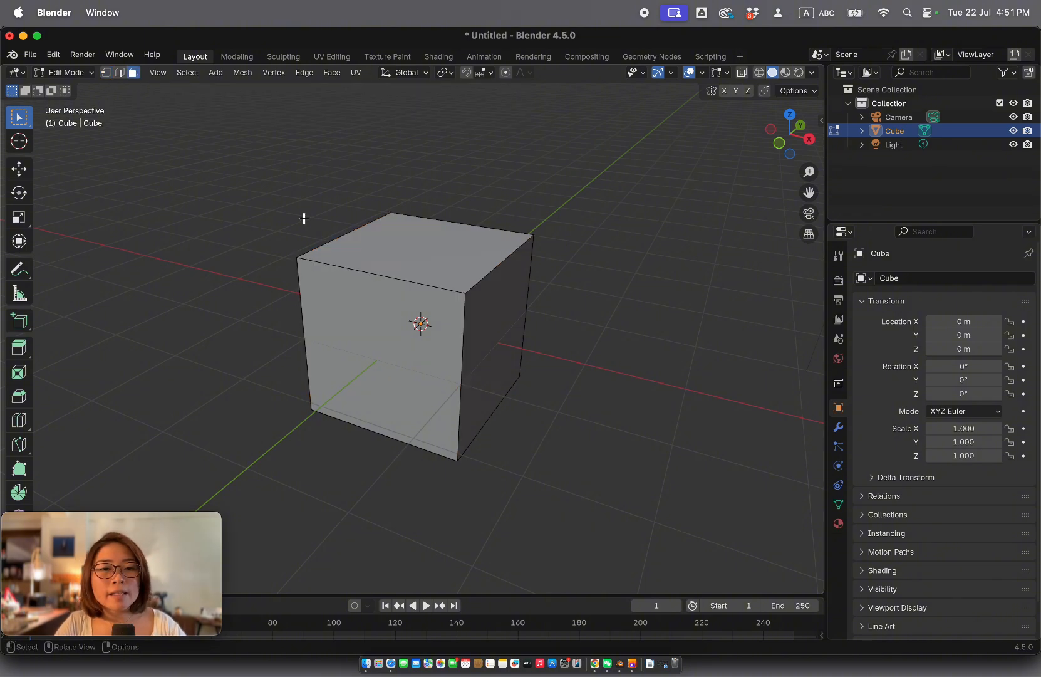
{"action": "left_click", "coordinate": [412, 288]}
{"action": "left_click", "coordinate": [431, 262]}
{"action": "left_click", "coordinate": [483, 298]}
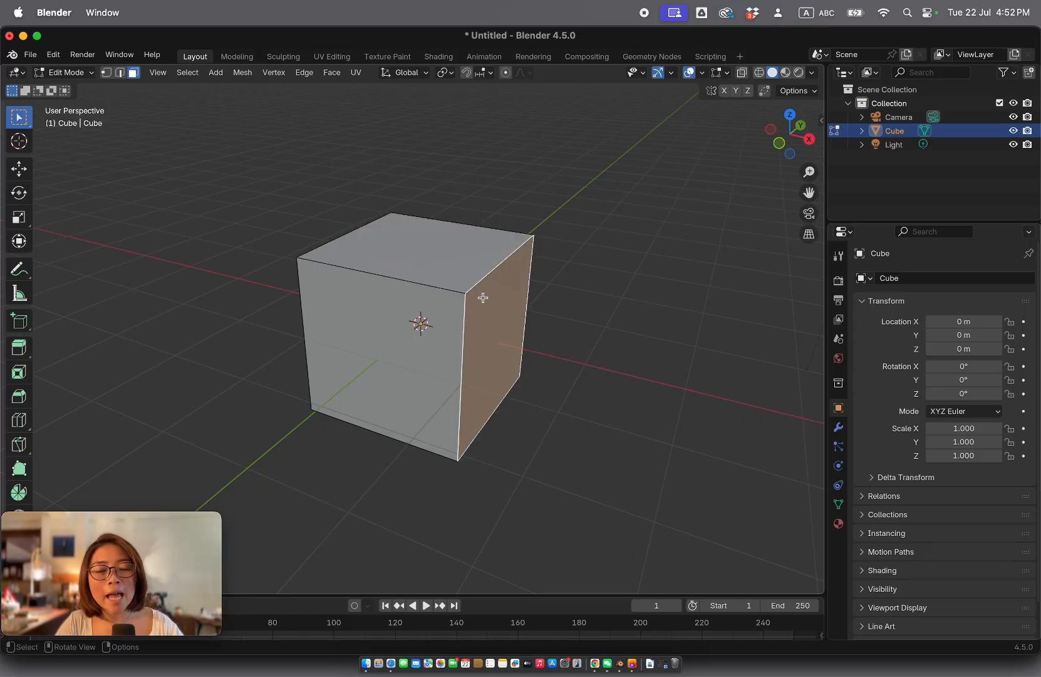
{"action": "left_click", "coordinate": [423, 296]}
{"action": "left_click", "coordinate": [435, 269]}
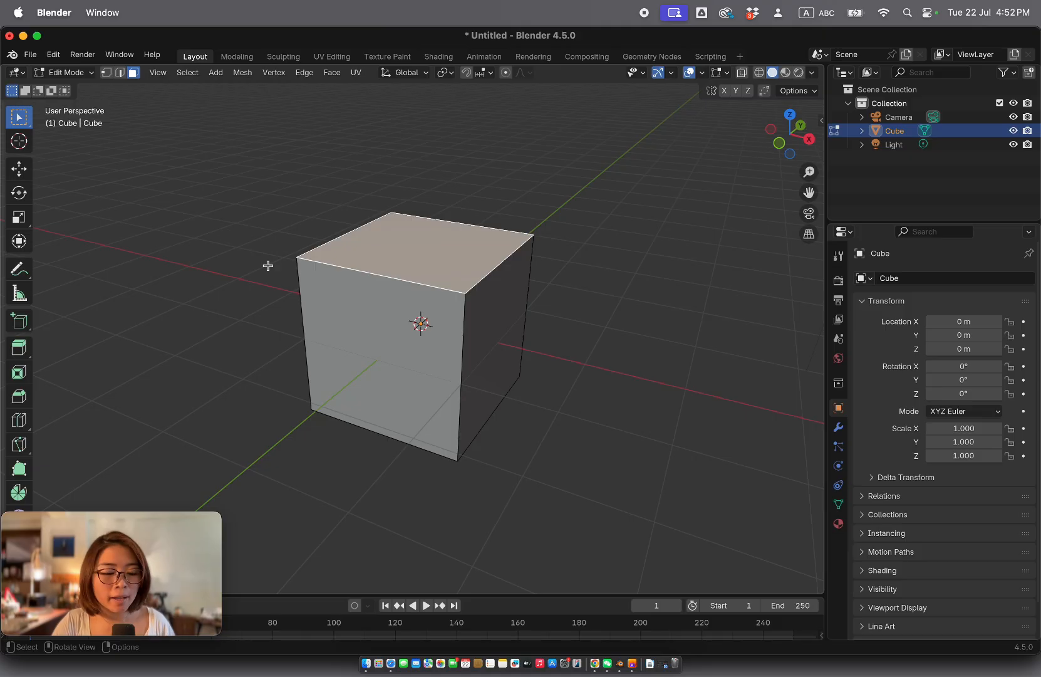
Box-select the cube's front face from the front orthographic view and return to a perspective view.
{"action": "key", "text": "KP_1"}
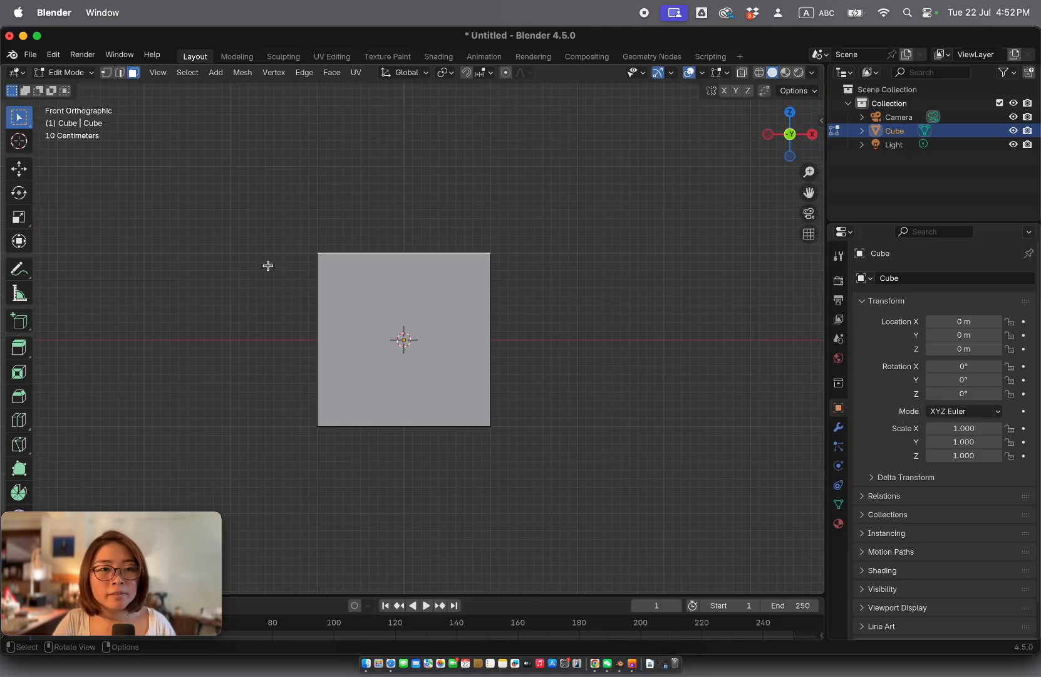
{"action": "left_click_drag", "start_coordinate": [287, 240], "coordinate": [500, 314]}
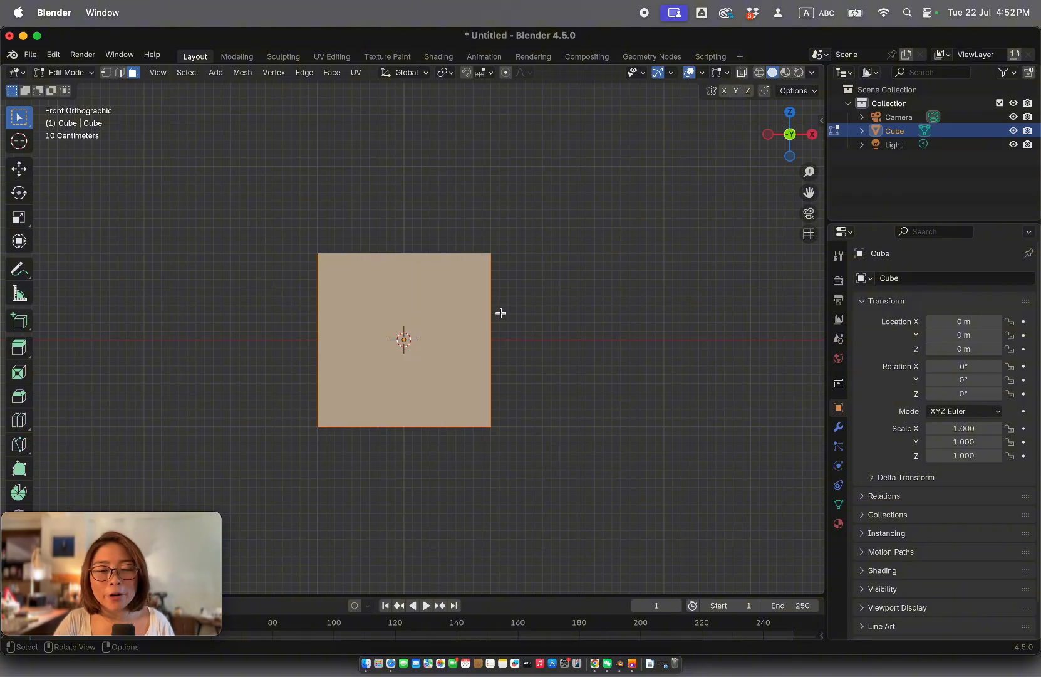
{"action": "scroll", "coordinate": [501, 313], "scroll_direction": "right", "scroll_amount": 5}
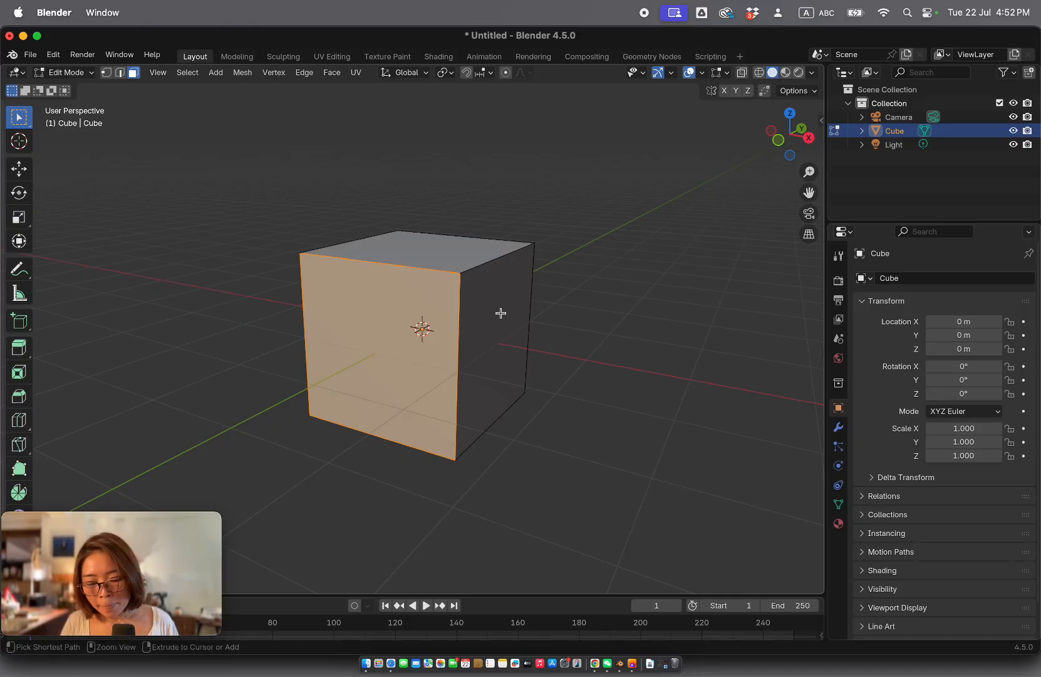
Turn off Emulate Numpad in the input preferences and close the preferences.
{"action": "key", "text": "super+comma"}
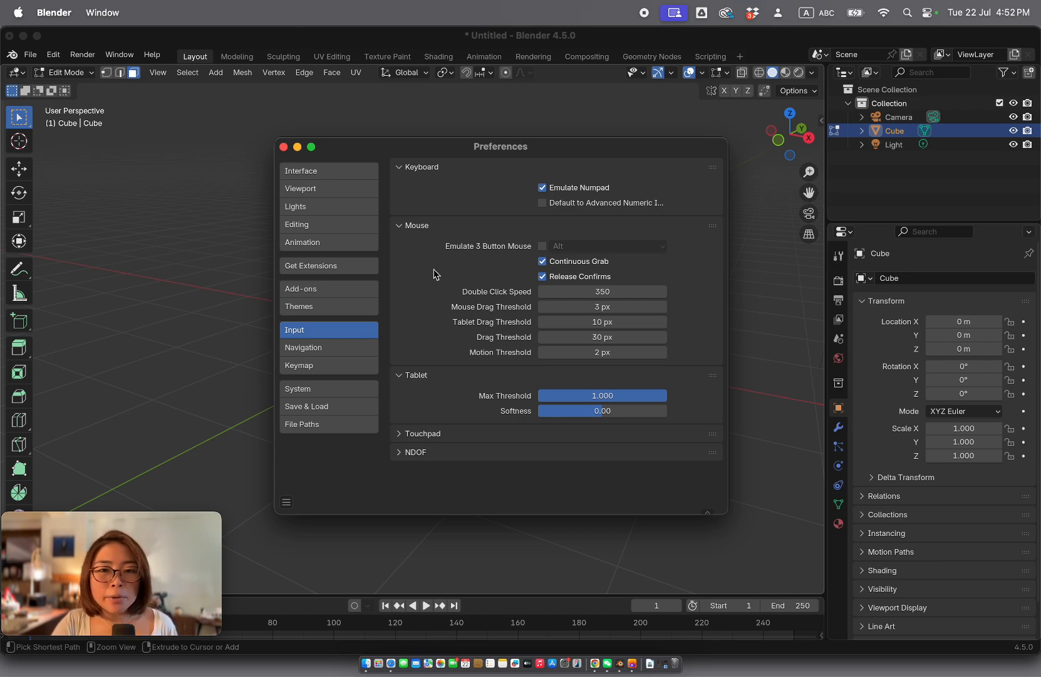
{"action": "left_click", "coordinate": [578, 188]}
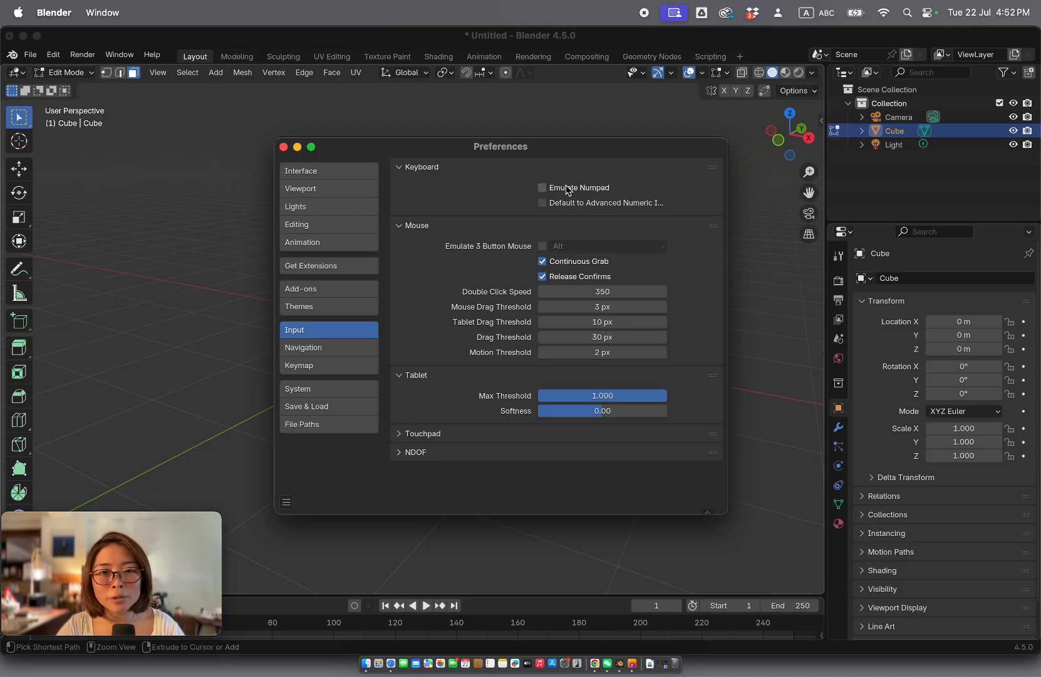
{"action": "left_click", "coordinate": [284, 148]}
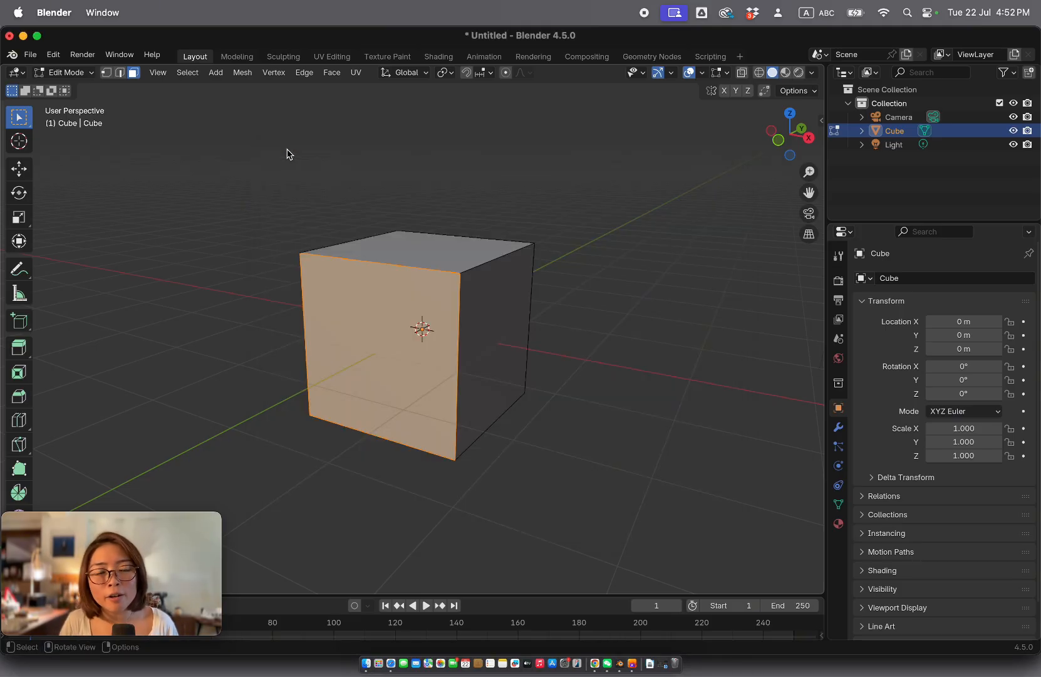
View the cube from the front, right and top orthographic views, and return to an angled perspective view.
{"action": "key", "text": "KP_1"}
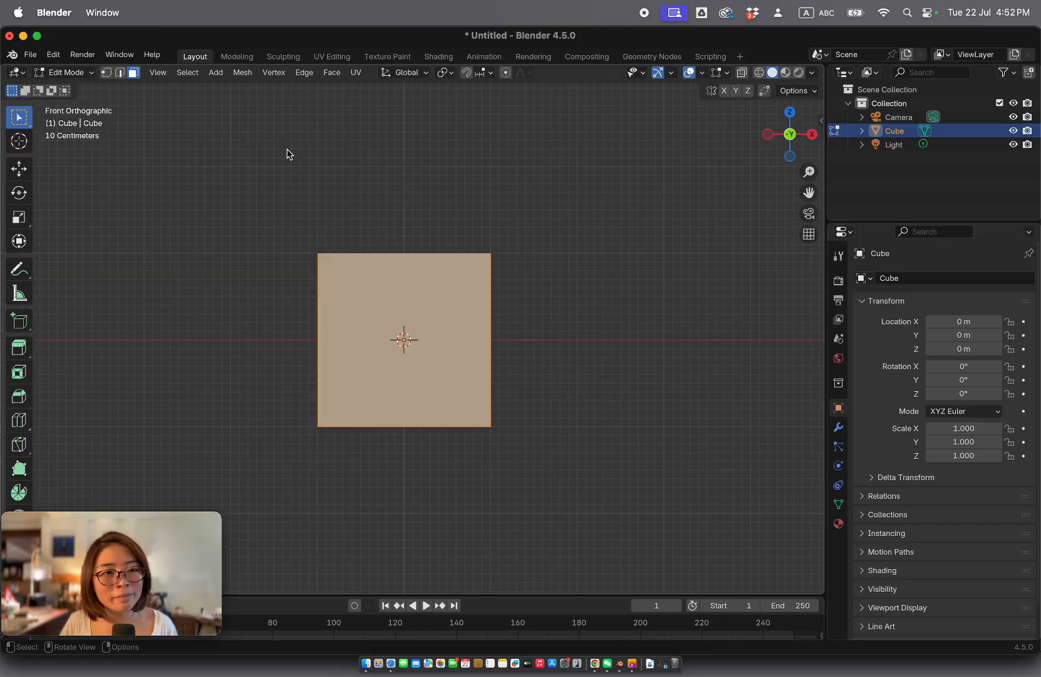
{"action": "key", "text": "KP_3"}
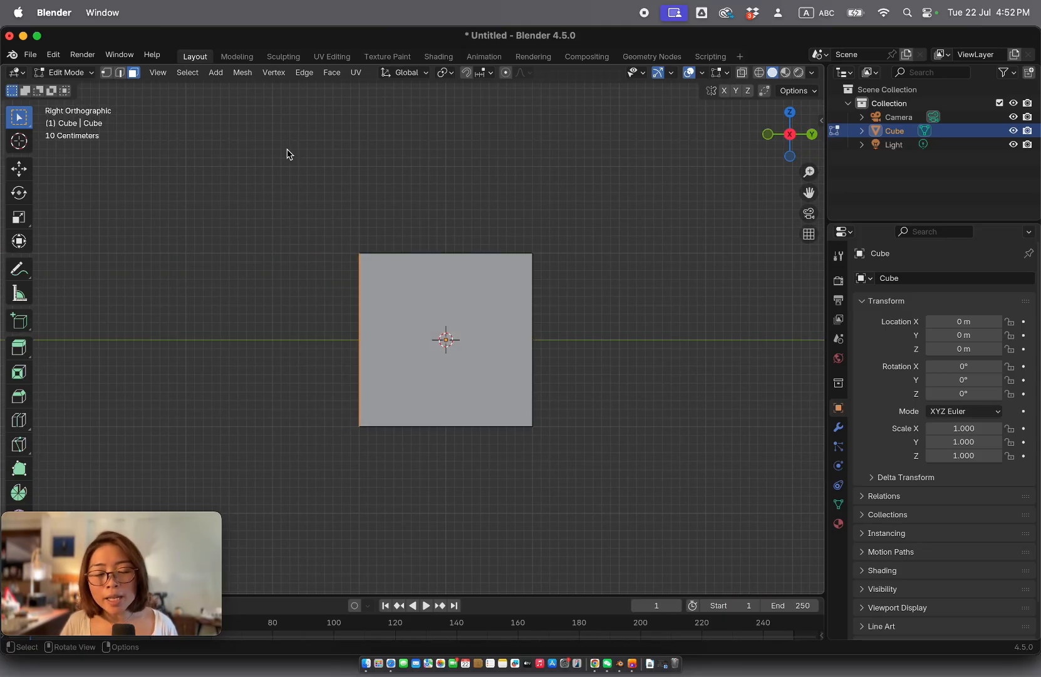
{"action": "key", "text": "KP_7"}
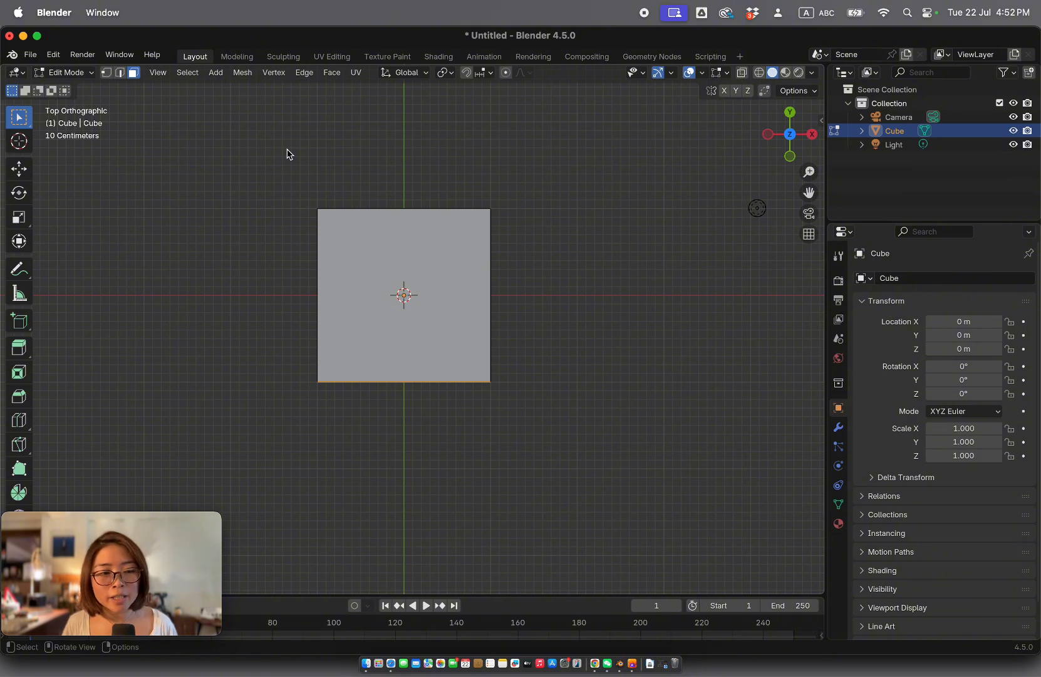
{"action": "scroll", "coordinate": [287, 154], "scroll_direction": "down", "scroll_amount": 5}
{"action": "scroll", "coordinate": [287, 154], "scroll_direction": "right", "scroll_amount": 5}
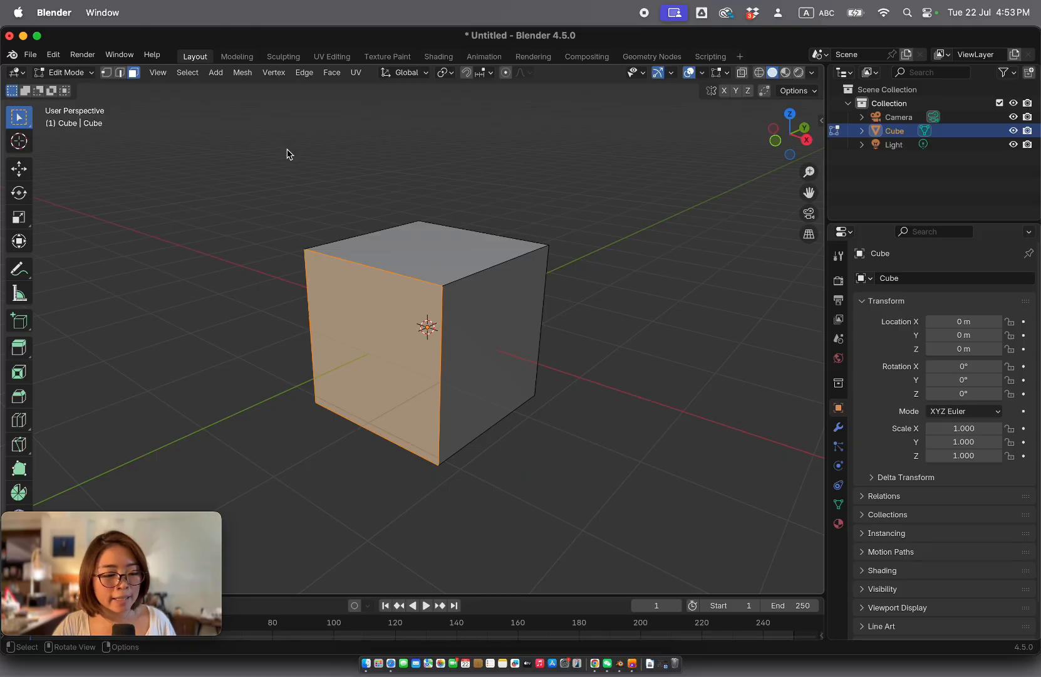
Select all of the cube's vertices, its front top edge in edge selection, and finally its top face in face selection.
{"action": "left_click", "coordinate": [289, 200]}
{"action": "key", "text": "1"}
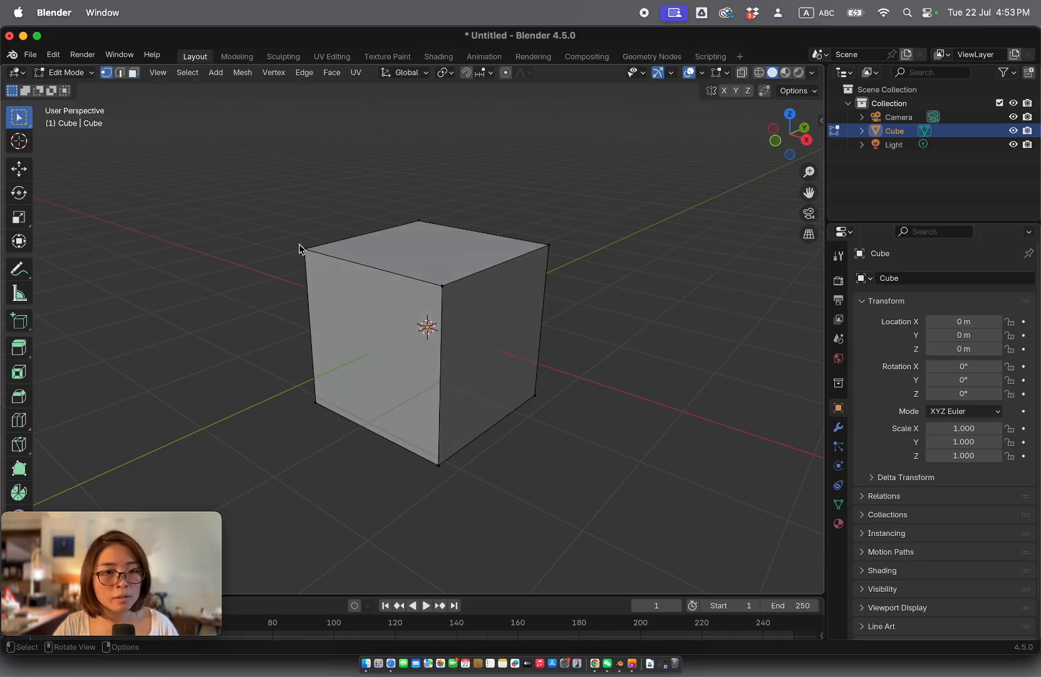
{"action": "key", "text": "a"}
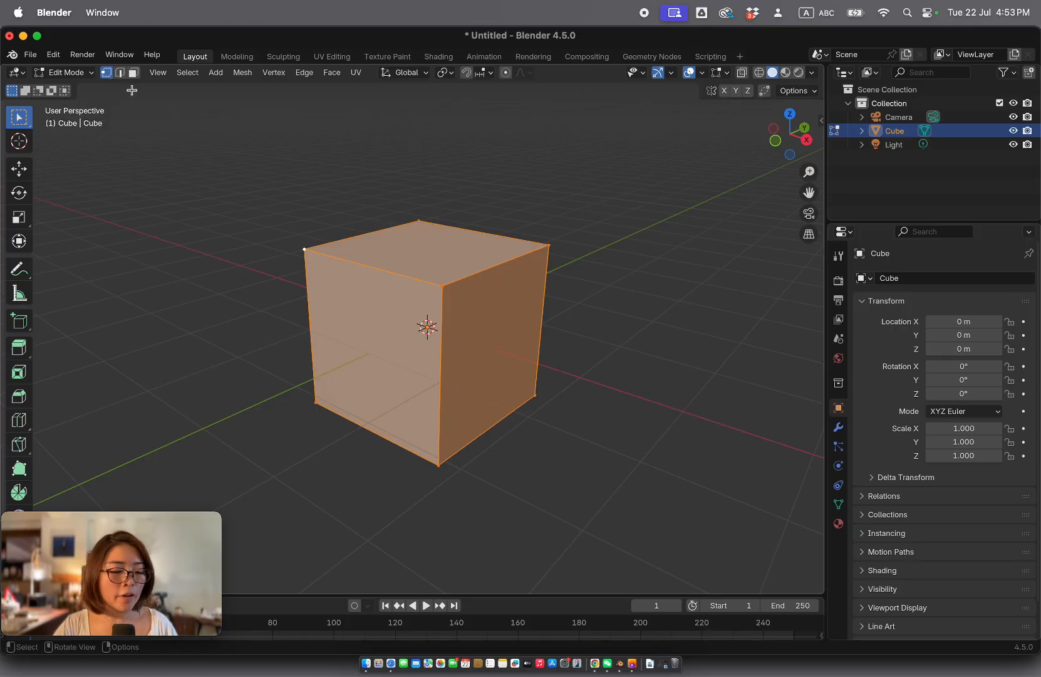
{"action": "key", "text": "2"}
{"action": "left_click", "coordinate": [364, 280]}
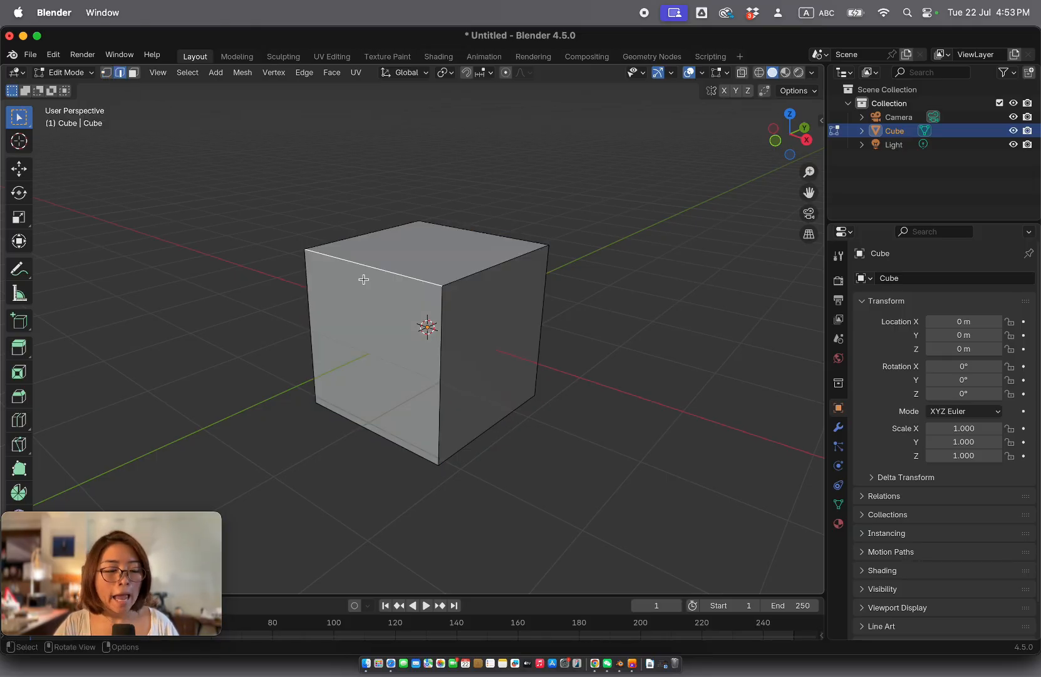
{"action": "key", "text": "3"}
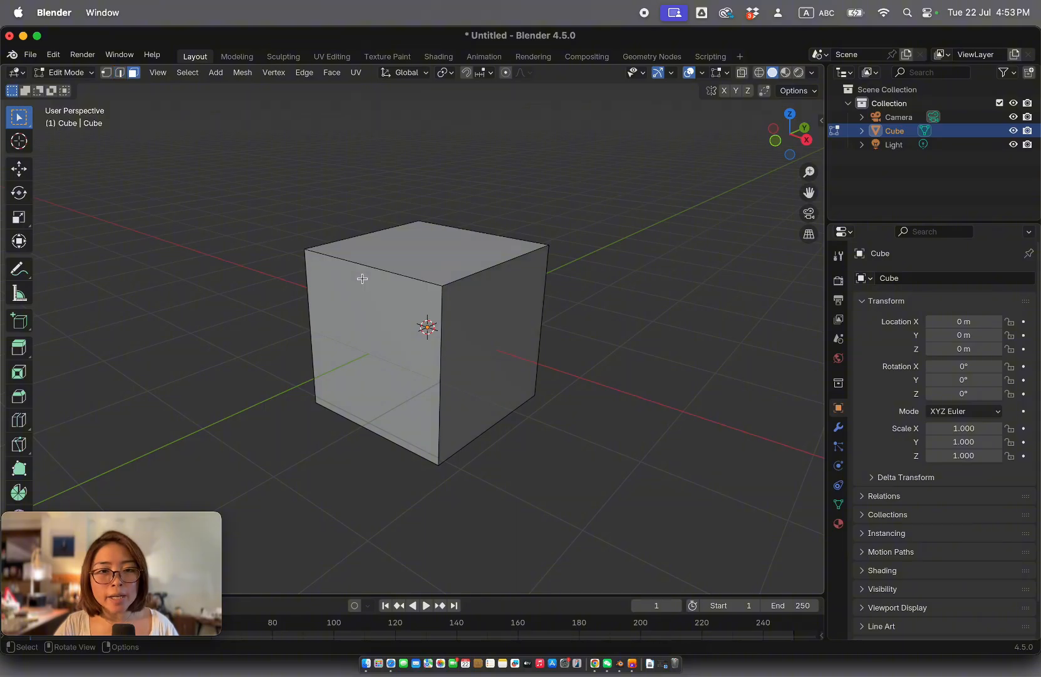
{"action": "left_click", "coordinate": [404, 253]}
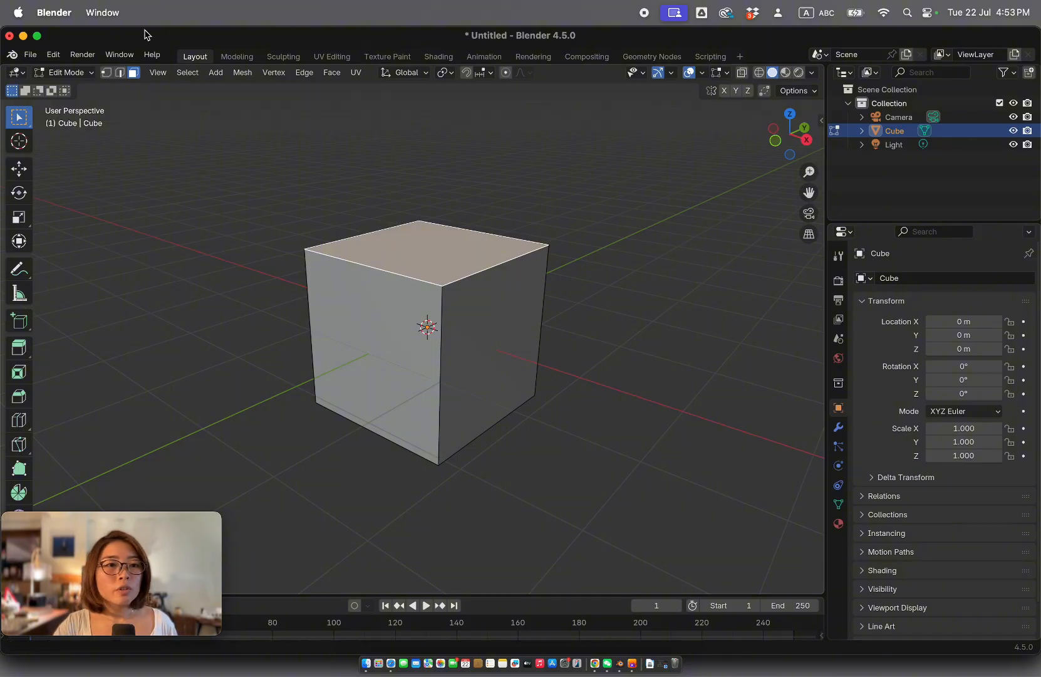
Open the Preferences window.
{"action": "left_click", "coordinate": [53, 55]}
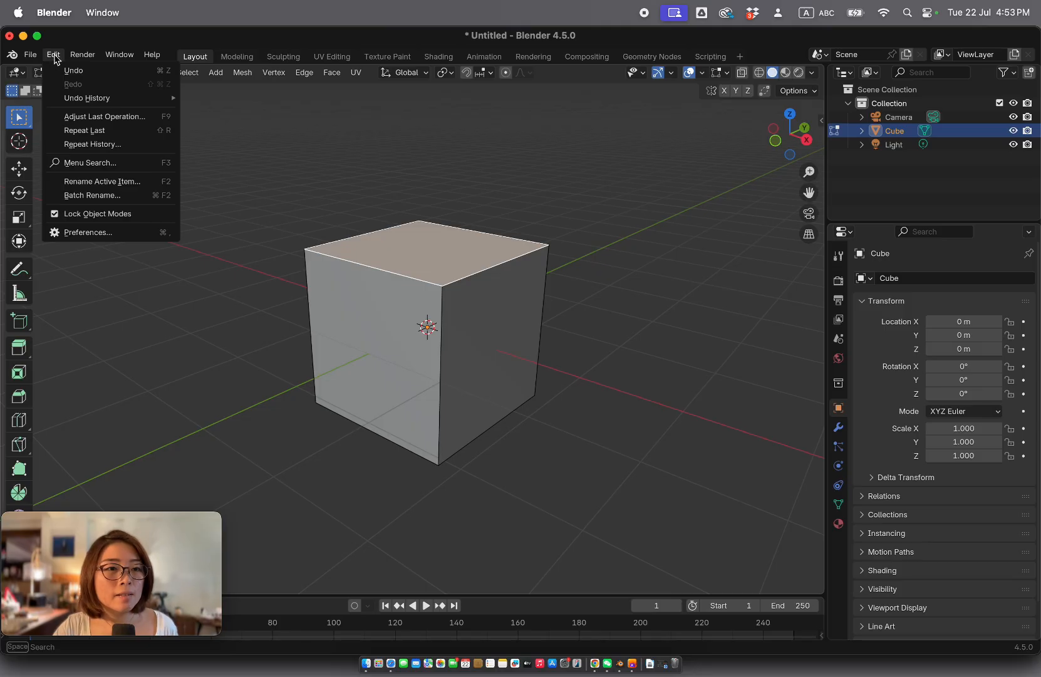
{"action": "left_click", "coordinate": [99, 235]}
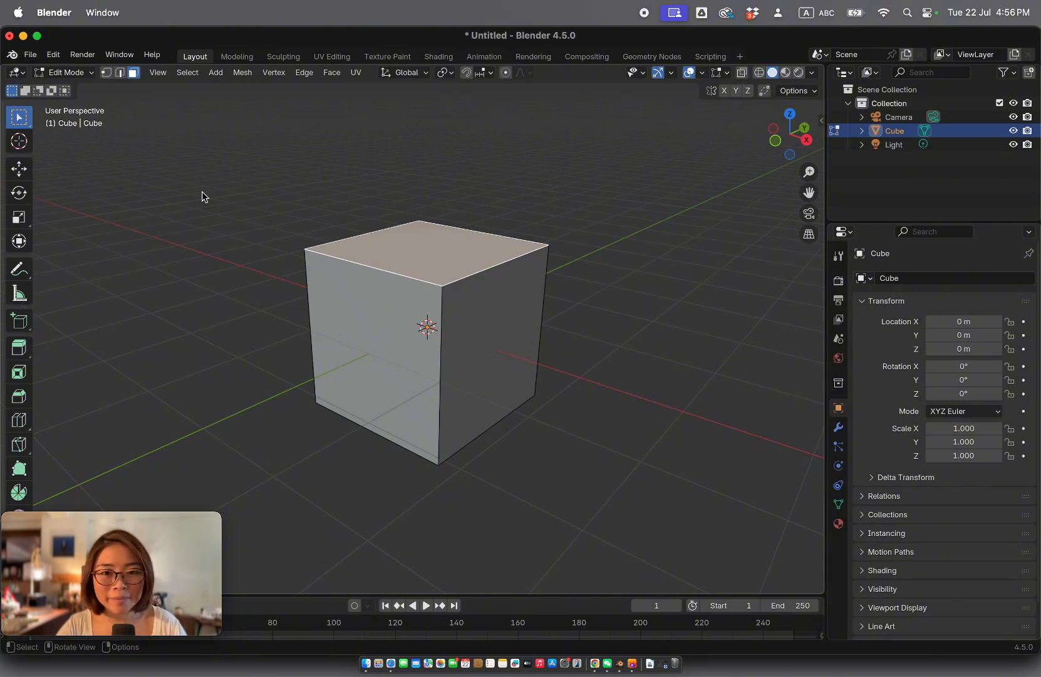
Extrude the cube's top face upward by about the cube's own height with Extrude Region and clear the selection.
{"action": "left_click", "coordinate": [18, 347]}
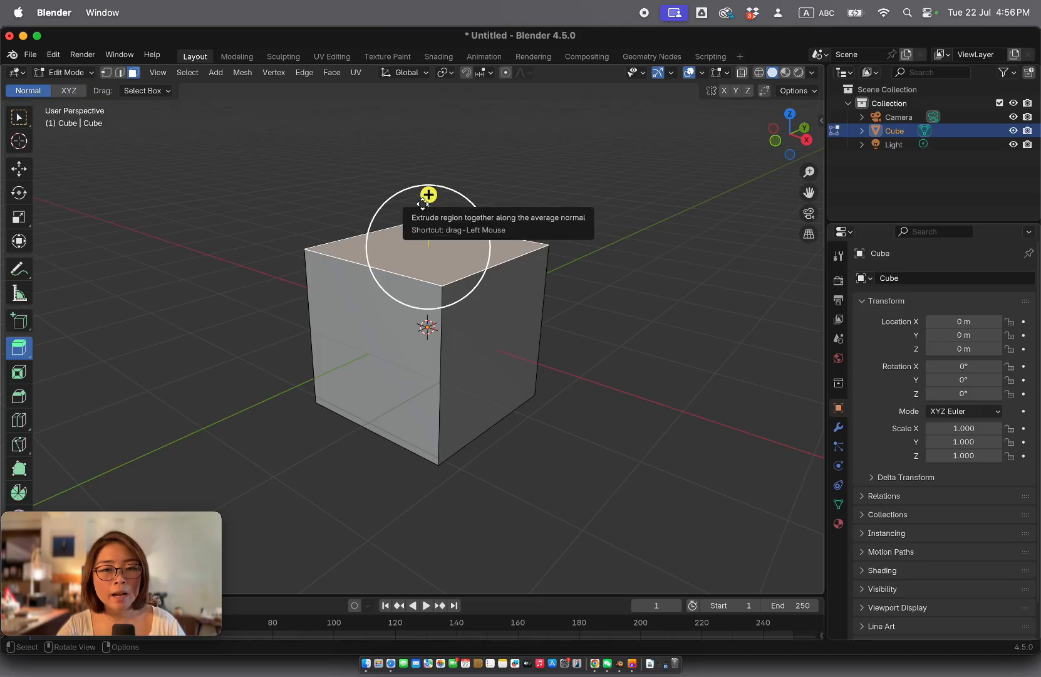
{"action": "left_click", "coordinate": [161, 214]}
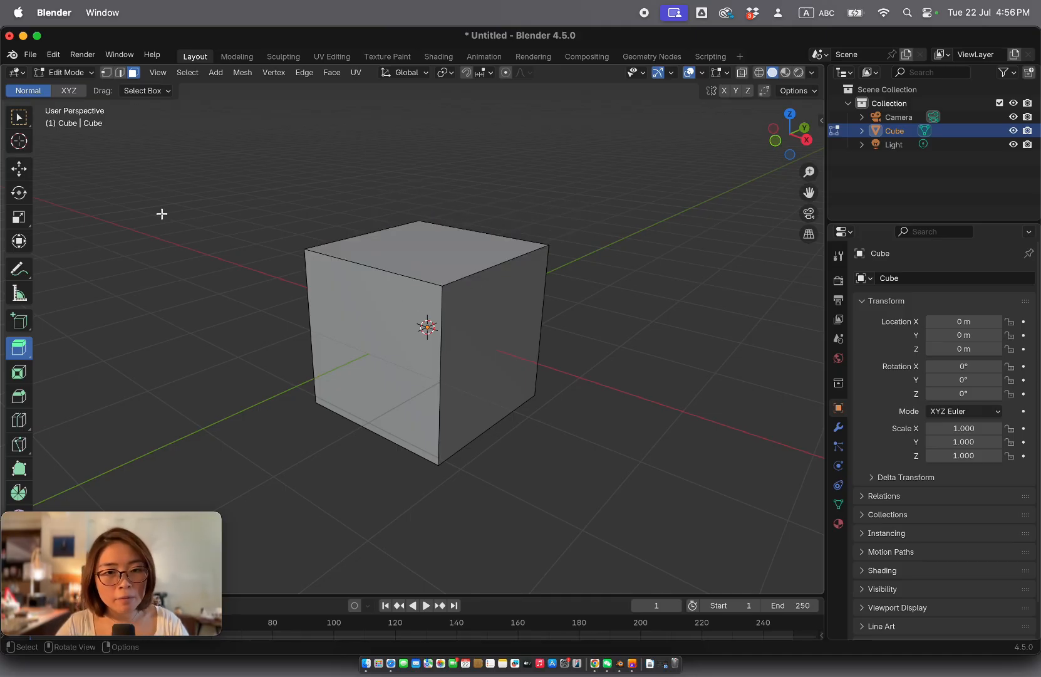
{"action": "left_click", "coordinate": [404, 237]}
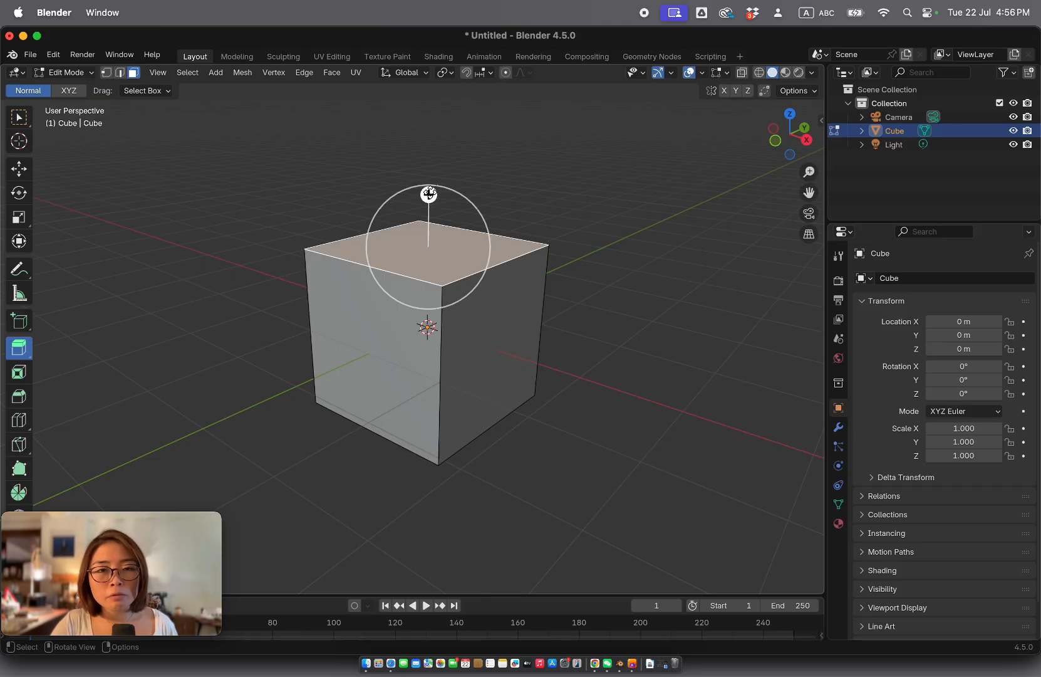
{"action": "left_click_drag", "start_coordinate": [429, 194], "coordinate": [429, 44]}
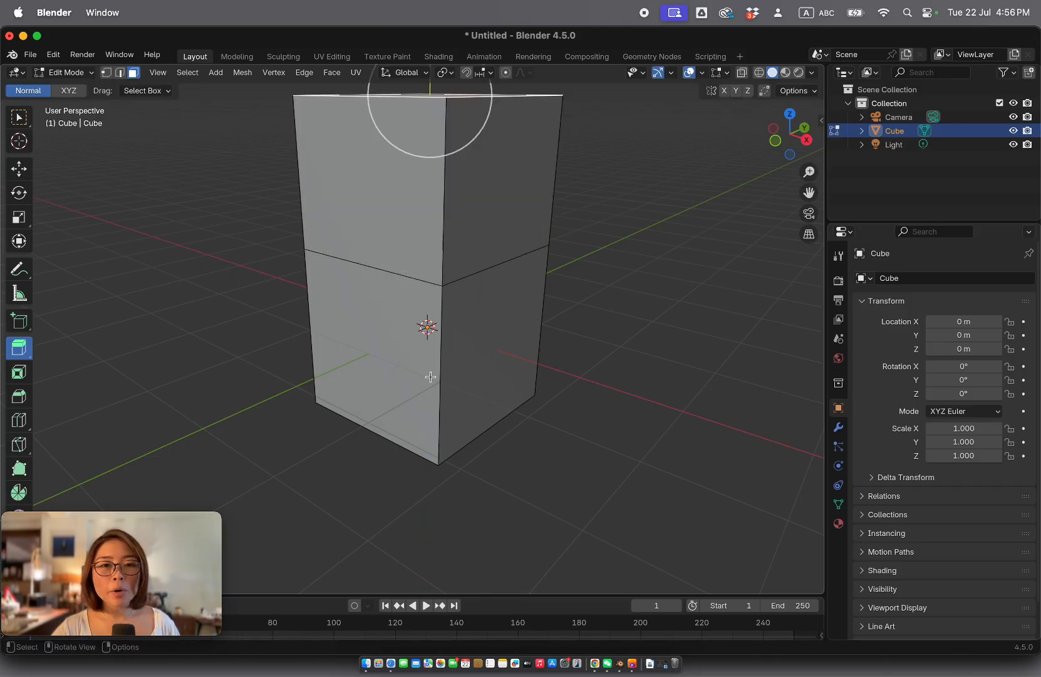
{"action": "scroll", "coordinate": [431, 377], "scroll_direction": "down", "scroll_amount": 3}
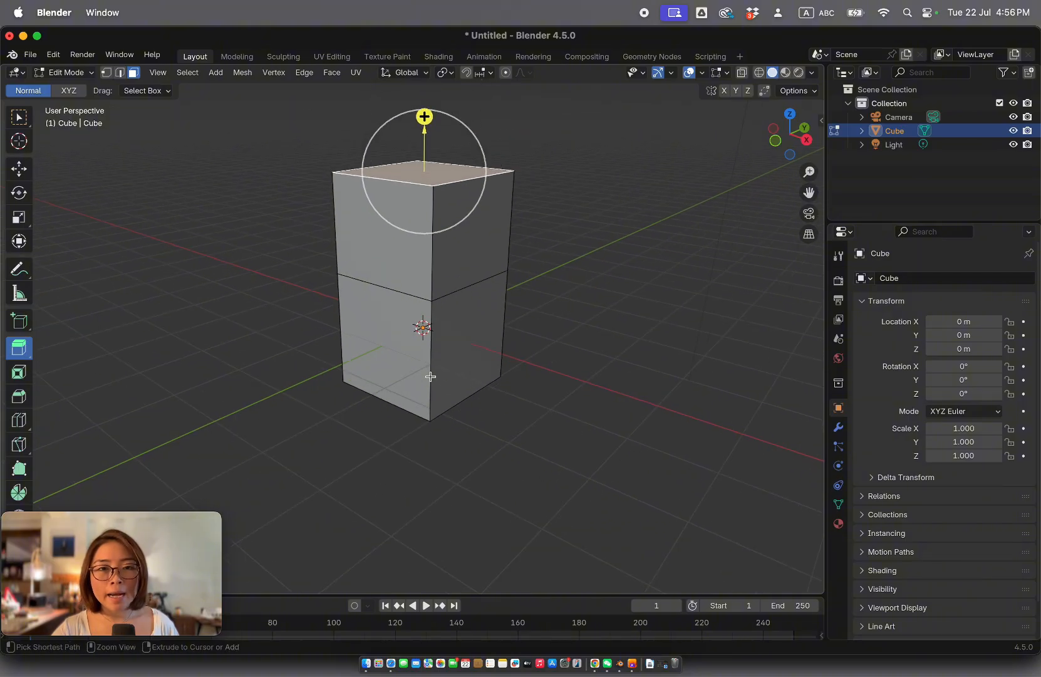
{"action": "scroll", "coordinate": [431, 377], "scroll_direction": "up", "scroll_amount": 2, "text": "shift"}
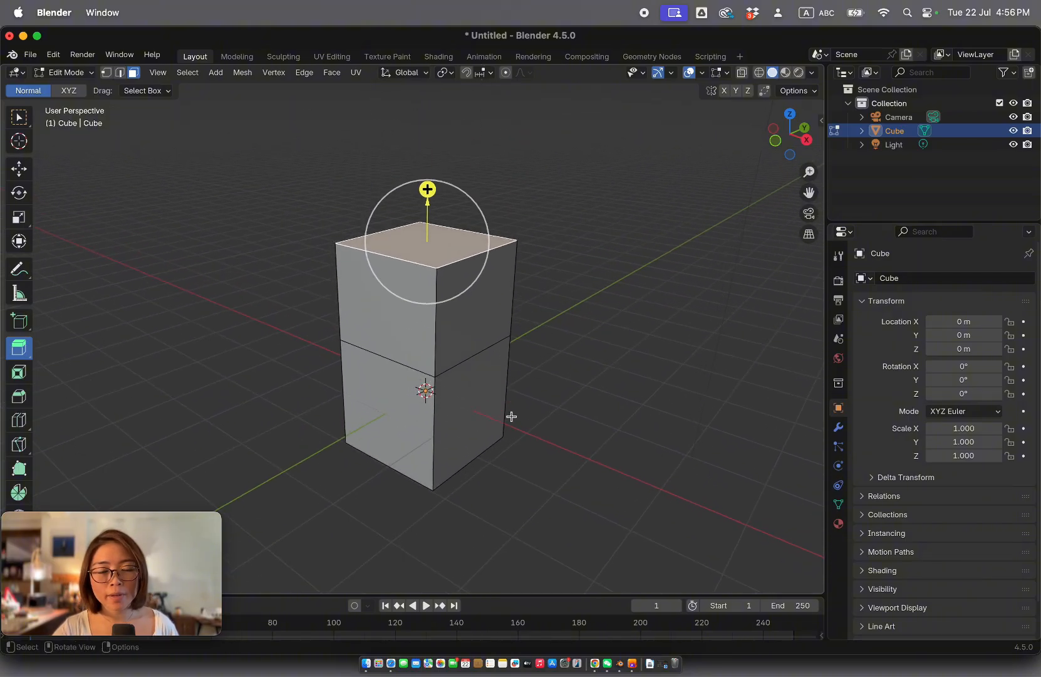
{"action": "left_click", "coordinate": [573, 438]}
Return to Object Mode, add a second cube mesh and move it about 3.85 m along the X axis.
{"action": "scroll", "coordinate": [348, 351], "scroll_direction": "left", "scroll_amount": 1}
{"action": "scroll", "coordinate": [348, 350], "scroll_direction": "left", "scroll_amount": 5}
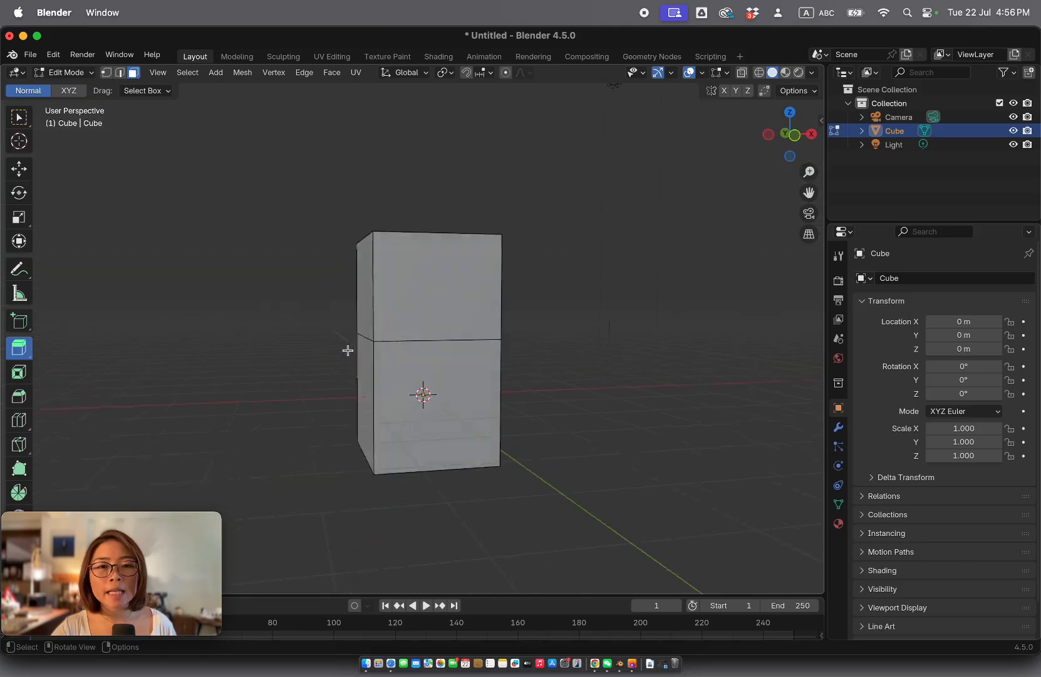
{"action": "scroll", "coordinate": [348, 350], "scroll_direction": "left", "scroll_amount": 8}
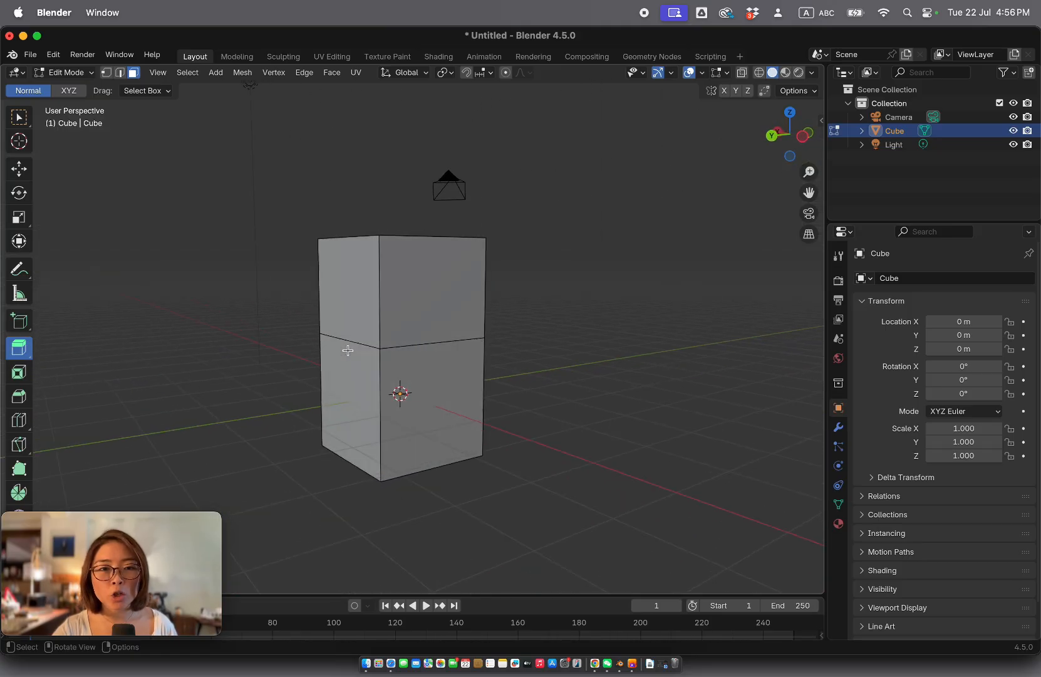
{"action": "scroll", "coordinate": [349, 350], "scroll_direction": "down", "scroll_amount": 3}
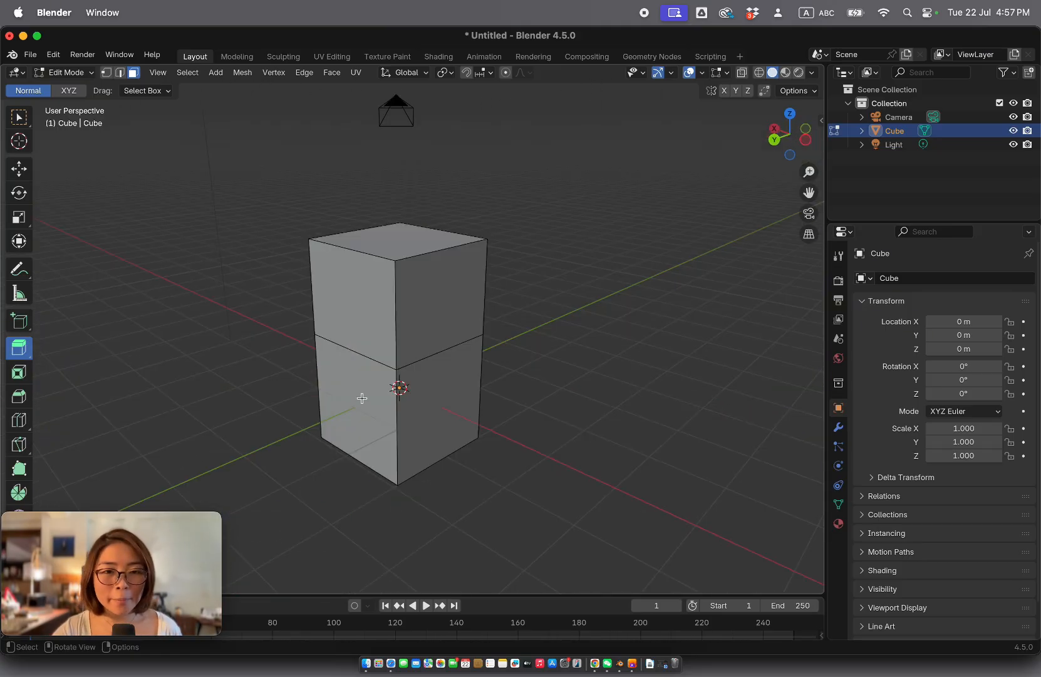
{"action": "key", "text": "Tab"}
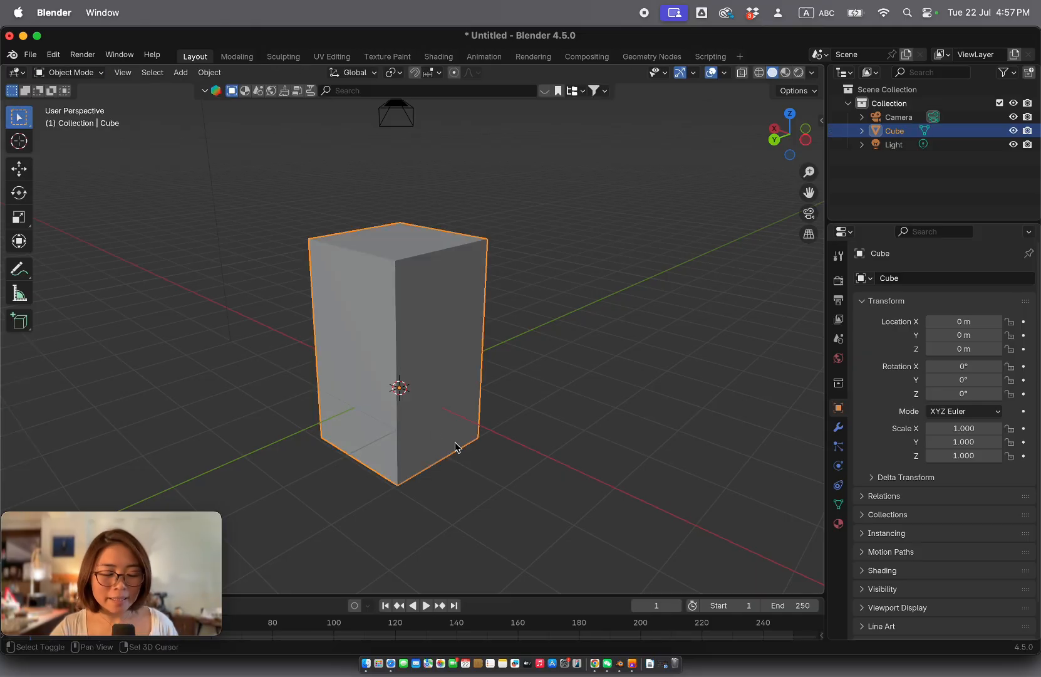
{"action": "key", "text": "shift+a"}
{"action": "mouse_move", "coordinate": [444, 380]}
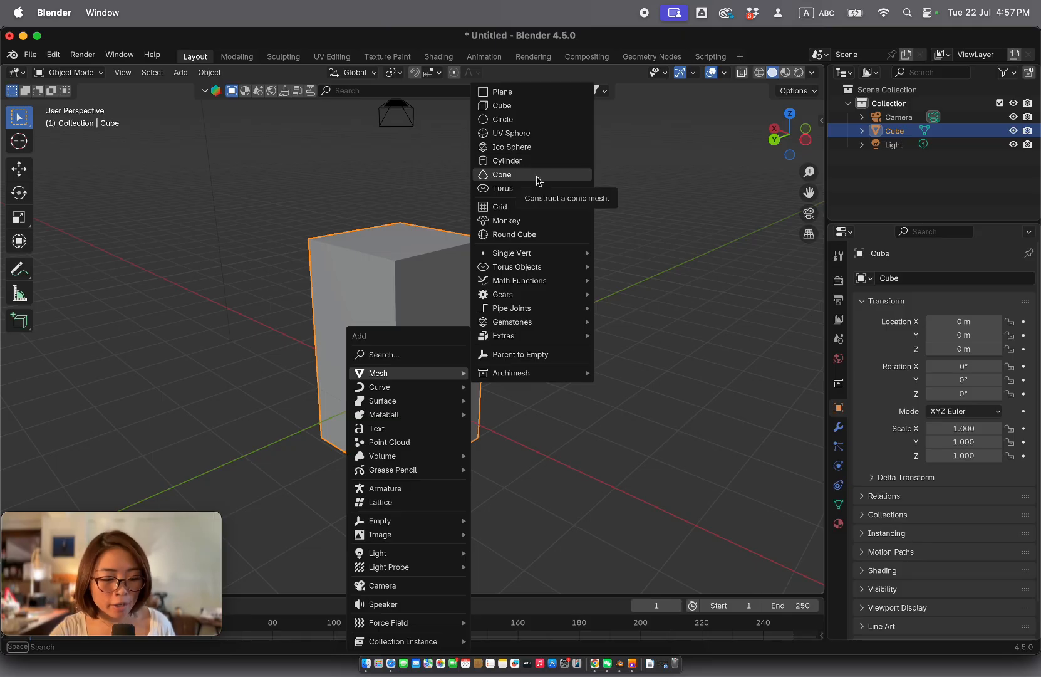
{"action": "left_click", "coordinate": [531, 105]}
{"action": "key", "text": "g"}
{"action": "key", "text": "x"}
{"action": "left_click", "coordinate": [382, 339]}
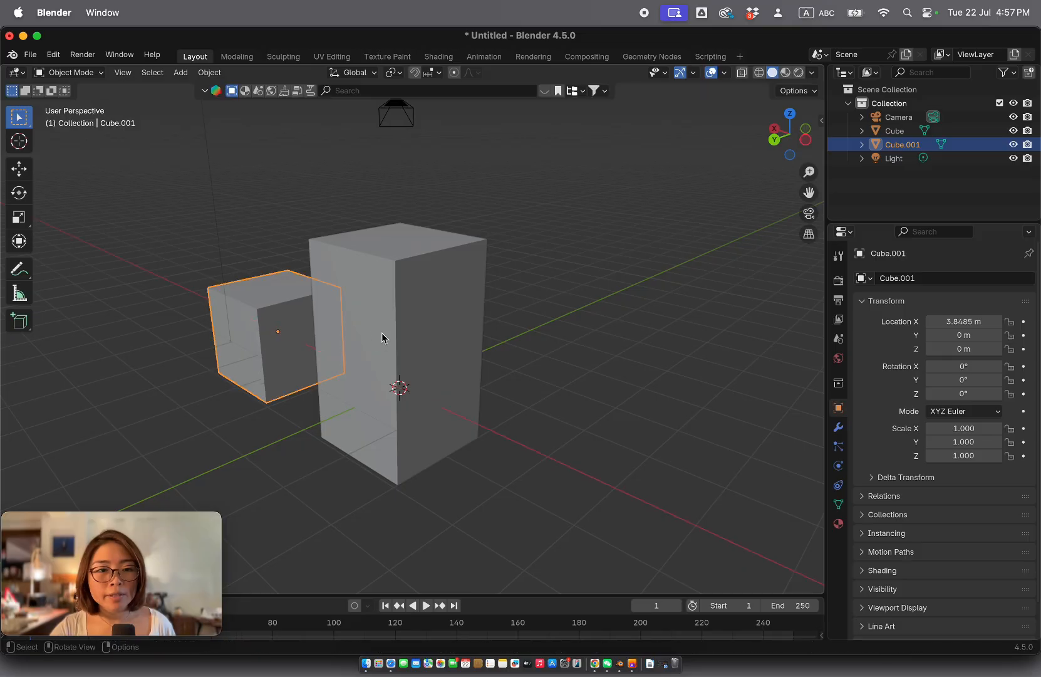
Enter Edit Mode on the second cube and select its top face.
{"action": "key", "text": "Tab"}
{"action": "left_click", "coordinate": [252, 293]}
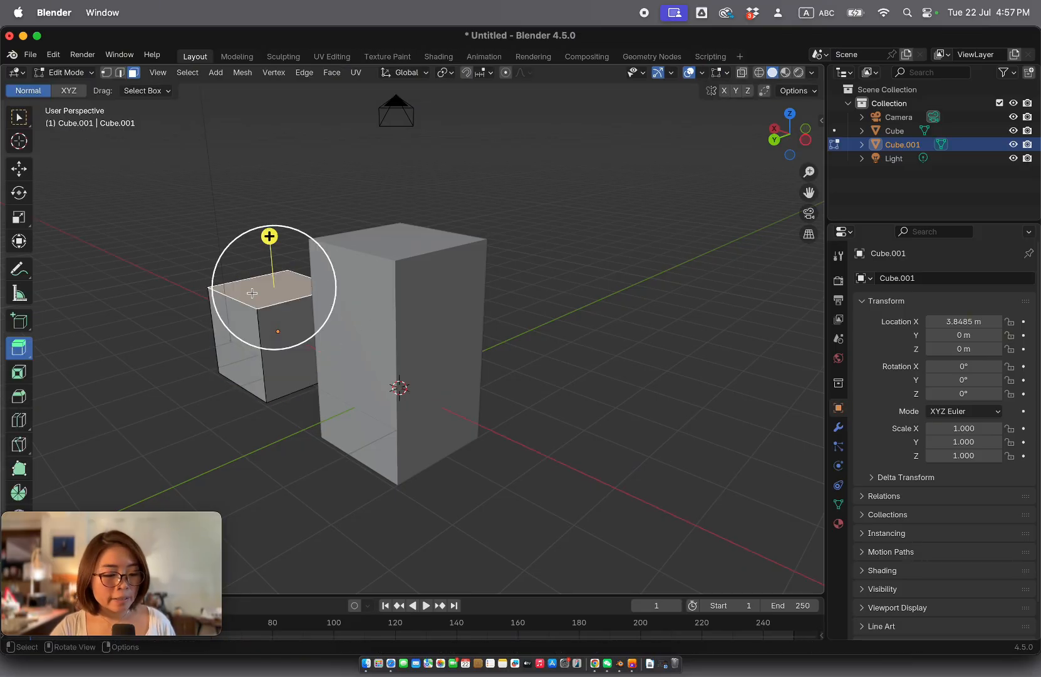
{"action": "key", "text": "g"}
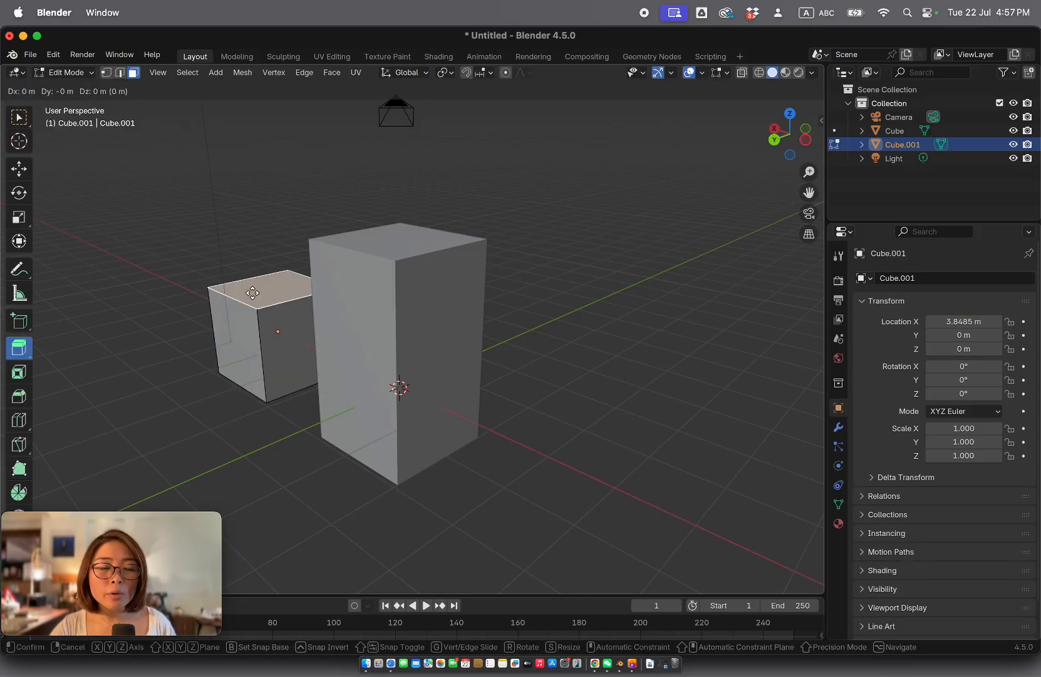
{"action": "key", "text": "z"}
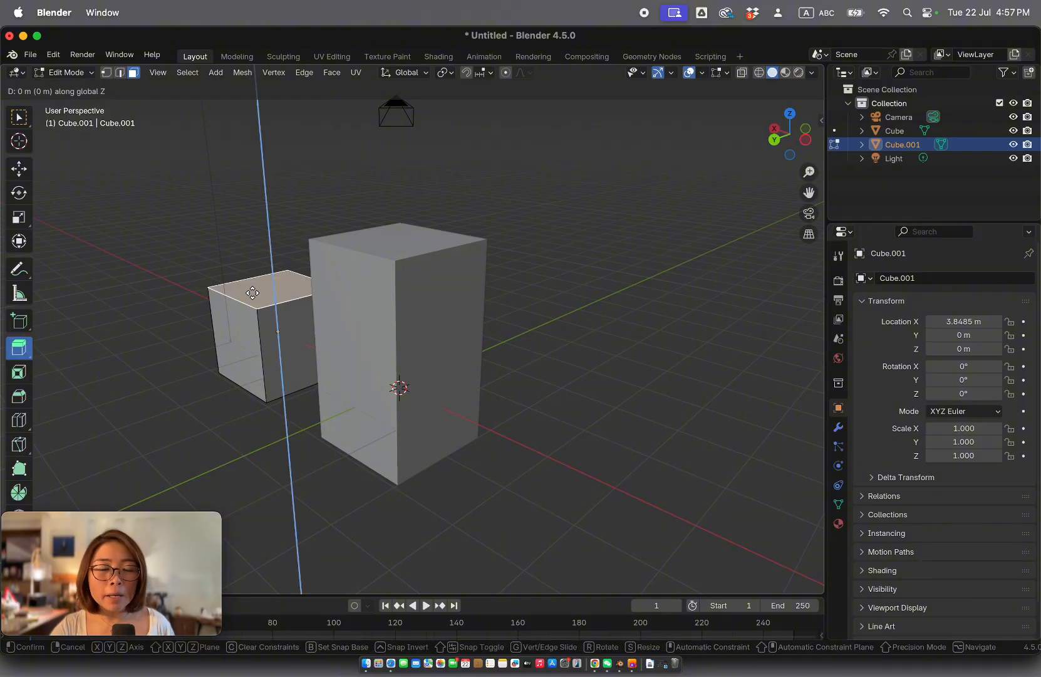
{"action": "key", "text": "Escape"}
{"action": "key", "text": "g"}
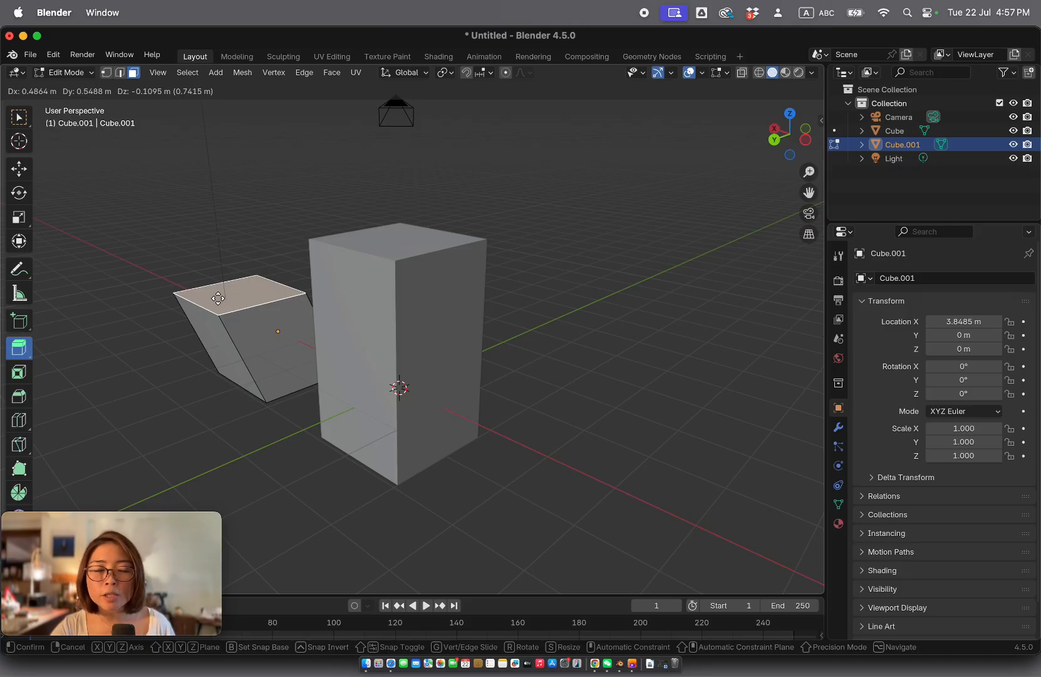
{"action": "right_click", "coordinate": [218, 298]}
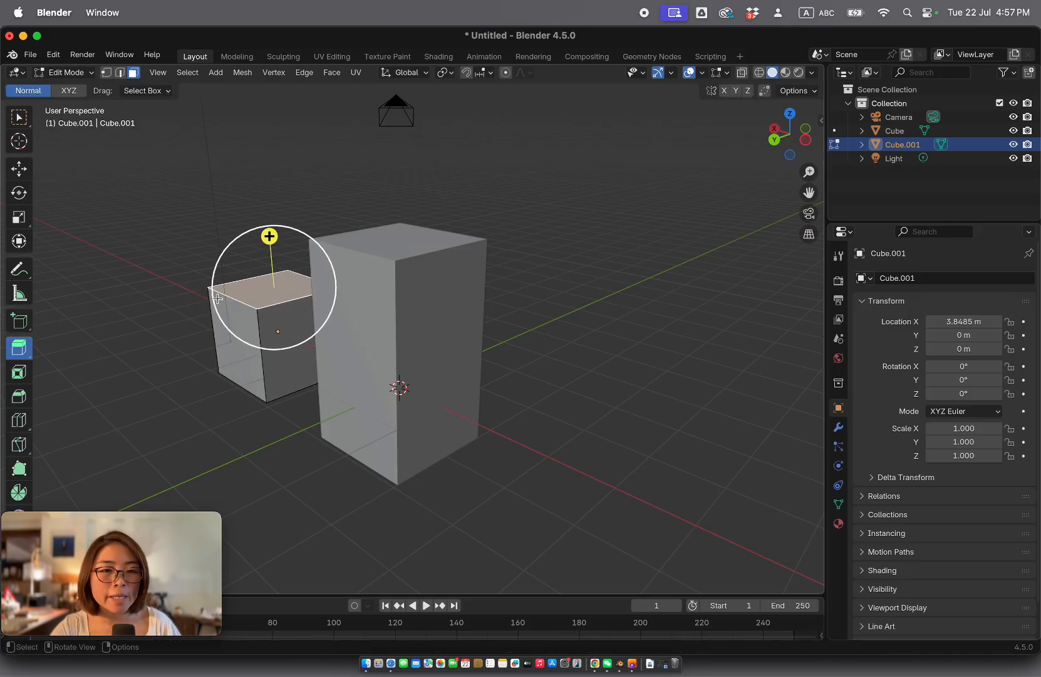
Move the second cube's top face up along Z until it is about as tall as the extruded block.
{"action": "key", "text": "g"}
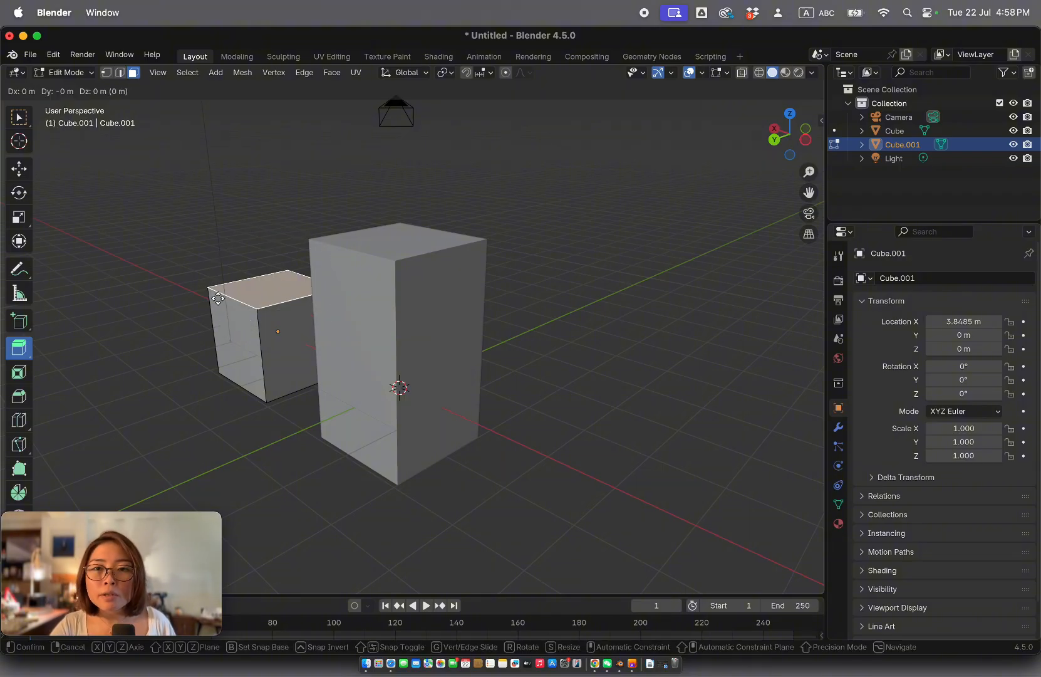
{"action": "key", "text": "z"}
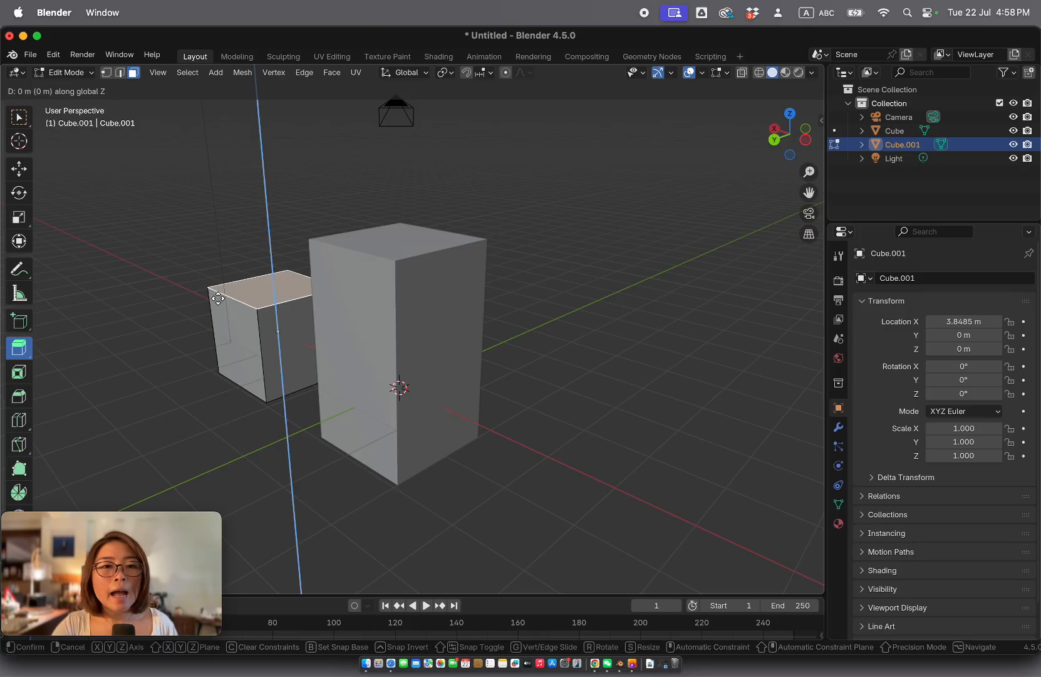
{"action": "left_click", "coordinate": [263, 220]}
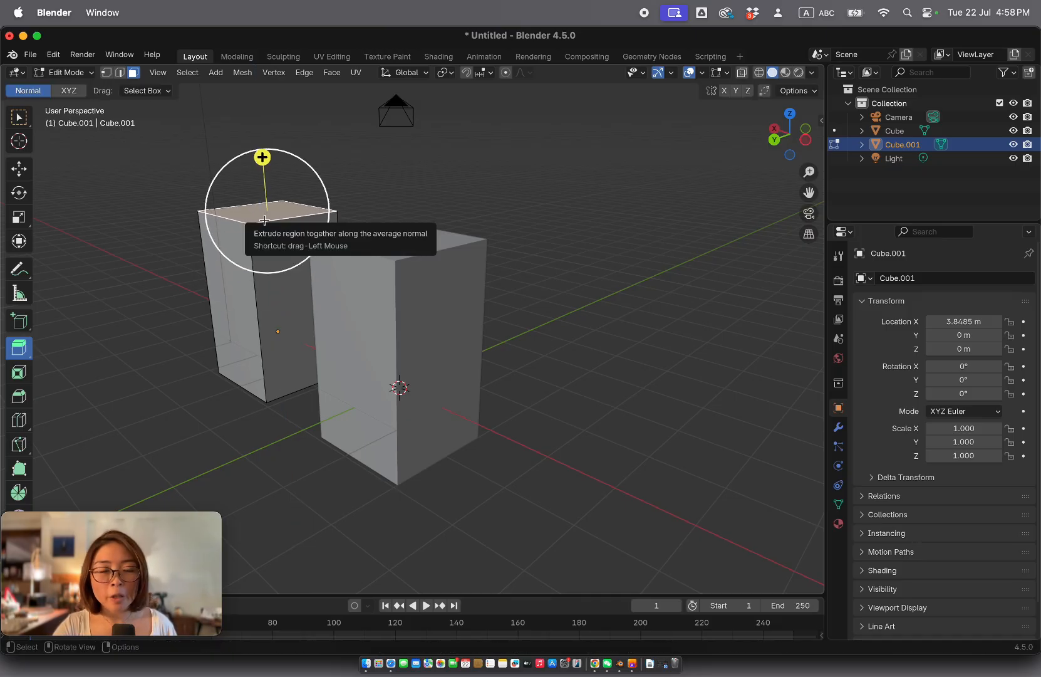
Return to Object Mode, deselect the second block and compare both tall blocks from several angles.
{"action": "scroll", "coordinate": [263, 220], "scroll_direction": "left", "scroll_amount": 5}
{"action": "scroll", "coordinate": [263, 219], "scroll_direction": "left", "scroll_amount": 8, "text": "shift"}
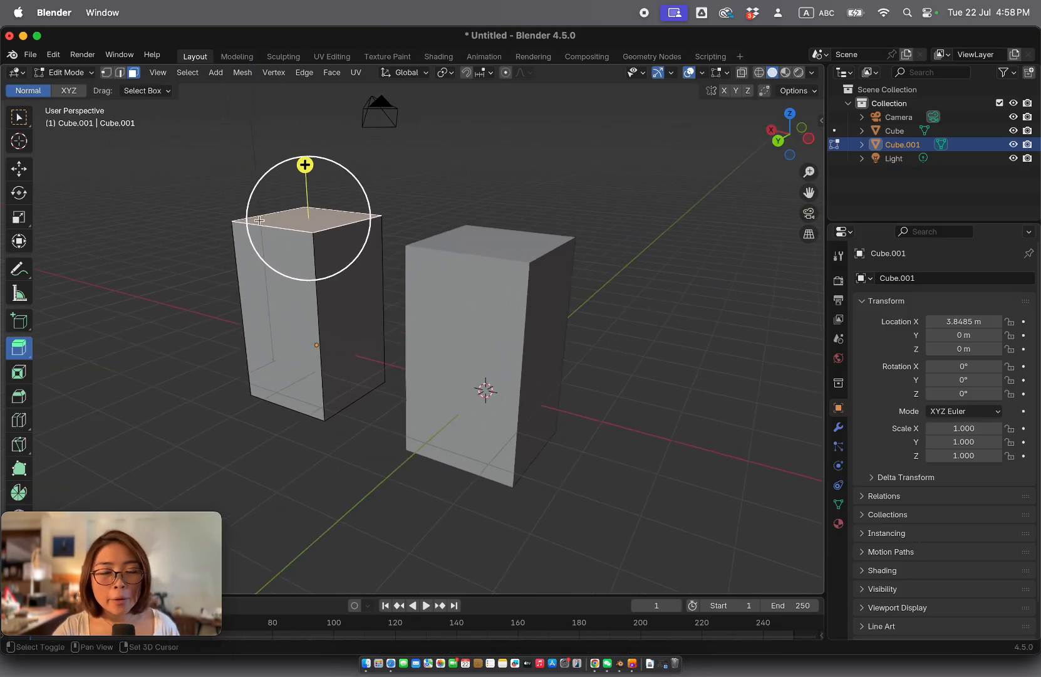
{"action": "scroll", "coordinate": [260, 220], "scroll_direction": "left", "scroll_amount": 5, "text": "shift"}
{"action": "scroll", "coordinate": [285, 247], "scroll_direction": "left", "scroll_amount": 10}
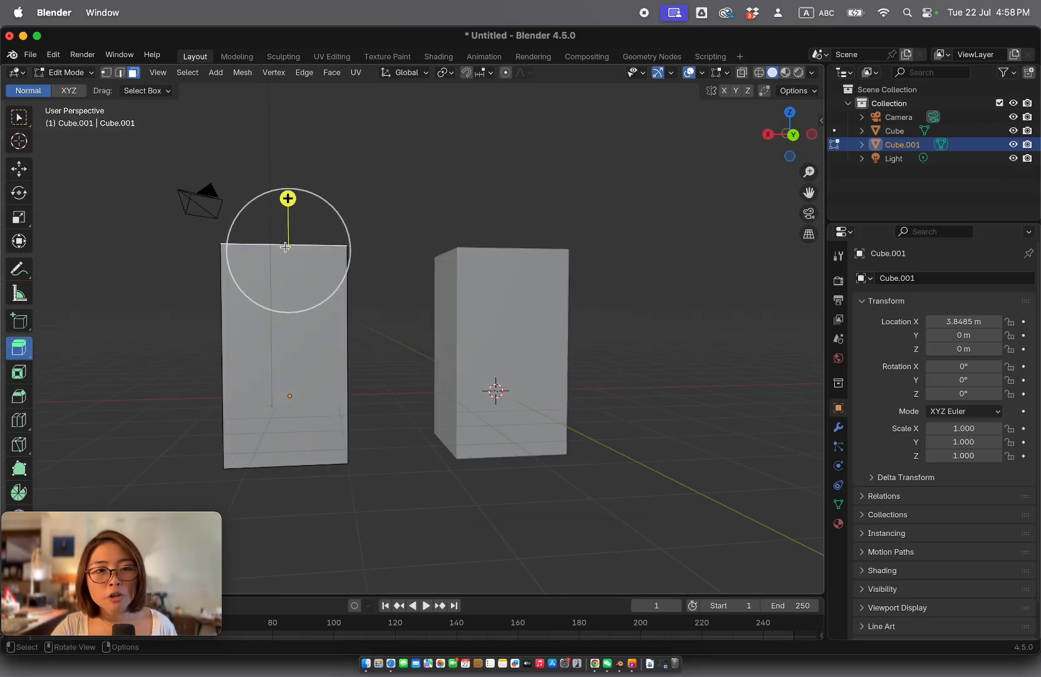
{"action": "scroll", "coordinate": [285, 247], "scroll_direction": "right", "scroll_amount": 5}
{"action": "key", "text": "Tab"}
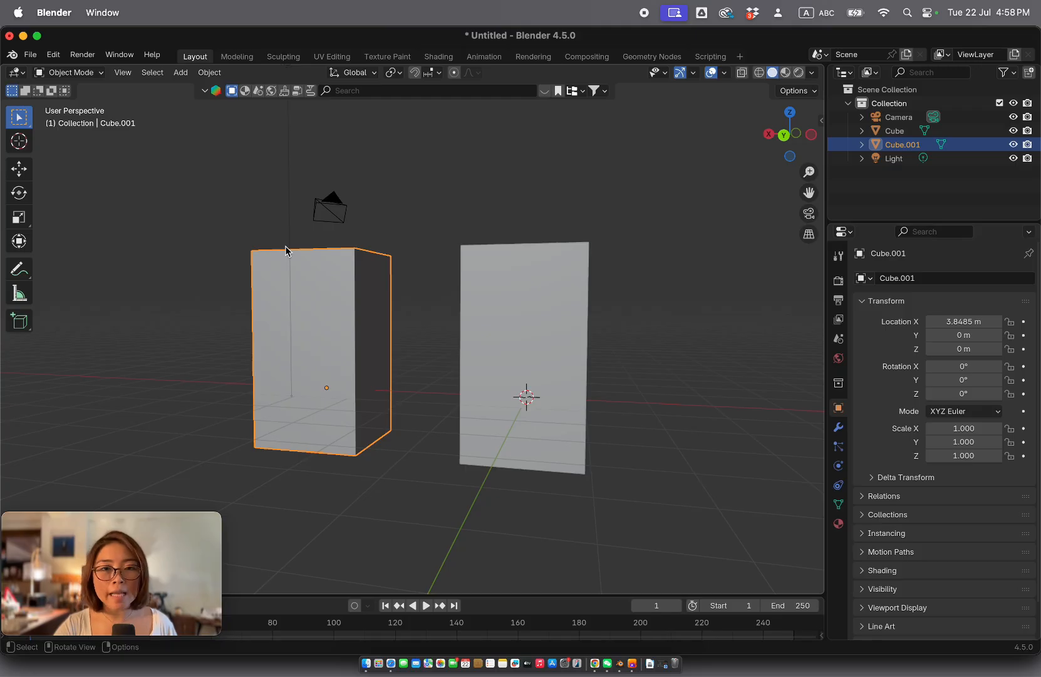
{"action": "left_click", "coordinate": [386, 214]}
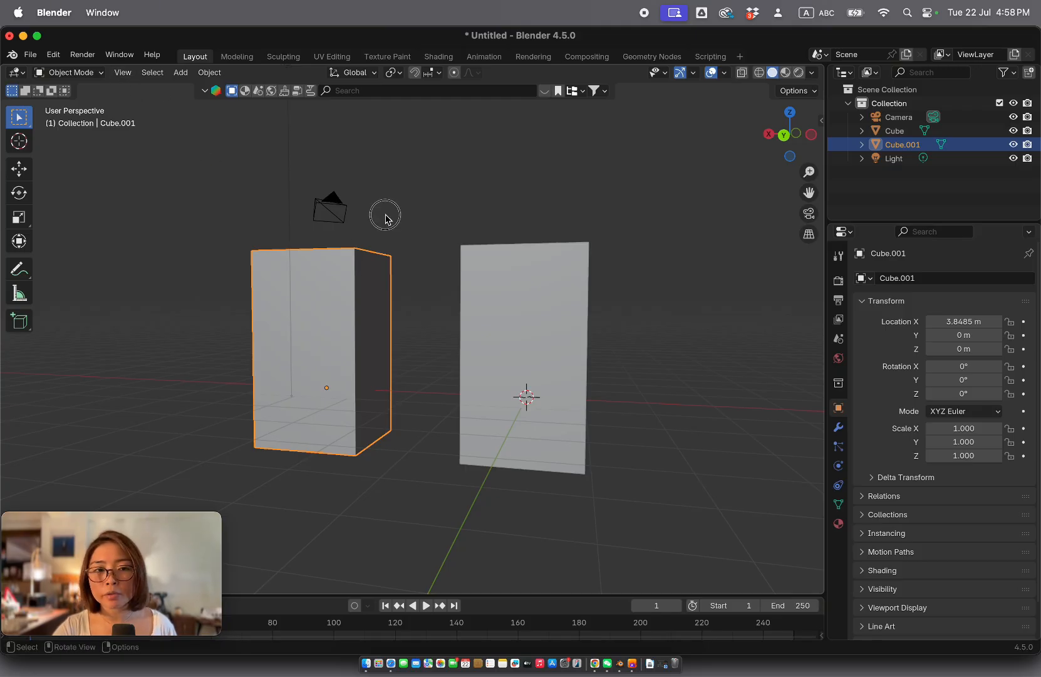
{"action": "scroll", "coordinate": [407, 299], "scroll_direction": "left", "scroll_amount": 10}
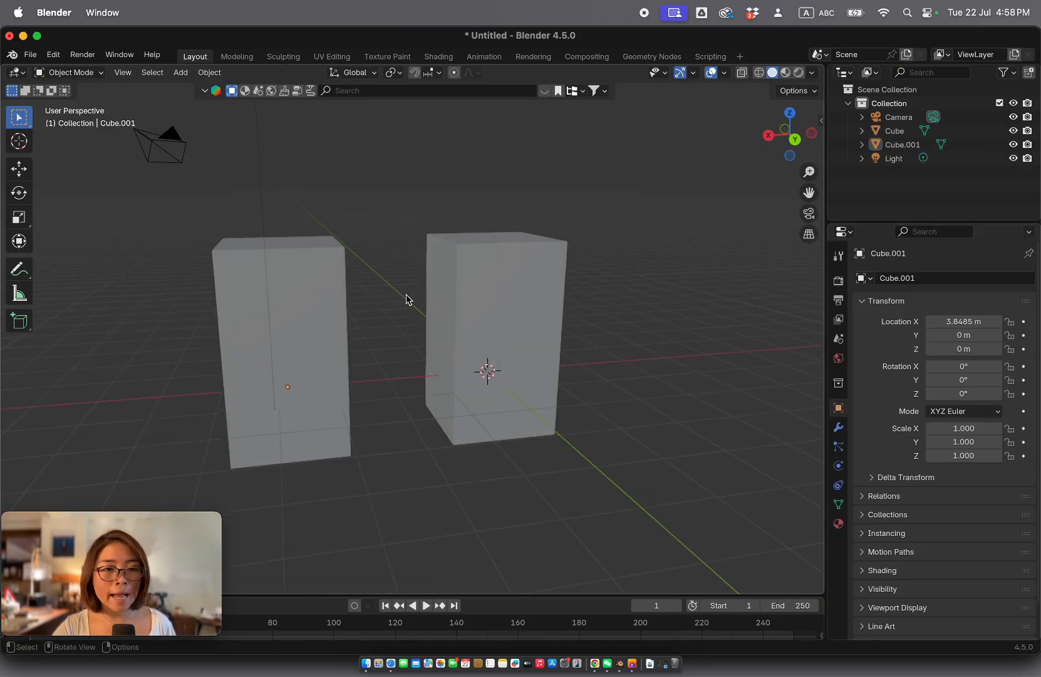
{"action": "scroll", "coordinate": [407, 299], "scroll_direction": "left", "scroll_amount": 5}
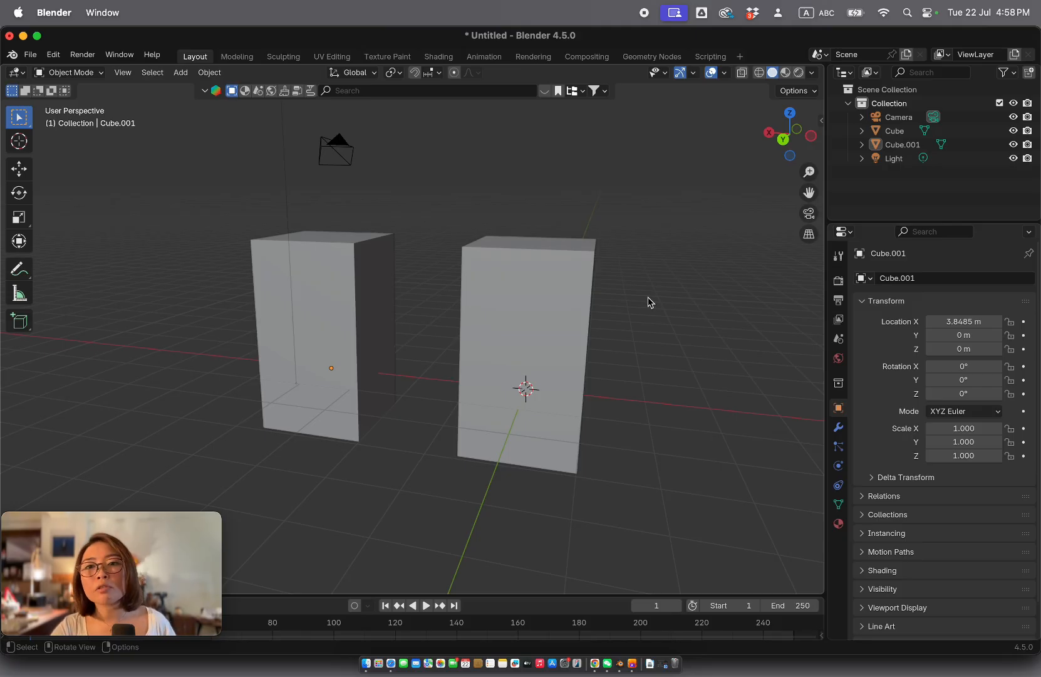
Select all objects and enter Edit Mode on both blocks together.
{"action": "key", "text": "Tab"}
{"action": "key", "text": "Tab"}
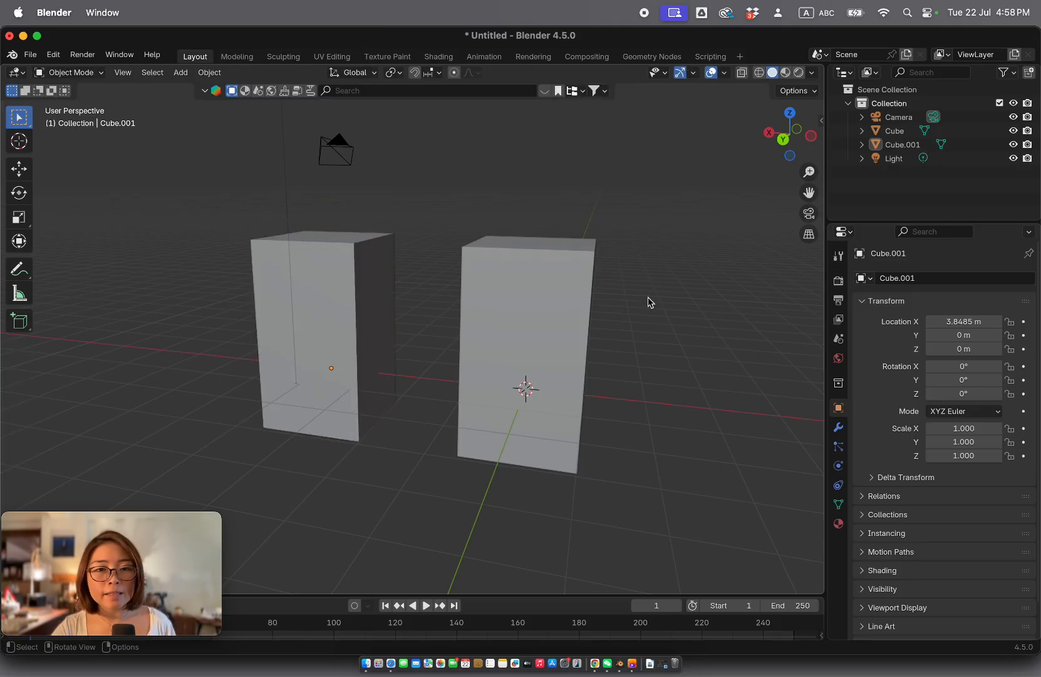
{"action": "key", "text": "a"}
{"action": "key", "text": "Tab"}
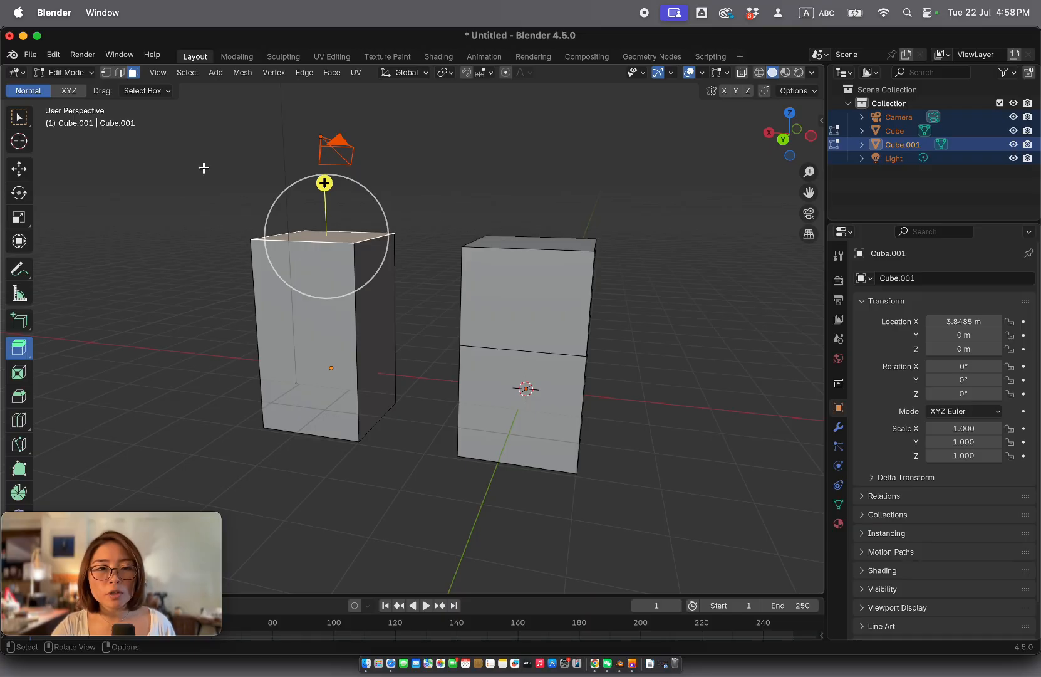
Switch to the Select Box tool, box-select the faces of the single-piece tall block and inspect it from several sides.
{"action": "left_click", "coordinate": [19, 119]}
{"action": "left_click", "coordinate": [127, 212]}
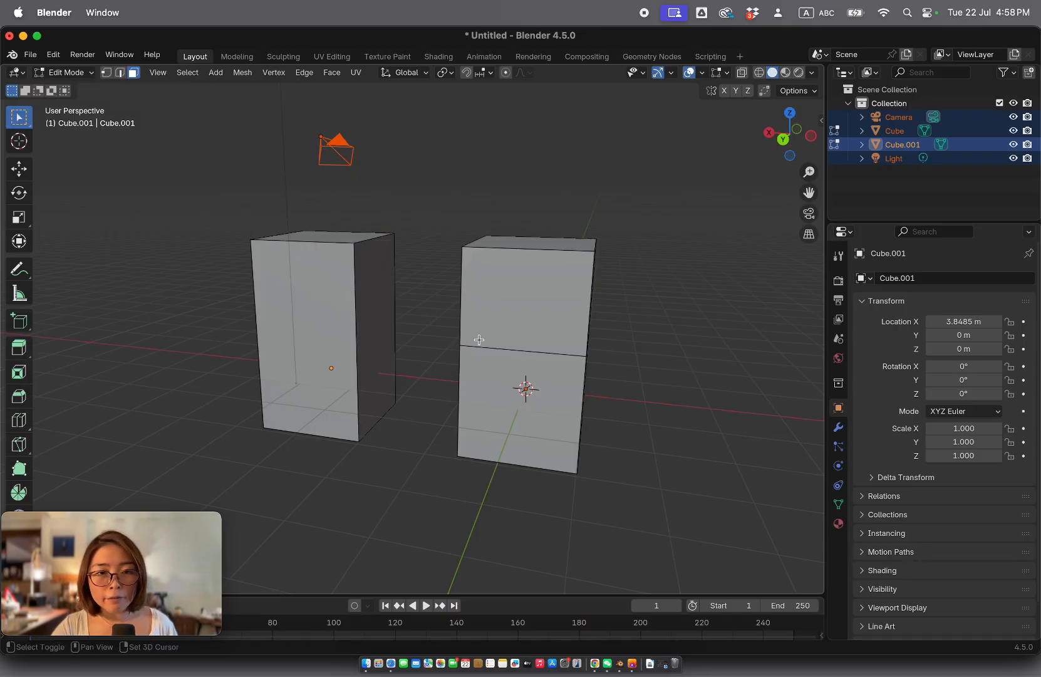
{"action": "scroll", "coordinate": [479, 339], "scroll_direction": "left", "scroll_amount": 5, "text": "shift"}
{"action": "scroll", "coordinate": [479, 338], "scroll_direction": "left", "scroll_amount": 4}
{"action": "left_click_drag", "start_coordinate": [453, 243], "coordinate": [232, 508]}
{"action": "scroll", "coordinate": [282, 504], "scroll_direction": "left", "scroll_amount": 2}
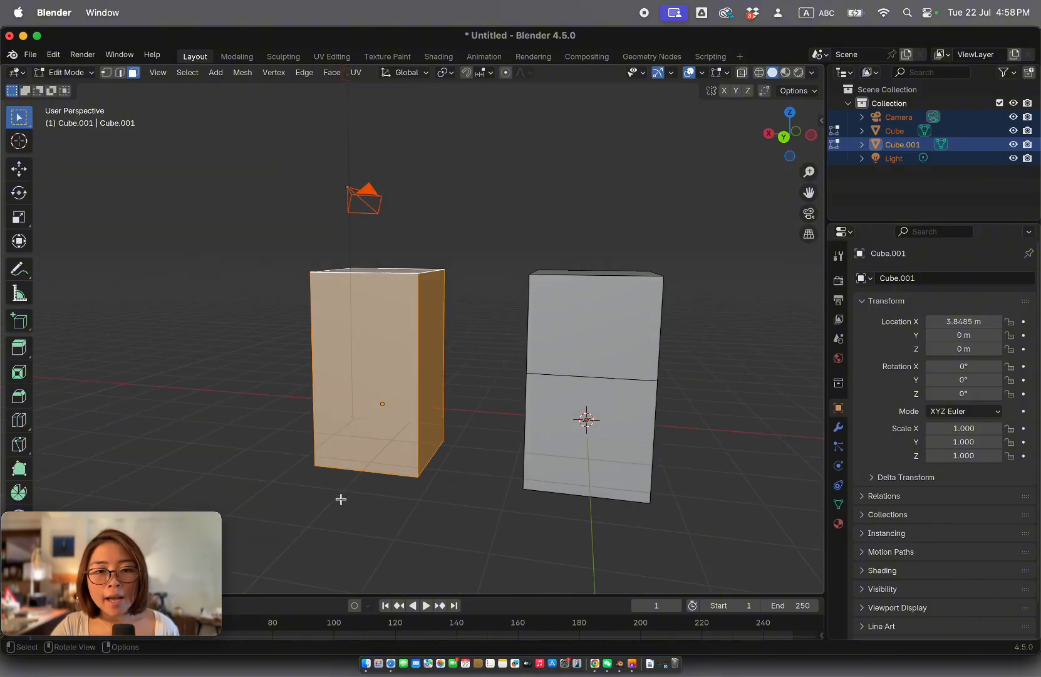
{"action": "scroll", "coordinate": [341, 498], "scroll_direction": "left", "scroll_amount": 6}
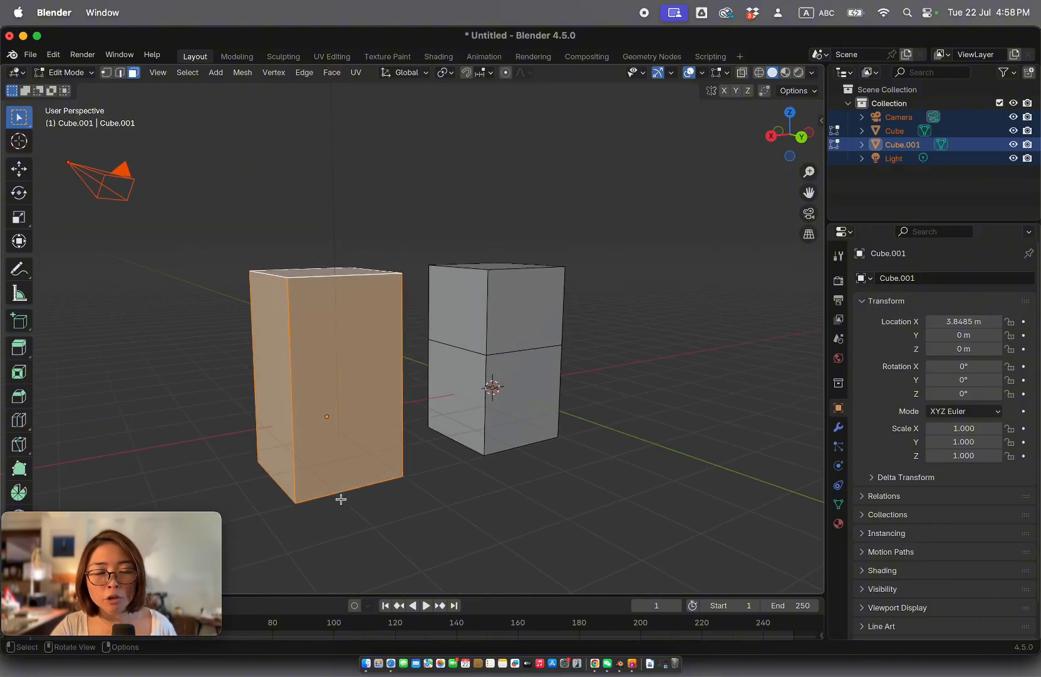
{"action": "scroll", "coordinate": [341, 498], "scroll_direction": "right", "scroll_amount": 4}
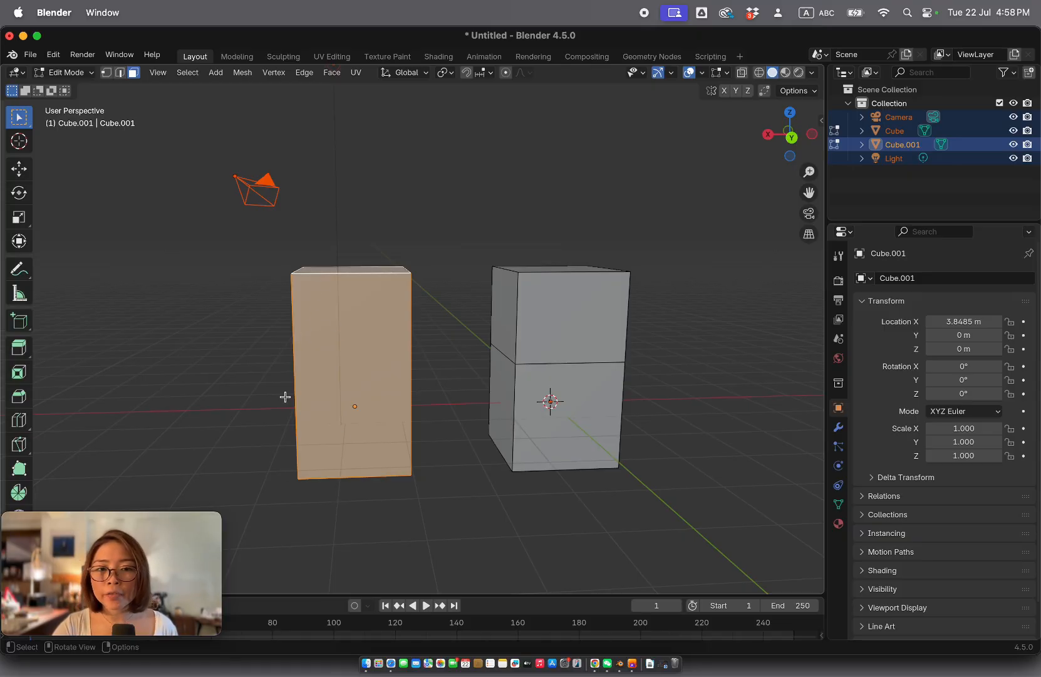
{"action": "scroll", "coordinate": [348, 419], "scroll_direction": "right", "scroll_amount": 4}
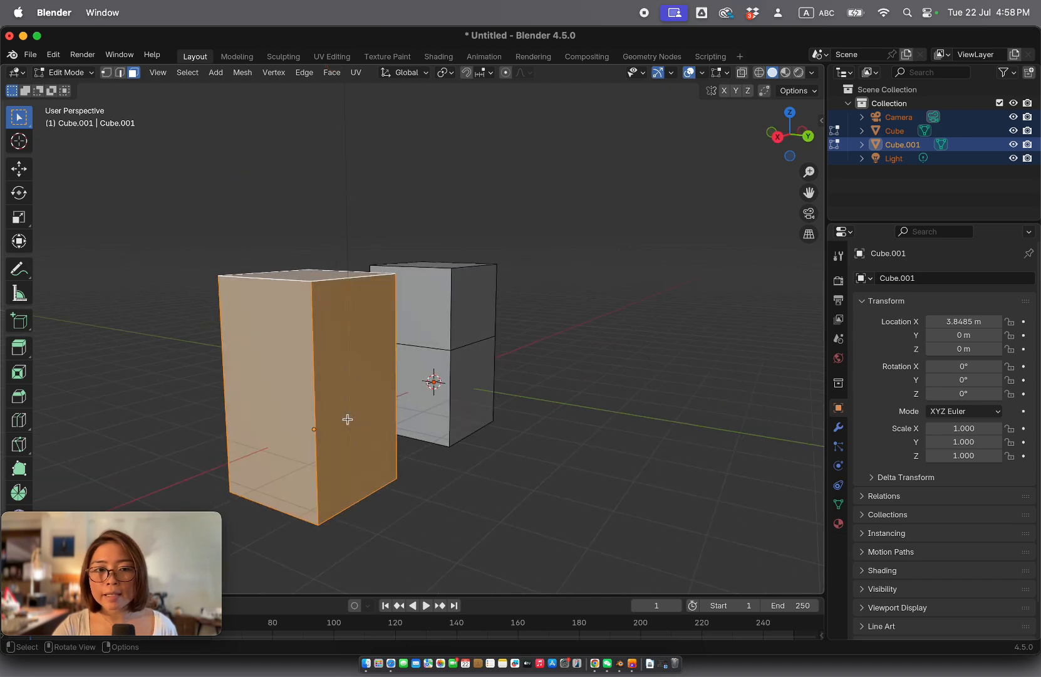
{"action": "scroll", "coordinate": [348, 418], "scroll_direction": "right", "scroll_amount": 4}
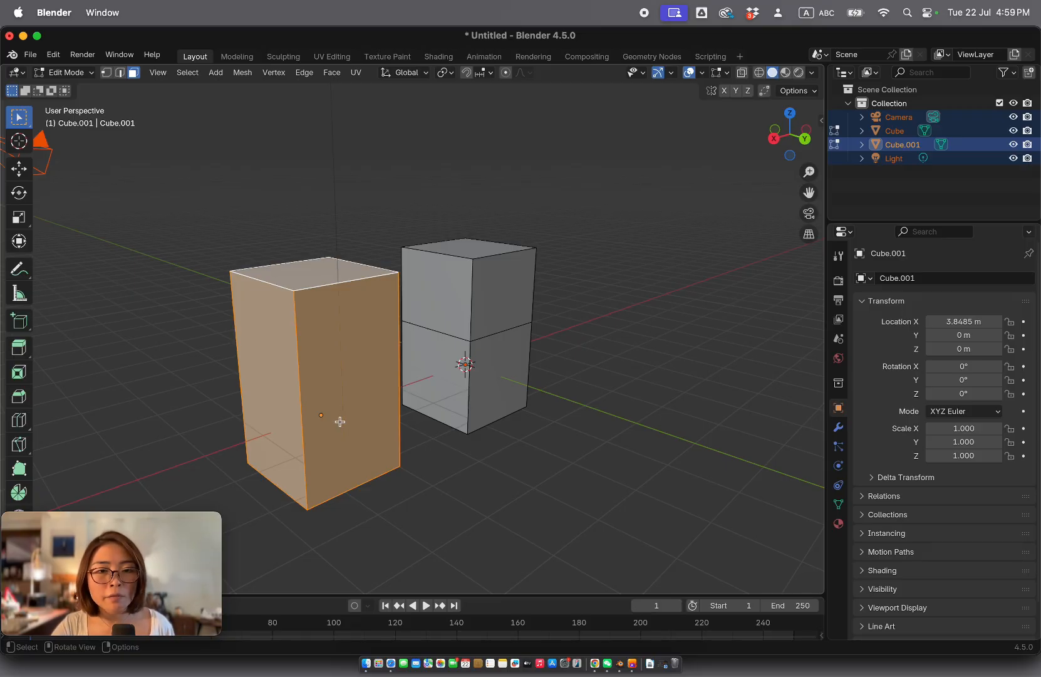
{"action": "scroll", "coordinate": [339, 421], "scroll_direction": "left", "scroll_amount": 3}
{"action": "scroll", "coordinate": [340, 421], "scroll_direction": "left", "scroll_amount": 5}
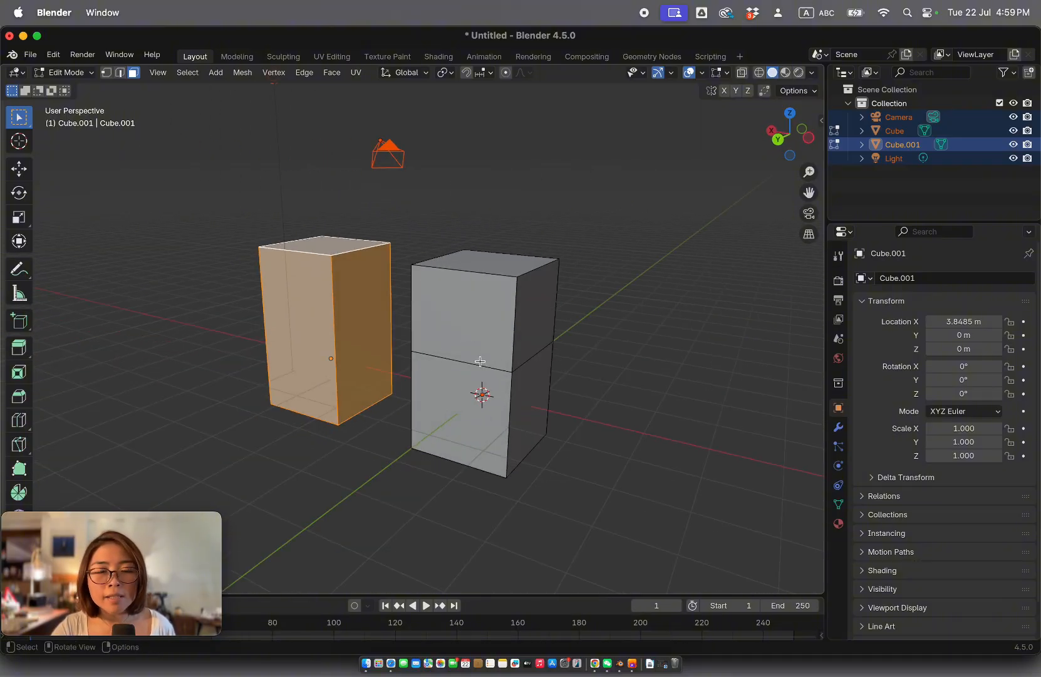
Select the side faces around the upper section of the extruded block together.
{"action": "left_click", "coordinate": [483, 342]}
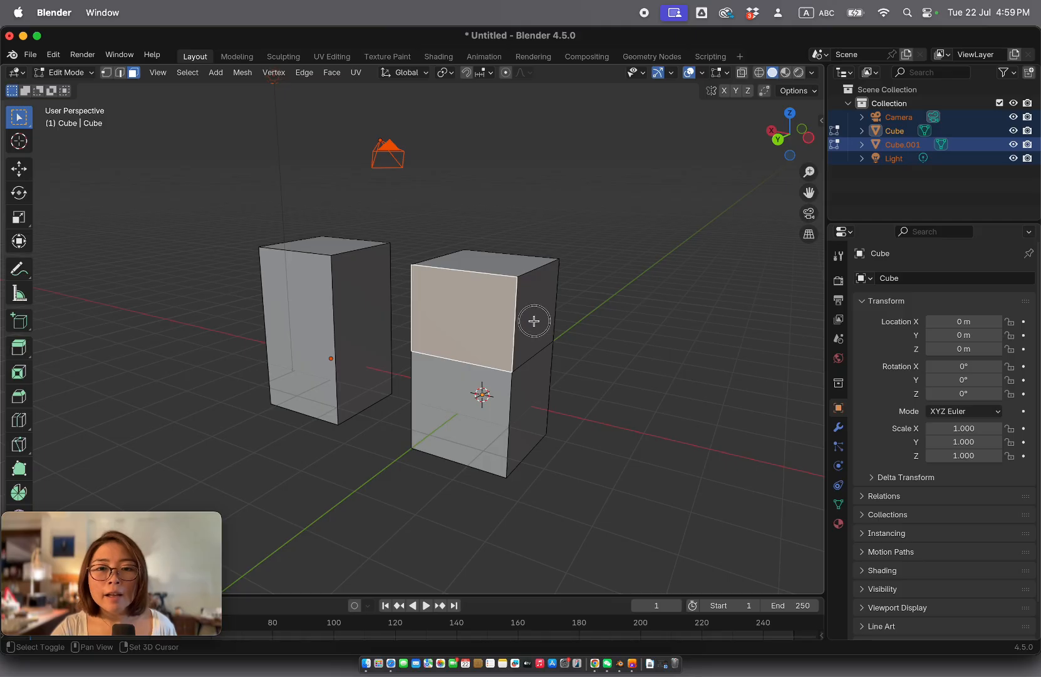
{"action": "scroll", "coordinate": [533, 321], "scroll_direction": "left", "scroll_amount": 6}
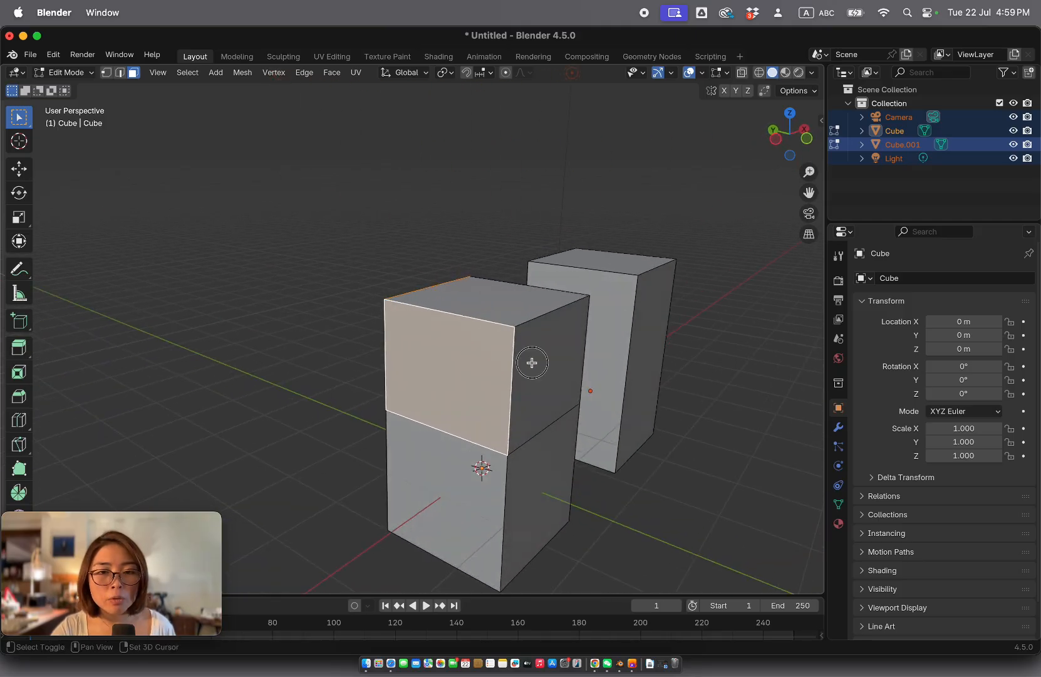
{"action": "left_click", "coordinate": [532, 363], "text": "shift"}
{"action": "scroll", "coordinate": [534, 355], "scroll_direction": "right", "scroll_amount": 6}
{"action": "left_click", "coordinate": [386, 347], "text": "shift"}
{"action": "scroll", "coordinate": [386, 347], "scroll_direction": "left", "scroll_amount": 6}
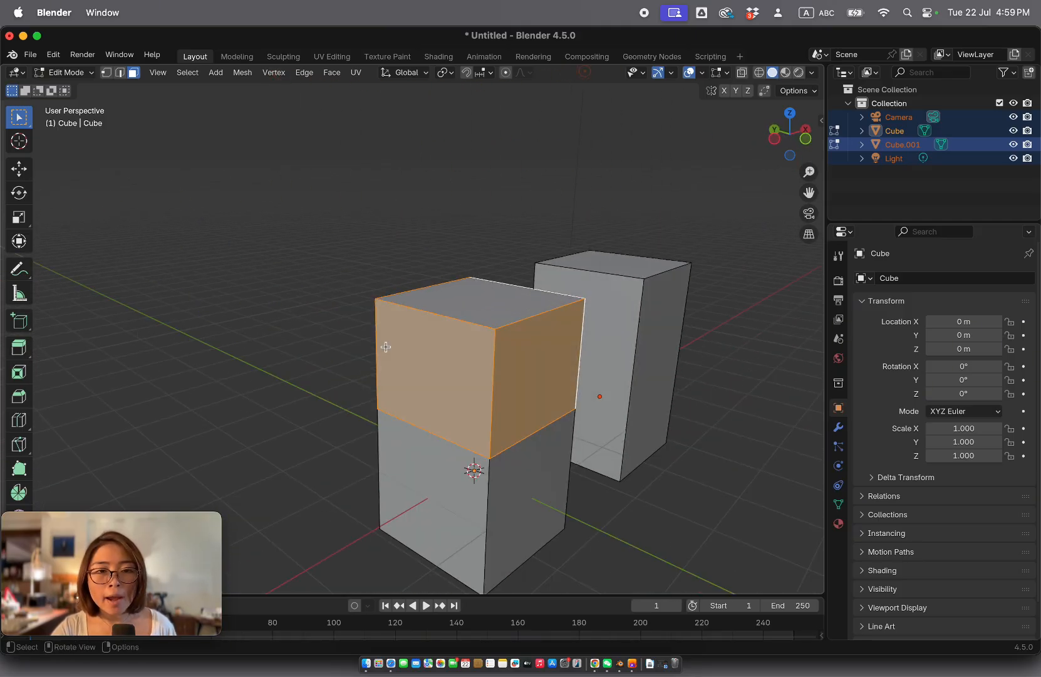
{"action": "scroll", "coordinate": [386, 346], "scroll_direction": "right", "scroll_amount": 10}
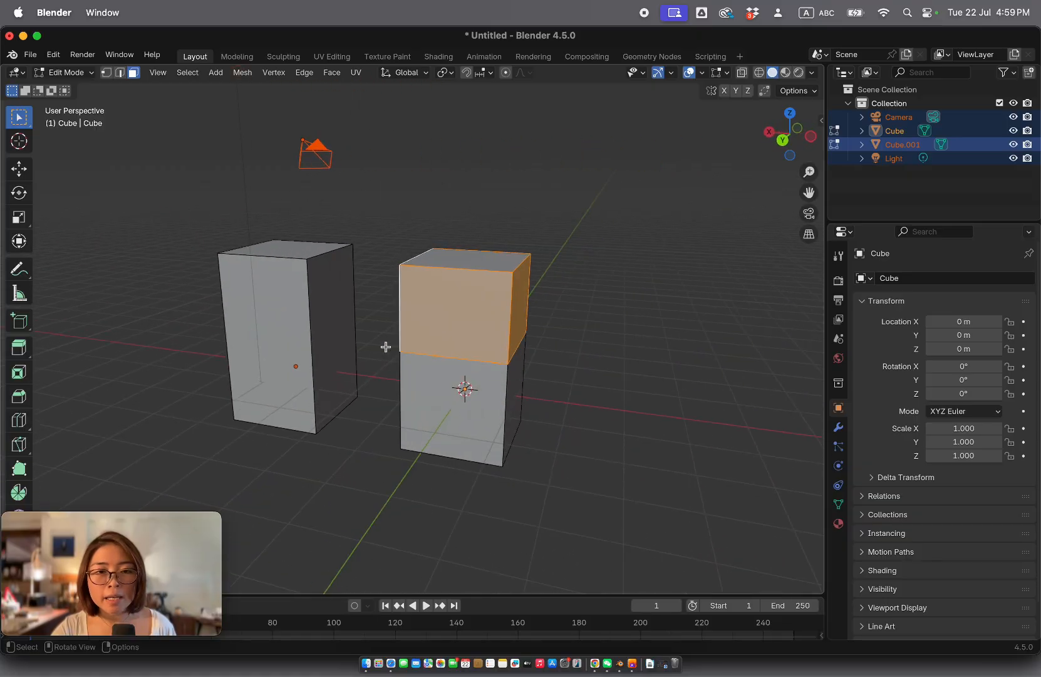
Select only the outer side face of the extruded block's upper section and extrude it outward twice to form a beam.
{"action": "left_click", "coordinate": [530, 326]}
{"action": "left_click", "coordinate": [511, 326]}
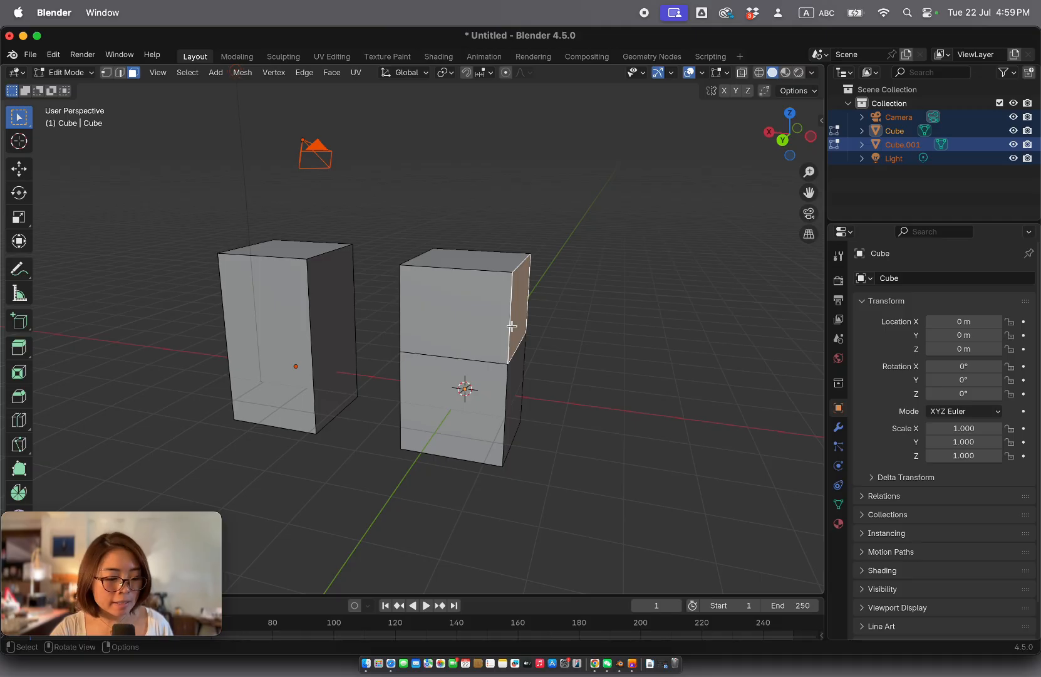
{"action": "key", "text": "e"}
{"action": "left_click", "coordinate": [626, 340]}
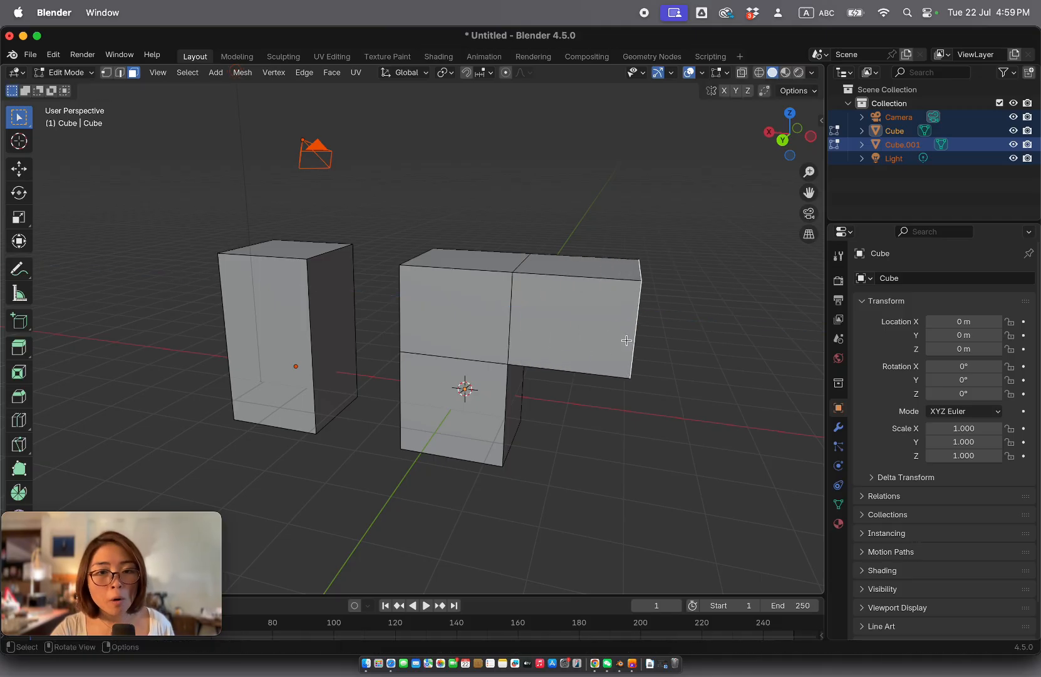
{"action": "key", "text": "e"}
{"action": "left_click", "coordinate": [732, 365]}
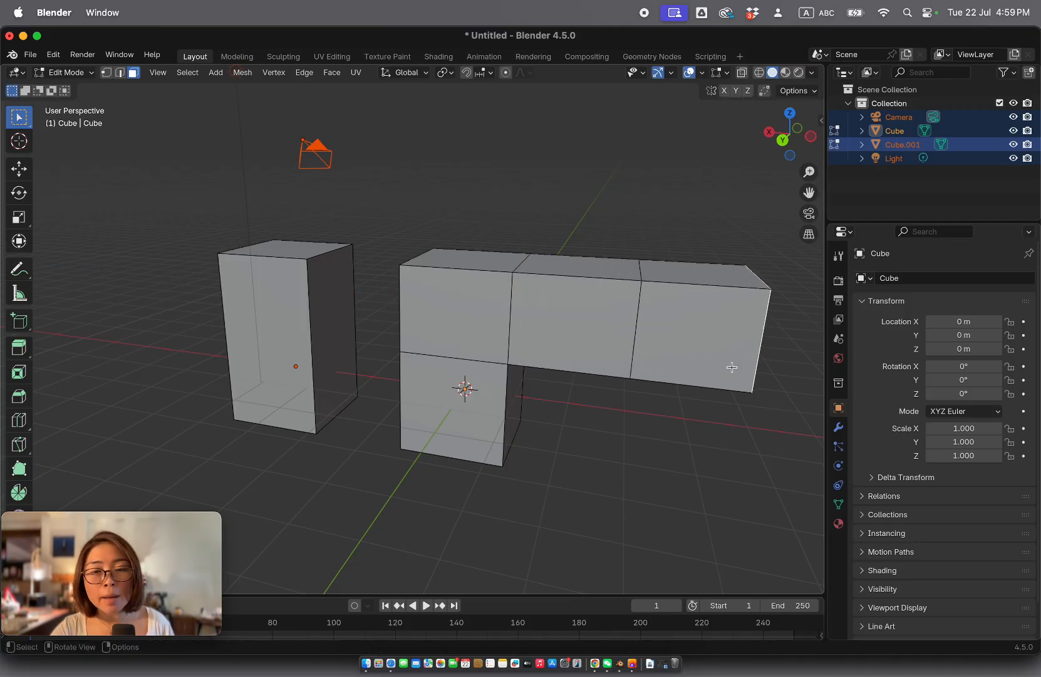
Extrude the underside face of the beam's end section downward until it is about level with the first leg.
{"action": "scroll", "coordinate": [732, 366], "scroll_direction": "down", "scroll_amount": 5}
{"action": "left_click", "coordinate": [732, 368]}
{"action": "key", "text": "e"}
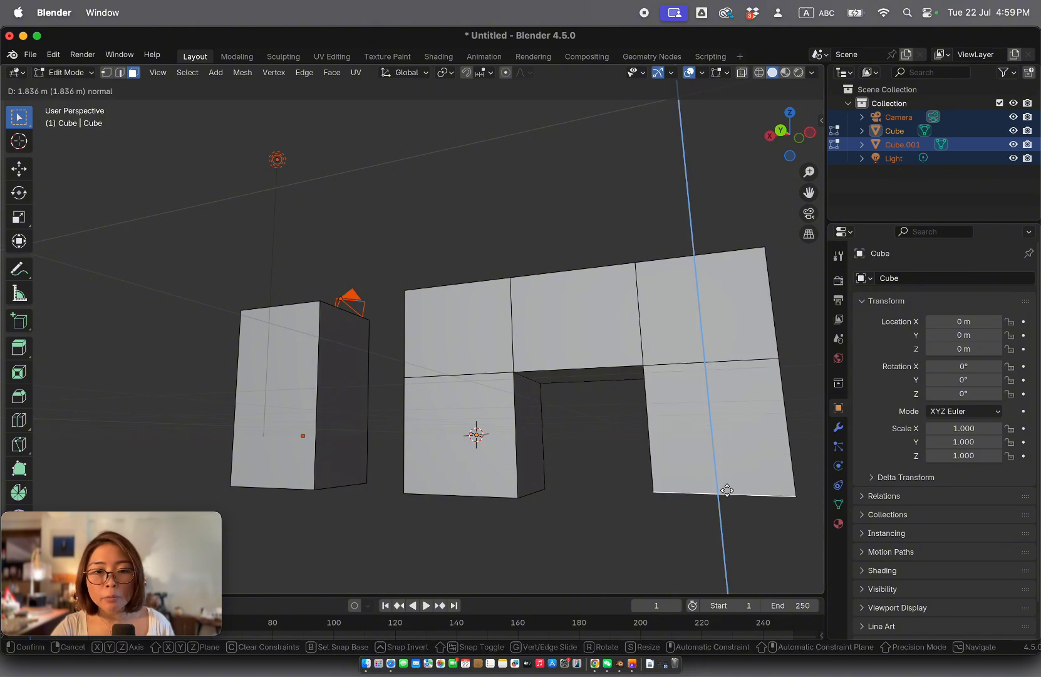
{"action": "left_click", "coordinate": [725, 497]}
{"action": "scroll", "coordinate": [442, 455], "scroll_direction": "left", "scroll_amount": 6}
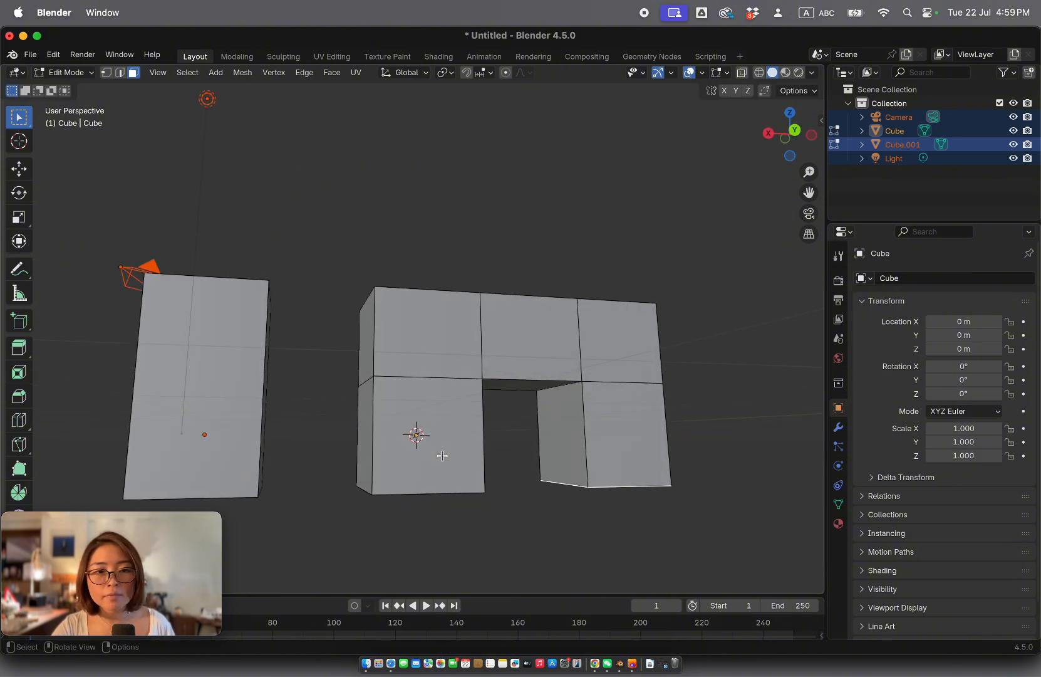
Select the tall front face of the single-piece block and extrude it outward.
{"action": "scroll", "coordinate": [443, 455], "scroll_direction": "down", "scroll_amount": 8}
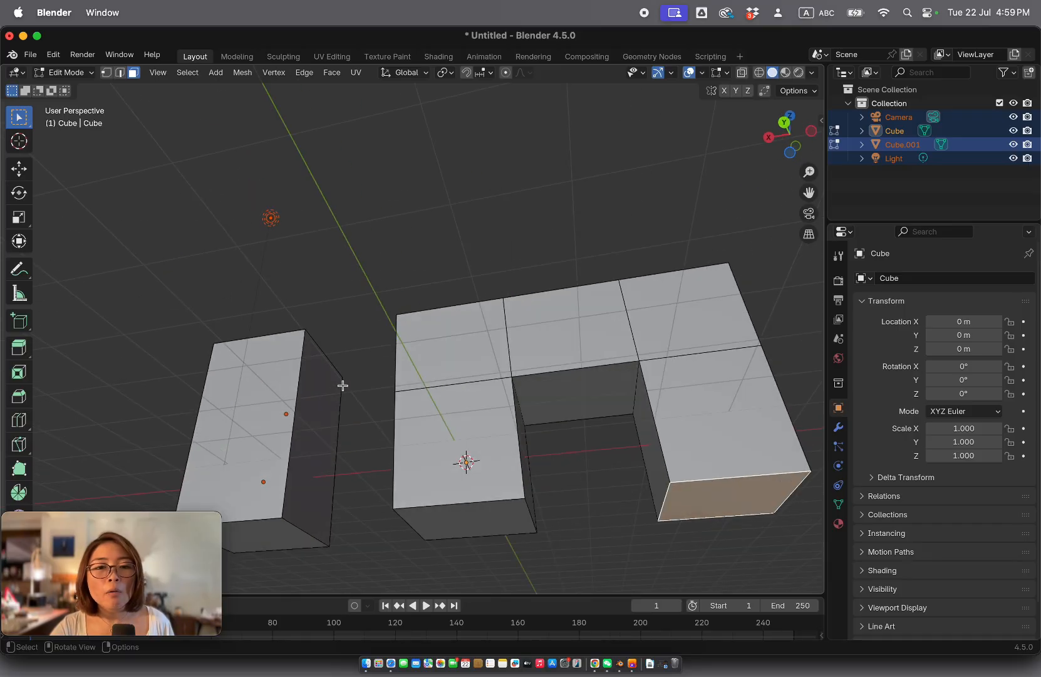
{"action": "scroll", "coordinate": [386, 406], "scroll_direction": "up", "scroll_amount": 2}
{"action": "left_click", "coordinate": [223, 376]}
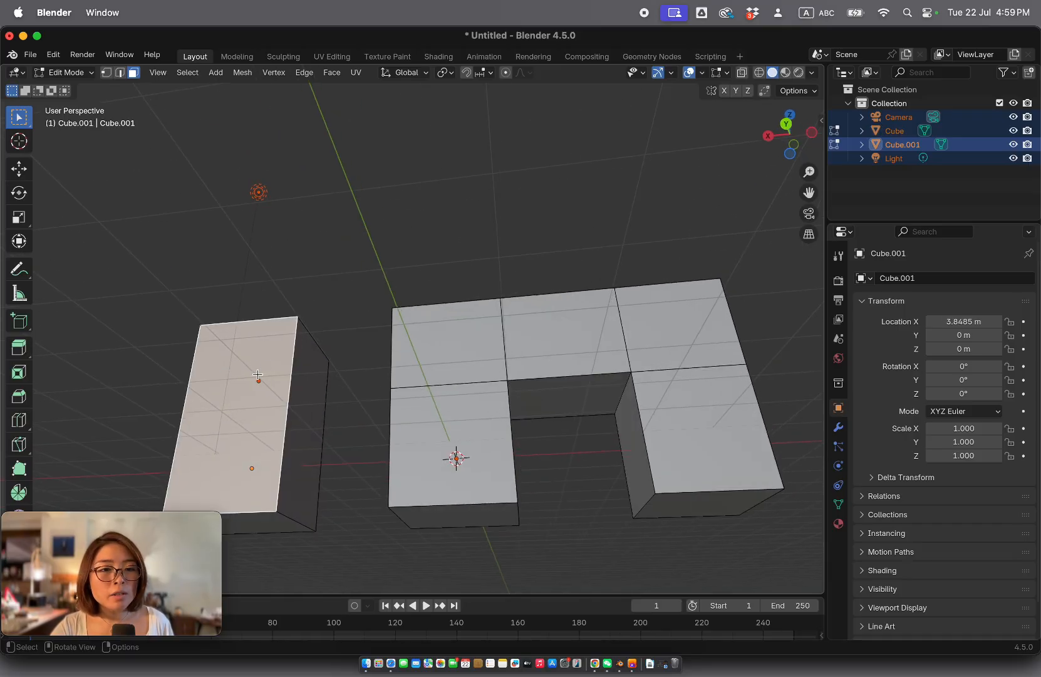
{"action": "scroll", "coordinate": [266, 367], "scroll_direction": "up", "scroll_amount": 10}
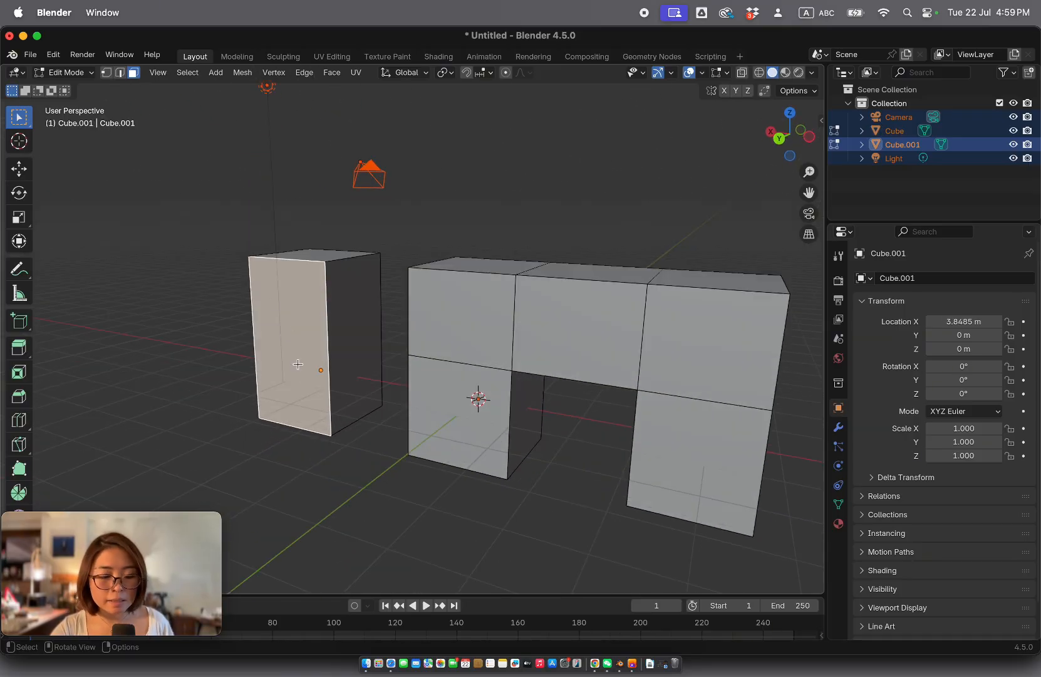
{"action": "key", "text": "e"}
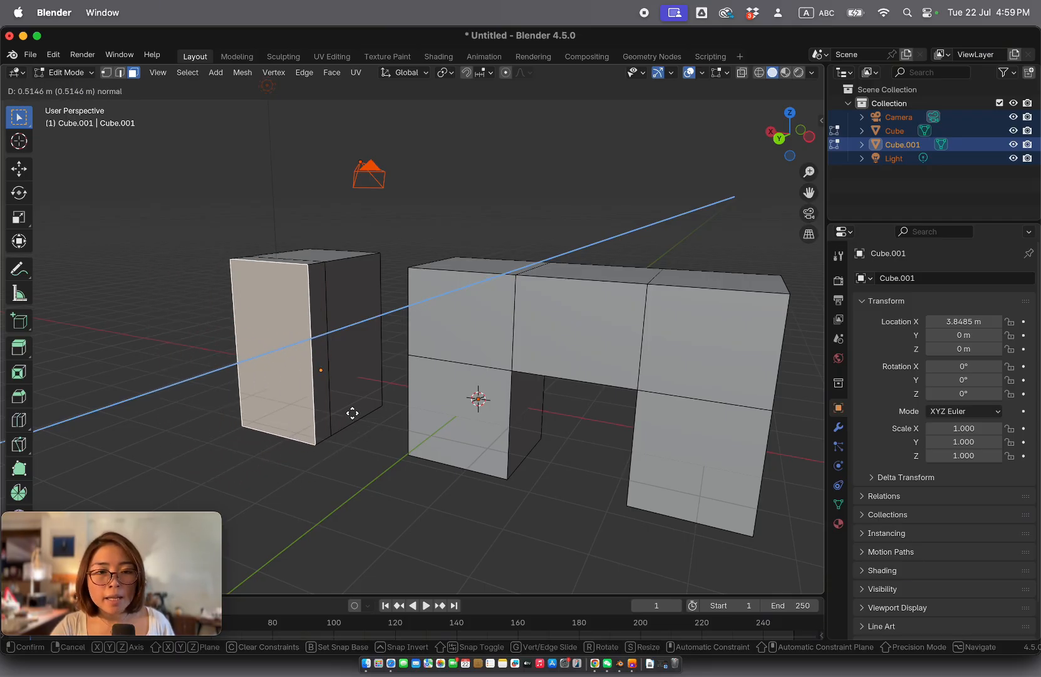
{"action": "left_click", "coordinate": [276, 465]}
Extrude the front face of the beam's middle section forward and view the result from several angles.
{"action": "left_click", "coordinate": [582, 324]}
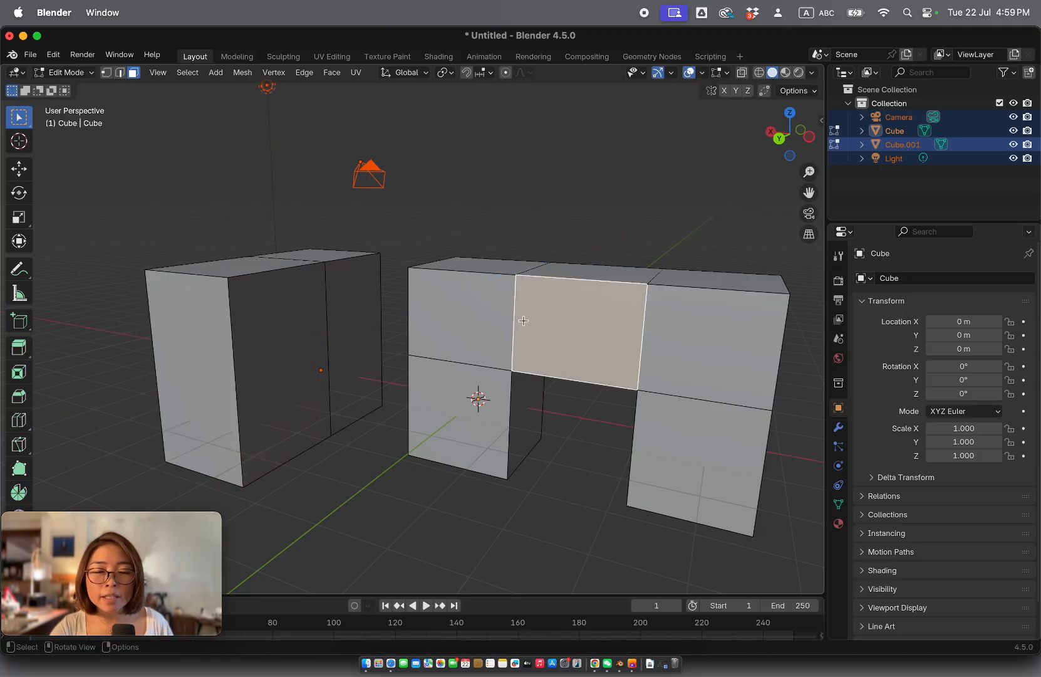
{"action": "key", "text": "e"}
{"action": "left_click", "coordinate": [552, 381]}
{"action": "scroll", "coordinate": [552, 381], "scroll_direction": "down", "scroll_amount": 5}
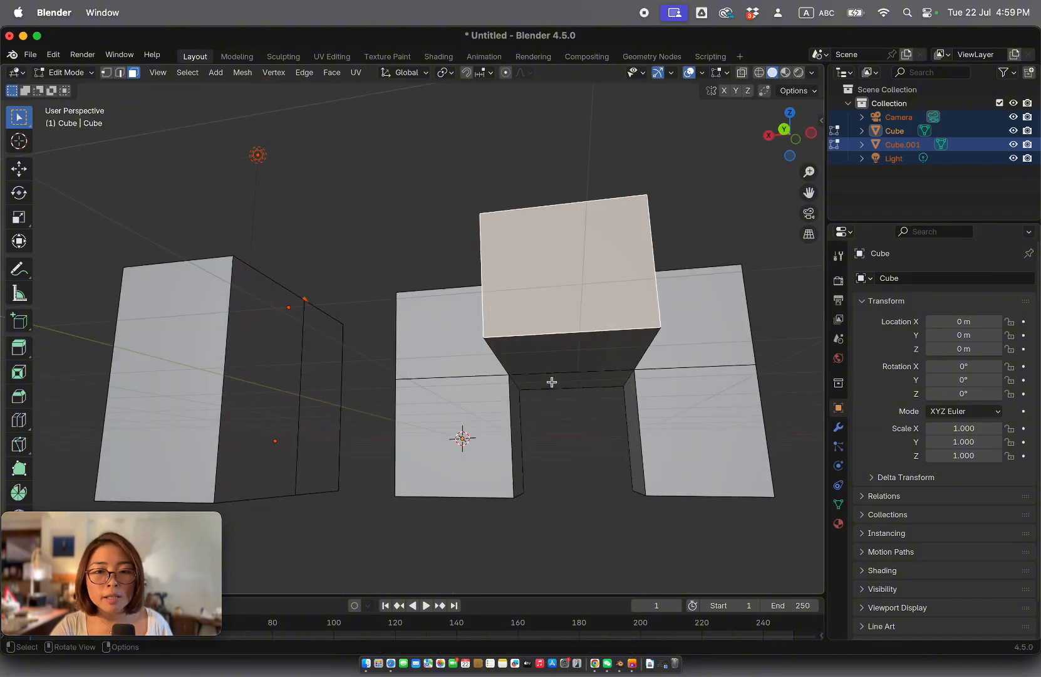
{"action": "scroll", "coordinate": [552, 381], "scroll_direction": "left", "scroll_amount": 5}
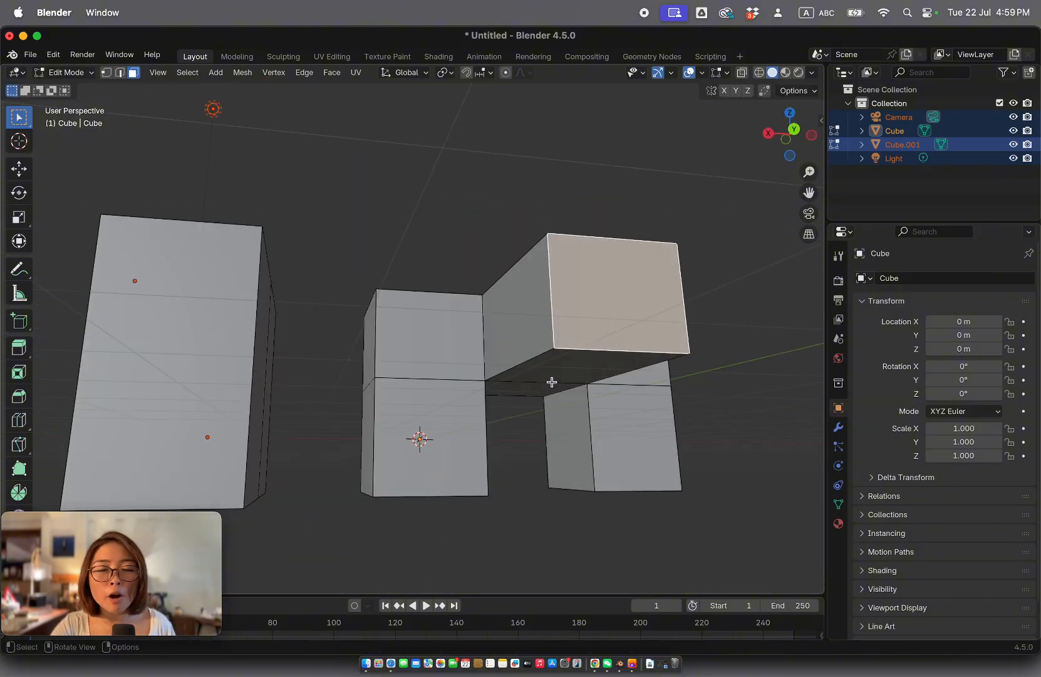
{"action": "scroll", "coordinate": [552, 382], "scroll_direction": "down", "scroll_amount": 3}
{"action": "scroll", "coordinate": [552, 382], "scroll_direction": "right", "scroll_amount": 5}
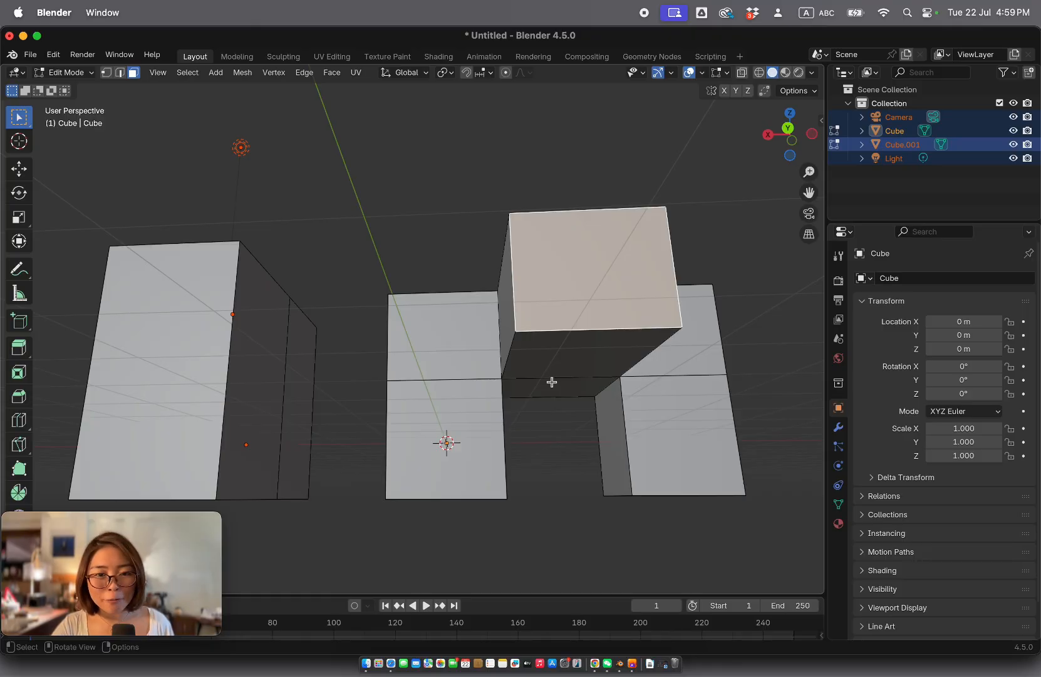
{"action": "scroll", "coordinate": [552, 382], "scroll_direction": "left", "scroll_amount": 5}
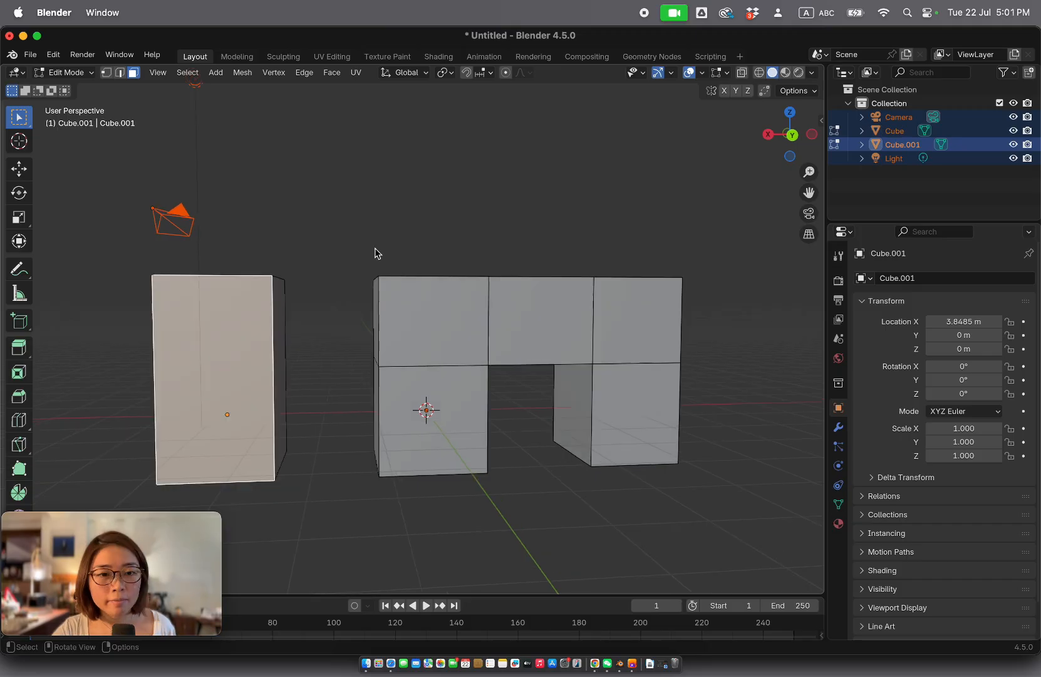
Select the top face of the single-piece tall block.
{"action": "scroll", "coordinate": [376, 253], "scroll_direction": "right", "scroll_amount": 8}
{"action": "scroll", "coordinate": [376, 253], "scroll_direction": "left", "scroll_amount": 1}
{"action": "scroll", "coordinate": [376, 254], "scroll_direction": "down", "scroll_amount": 1, "text": "shift"}
{"action": "scroll", "coordinate": [375, 253], "scroll_direction": "left", "scroll_amount": 5, "text": "shift"}
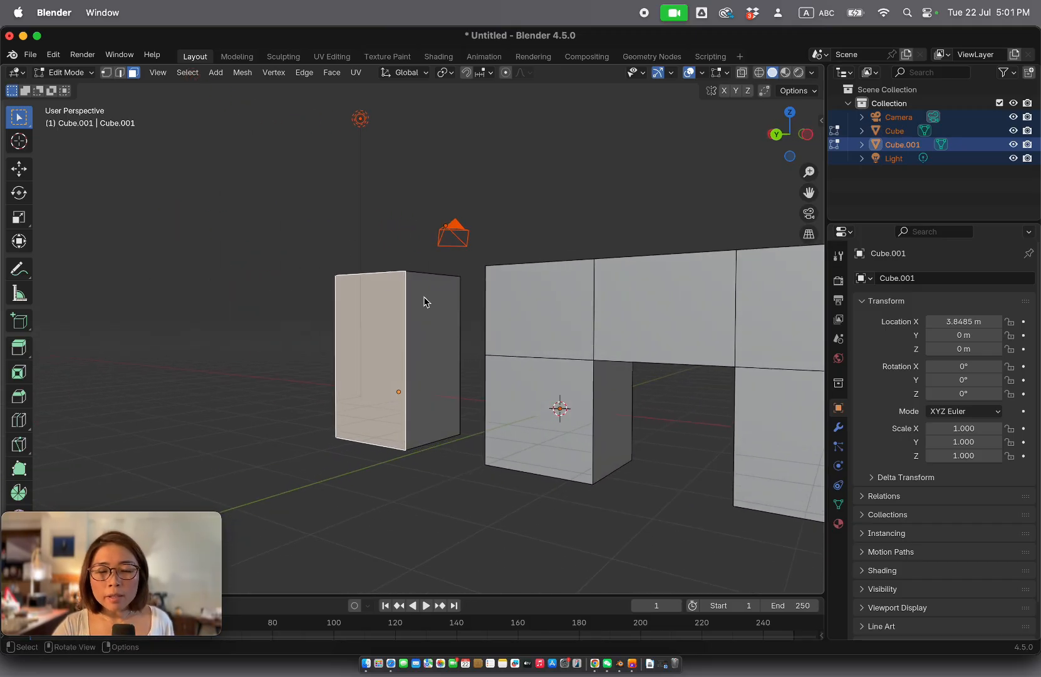
{"action": "scroll", "coordinate": [423, 296], "scroll_direction": "left", "scroll_amount": 4}
{"action": "scroll", "coordinate": [423, 296], "scroll_direction": "up", "scroll_amount": 3}
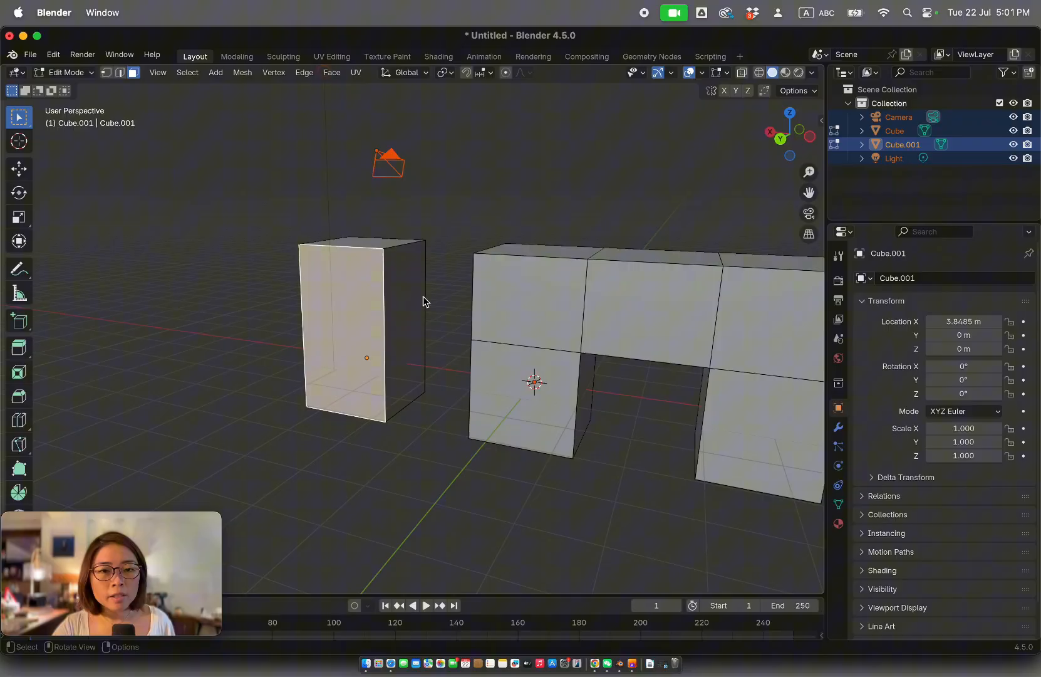
{"action": "left_click", "coordinate": [369, 244]}
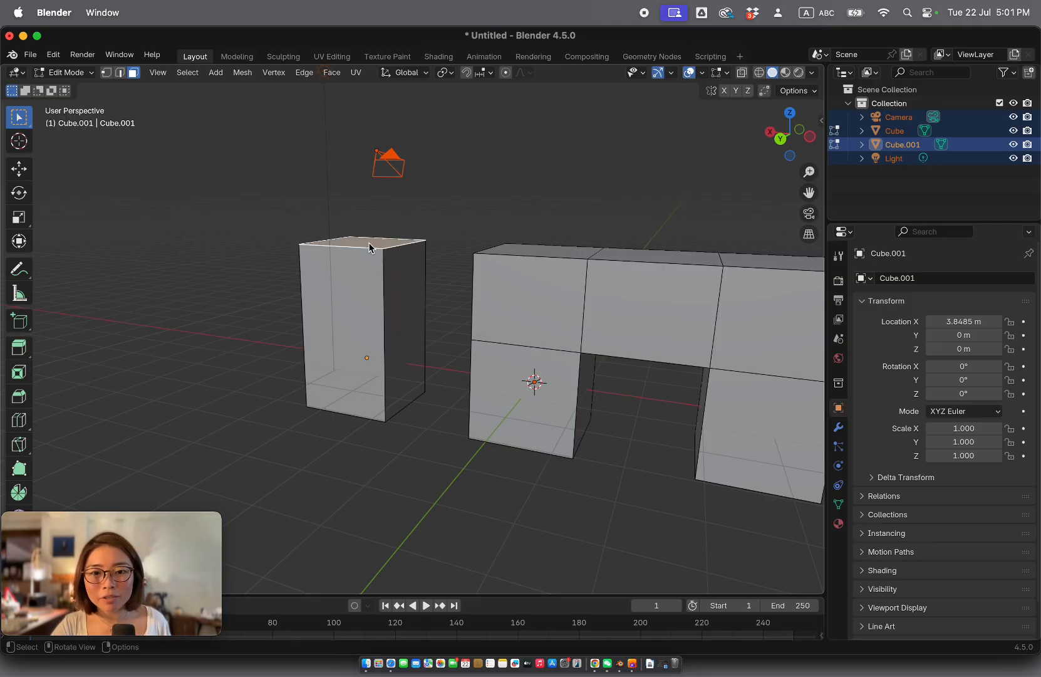
Add one horizontal loop cut around the middle of the single-piece tall block with the Loop Cut tool.
{"action": "left_click", "coordinate": [15, 428]}
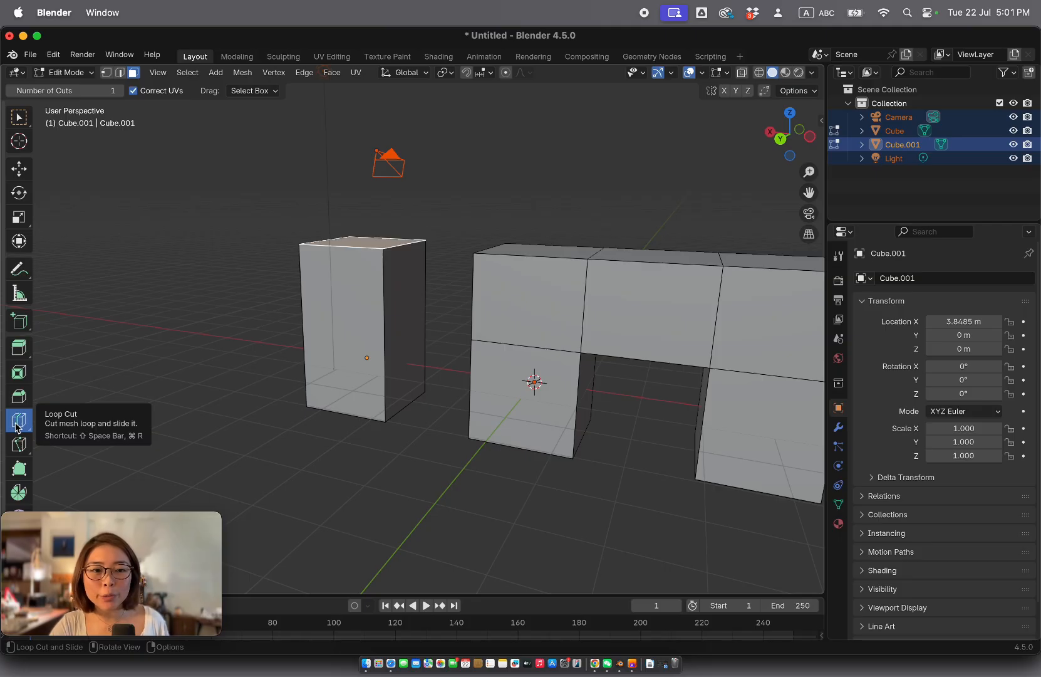
{"action": "scroll", "coordinate": [293, 352], "scroll_direction": "down", "scroll_amount": 5}
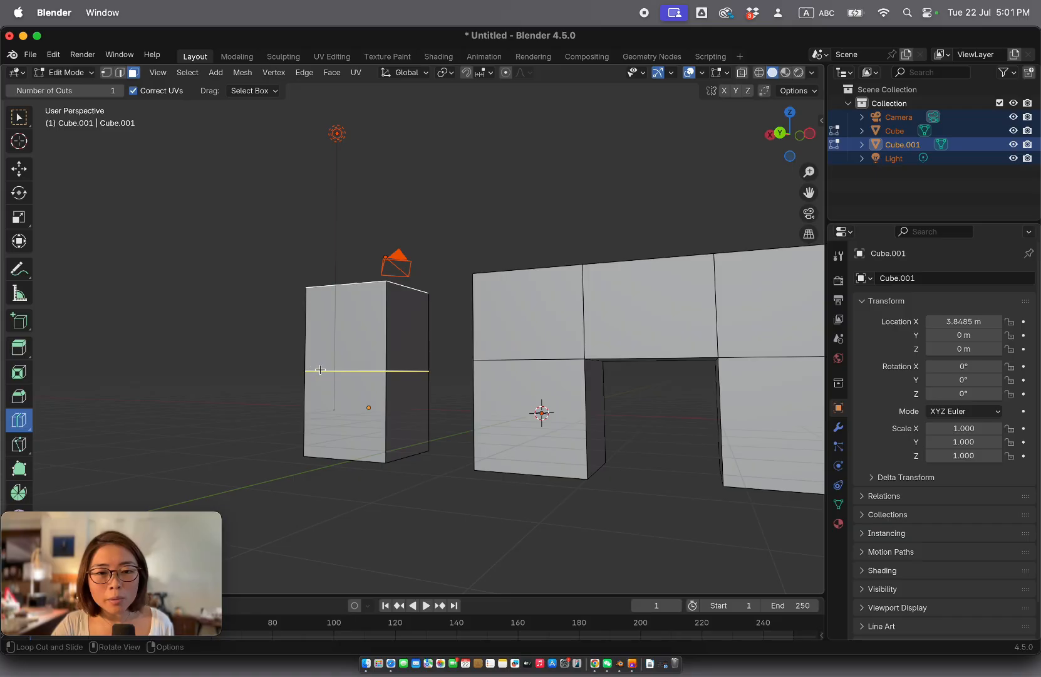
{"action": "scroll", "coordinate": [320, 370], "scroll_direction": "up", "scroll_amount": 5}
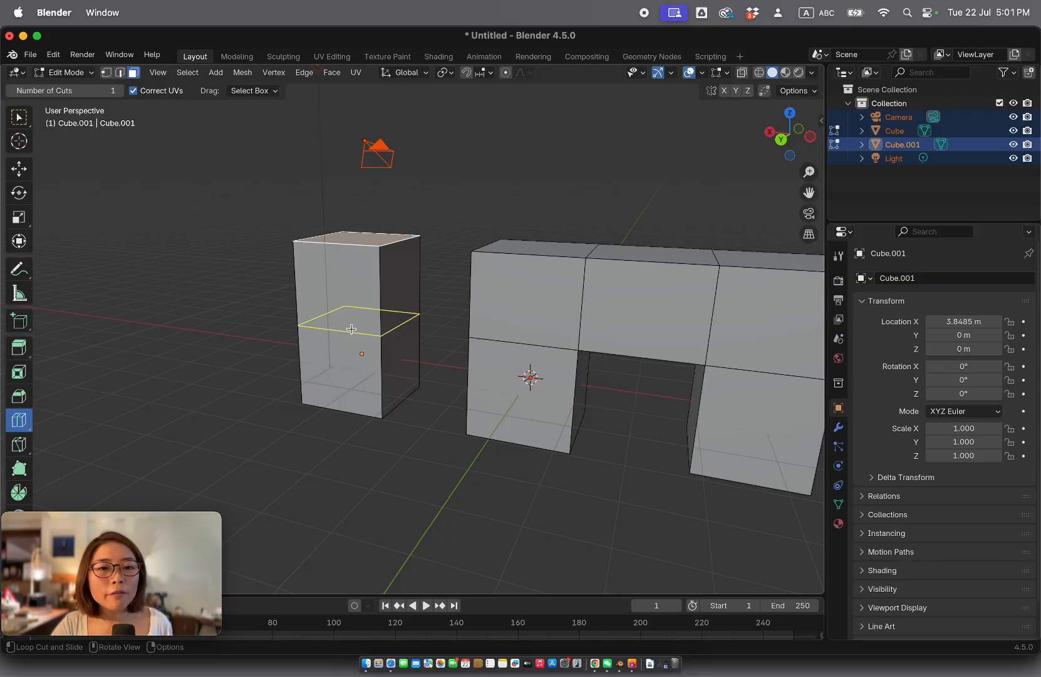
{"action": "left_click", "coordinate": [351, 329]}
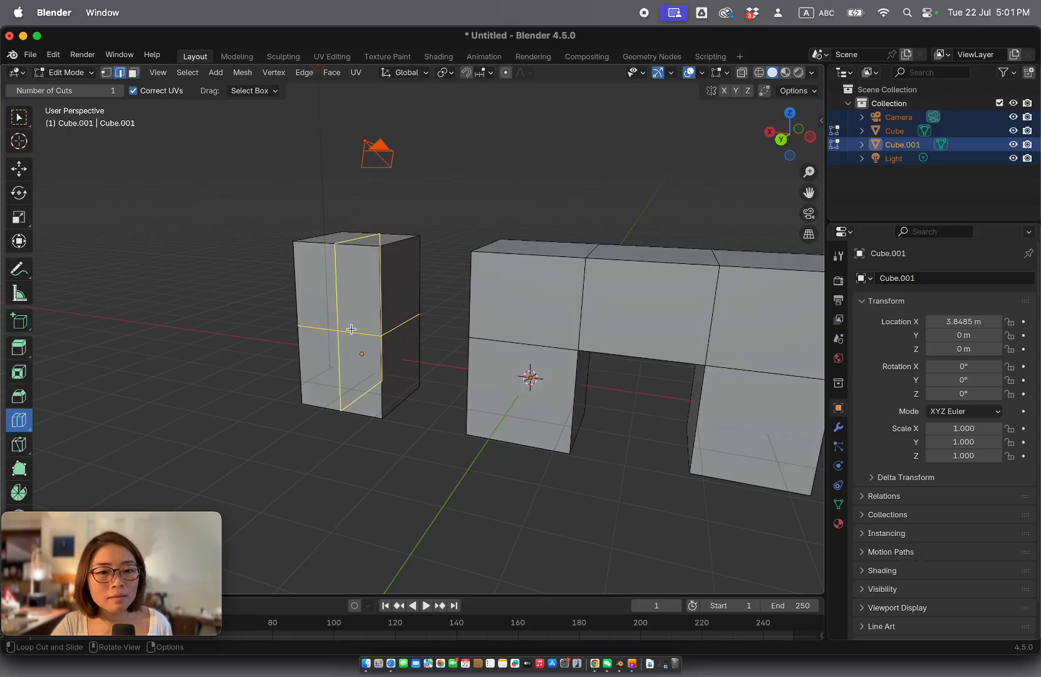
Return to the Select Box tool, clear the selection and compare the loop-cut block with the extruded arch.
{"action": "left_click", "coordinate": [24, 119]}
{"action": "left_click", "coordinate": [195, 270]}
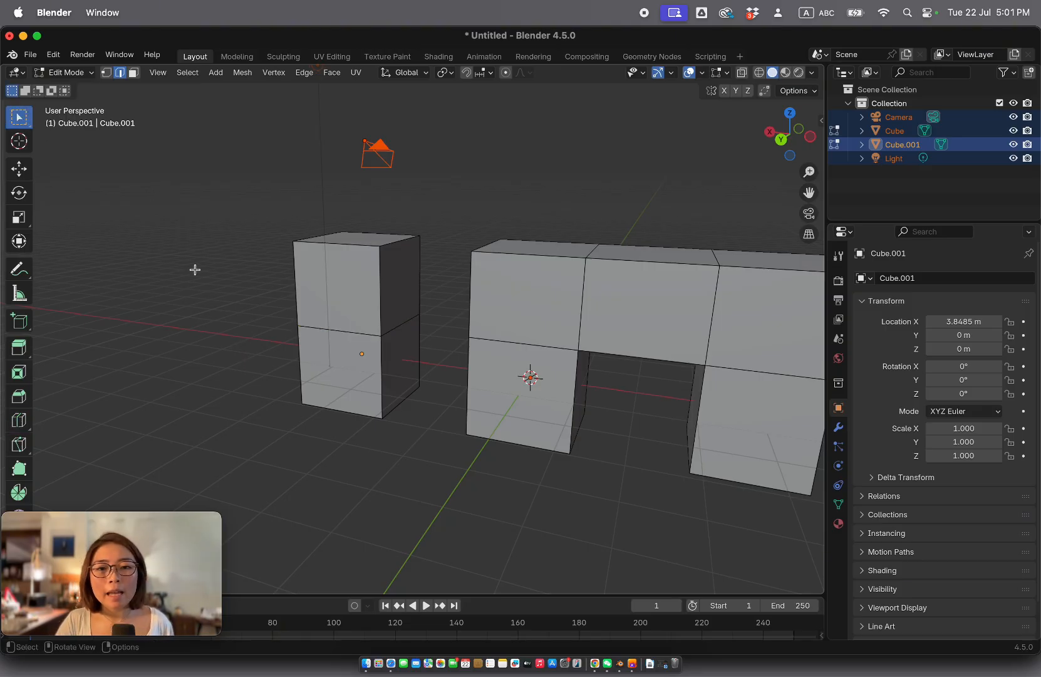
{"action": "scroll", "coordinate": [222, 270], "scroll_direction": "left", "scroll_amount": 10}
{"action": "scroll", "coordinate": [222, 270], "scroll_direction": "down", "scroll_amount": 5}
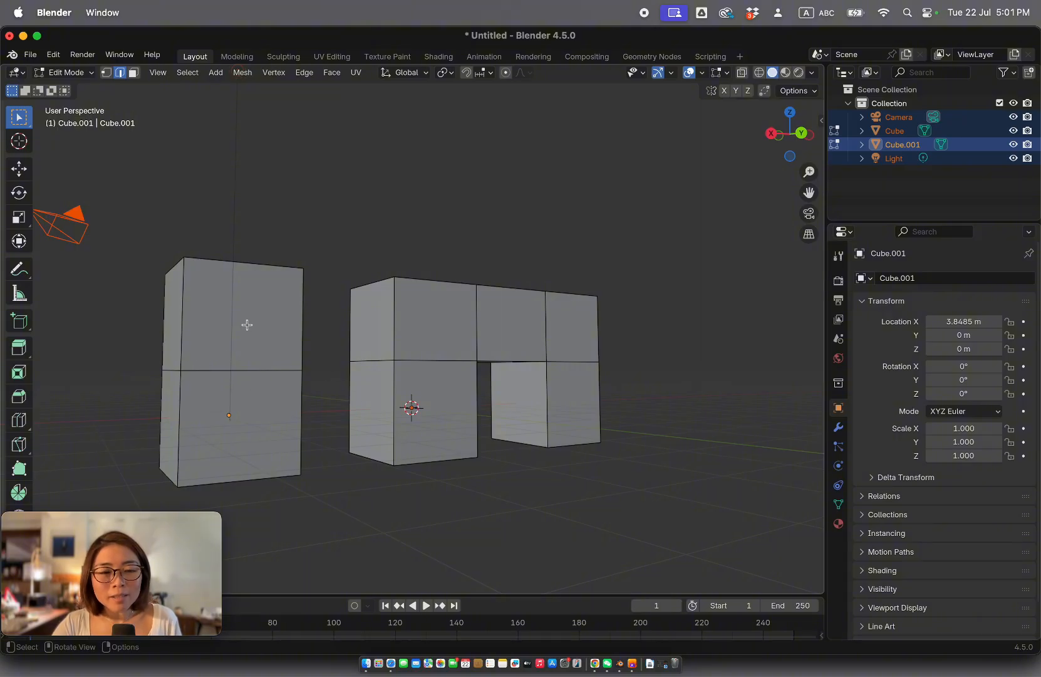
{"action": "scroll", "coordinate": [325, 358], "scroll_direction": "right", "scroll_amount": 8}
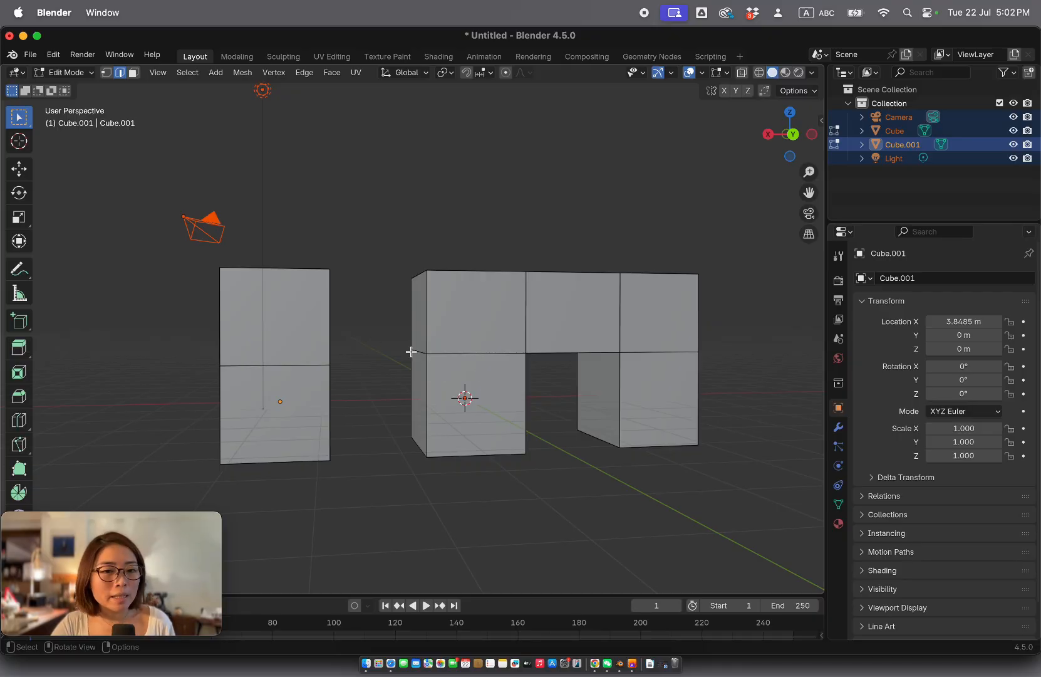
Extrude the upper side face of the loop-cut tall block outward in two sections to form a beam.
{"action": "scroll", "coordinate": [396, 353], "scroll_direction": "right", "scroll_amount": 10}
{"action": "scroll", "coordinate": [396, 353], "scroll_direction": "up", "scroll_amount": 4}
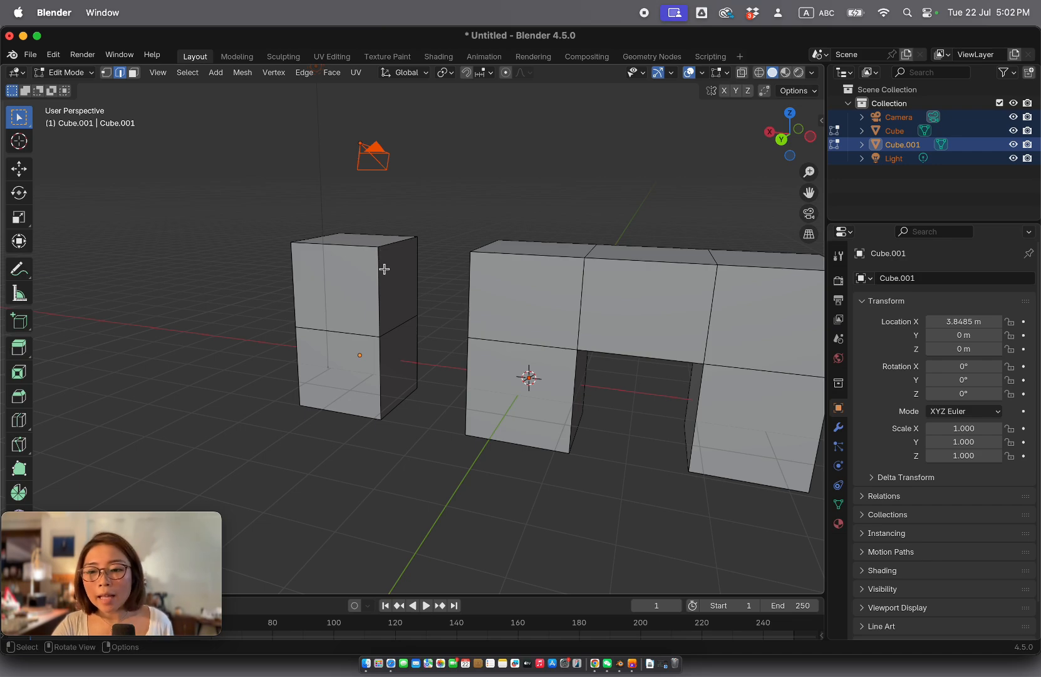
{"action": "left_click", "coordinate": [357, 327]}
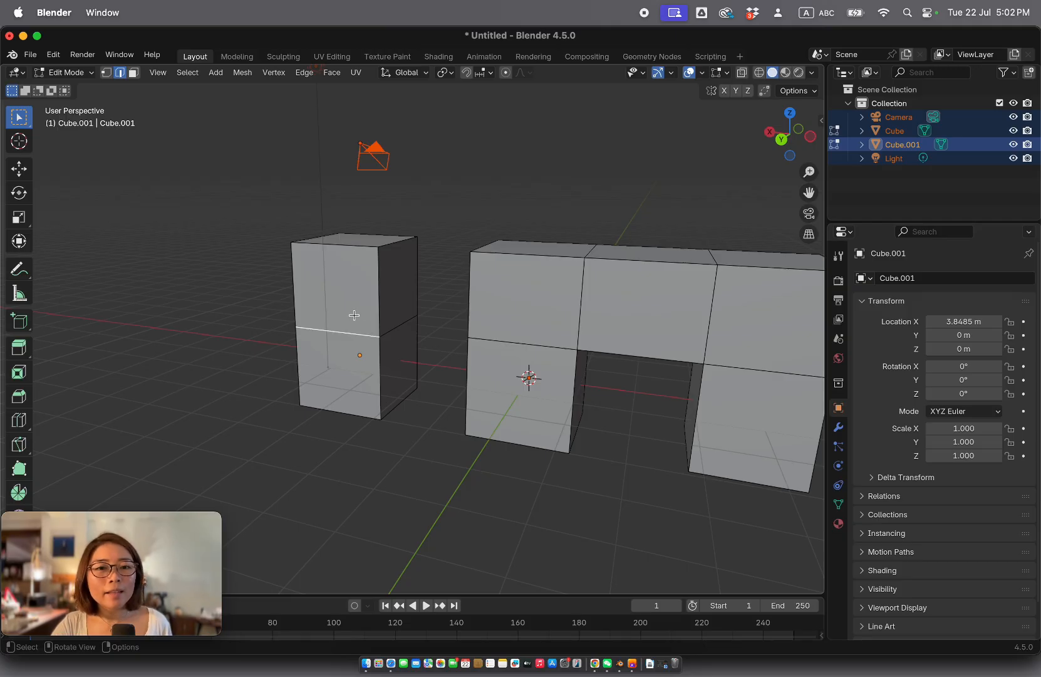
{"action": "left_click", "coordinate": [28, 347]}
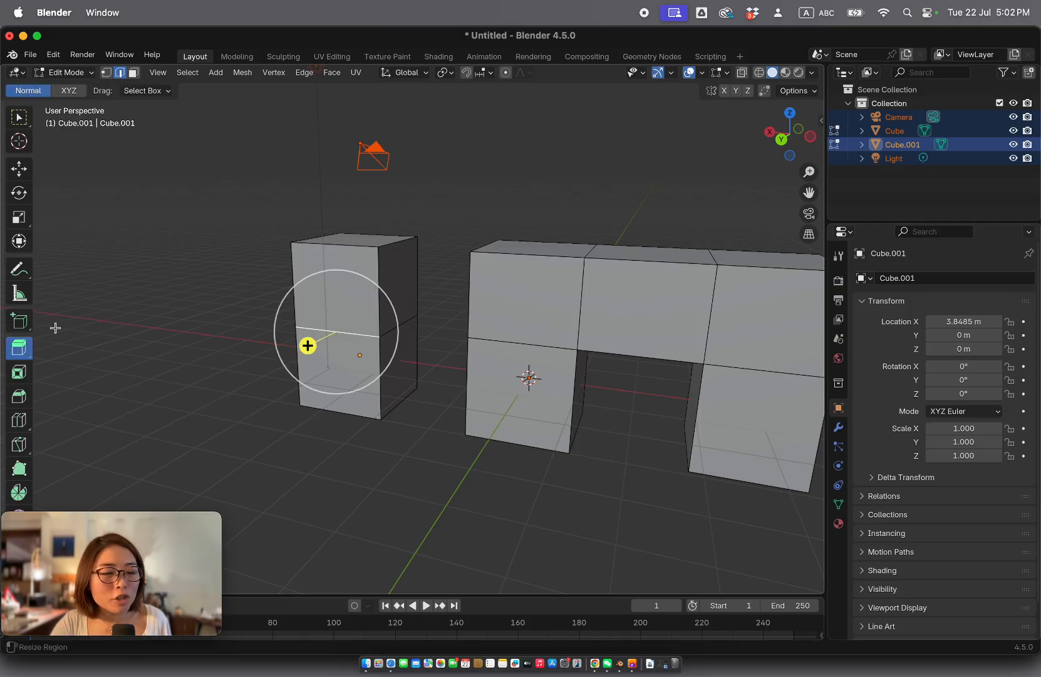
{"action": "middle_click_drag", "start_coordinate": [292, 279], "coordinate": [272, 288]}
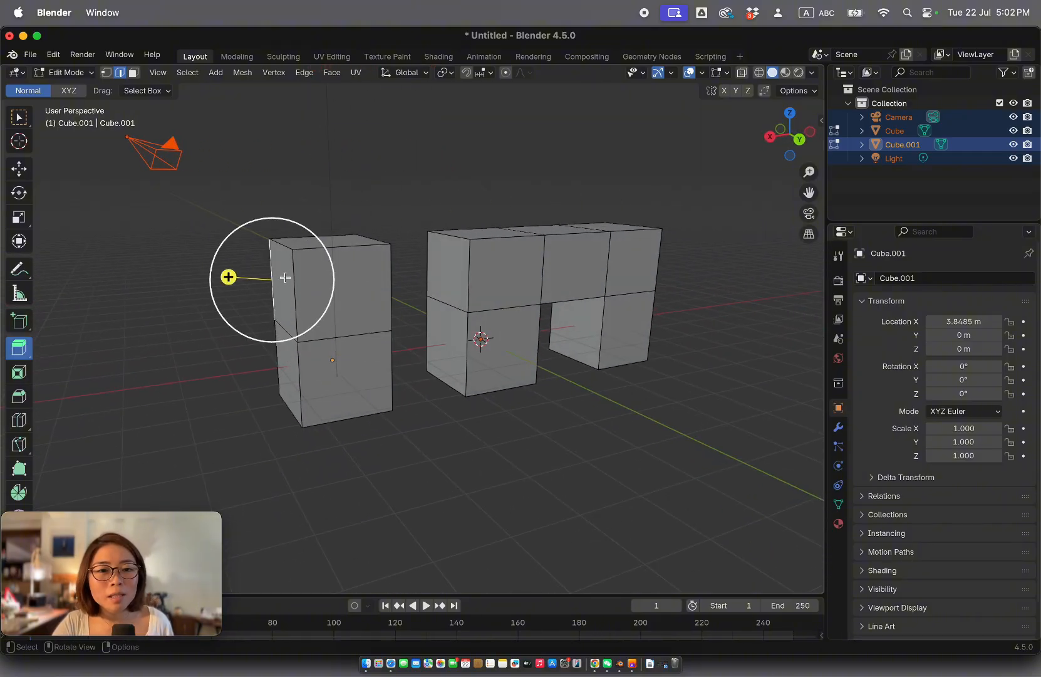
{"action": "key", "text": "3"}
{"action": "left_click", "coordinate": [281, 288]}
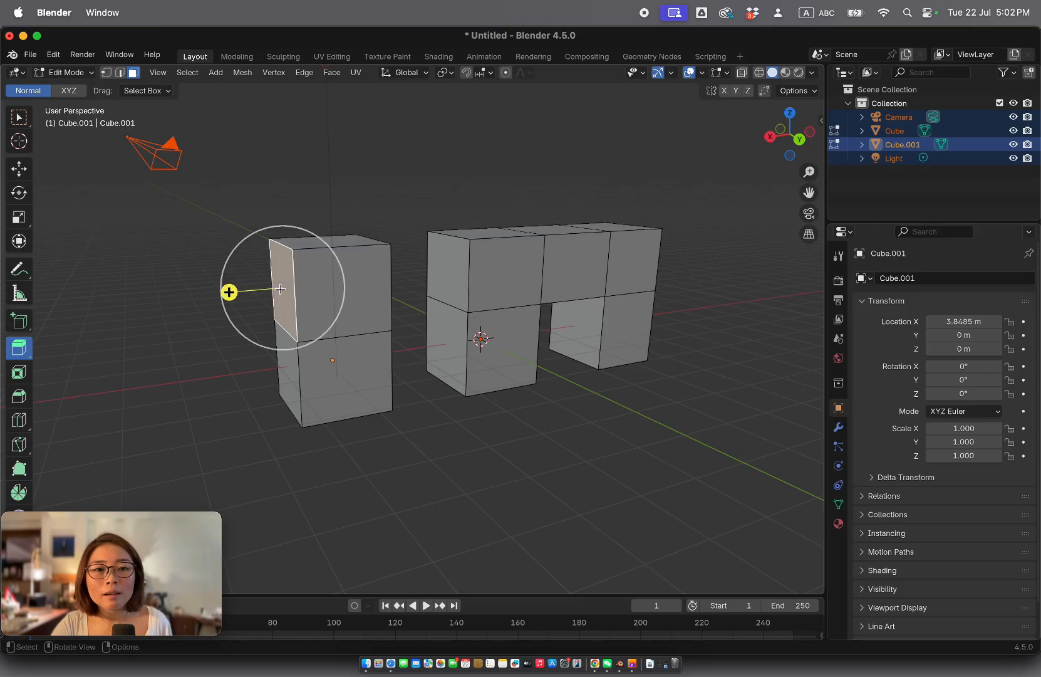
{"action": "middle_click_drag", "start_coordinate": [343, 298], "coordinate": [387, 299]}
{"action": "key", "text": "e"}
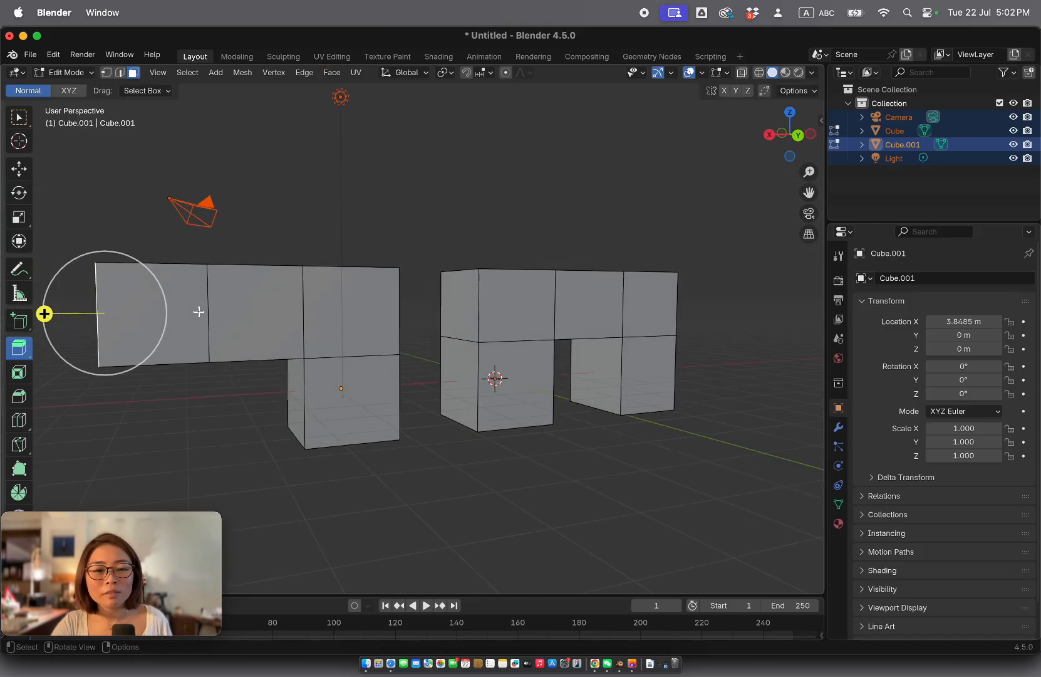
Extrude the underside face of the beam's end section downward to form the arch's second leg.
{"action": "scroll", "coordinate": [198, 311], "scroll_direction": "down", "scroll_amount": 5}
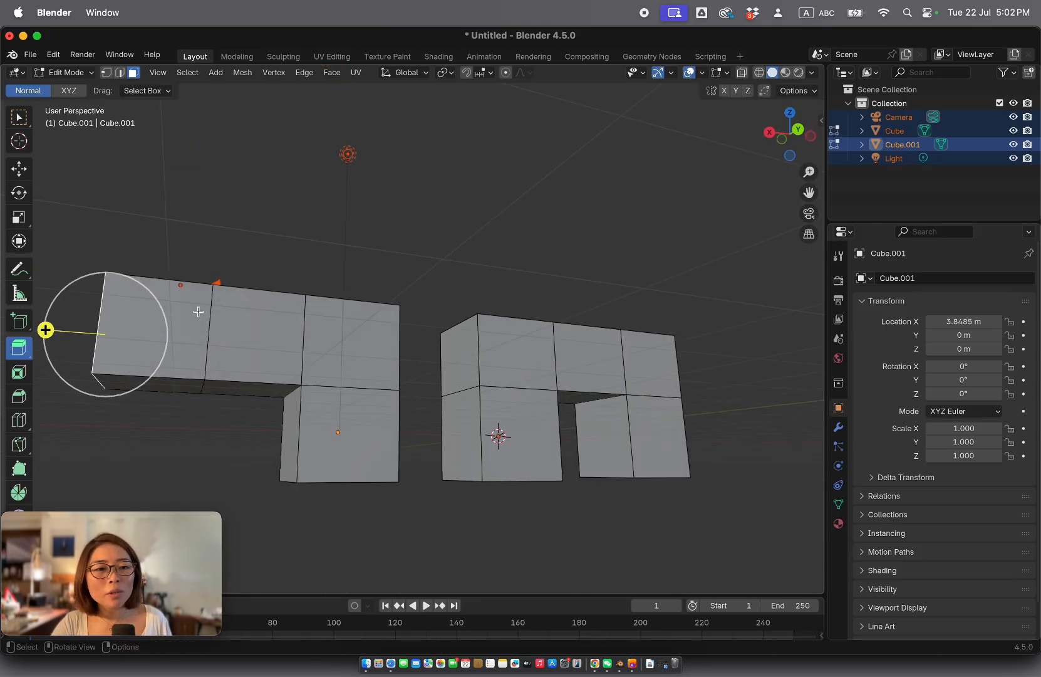
{"action": "left_click", "coordinate": [162, 388]}
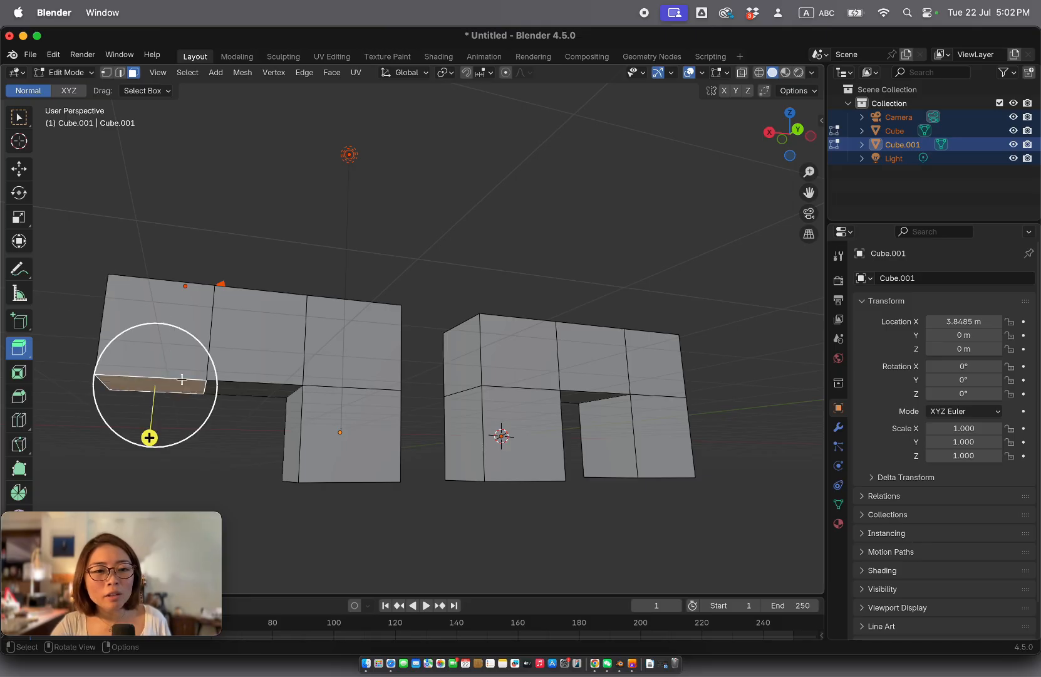
{"action": "key", "text": "e"}
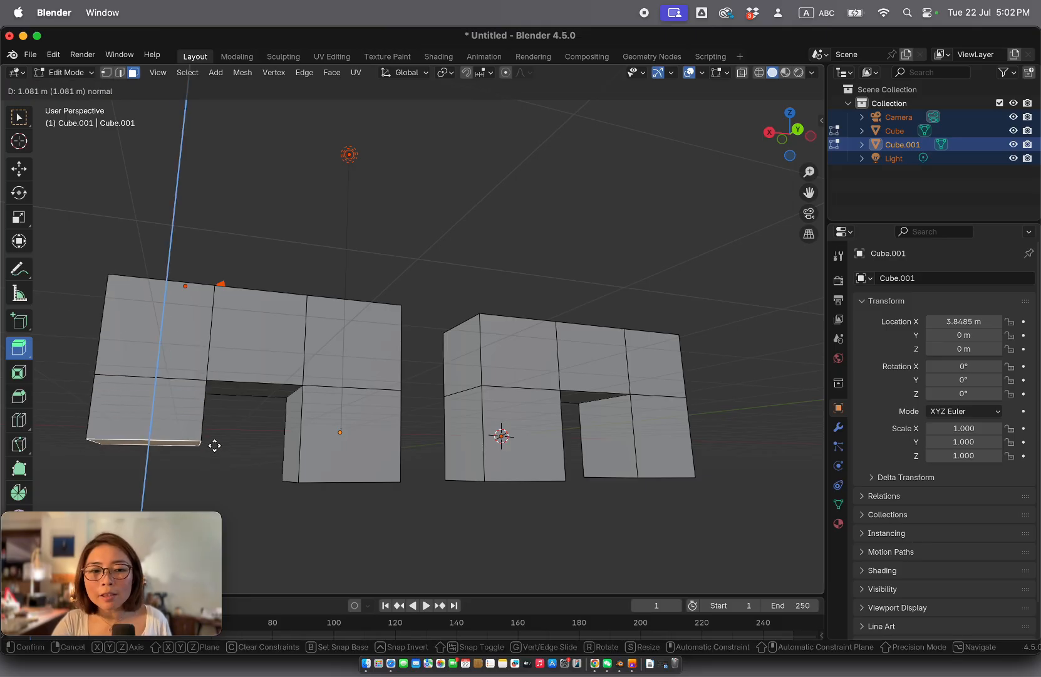
{"action": "left_click", "coordinate": [231, 477]}
{"action": "scroll", "coordinate": [231, 477], "scroll_direction": "up", "scroll_amount": 5}
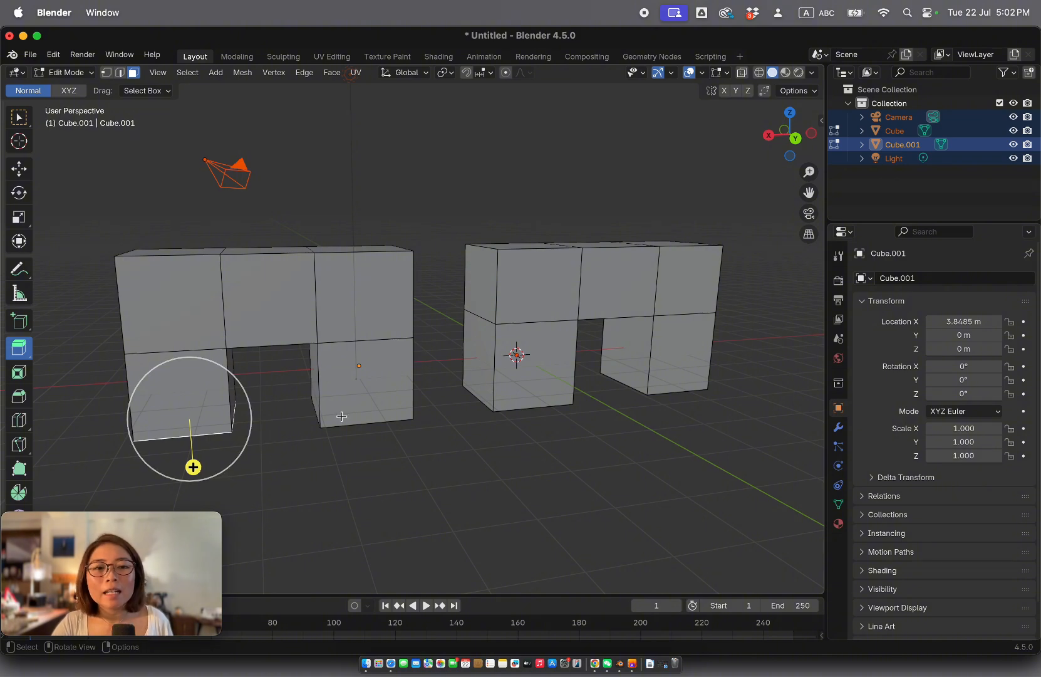
Extrude the bottom face of the second leg downward in two further sections and compare both arches from below.
{"action": "key", "text": "e"}
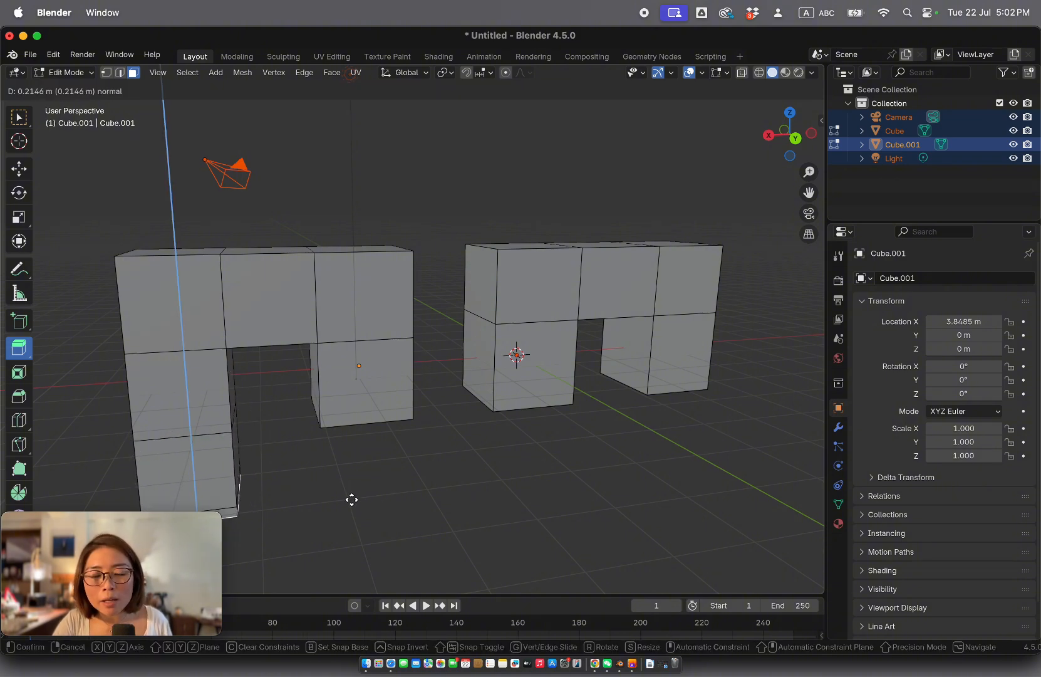
{"action": "left_click", "coordinate": [361, 558]}
{"action": "scroll", "coordinate": [359, 542], "scroll_direction": "up", "scroll_amount": 2}
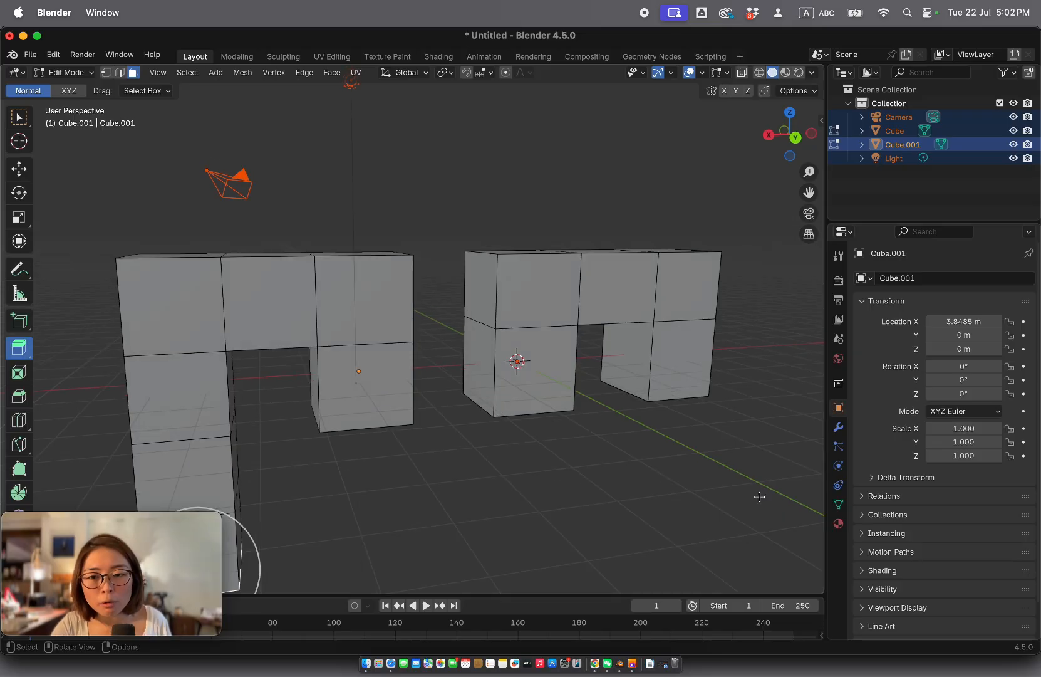
{"action": "scroll", "coordinate": [489, 476], "scroll_direction": "up", "scroll_amount": 1}
{"action": "scroll", "coordinate": [489, 476], "scroll_direction": "up", "scroll_amount": 6}
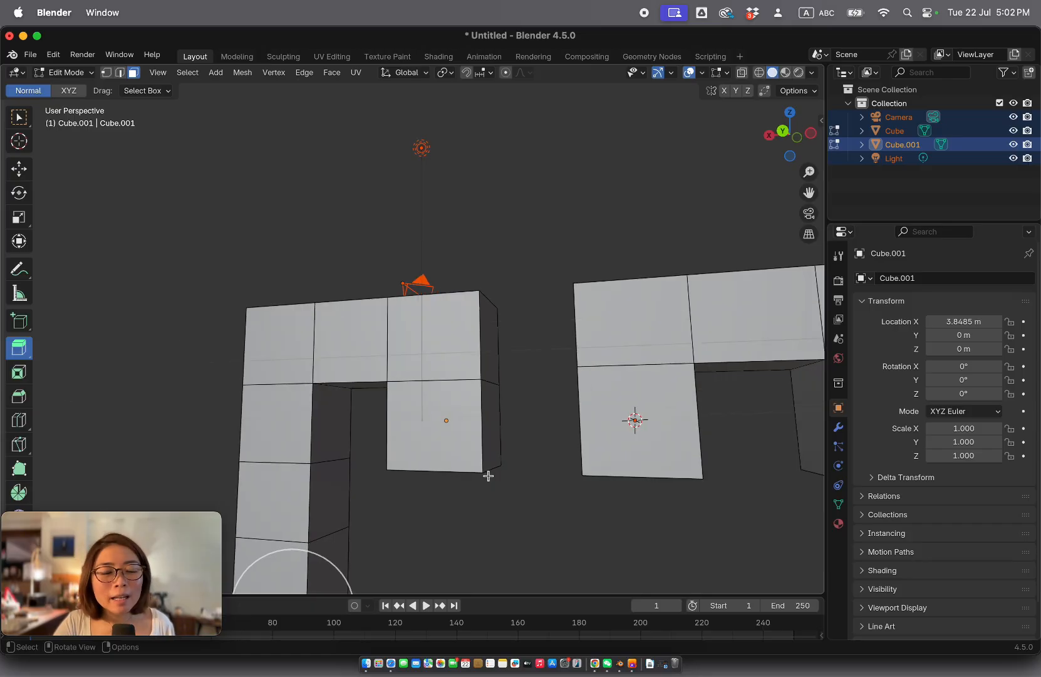
{"action": "scroll", "coordinate": [489, 476], "scroll_direction": "down", "scroll_amount": 5}
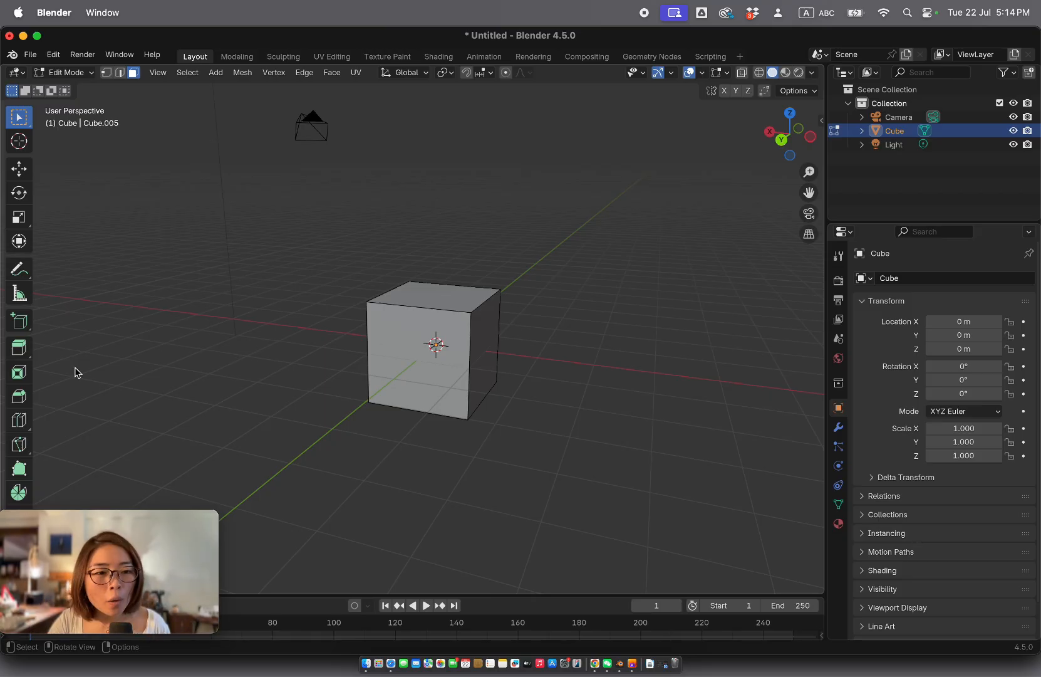
Activate the Bevel tool and try selecting one face, the whole cube, and the top, front and side faces together.
{"action": "left_click", "coordinate": [18, 397]}
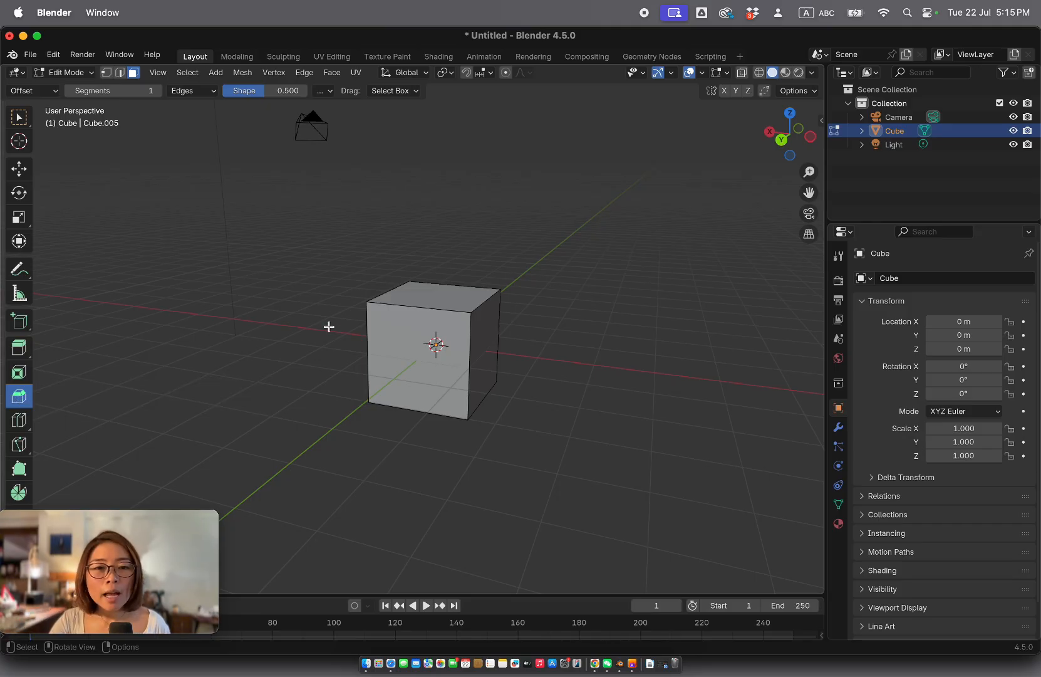
{"action": "left_click", "coordinate": [418, 345]}
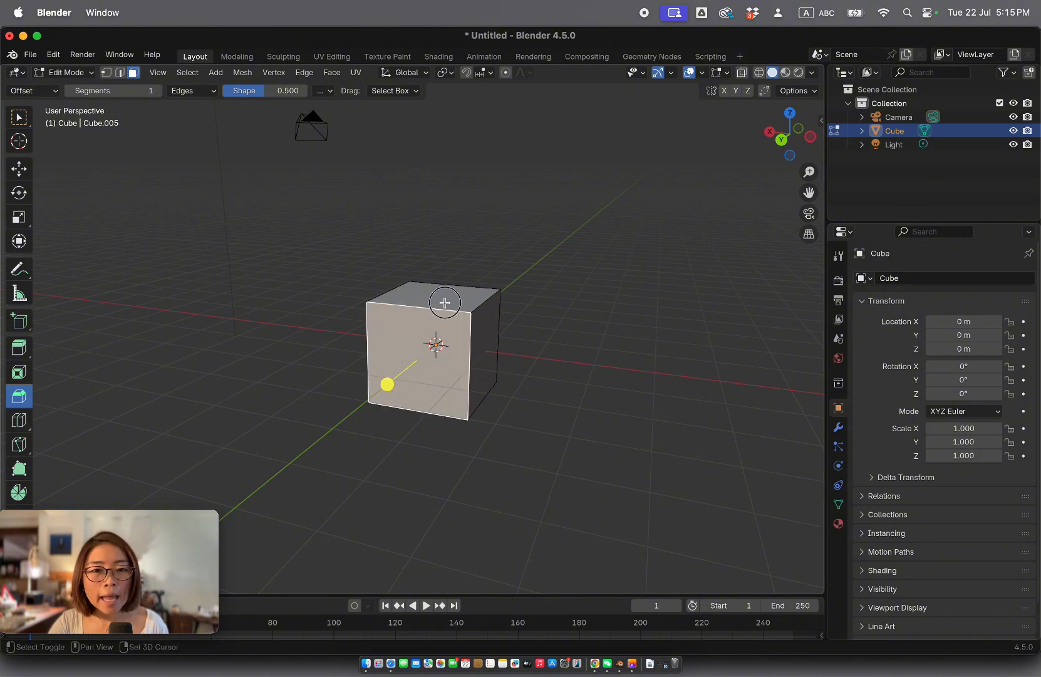
{"action": "key", "text": "a"}
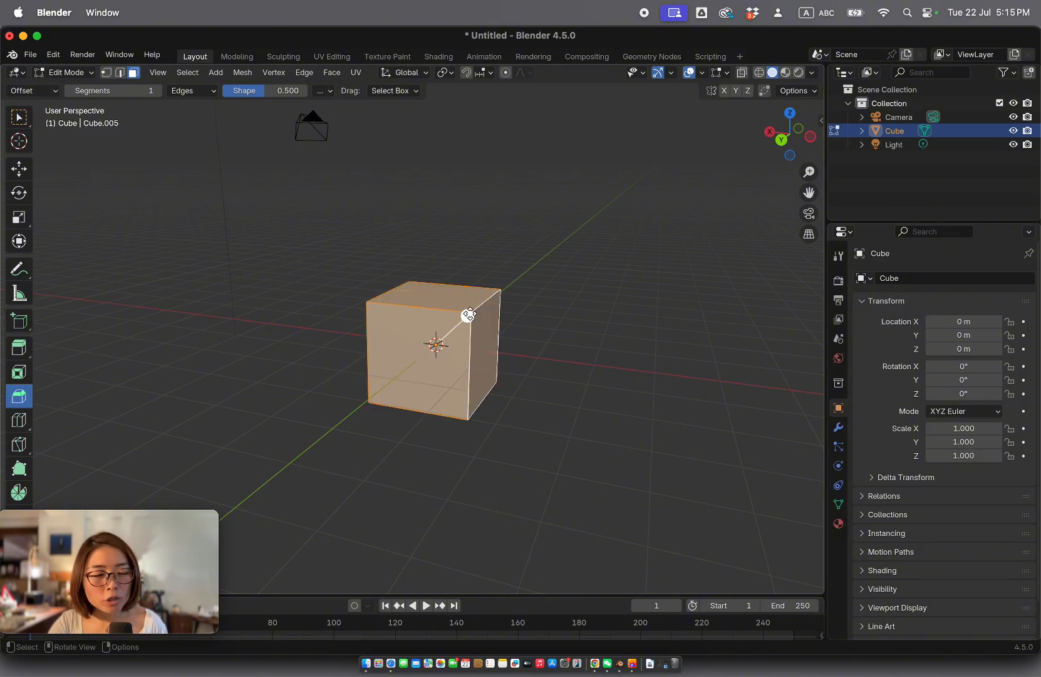
{"action": "left_click", "coordinate": [597, 386]}
{"action": "left_click", "coordinate": [462, 303]}
{"action": "left_click", "coordinate": [435, 343], "text": "shift"}
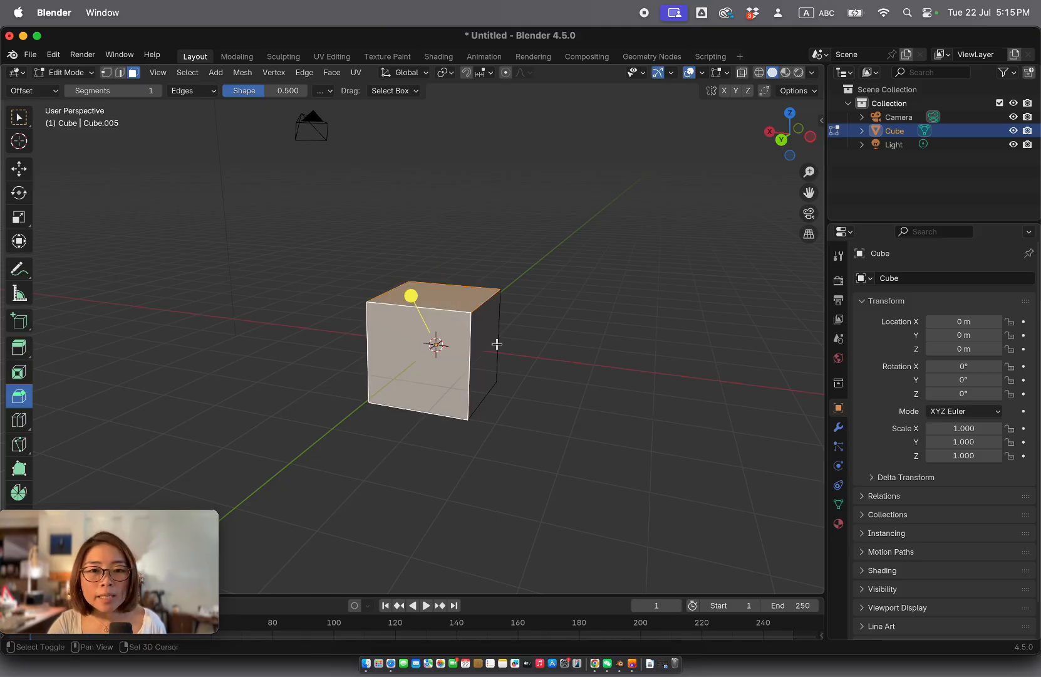
{"action": "left_click", "coordinate": [483, 345], "text": "shift"}
Select only the front face and the adjacent dark side face of the cube, and bevel them together.
{"action": "left_click", "coordinate": [446, 352]}
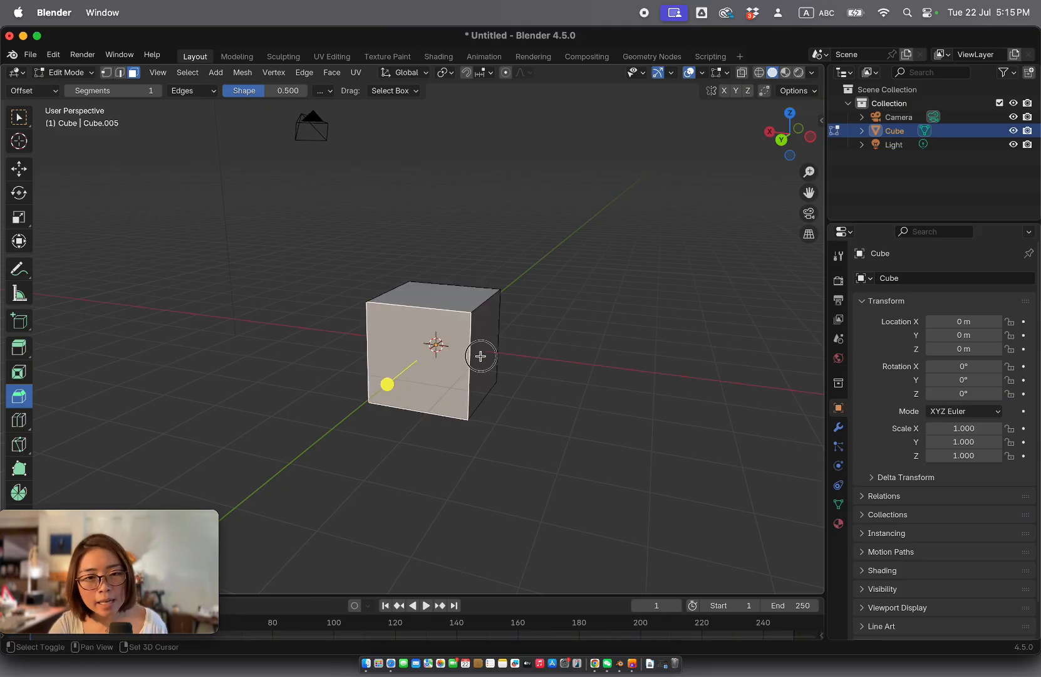
{"action": "left_click", "coordinate": [480, 356], "text": "shift"}
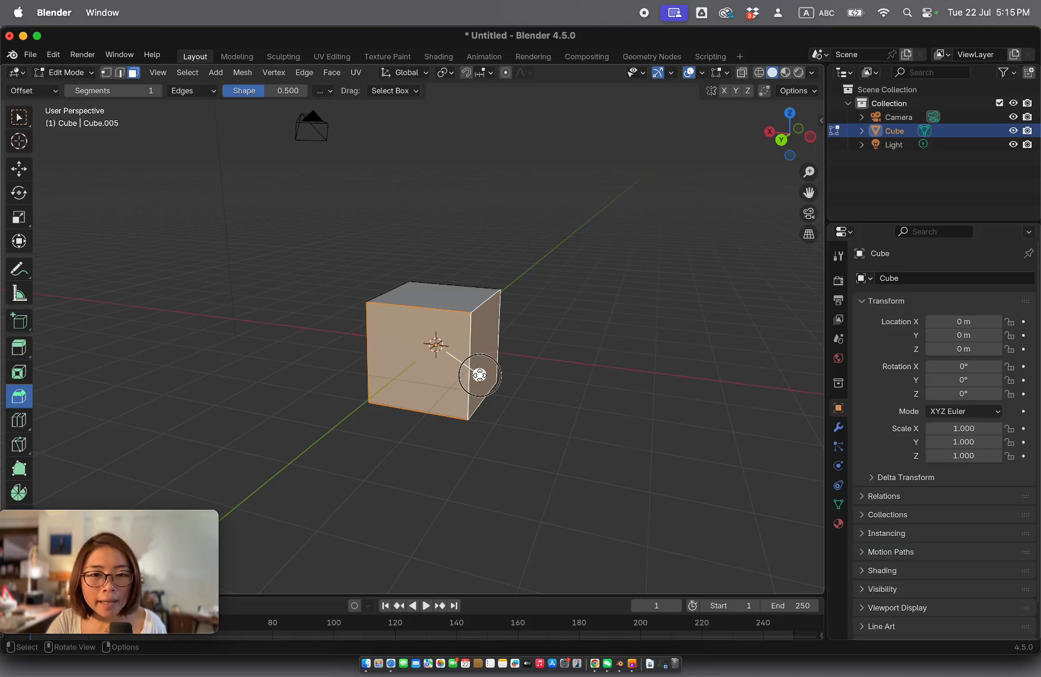
{"action": "left_click_drag", "start_coordinate": [479, 374], "coordinate": [485, 383]}
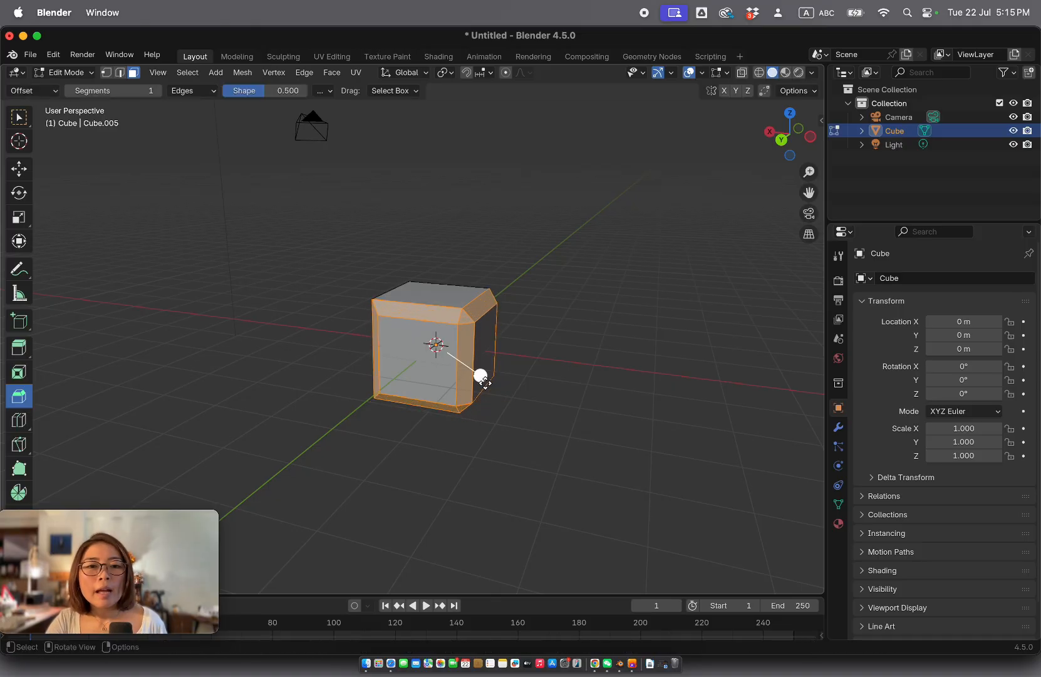
Examine the beveled and unbeveled edges of the cube from all sides.
{"action": "scroll", "coordinate": [469, 376], "scroll_direction": "left", "scroll_amount": 10}
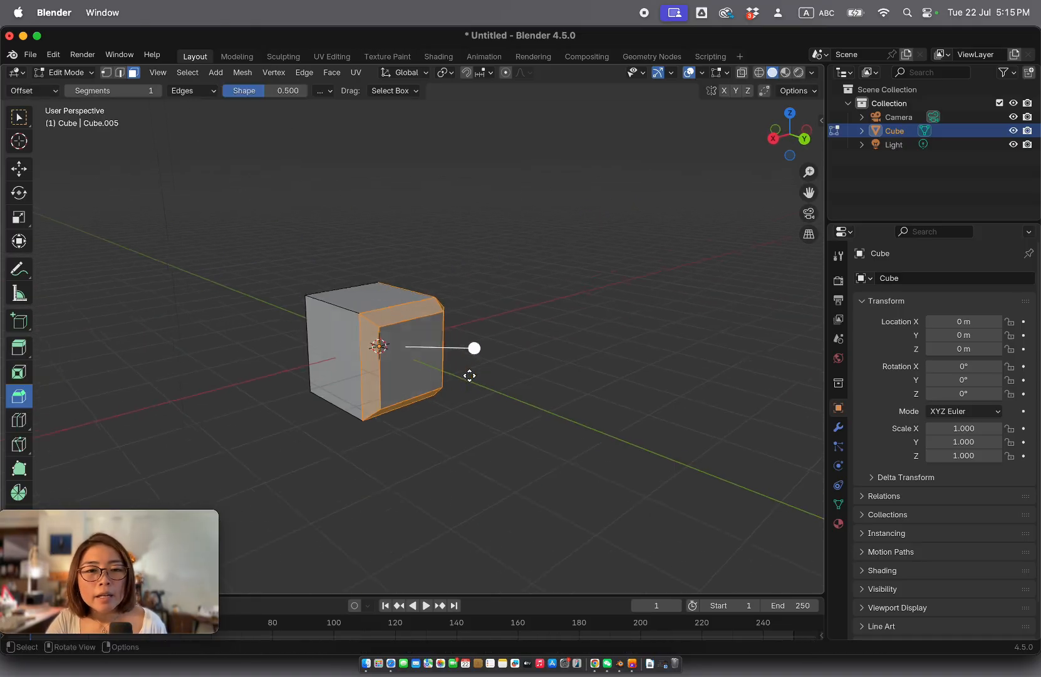
{"action": "scroll", "coordinate": [470, 376], "scroll_direction": "right", "scroll_amount": 4}
{"action": "scroll", "coordinate": [469, 376], "scroll_direction": "left", "scroll_amount": 10}
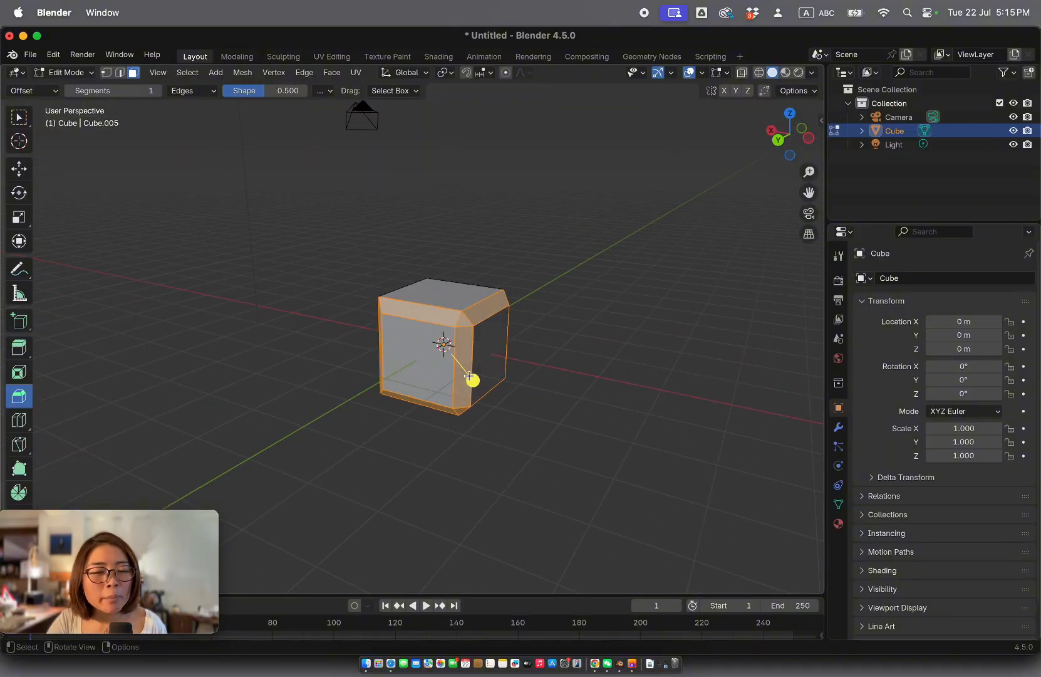
{"action": "scroll", "coordinate": [469, 376], "scroll_direction": "left", "scroll_amount": 8}
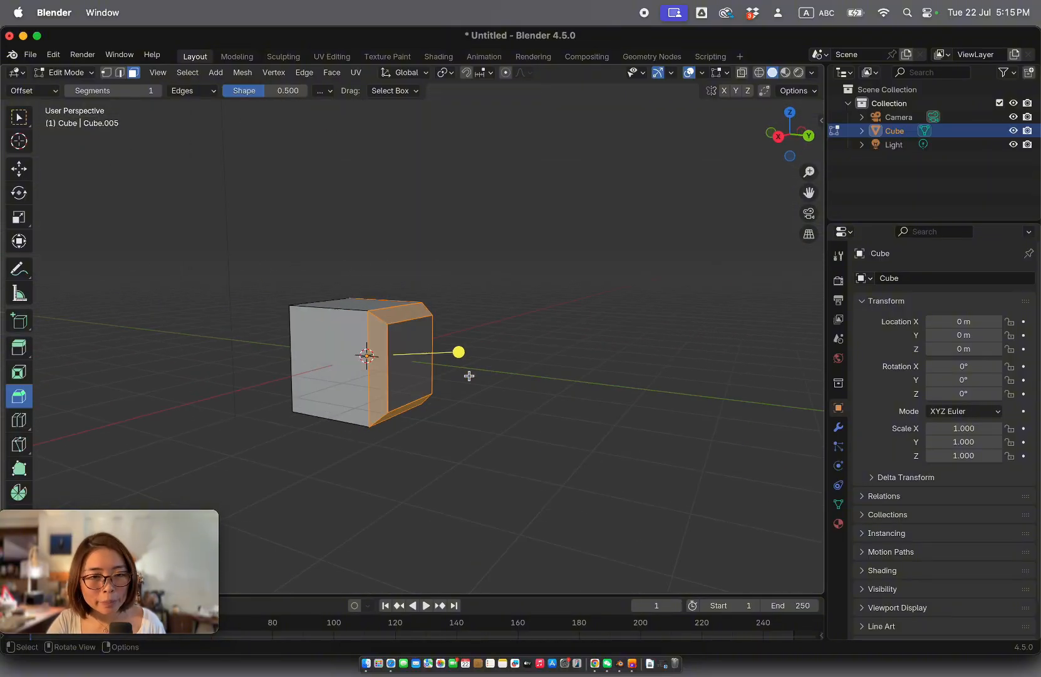
{"action": "scroll", "coordinate": [469, 376], "scroll_direction": "left", "scroll_amount": 6}
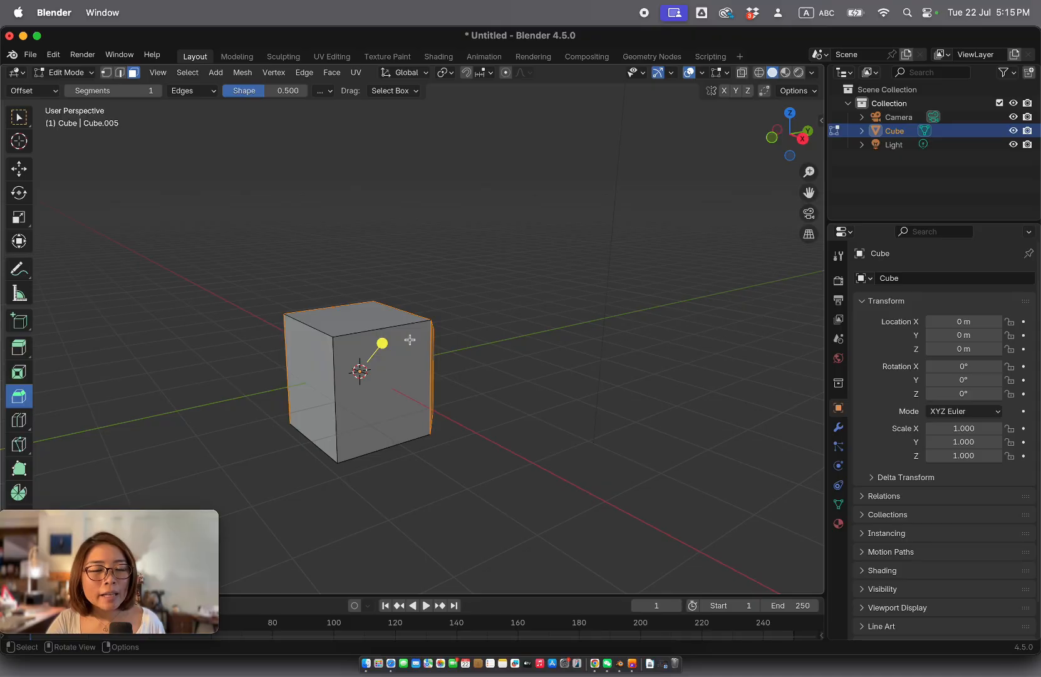
{"action": "scroll", "coordinate": [404, 363], "scroll_direction": "left", "scroll_amount": 6}
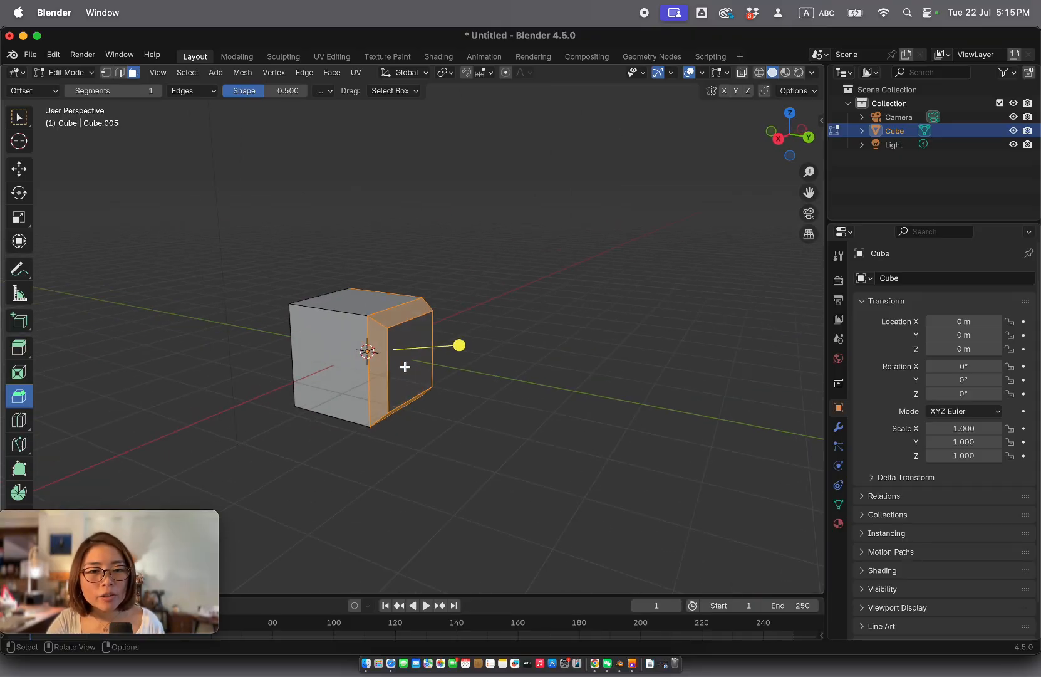
{"action": "scroll", "coordinate": [405, 366], "scroll_direction": "left", "scroll_amount": 8}
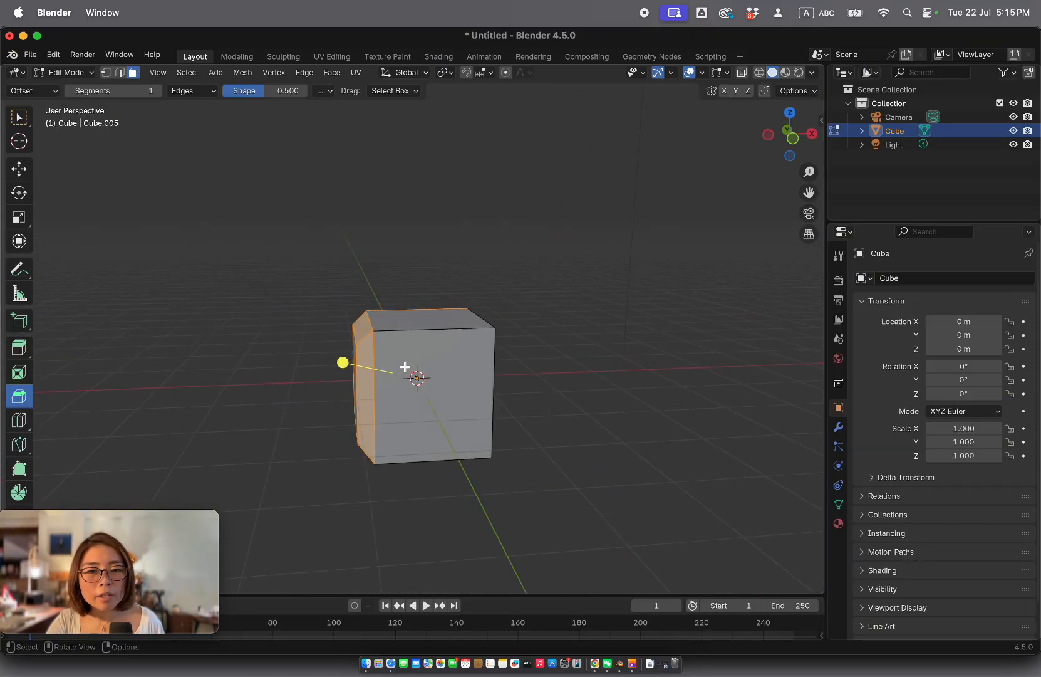
{"action": "scroll", "coordinate": [388, 392], "scroll_direction": "left", "scroll_amount": 8}
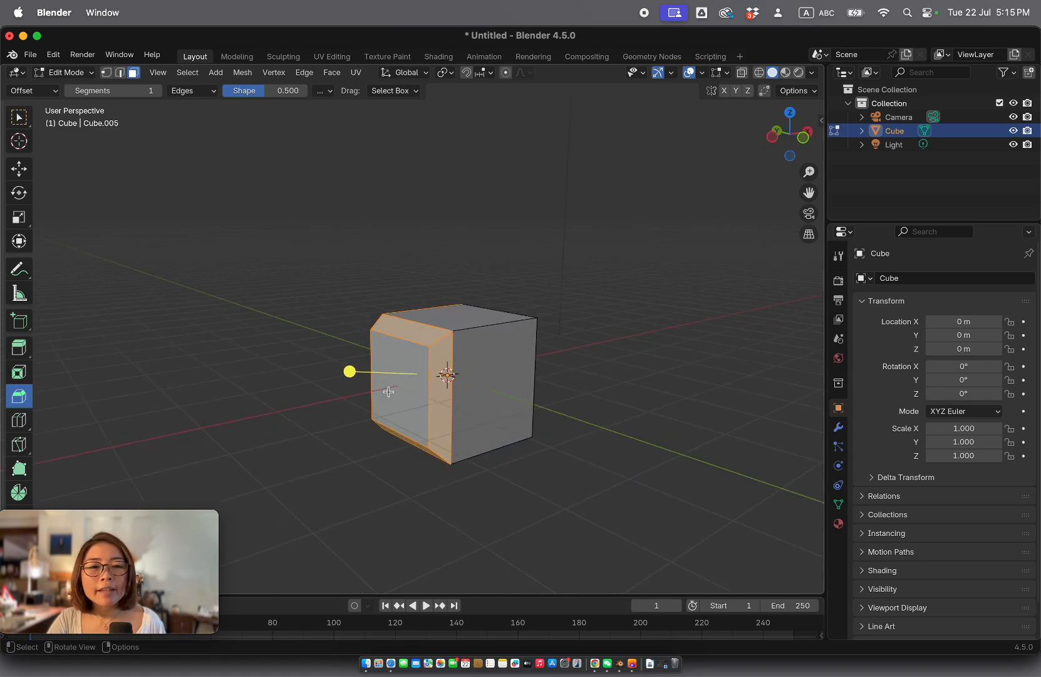
{"action": "scroll", "coordinate": [388, 392], "scroll_direction": "left", "scroll_amount": 5}
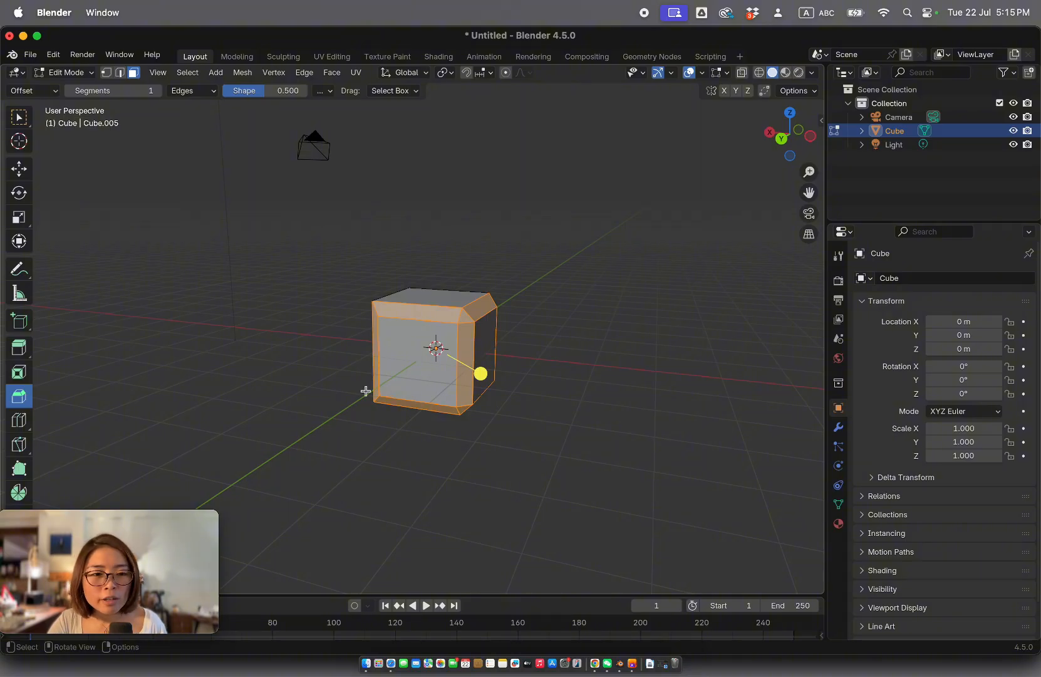
Undo the bevel on the cube, restoring the selection of its front and side faces.
{"action": "left_click_drag", "start_coordinate": [182, 515], "coordinate": [1000, 520]}
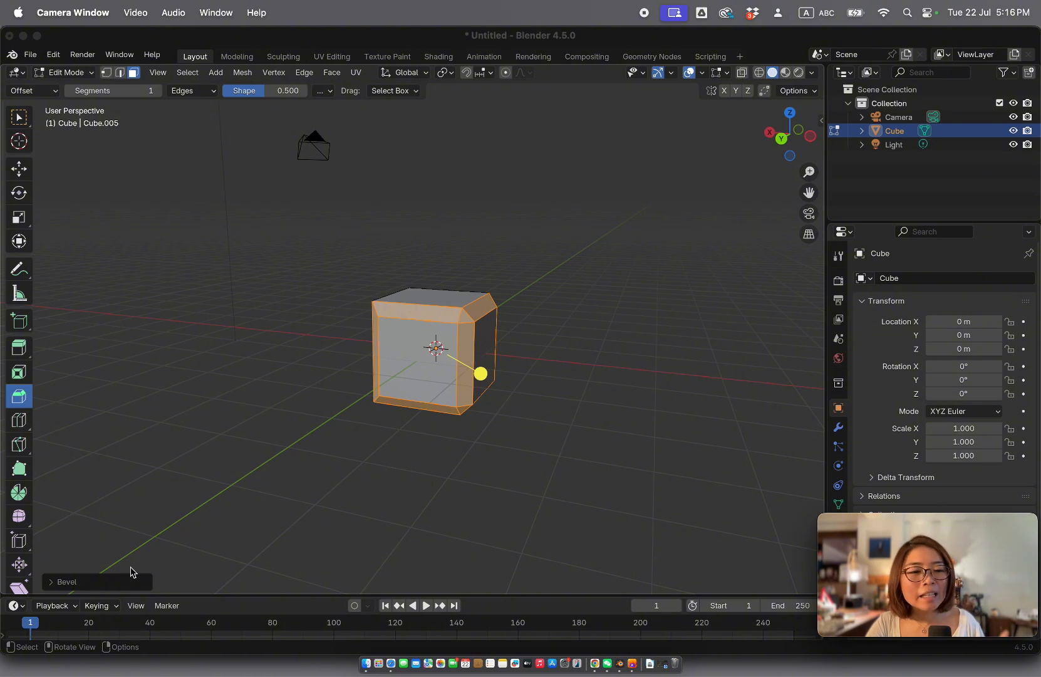
{"action": "left_click", "coordinate": [211, 529]}
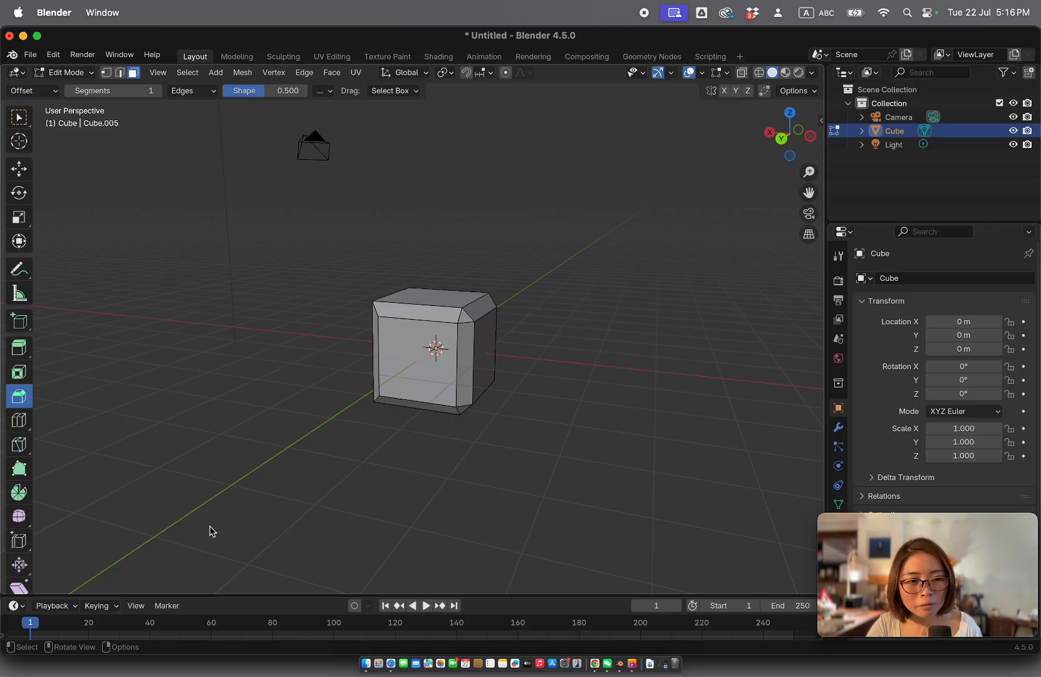
{"action": "key", "text": "super+z"}
{"action": "key", "text": "super+z"}
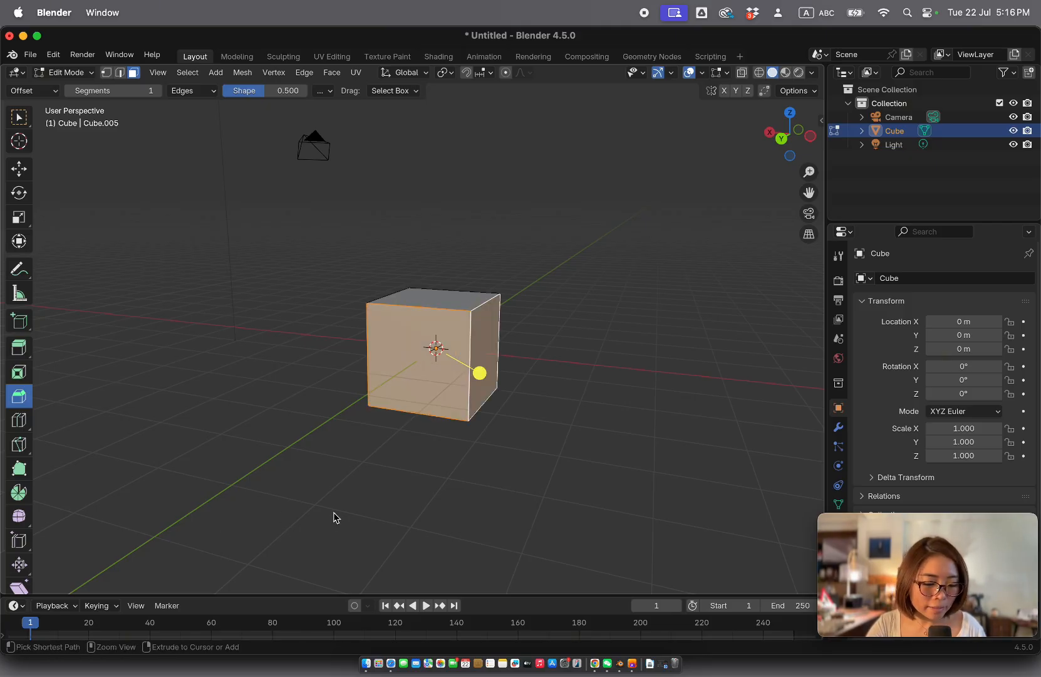
Bevel the selected front and side faces by about 0.288 m and set the bevel to affect vertices.
{"action": "mouse_move", "coordinate": [479, 372]}
{"action": "left_mouse_down"}
{"action": "mouse_move", "coordinate": [492, 379]}
{"action": "mouse_move", "coordinate": [481, 374]}
{"action": "left_mouse_up"}
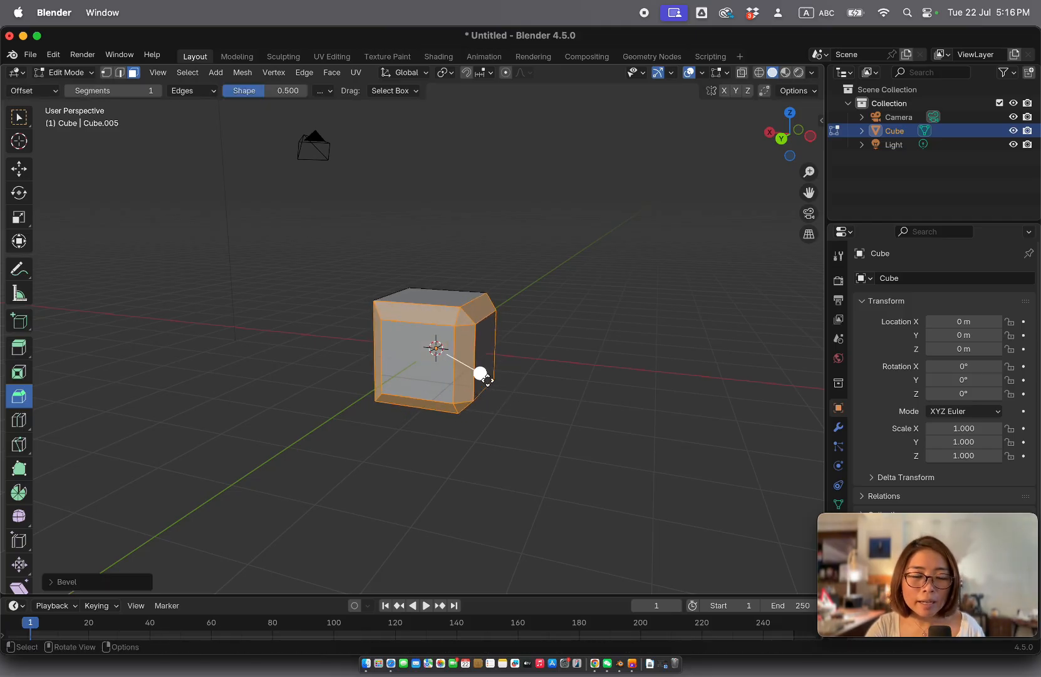
{"action": "left_click", "coordinate": [105, 584]}
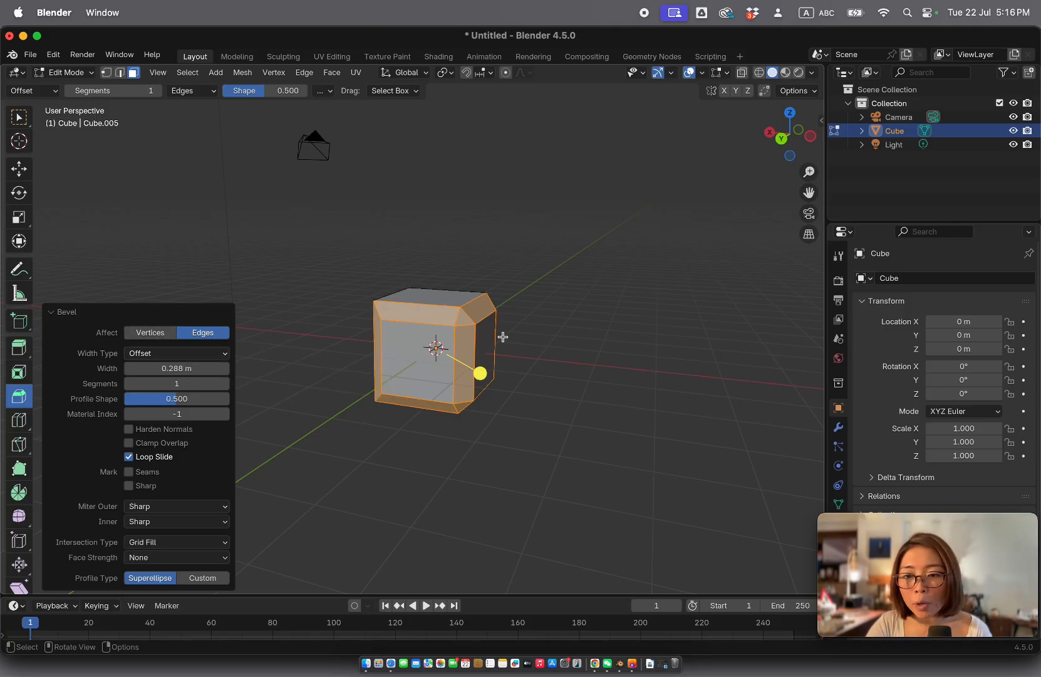
{"action": "left_click", "coordinate": [150, 333]}
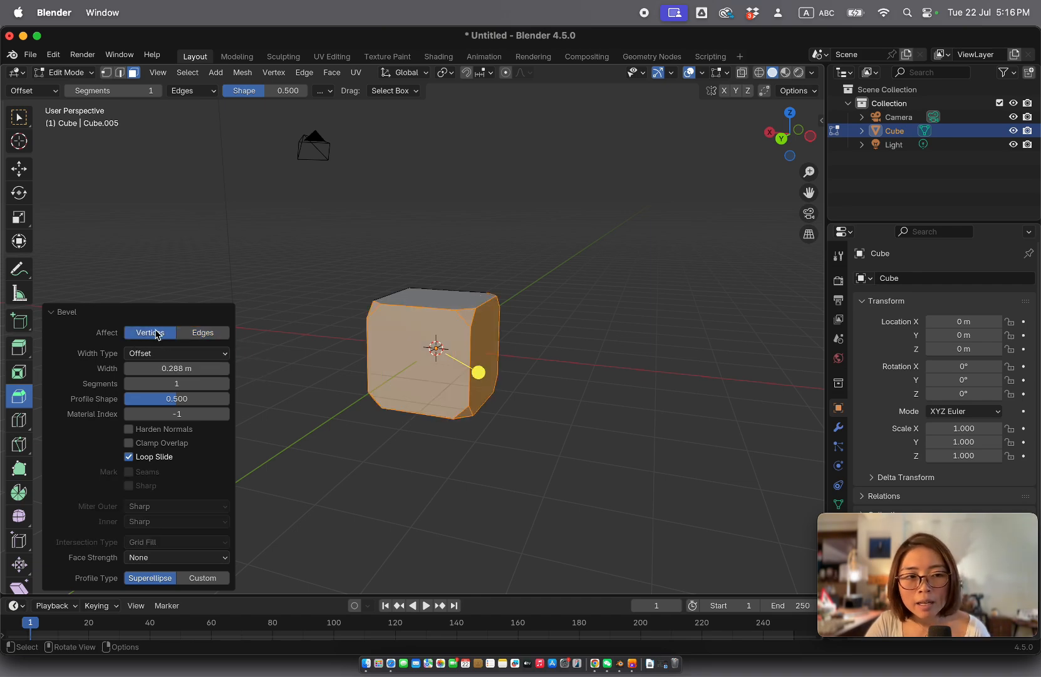
Set the cube's bevel to affect edges instead of vertices.
{"action": "middle_click_drag", "start_coordinate": [357, 364], "coordinate": [476, 393]}
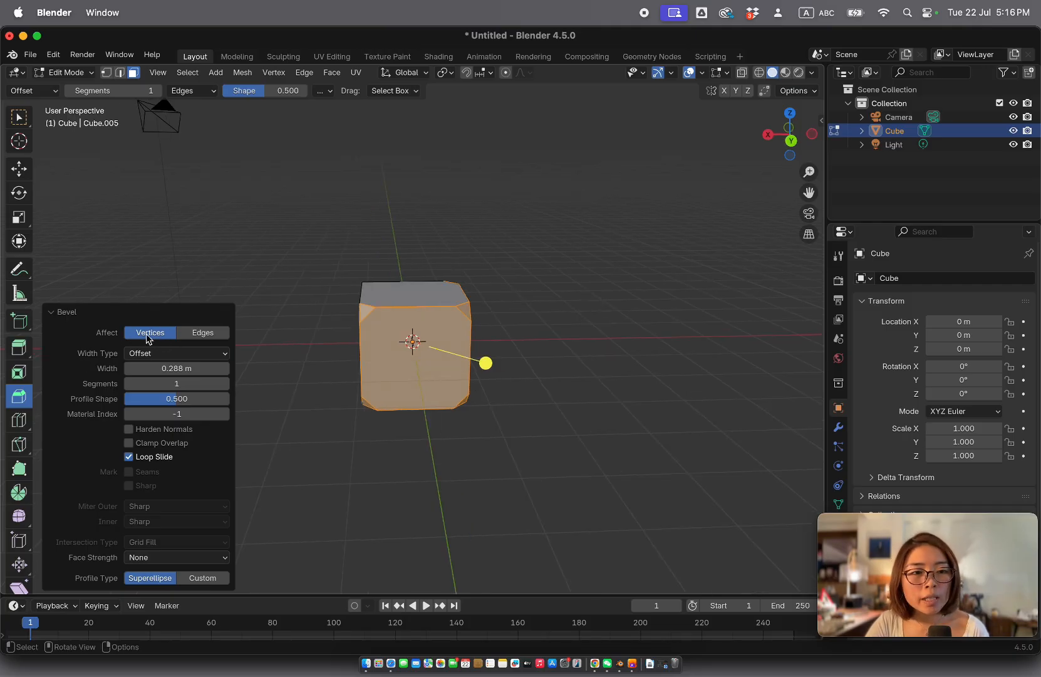
{"action": "mouse_move", "coordinate": [388, 352]}
{"action": "middle_mouse_down"}
{"action": "mouse_move", "coordinate": [451, 368]}
{"action": "mouse_move", "coordinate": [405, 354]}
{"action": "middle_mouse_up"}
{"action": "scroll", "coordinate": [404, 354], "scroll_direction": "left", "scroll_amount": 10}
{"action": "scroll", "coordinate": [404, 354], "scroll_direction": "up", "scroll_amount": 5}
{"action": "scroll", "coordinate": [405, 354], "scroll_direction": "right", "scroll_amount": 4}
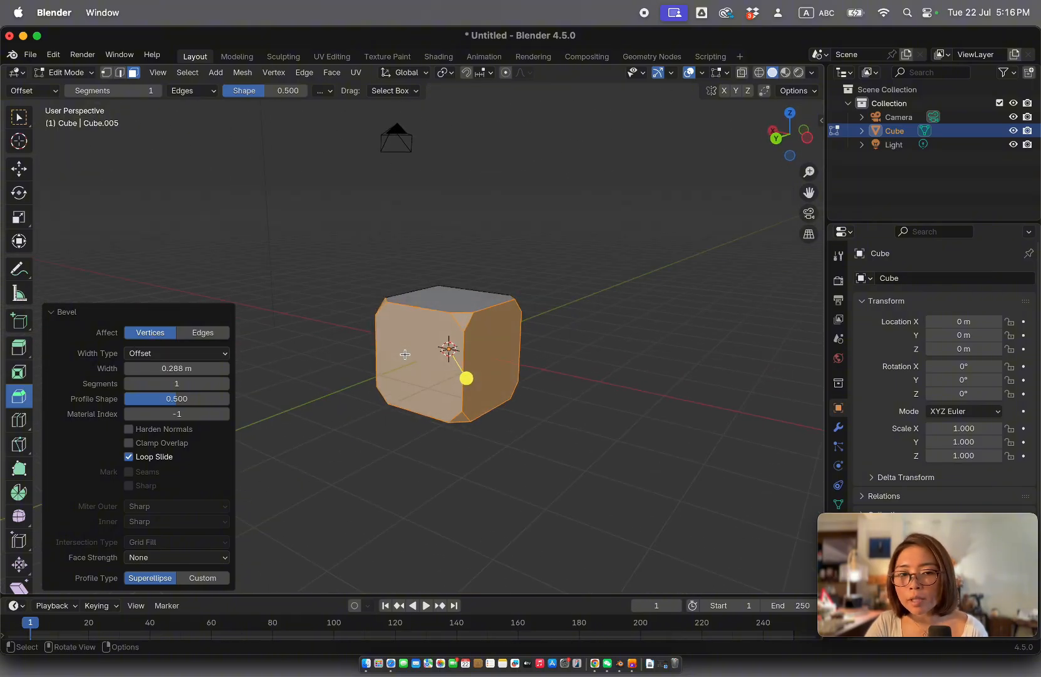
{"action": "scroll", "coordinate": [405, 354], "scroll_direction": "left", "scroll_amount": 4}
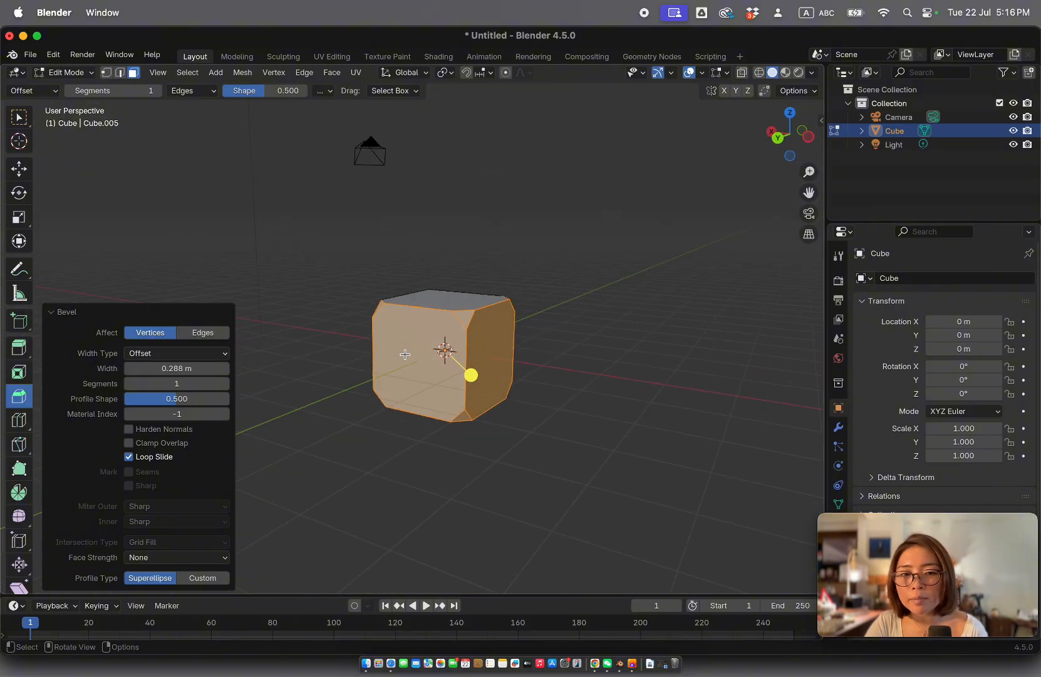
{"action": "left_click", "coordinate": [213, 340]}
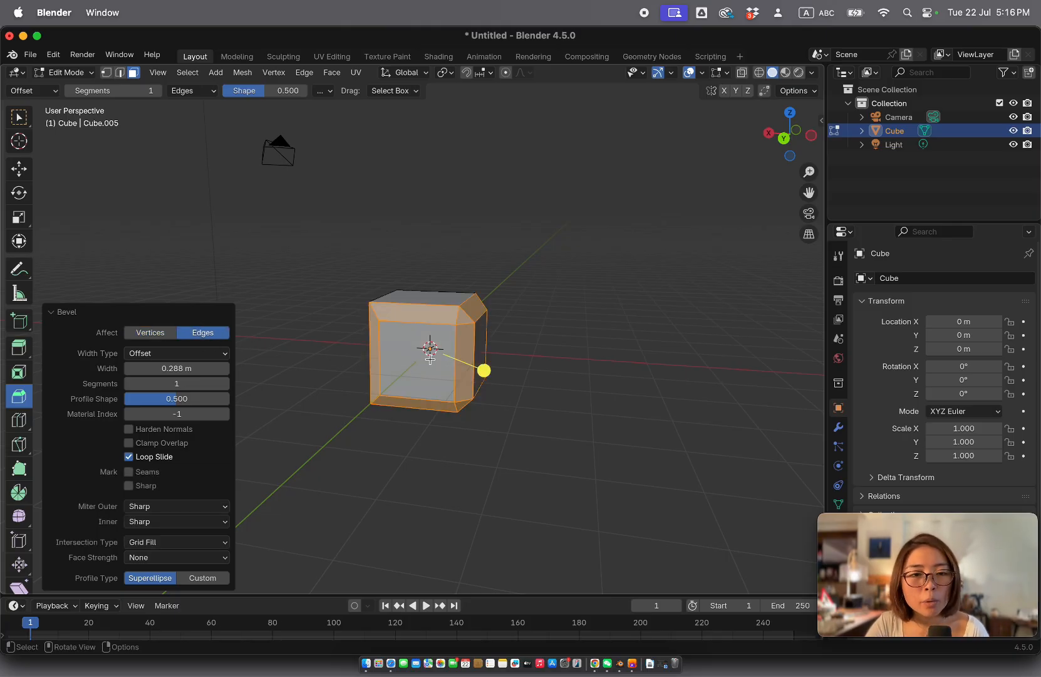
Reduce the cube's edge bevel width to 0.0679 m.
{"action": "scroll", "coordinate": [440, 358], "scroll_direction": "up", "scroll_amount": 6}
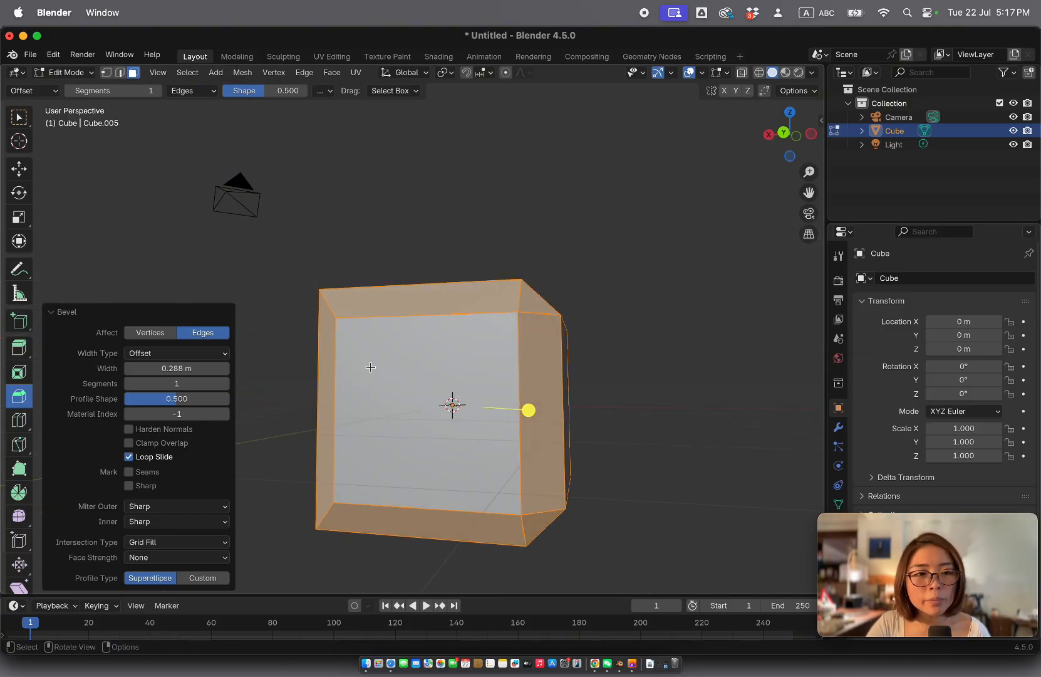
{"action": "scroll", "coordinate": [406, 331], "scroll_direction": "up", "scroll_amount": 4}
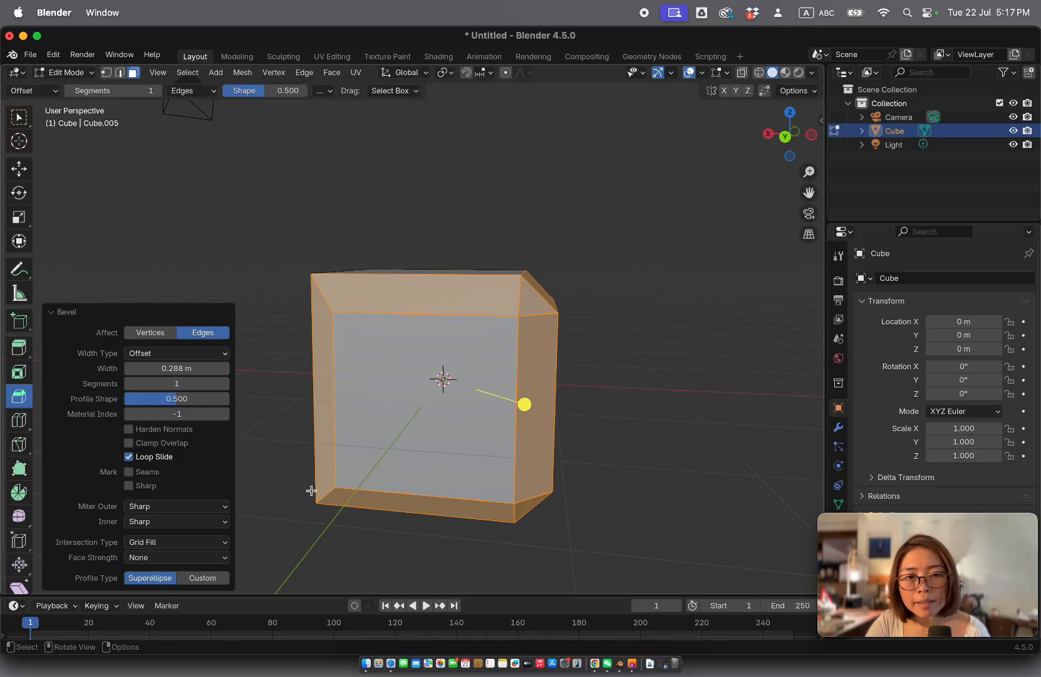
{"action": "scroll", "coordinate": [489, 276], "scroll_direction": "right", "scroll_amount": 3}
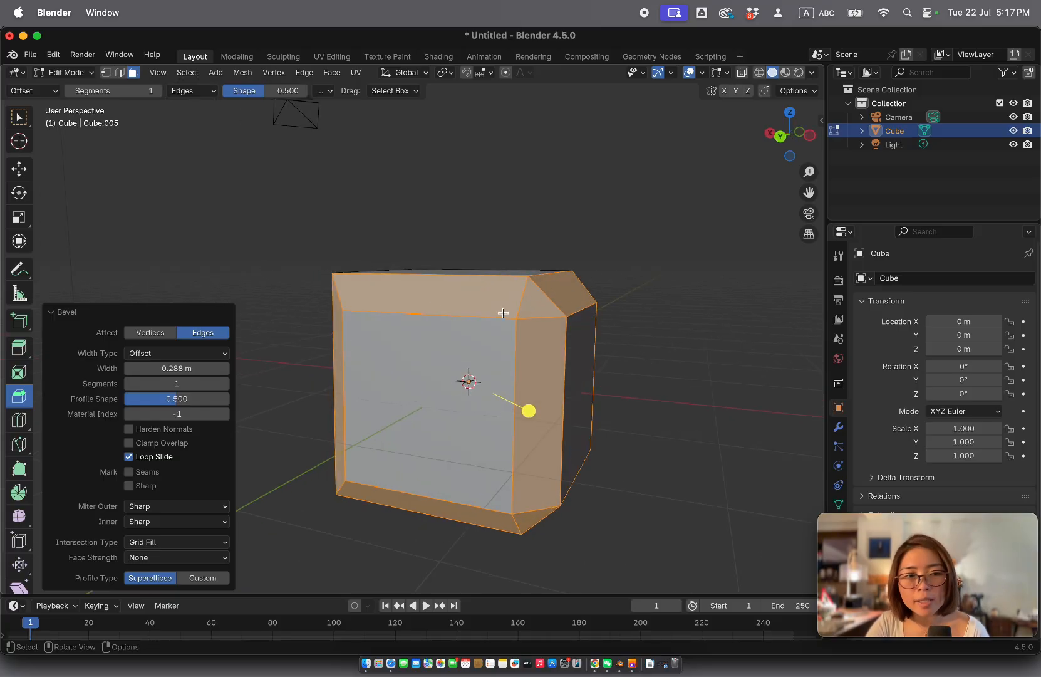
{"action": "left_click_drag", "start_coordinate": [226, 369], "coordinate": [88, 369]}
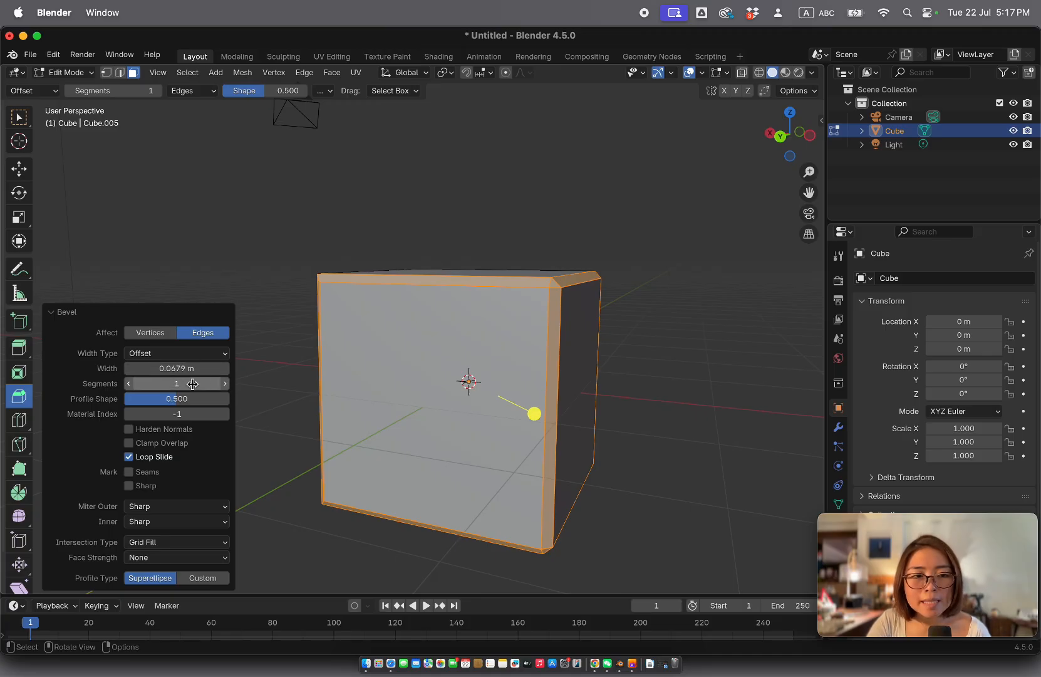
Set the edge bevel to 3 segments for a rounder profile.
{"action": "left_click_drag", "start_coordinate": [193, 384], "coordinate": [193, 384]}
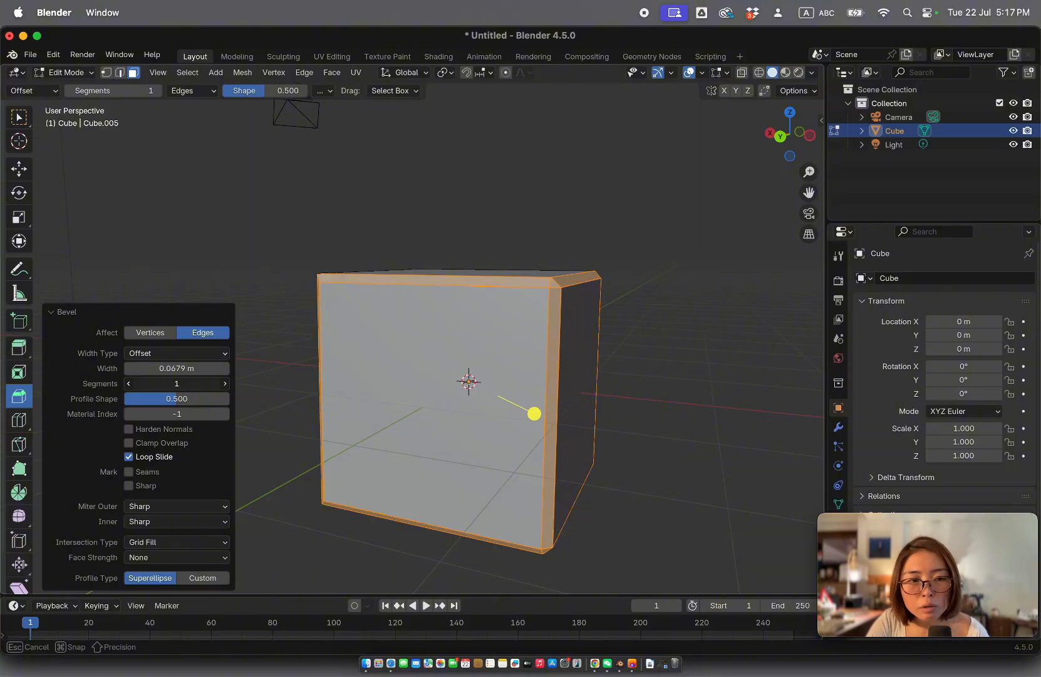
{"action": "scroll", "coordinate": [539, 415], "scroll_direction": "up", "scroll_amount": 1}
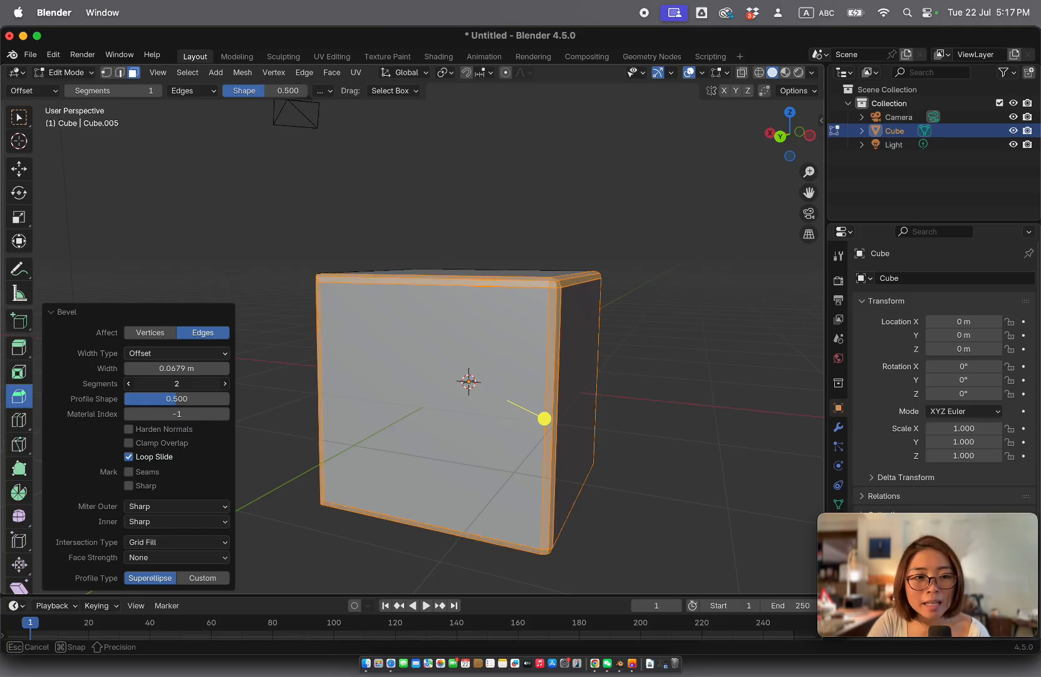
{"action": "left_click_drag", "start_coordinate": [181, 384], "coordinate": [191, 384]}
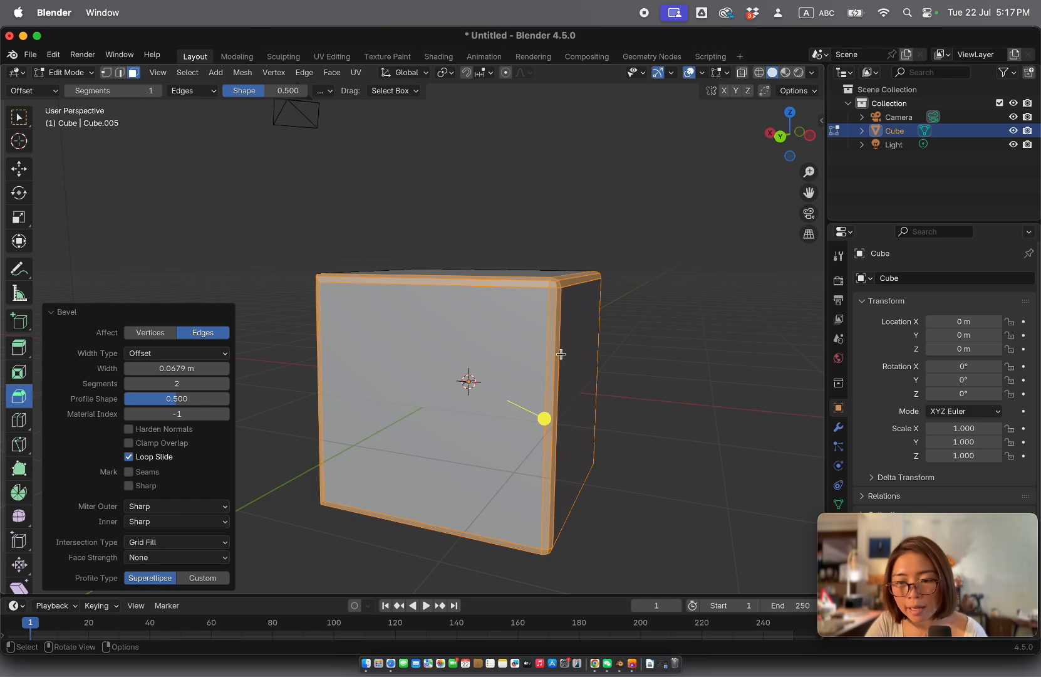
{"action": "left_click", "coordinate": [224, 384]}
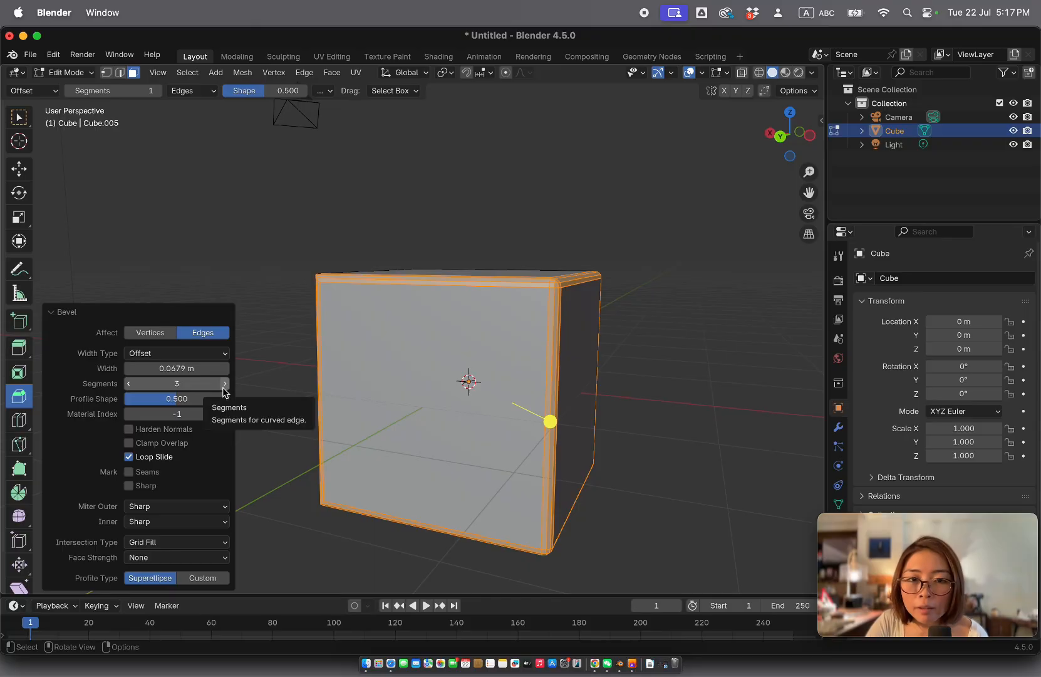
Inspect the three-segment bevel up close from several sides and return the cube to Object Mode.
{"action": "scroll", "coordinate": [571, 362], "scroll_direction": "up", "scroll_amount": 3, "text": "ctrl"}
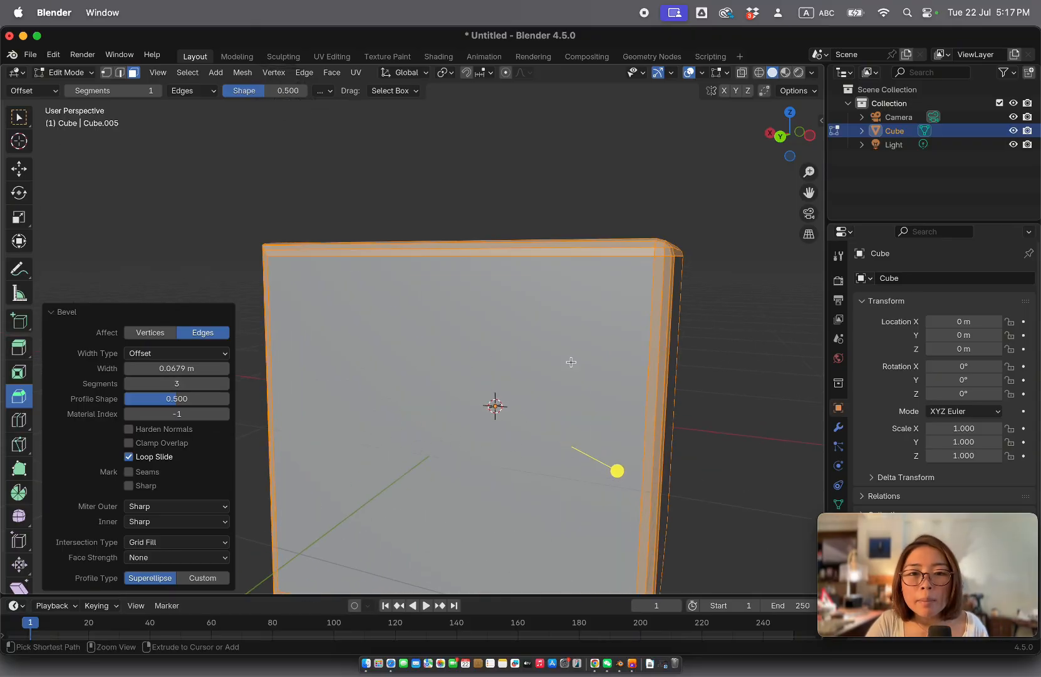
{"action": "scroll", "coordinate": [571, 362], "scroll_direction": "right", "scroll_amount": 3}
{"action": "scroll", "coordinate": [570, 362], "scroll_direction": "right", "scroll_amount": 5}
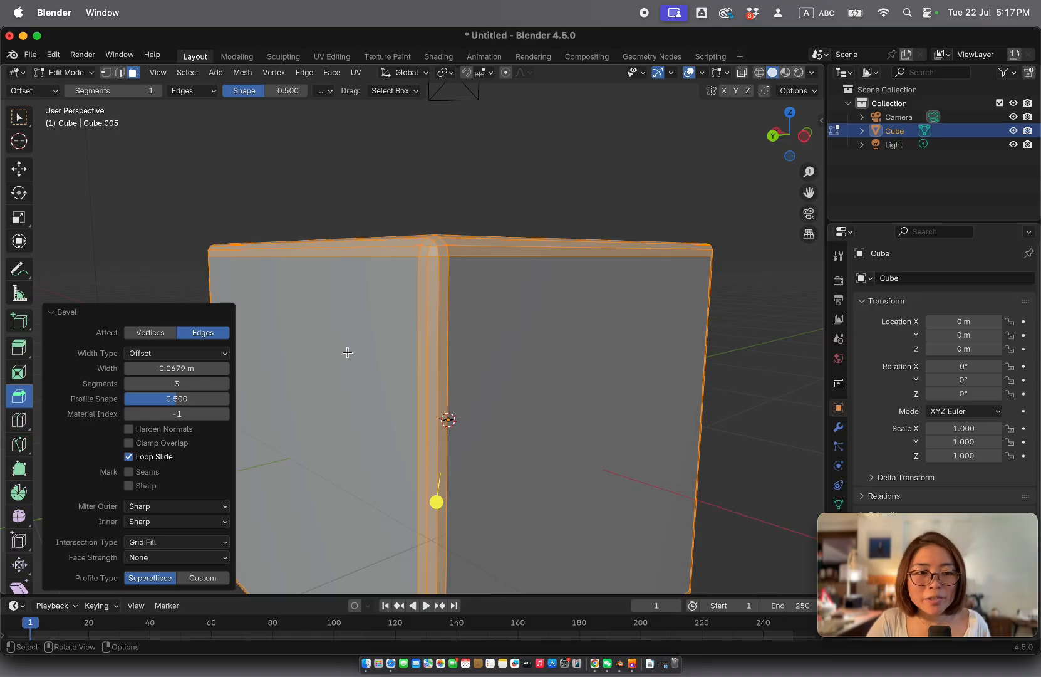
{"action": "scroll", "coordinate": [347, 352], "scroll_direction": "down", "scroll_amount": 10}
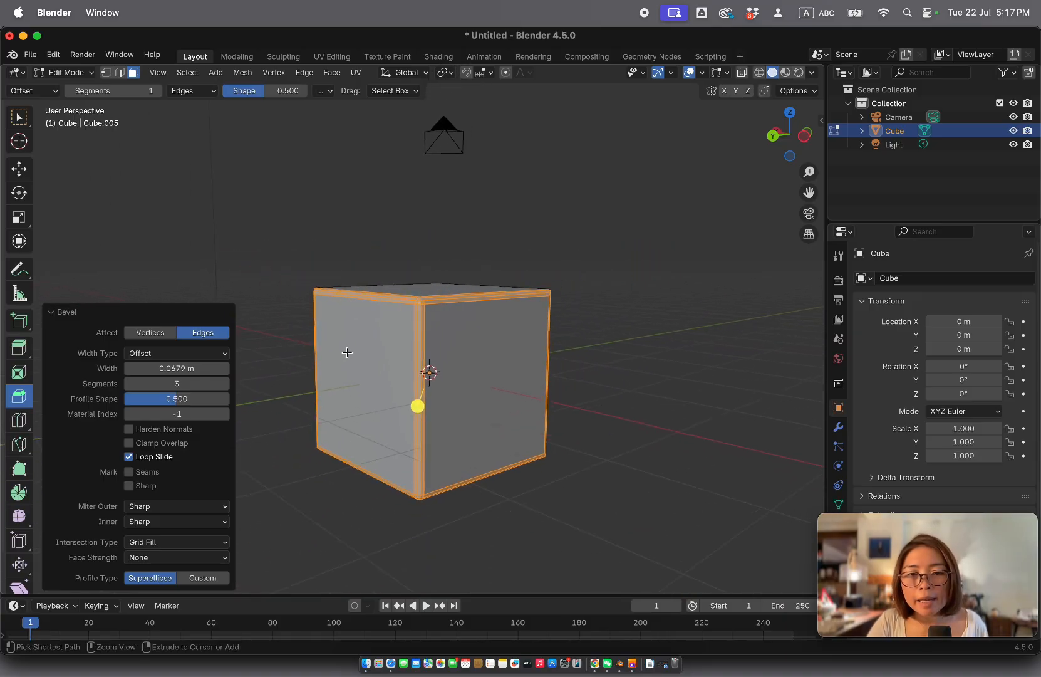
{"action": "scroll", "coordinate": [347, 352], "scroll_direction": "left", "scroll_amount": 8}
{"action": "scroll", "coordinate": [347, 352], "scroll_direction": "right", "scroll_amount": 3}
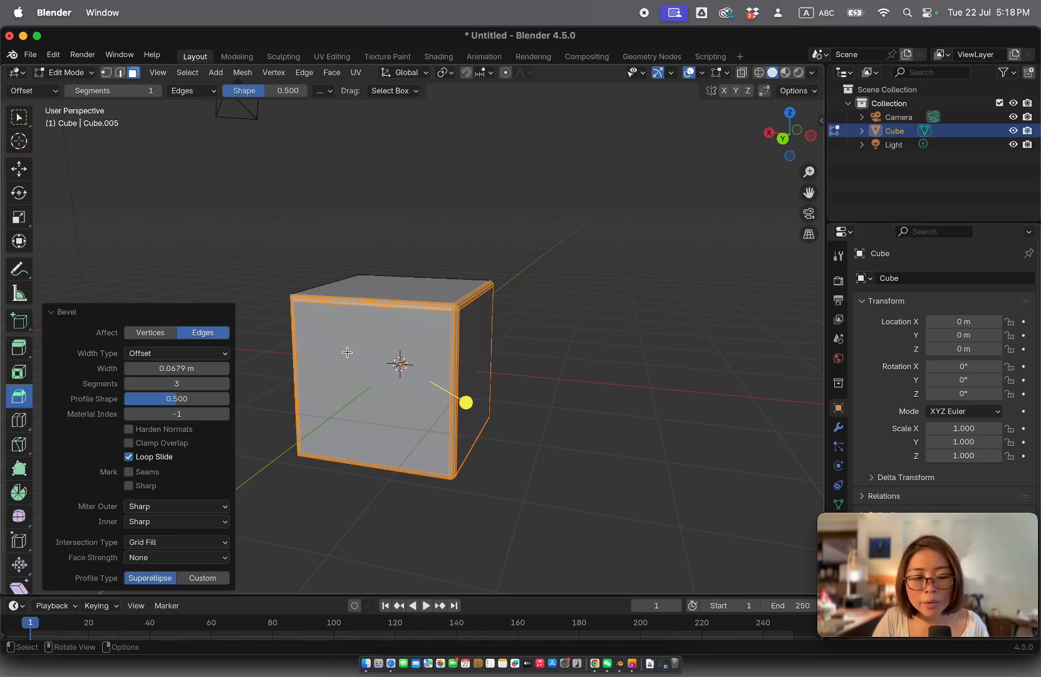
{"action": "scroll", "coordinate": [347, 353], "scroll_direction": "down", "scroll_amount": 5}
{"action": "key", "text": "Tab"}
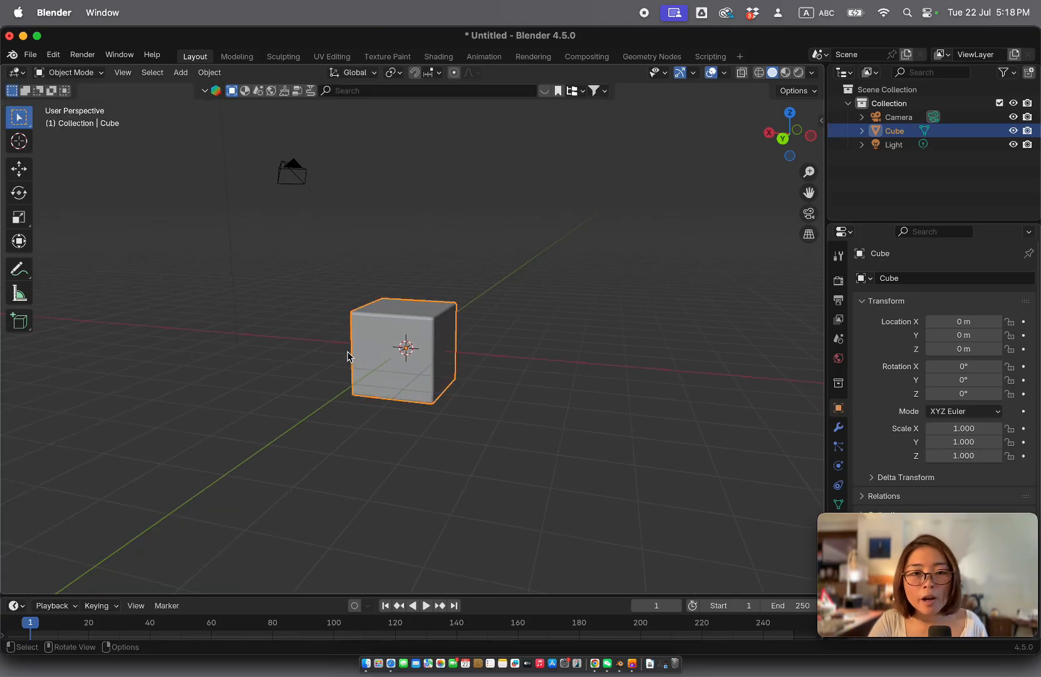
Delete the beveled cube and add a new default cube mesh at the origin.
{"action": "scroll", "coordinate": [545, 352], "scroll_direction": "down", "scroll_amount": 2}
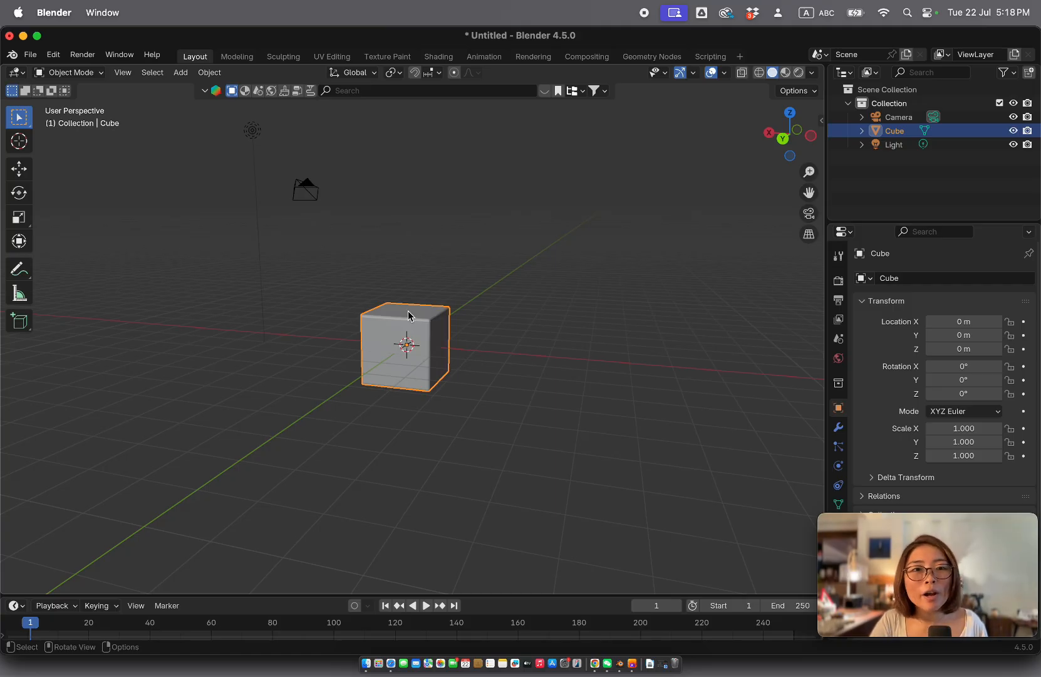
{"action": "scroll", "coordinate": [408, 316], "scroll_direction": "down", "scroll_amount": 1}
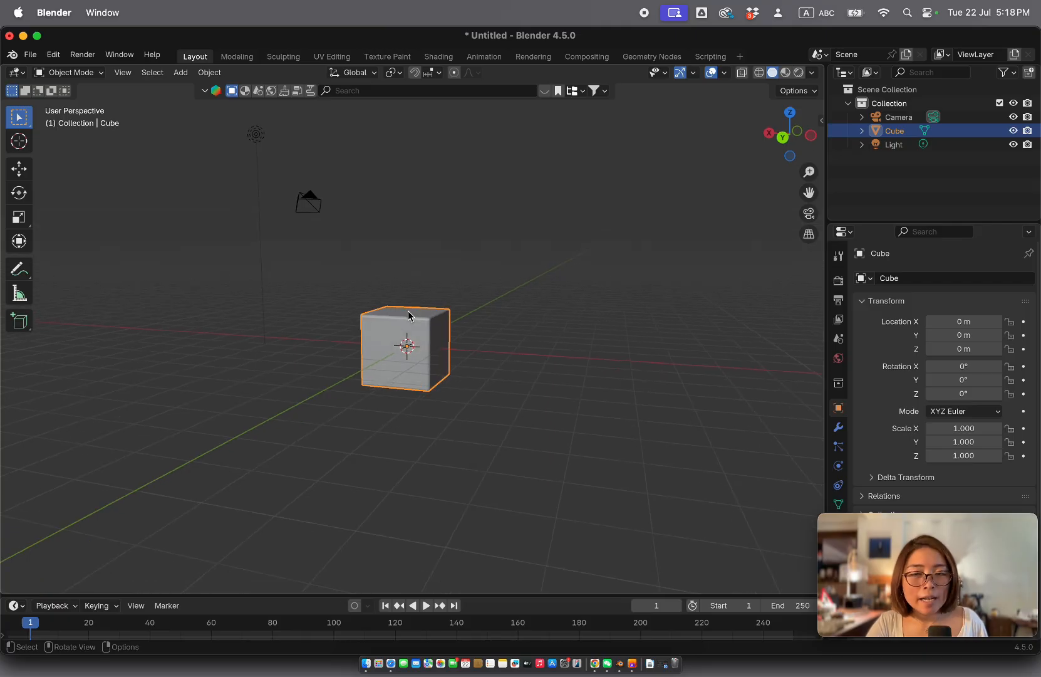
{"action": "scroll", "coordinate": [408, 315], "scroll_direction": "up", "scroll_amount": 4}
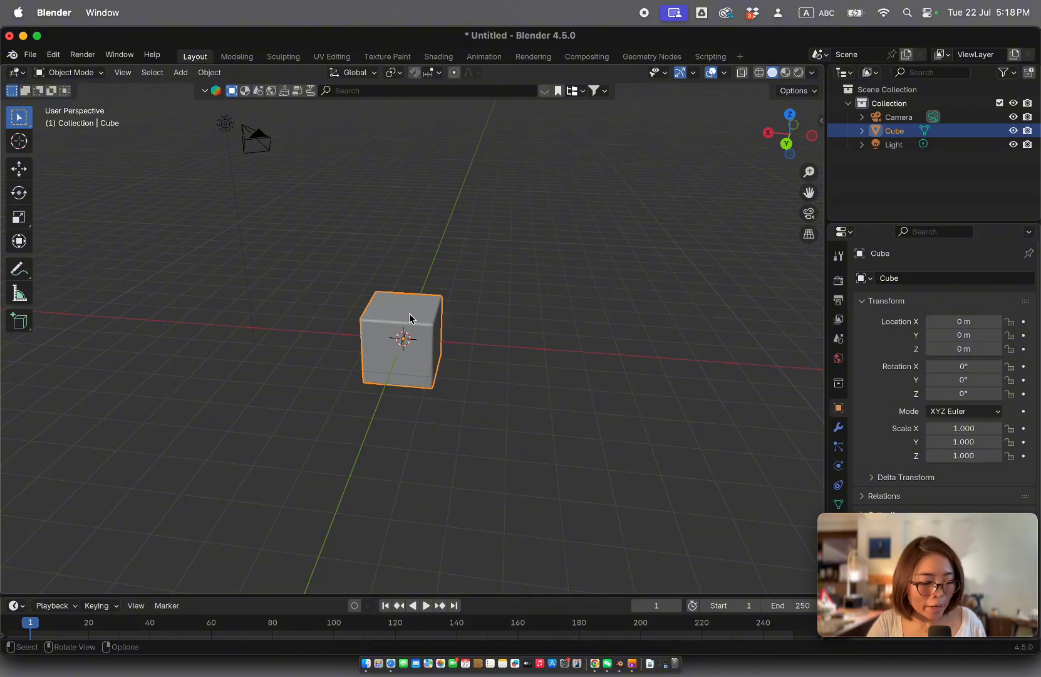
{"action": "key", "text": "x"}
{"action": "left_click", "coordinate": [417, 321]}
{"action": "key", "text": "shift+a"}
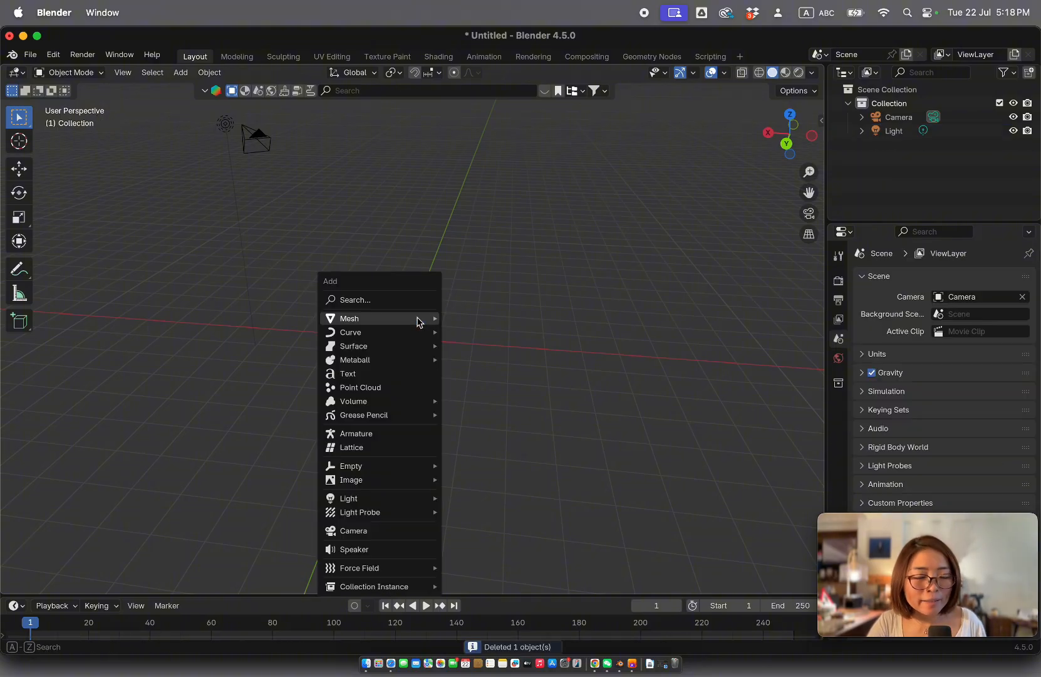
{"action": "mouse_move", "coordinate": [418, 320]}
{"action": "left_click", "coordinate": [482, 329]}
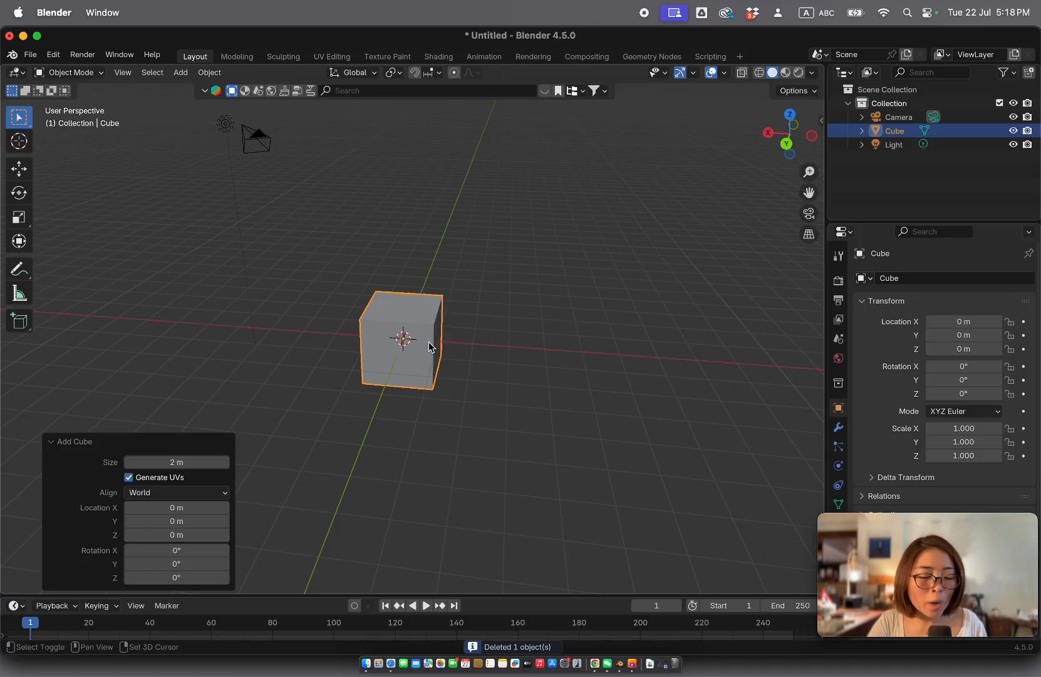
Add a second cube and move it along the X axis to about -5.1 m, beside the first.
{"action": "key", "text": "shift+a"}
{"action": "mouse_move", "coordinate": [429, 343]}
{"action": "left_click", "coordinate": [479, 357]}
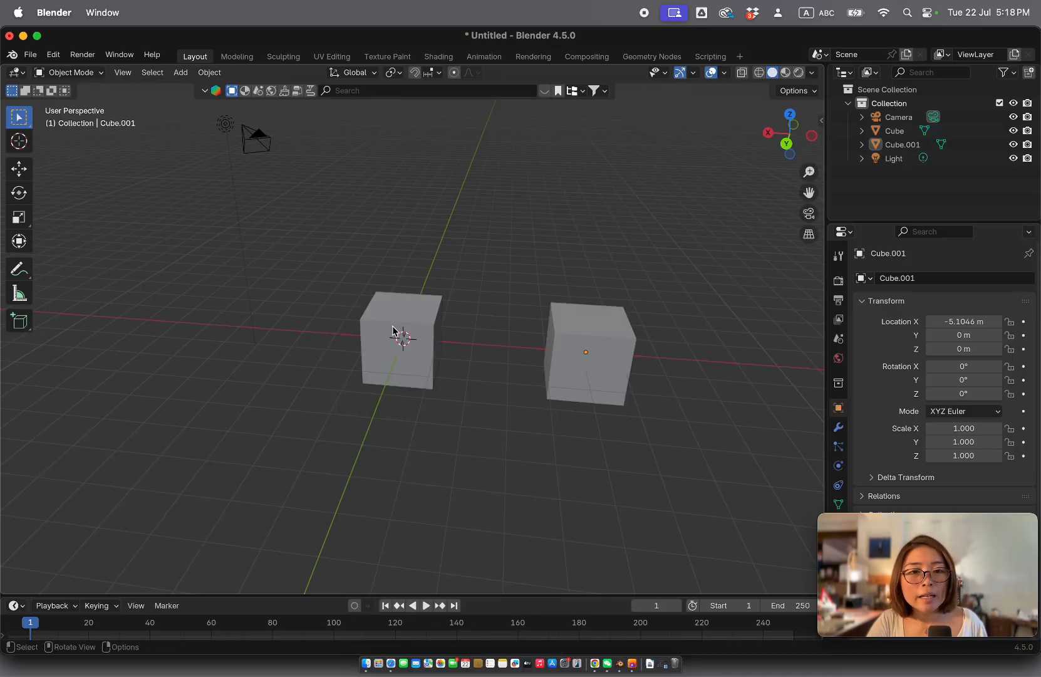
Stretch the mesh of the cube at the origin to 4 m along X in Edit Mode and return to Object Mode.
{"action": "left_click", "coordinate": [395, 337]}
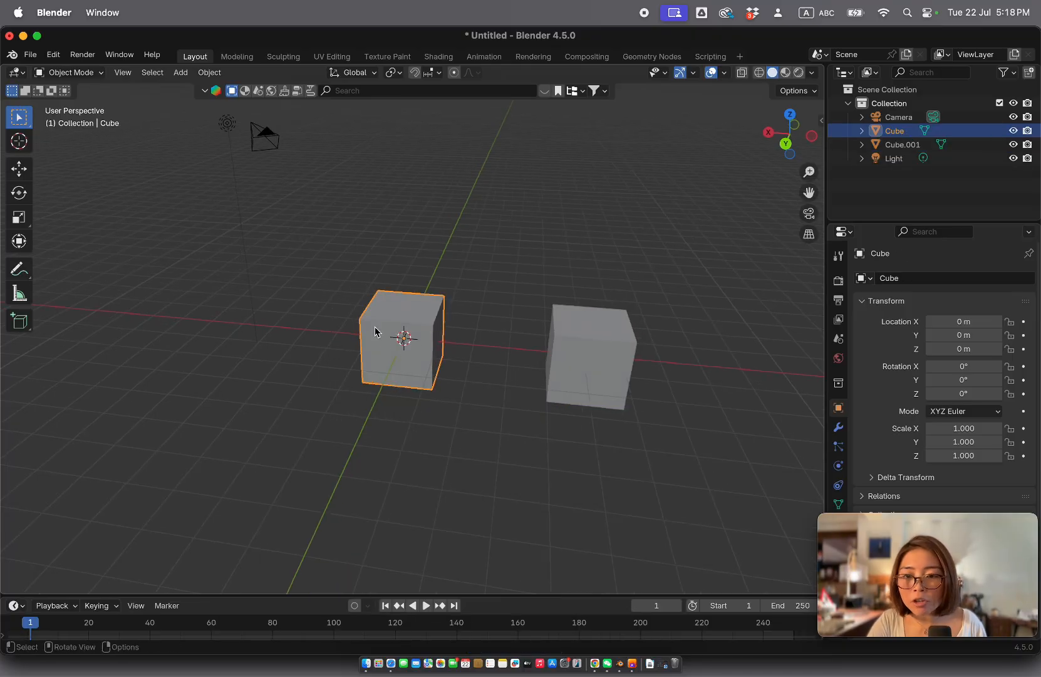
{"action": "key", "text": "Tab"}
{"action": "key", "text": "s"}
{"action": "key", "text": "x"}
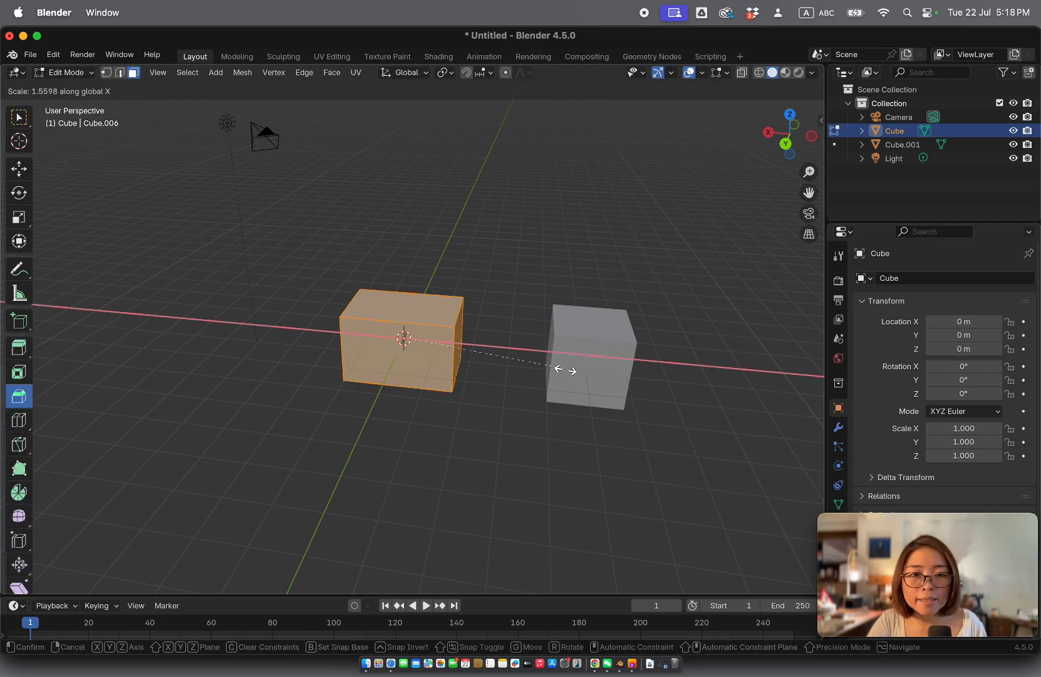
{"action": "left_click", "coordinate": [558, 367]}
{"action": "key", "text": "Tab"}
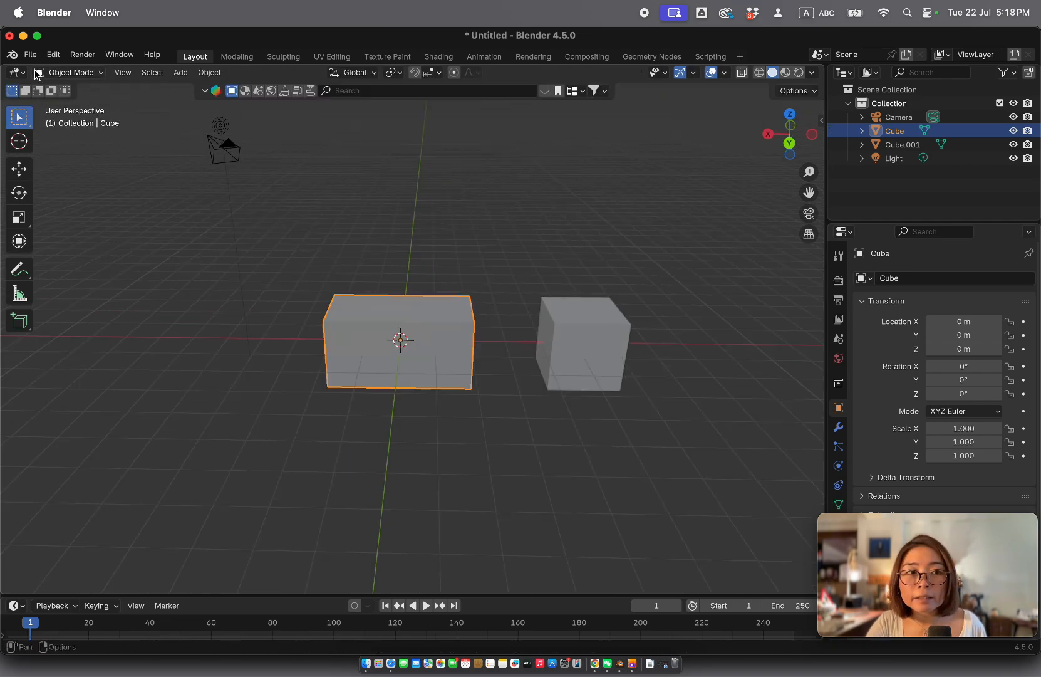
Scale the second cube by 2 along the X axis while staying in Object Mode.
{"action": "scroll", "coordinate": [577, 329], "scroll_direction": "right", "scroll_amount": 5, "text": "shift"}
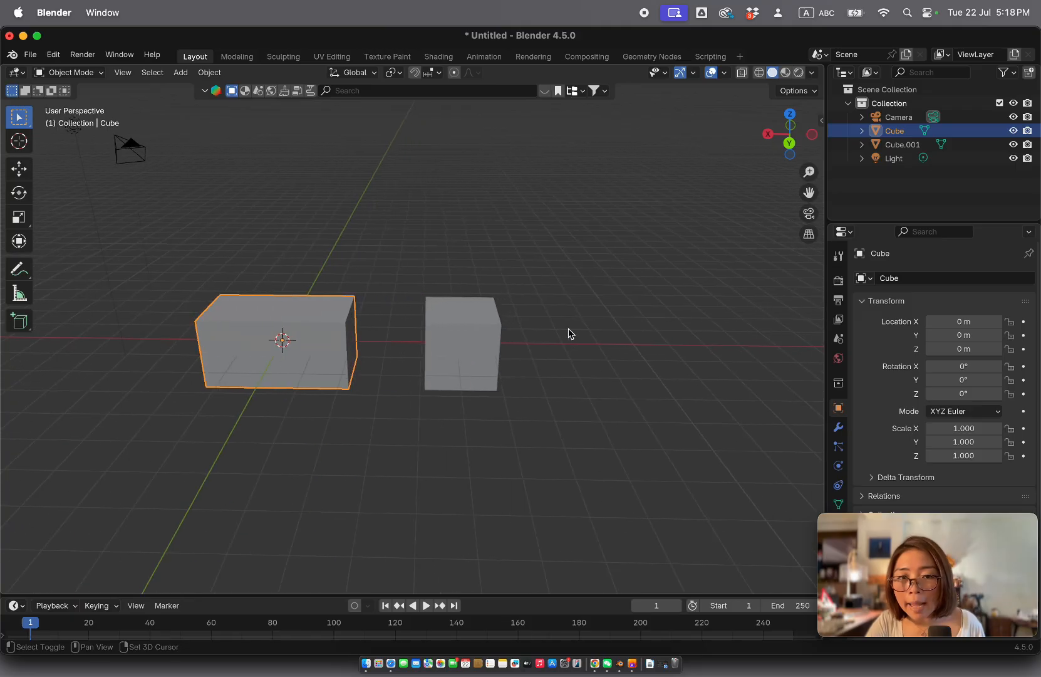
{"action": "left_click", "coordinate": [450, 326]}
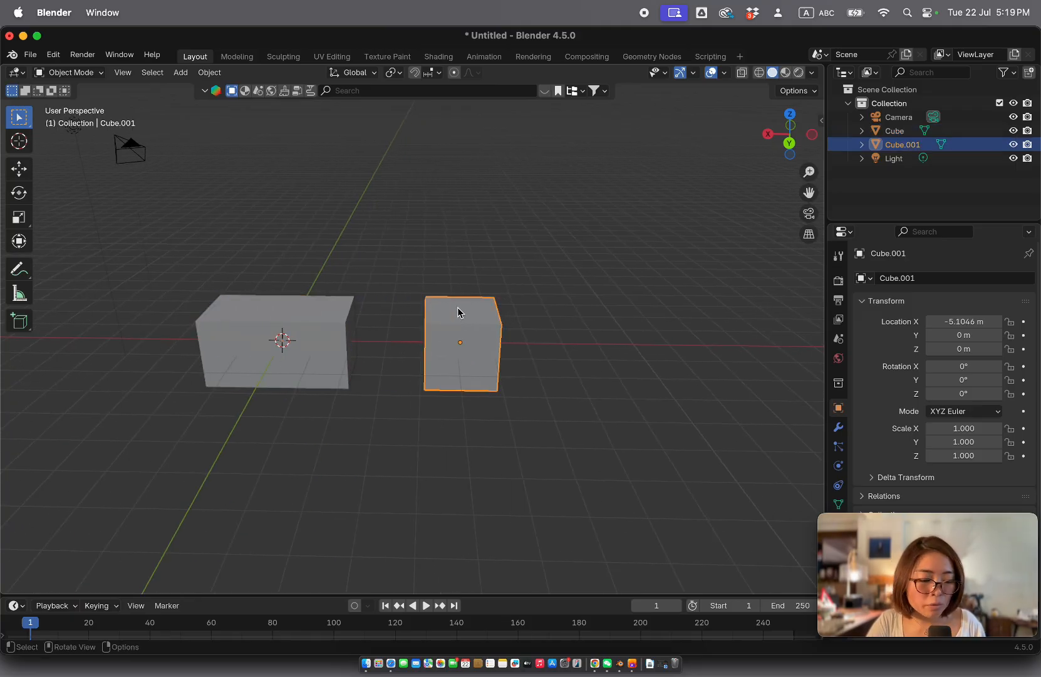
{"action": "key", "text": "s"}
{"action": "type", "text": "x"}
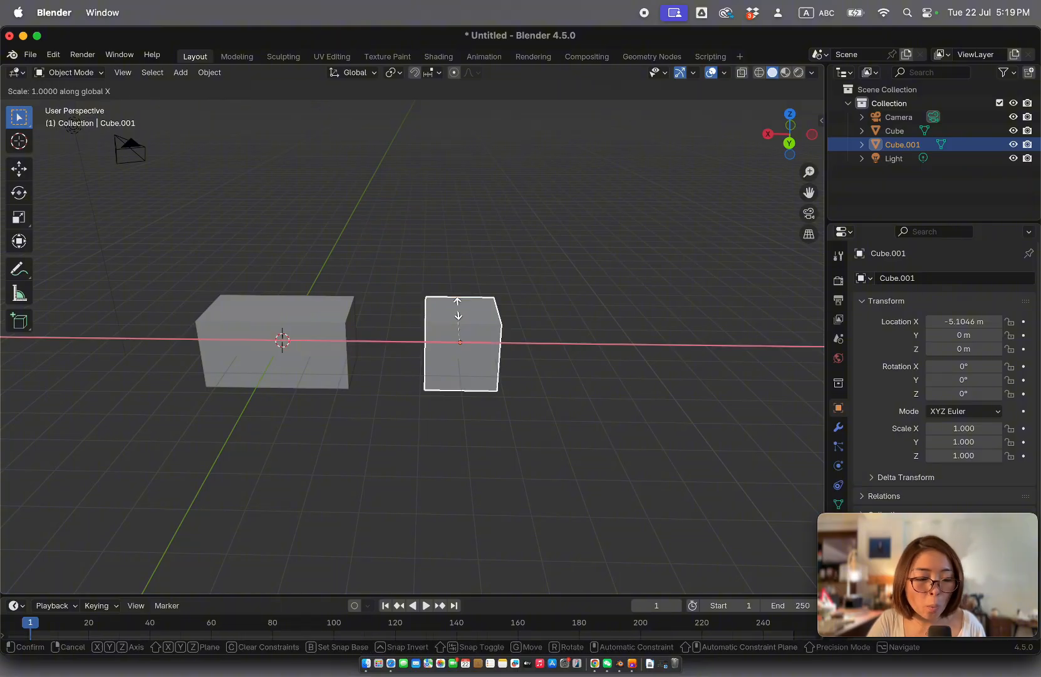
{"action": "type", "text": "2"}
{"action": "key", "text": "Return"}
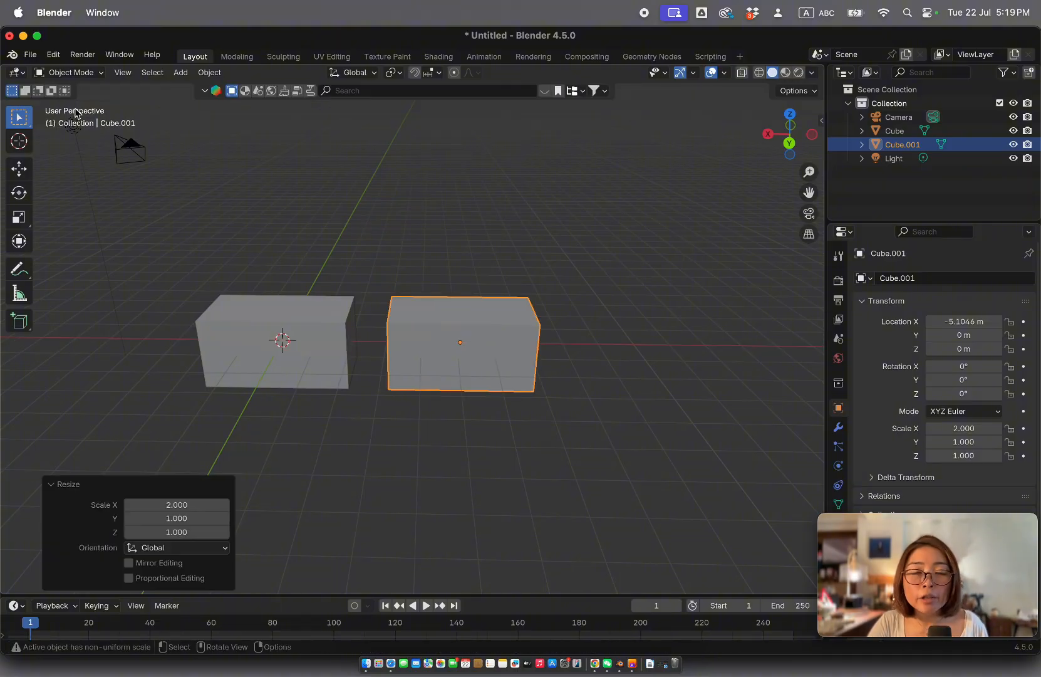
Show the transform properties in the viewport and compare the scale and dimensions of the two stretched cubes.
{"action": "left_click", "coordinate": [699, 364]}
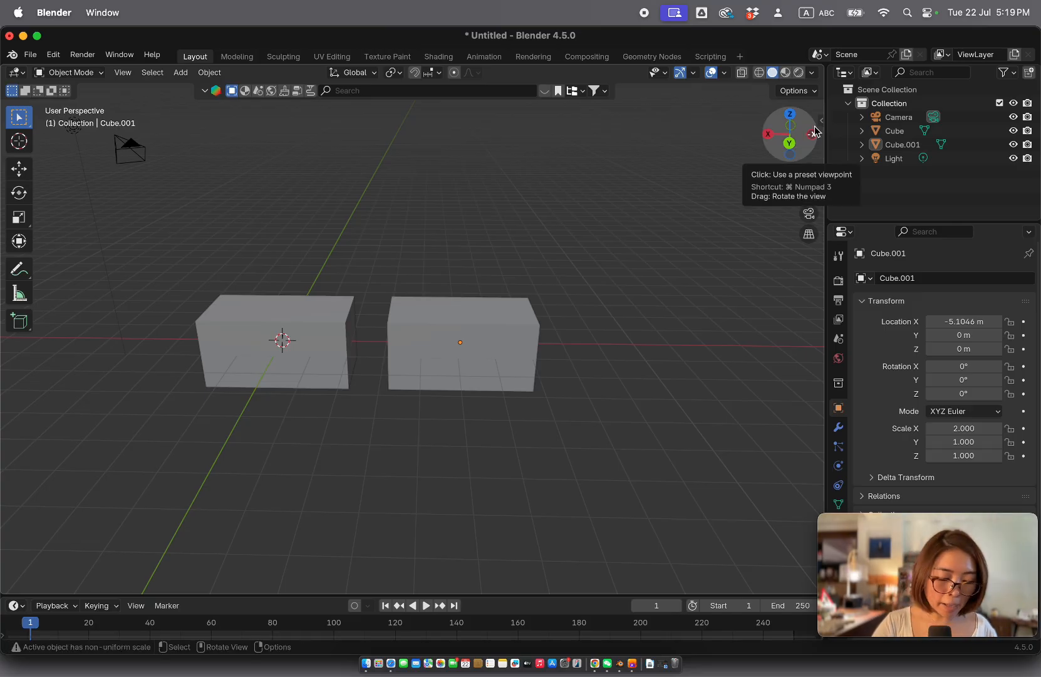
{"action": "key", "text": "n"}
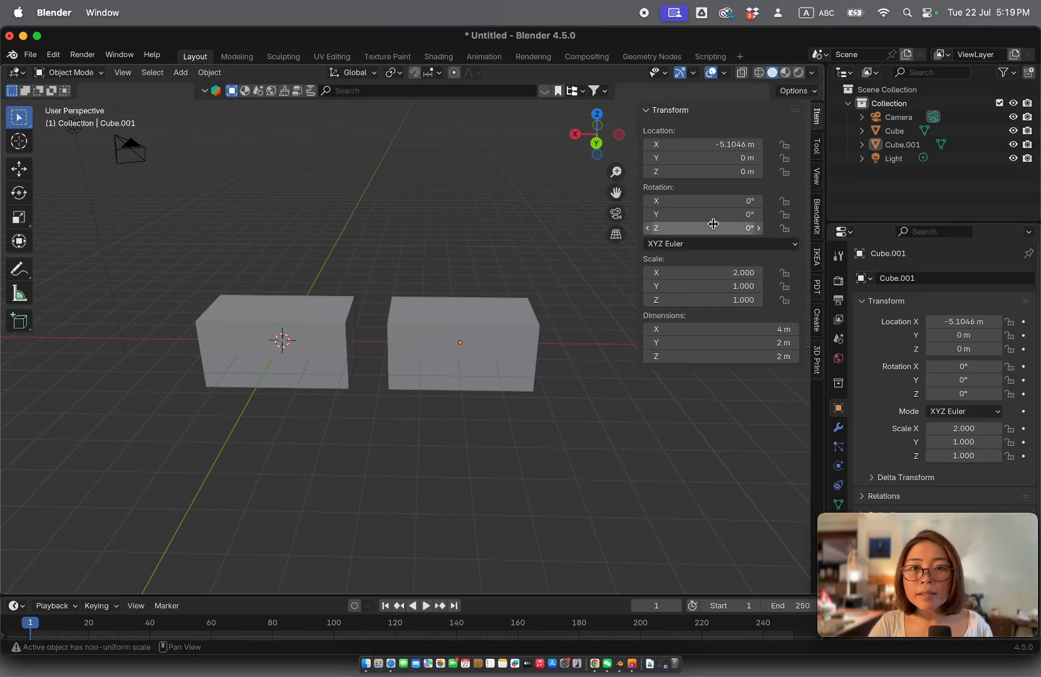
{"action": "left_click", "coordinate": [413, 345]}
{"action": "left_click", "coordinate": [296, 342]}
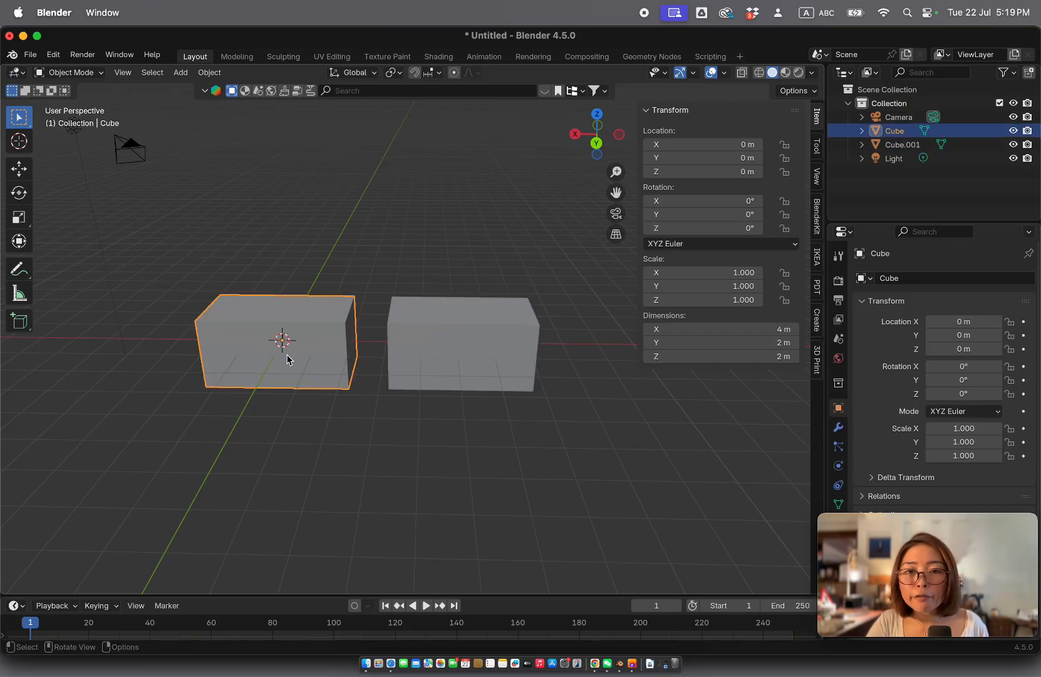
{"action": "scroll", "coordinate": [291, 348], "scroll_direction": "down", "scroll_amount": 4}
{"action": "scroll", "coordinate": [291, 349], "scroll_direction": "down", "scroll_amount": 2}
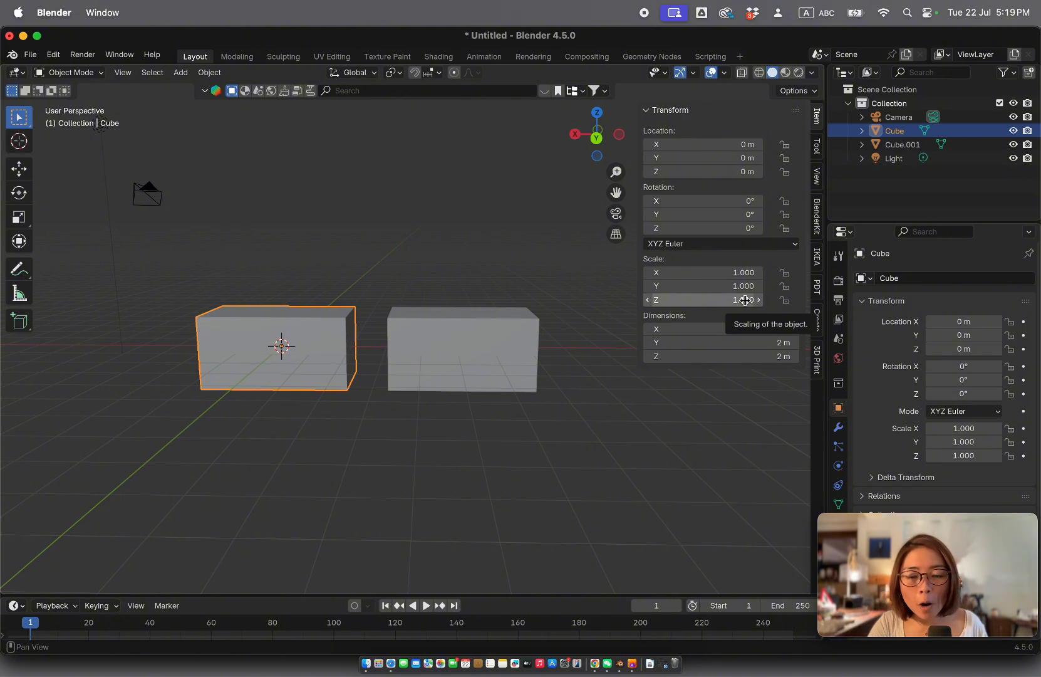
{"action": "left_click", "coordinate": [489, 339]}
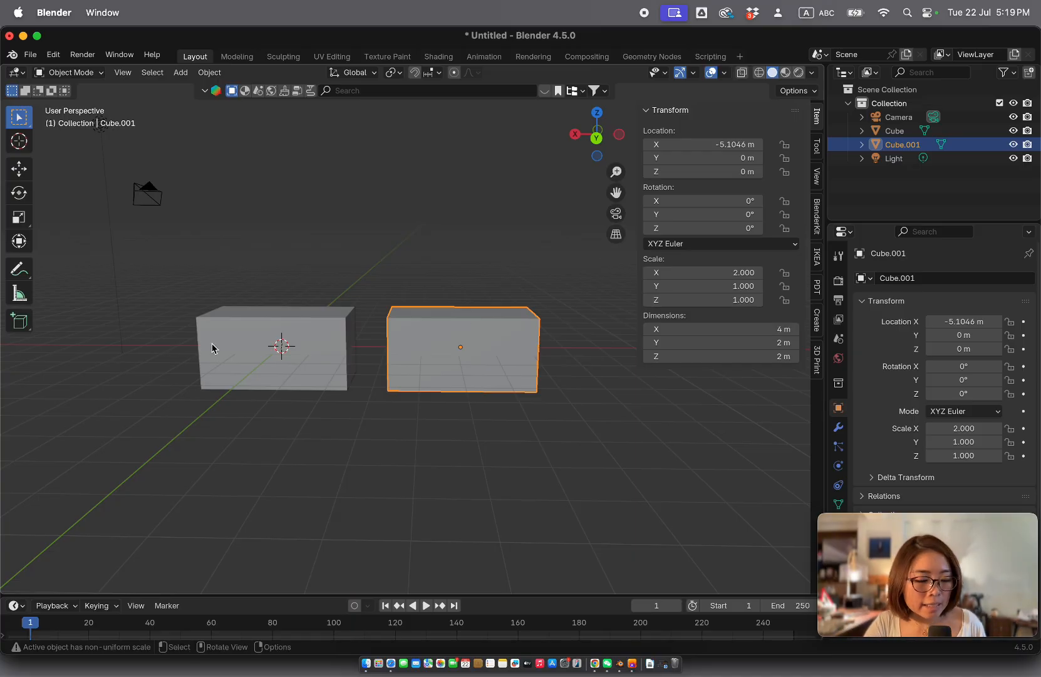
Bevel all edges of the stretched cube at the origin in Edit Mode with a width of about 0.37 m.
{"action": "left_click", "coordinate": [250, 374]}
{"action": "key", "text": "Tab"}
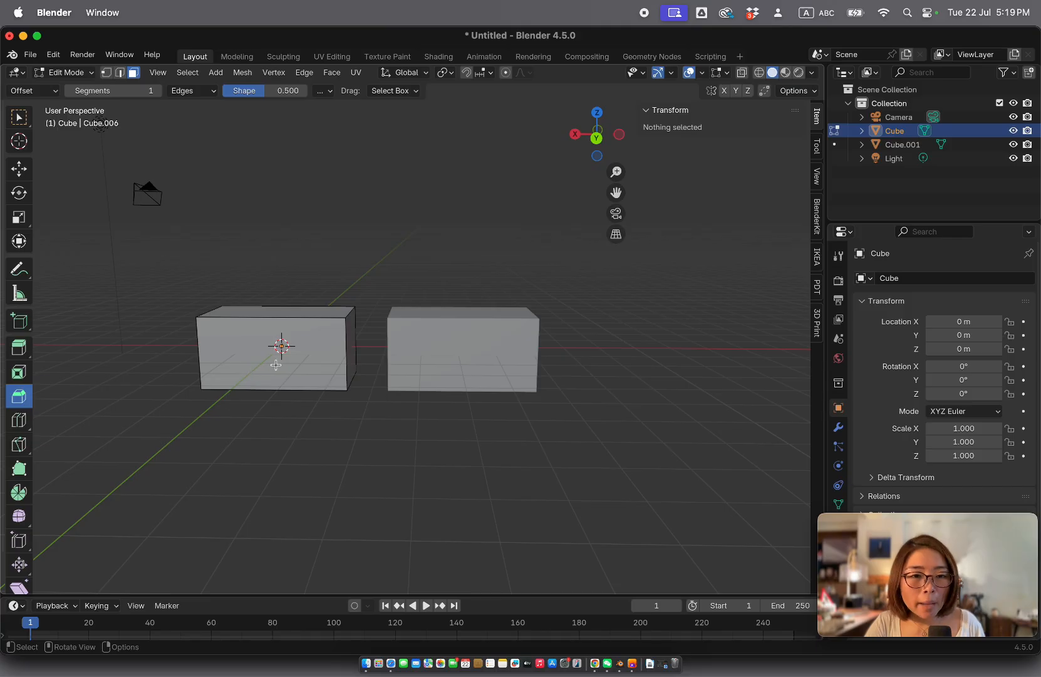
{"action": "key", "text": "Tab"}
{"action": "key", "text": "Tab"}
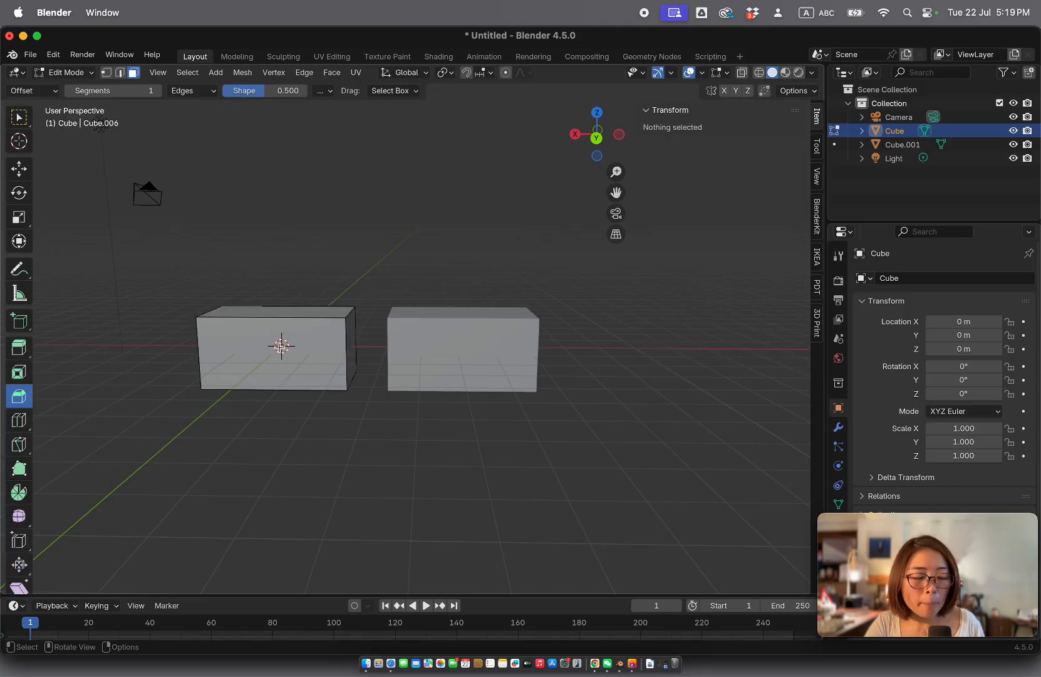
{"action": "key", "text": "a"}
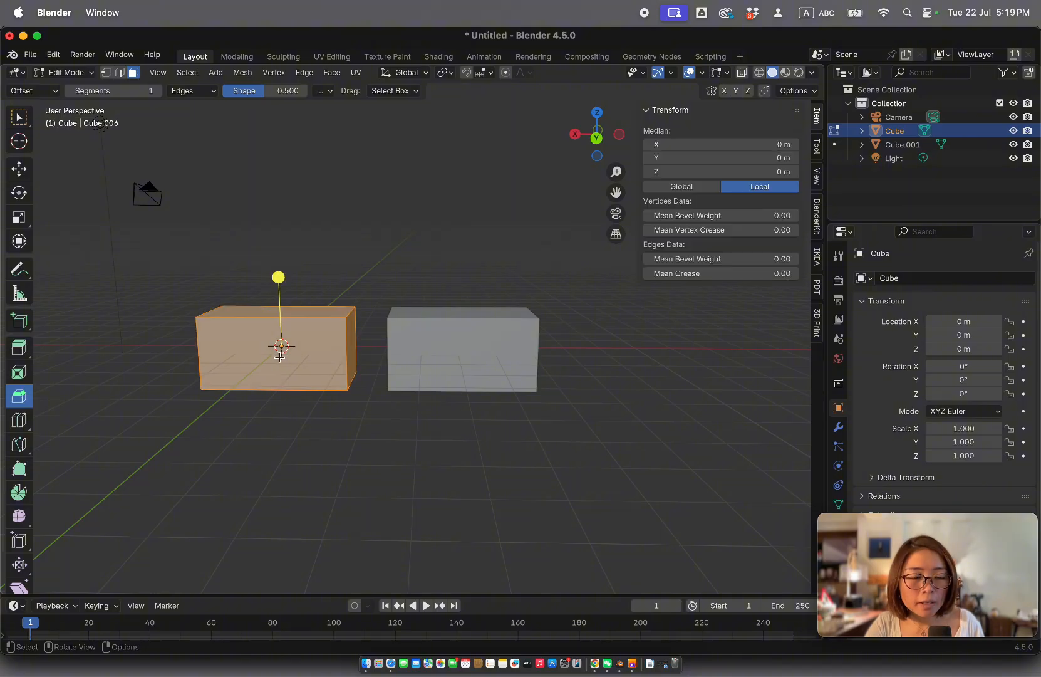
{"action": "left_click_drag", "start_coordinate": [278, 276], "coordinate": [280, 268]}
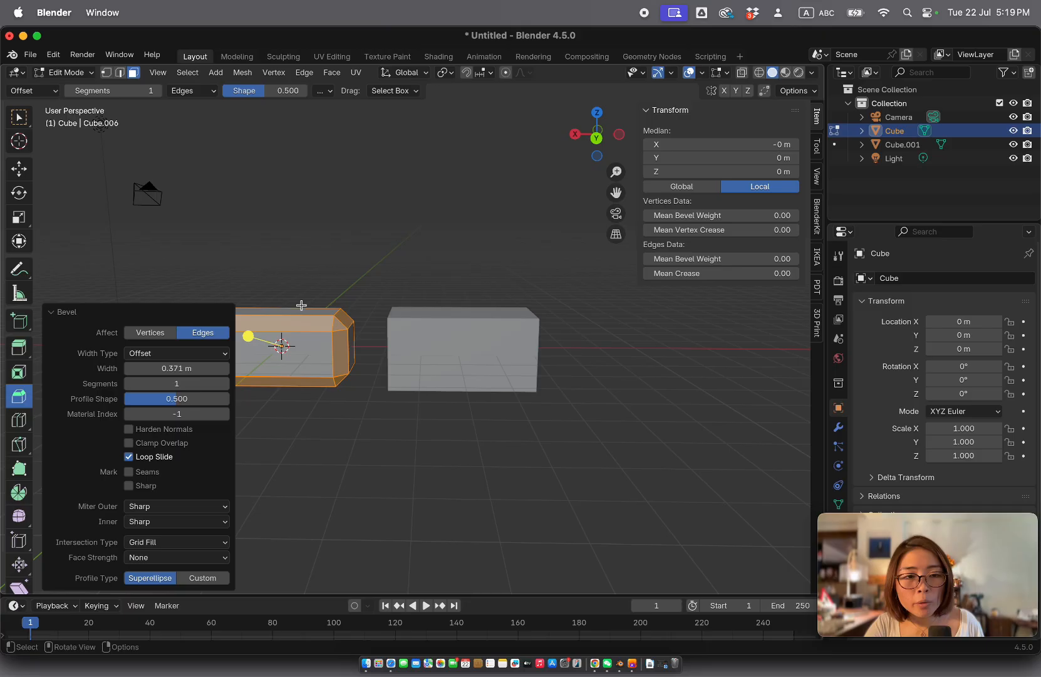
{"action": "left_click", "coordinate": [328, 425]}
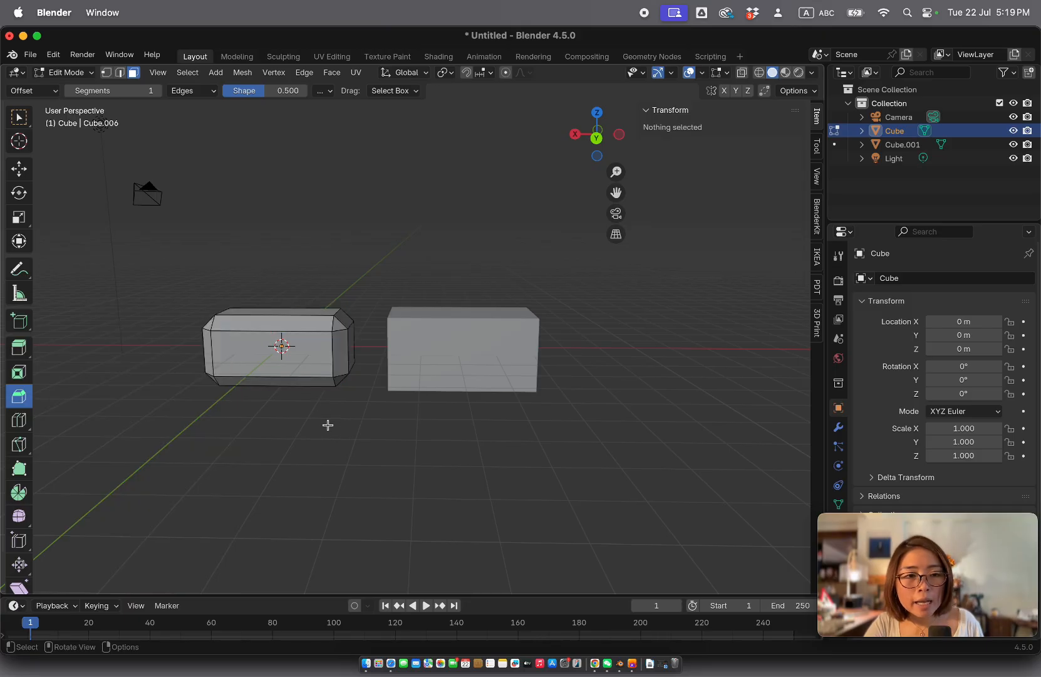
Compare the bevel faces along the front edges of the cube at the origin, and return to Object Mode.
{"action": "left_click", "coordinate": [238, 317]}
{"action": "left_click", "coordinate": [341, 348]}
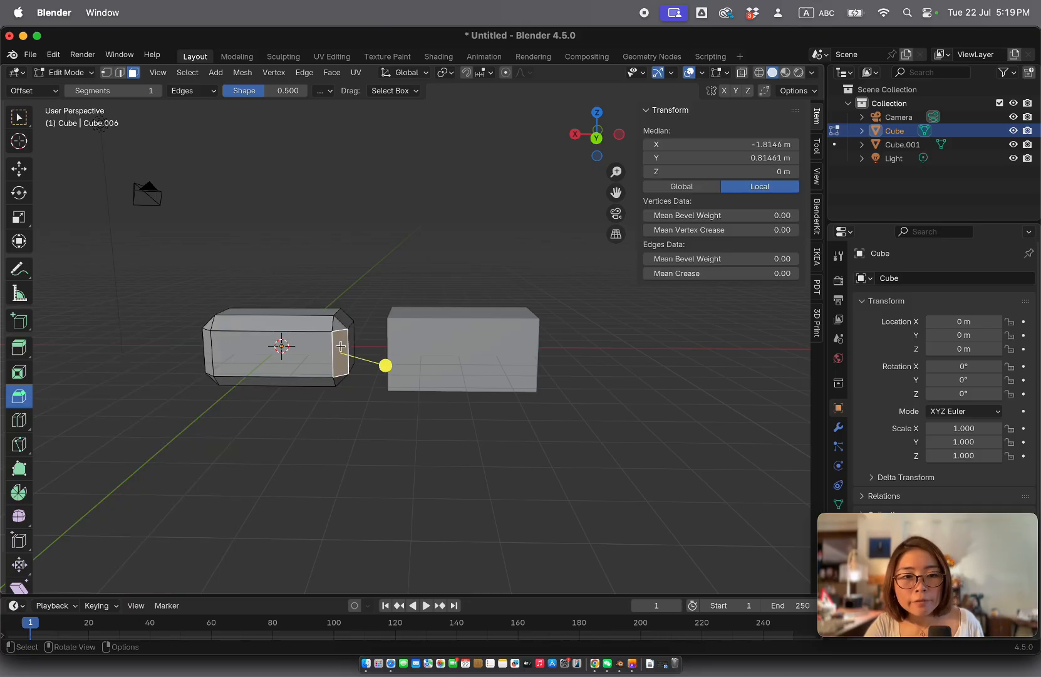
{"action": "left_click", "coordinate": [286, 379]}
{"action": "left_click", "coordinate": [265, 326]}
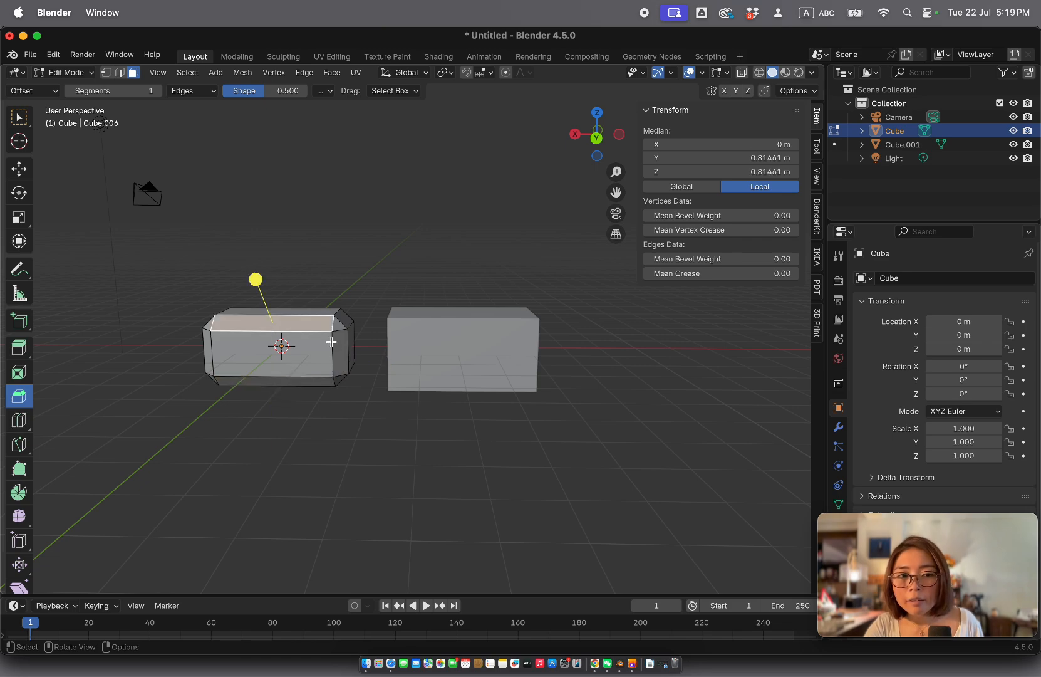
{"action": "left_click", "coordinate": [339, 350]}
{"action": "left_click", "coordinate": [297, 380]}
{"action": "left_click", "coordinate": [294, 326]}
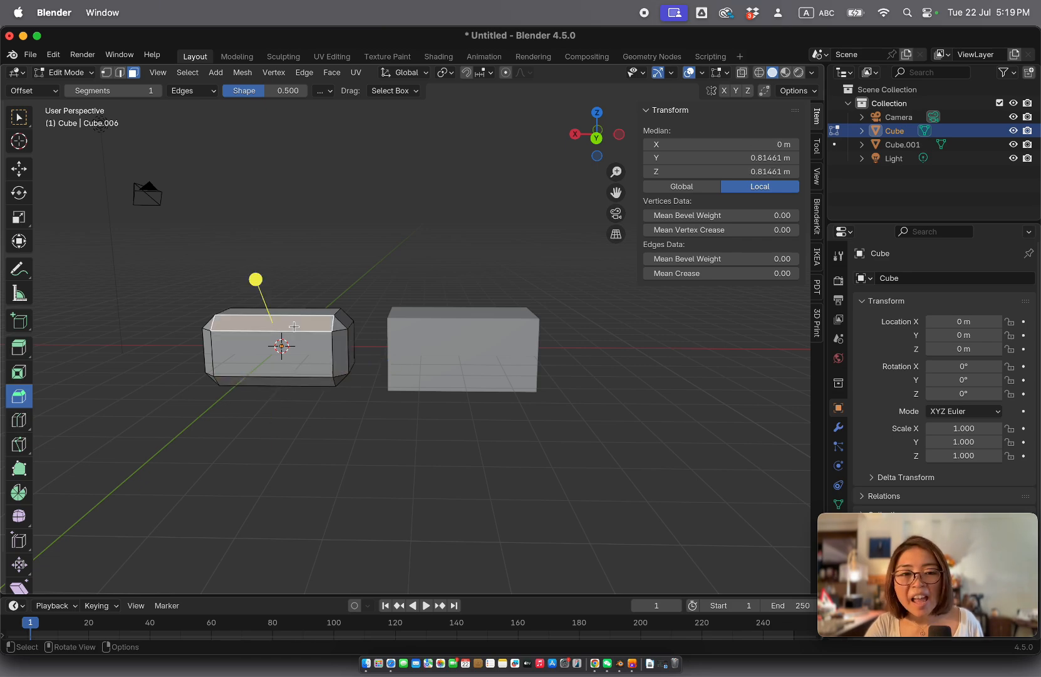
{"action": "left_click", "coordinate": [340, 352]}
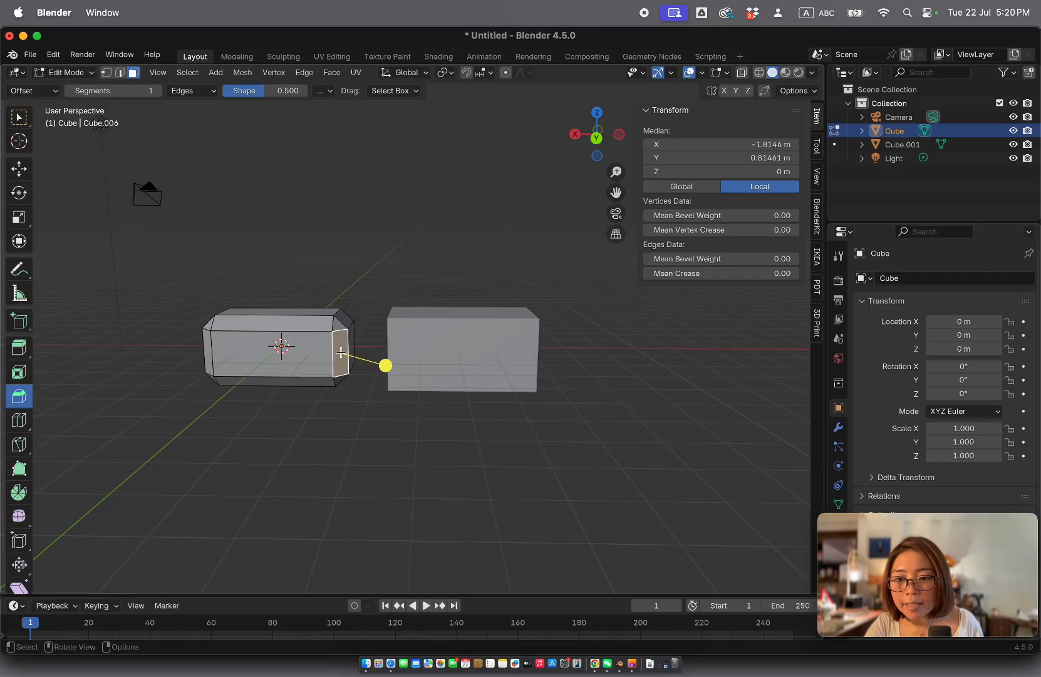
{"action": "key", "text": "Tab"}
Bevel all edges of the second cube in Edit Mode with a width of about 0.3 m, leaving its scale unapplied.
{"action": "left_click", "coordinate": [400, 363]}
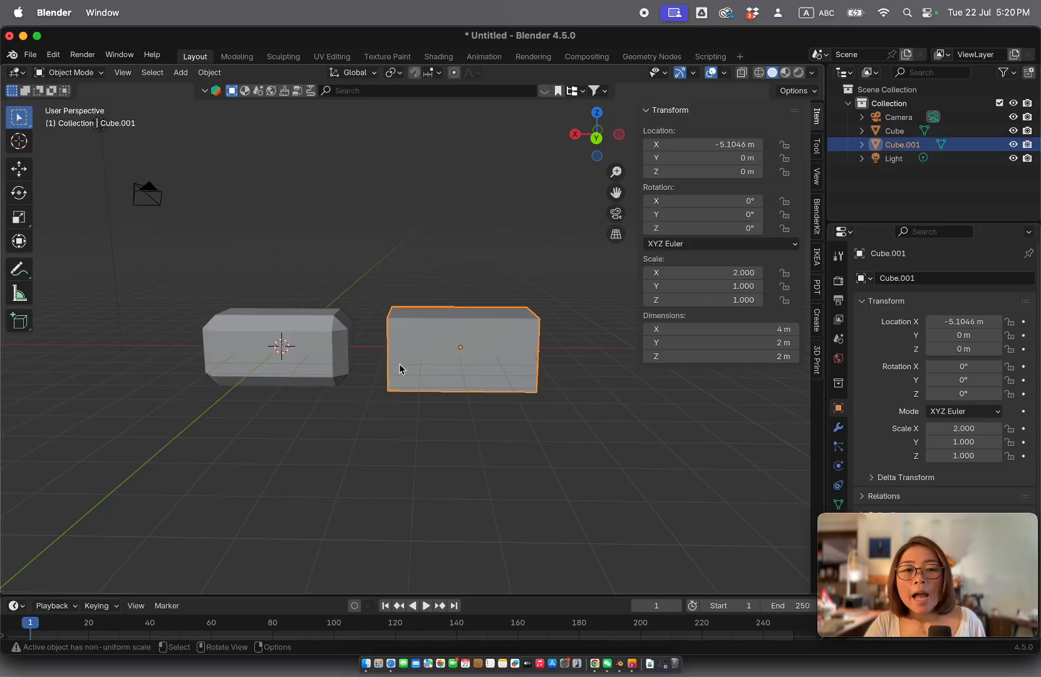
{"action": "key", "text": "Tab"}
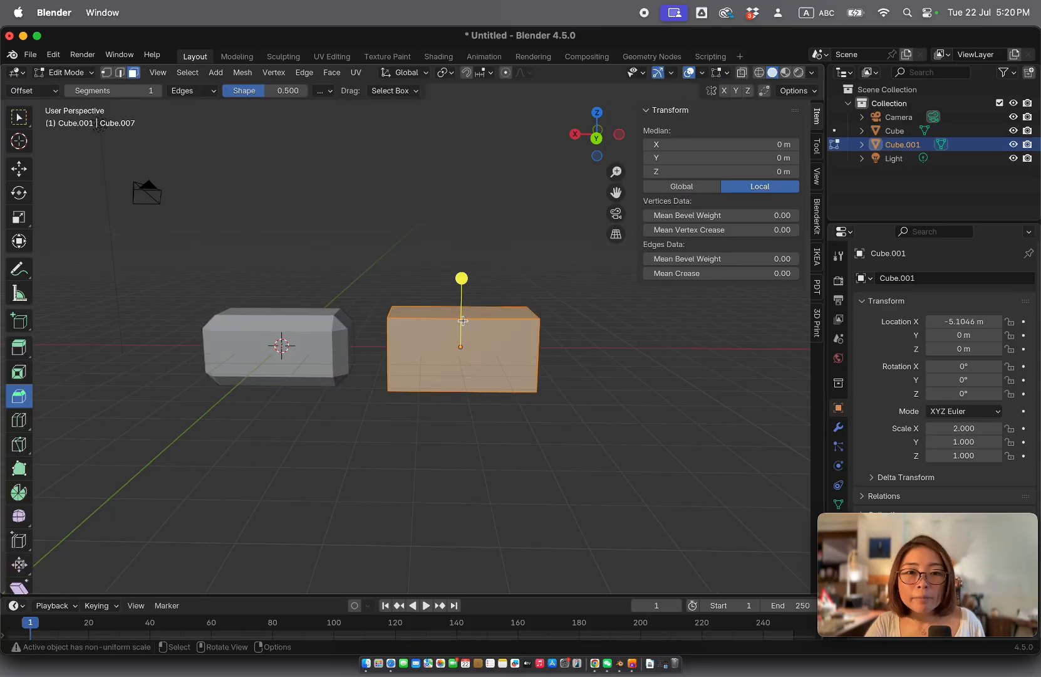
{"action": "left_click_drag", "start_coordinate": [462, 280], "coordinate": [468, 272]}
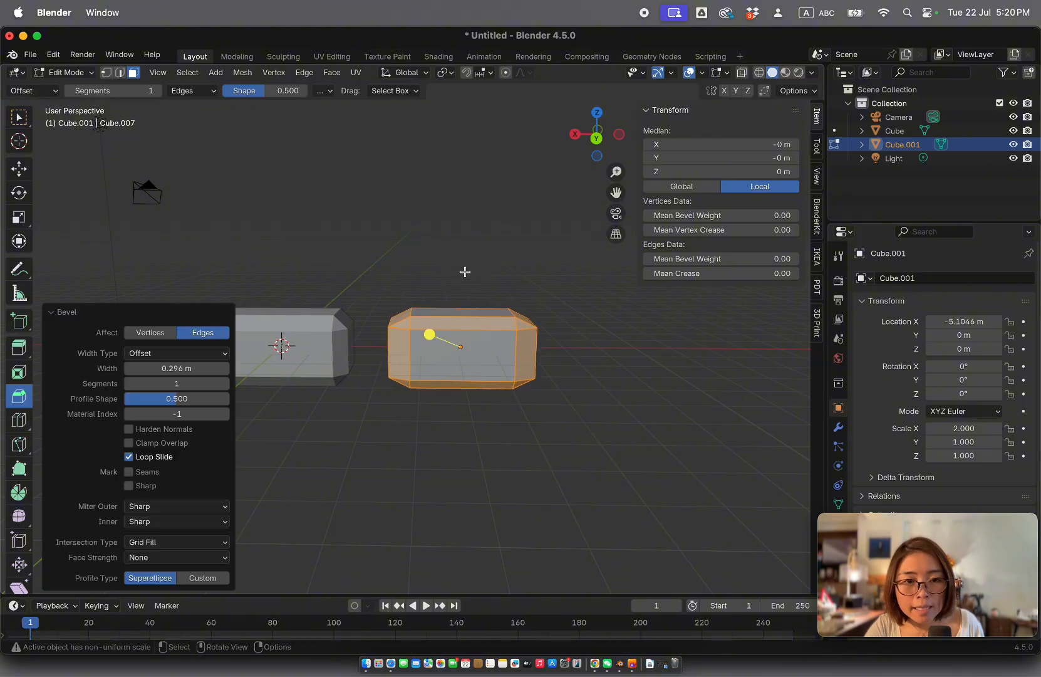
{"action": "left_click", "coordinate": [562, 363]}
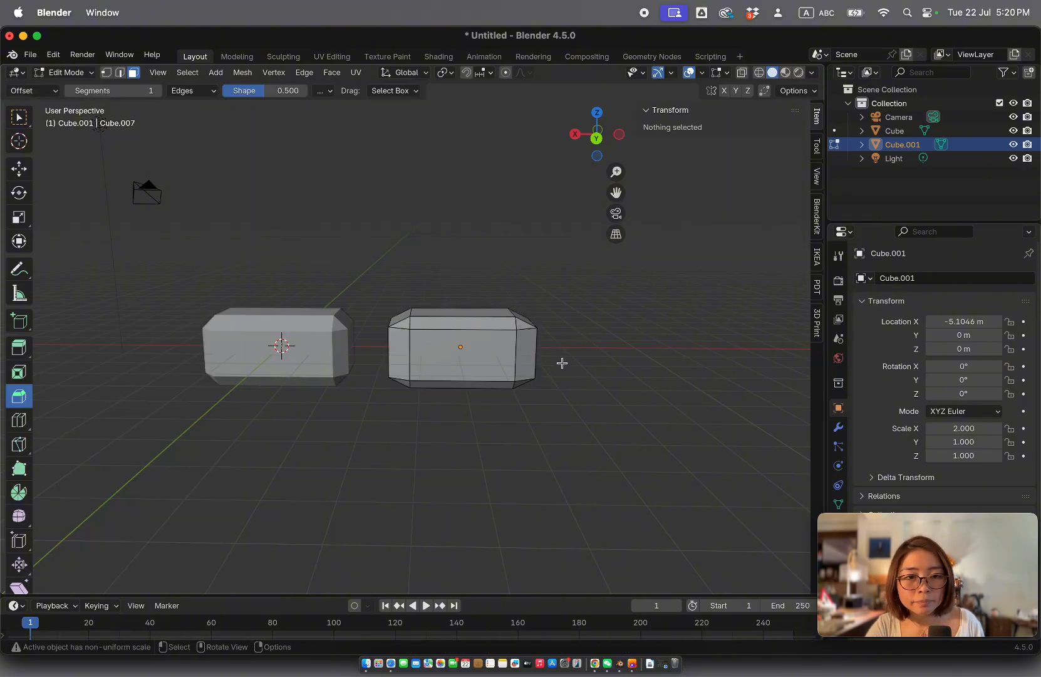
Compare the second cube's upper front and vertical corner bevel faces, and return to Object Mode.
{"action": "left_click", "coordinate": [435, 323]}
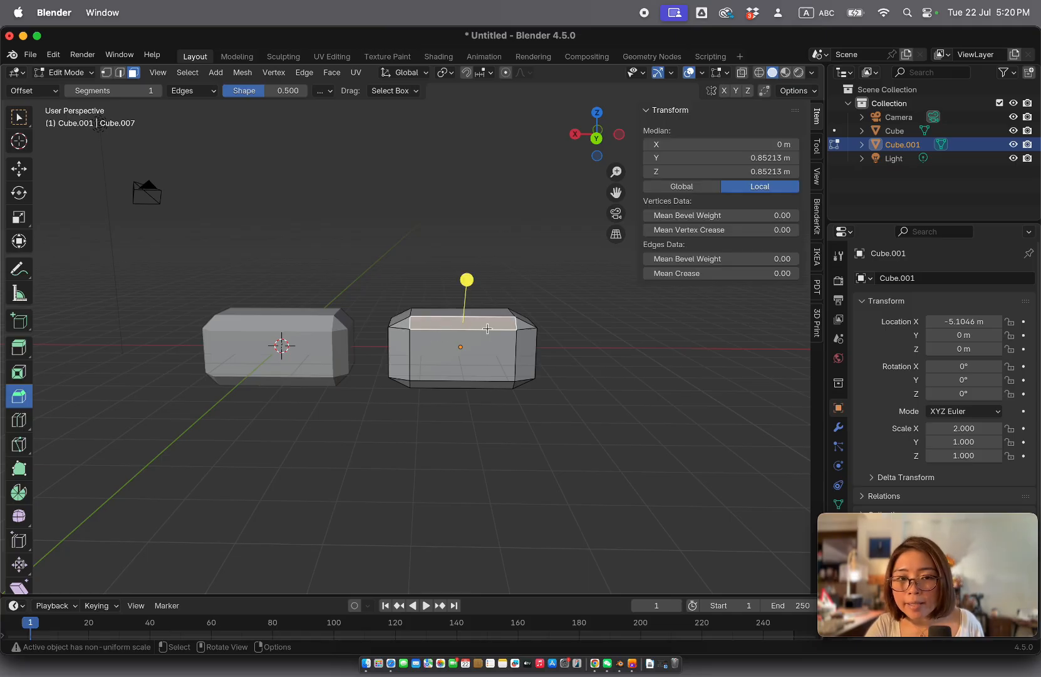
{"action": "left_click", "coordinate": [527, 346], "text": "shift"}
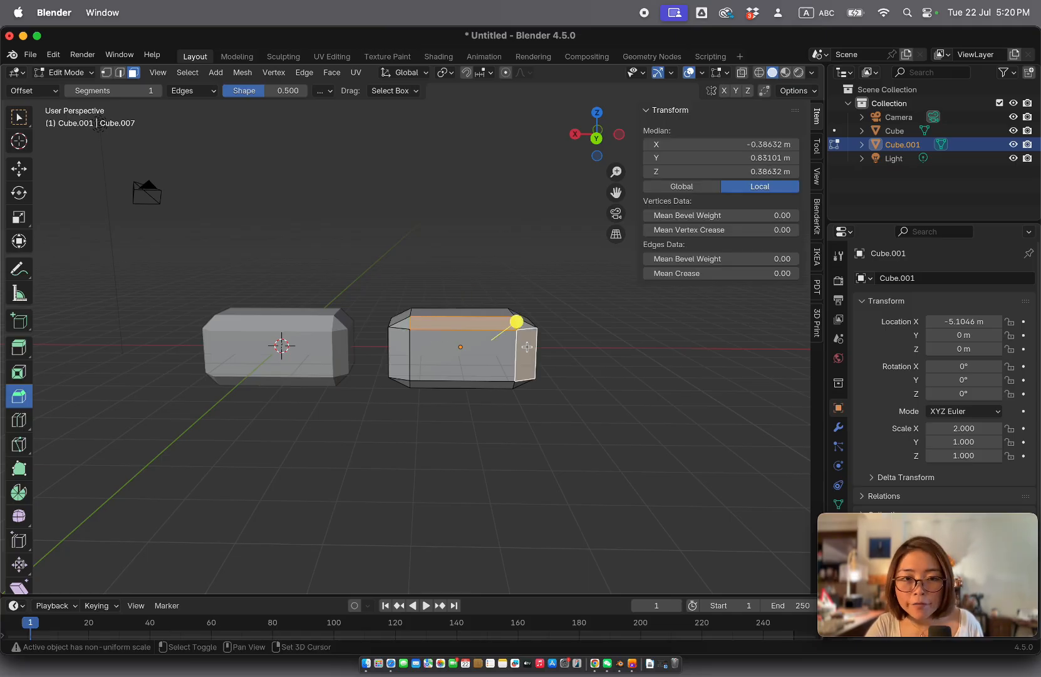
{"action": "middle_click_drag", "start_coordinate": [527, 346], "coordinate": [523, 339]}
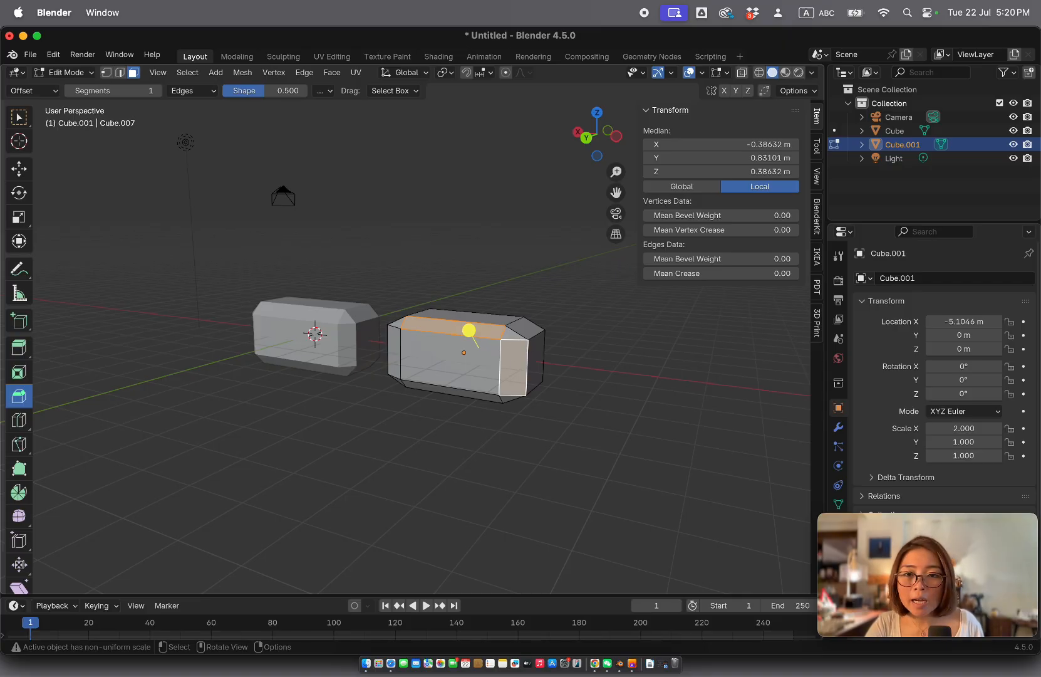
{"action": "key", "text": "Tab"}
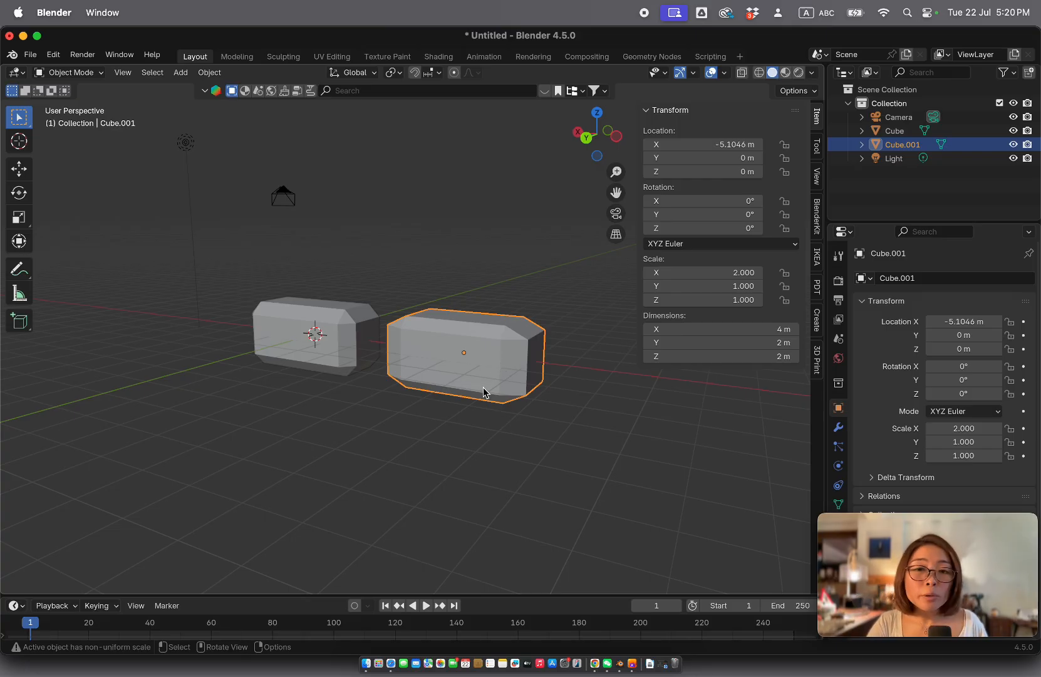
Undo the face selections and the bevel on the second cube, back to its unbeveled shape in Object Mode.
{"action": "key", "text": "ctrl"}
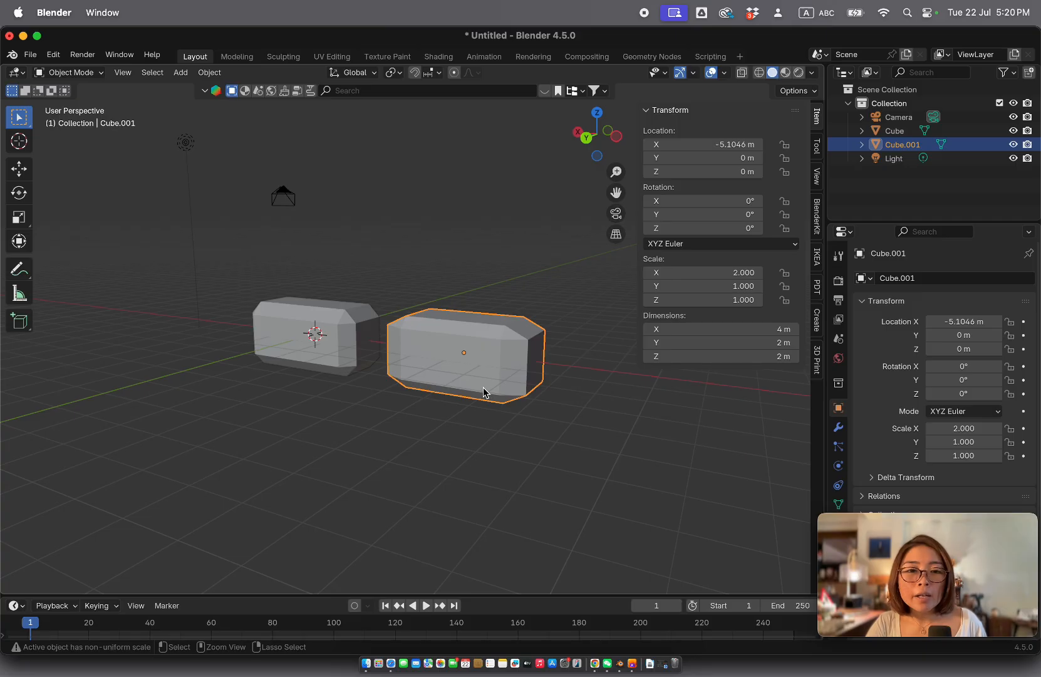
{"action": "left_click", "coordinate": [490, 421]}
{"action": "key", "text": "ctrl+z"}
{"action": "key", "text": "ctrl+z"}
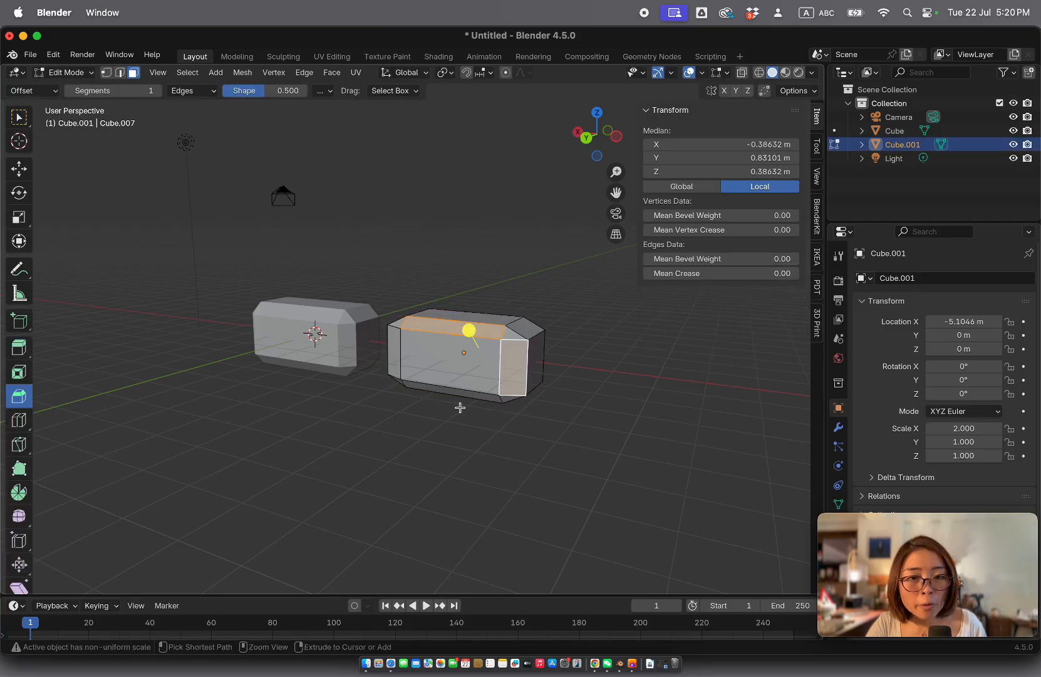
{"action": "key", "text": "ctrl+z"}
{"action": "key", "text": "ctrl+z"}
{"action": "key", "text": "ctrl+z"}
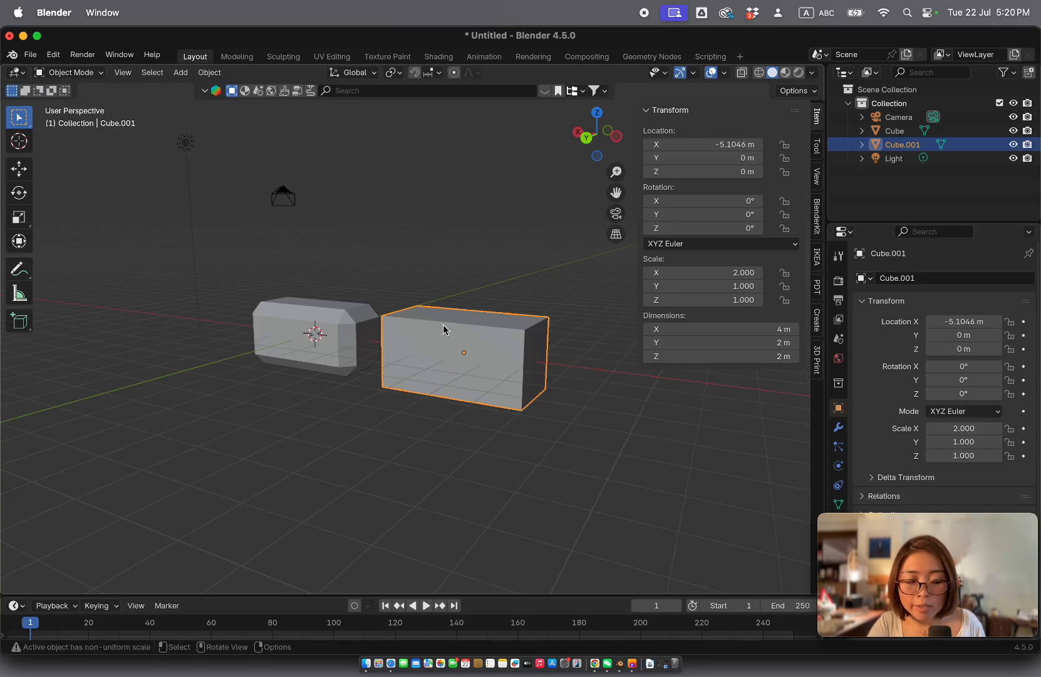
Apply the scale of the second cube in Object Mode.
{"action": "key", "text": "ctrl+a"}
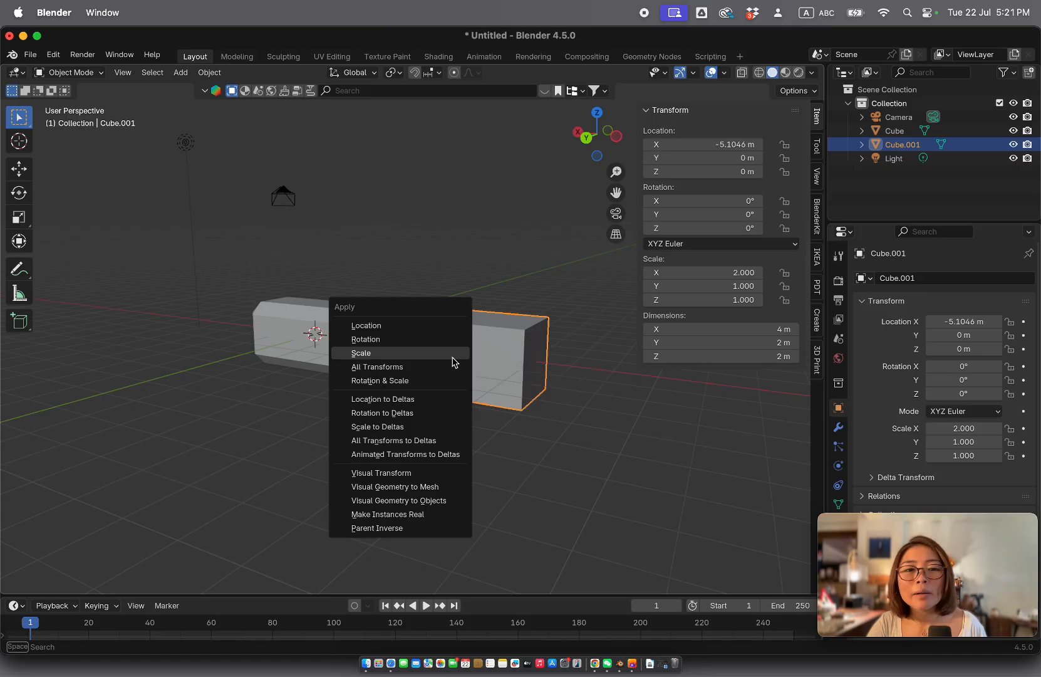
{"action": "left_click", "coordinate": [452, 354]}
{"action": "middle_click_drag", "start_coordinate": [452, 358], "coordinate": [449, 359]}
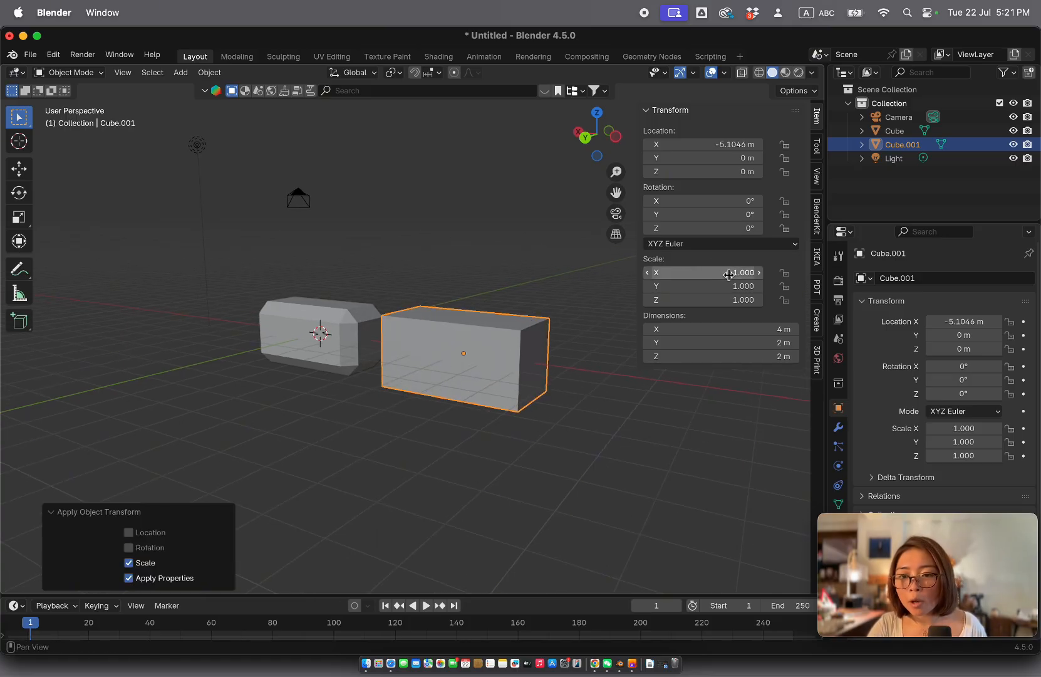
Bevel all edges of the second cube in Edit Mode with a width of about 0.38 m.
{"action": "key", "text": "Tab"}
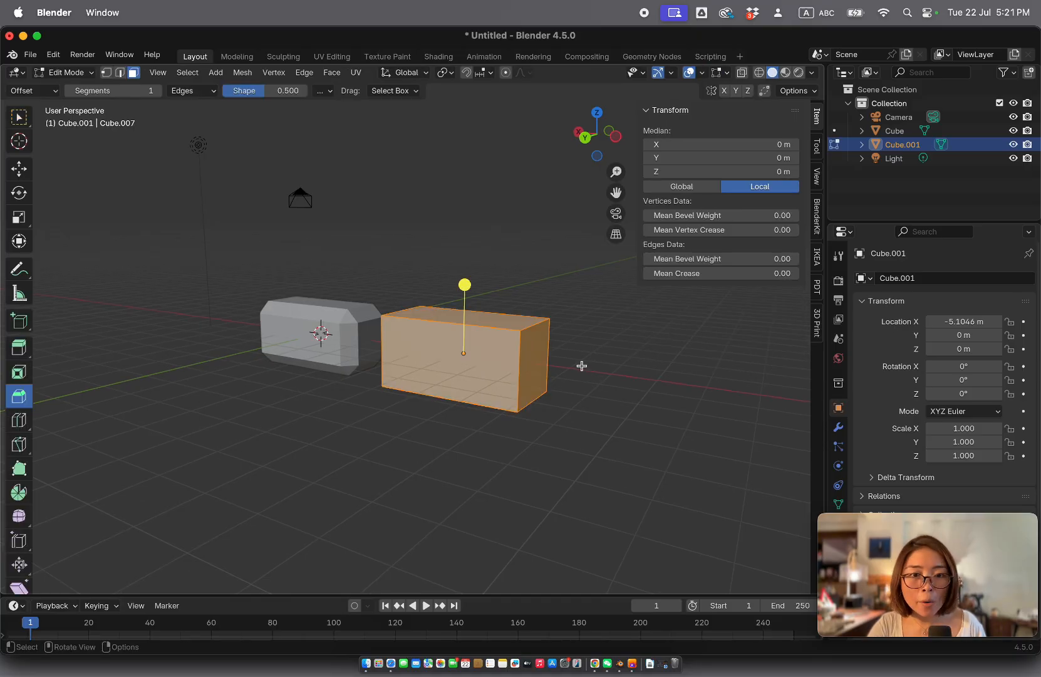
{"action": "middle_click_drag", "start_coordinate": [581, 366], "coordinate": [582, 365]}
{"action": "key", "text": "ctrl+b"}
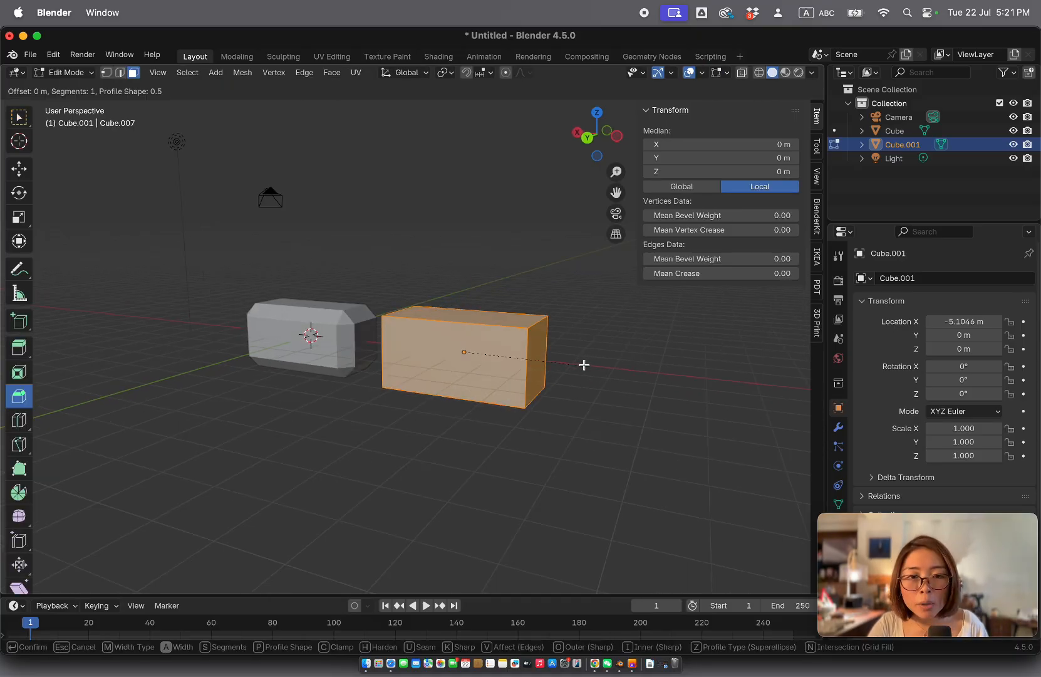
{"action": "left_click", "coordinate": [590, 363]}
{"action": "middle_click_drag", "start_coordinate": [590, 364], "coordinate": [590, 363]}
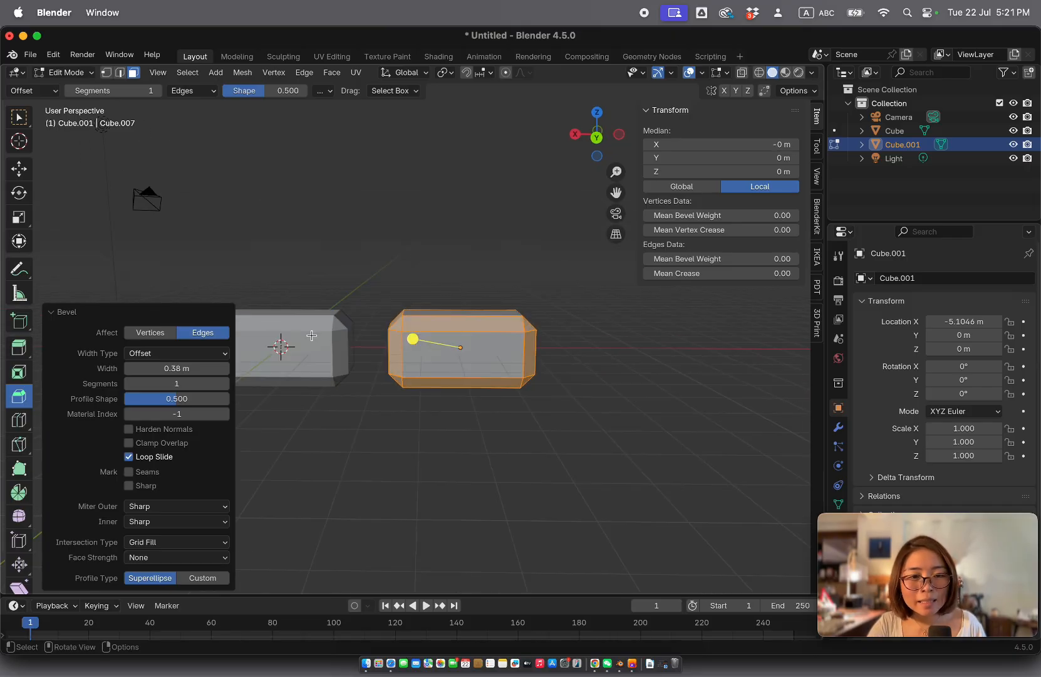
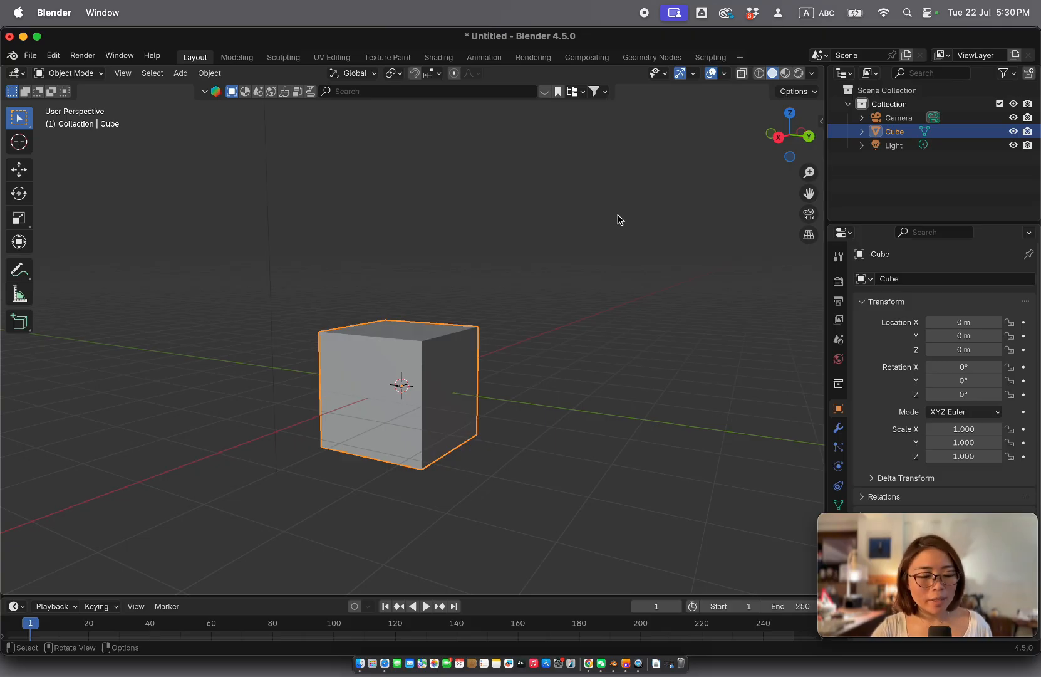
Select the new default cube's whole mesh in Edit Mode and scale it down along Z into a thin slab.
{"action": "key", "text": "Tab"}
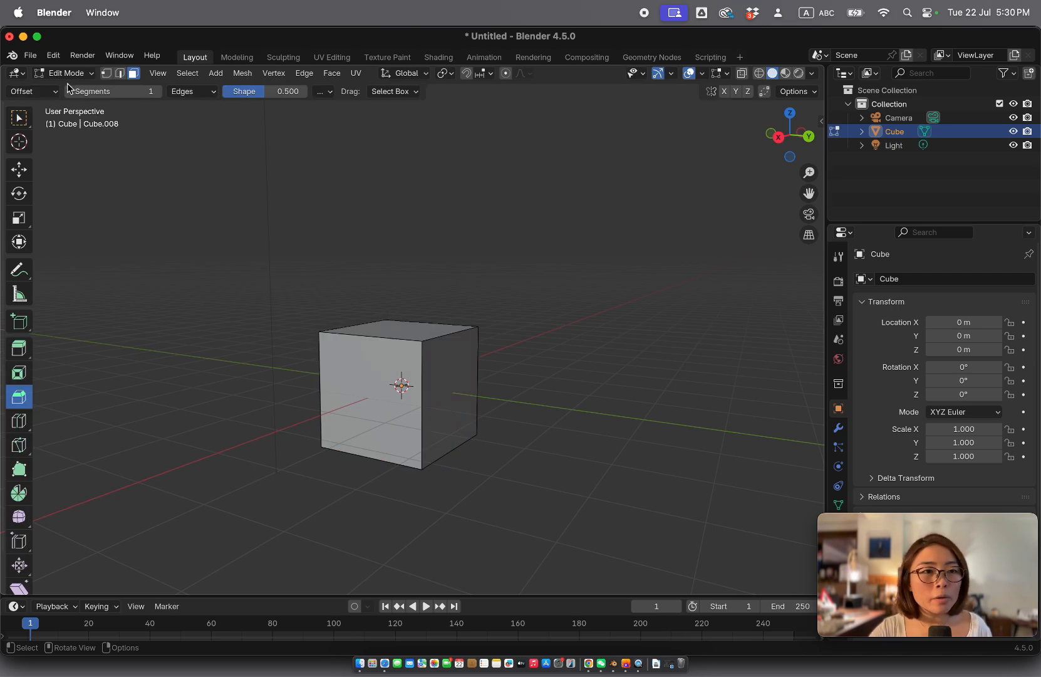
{"action": "key", "text": "Tab"}
{"action": "key", "text": "Tab"}
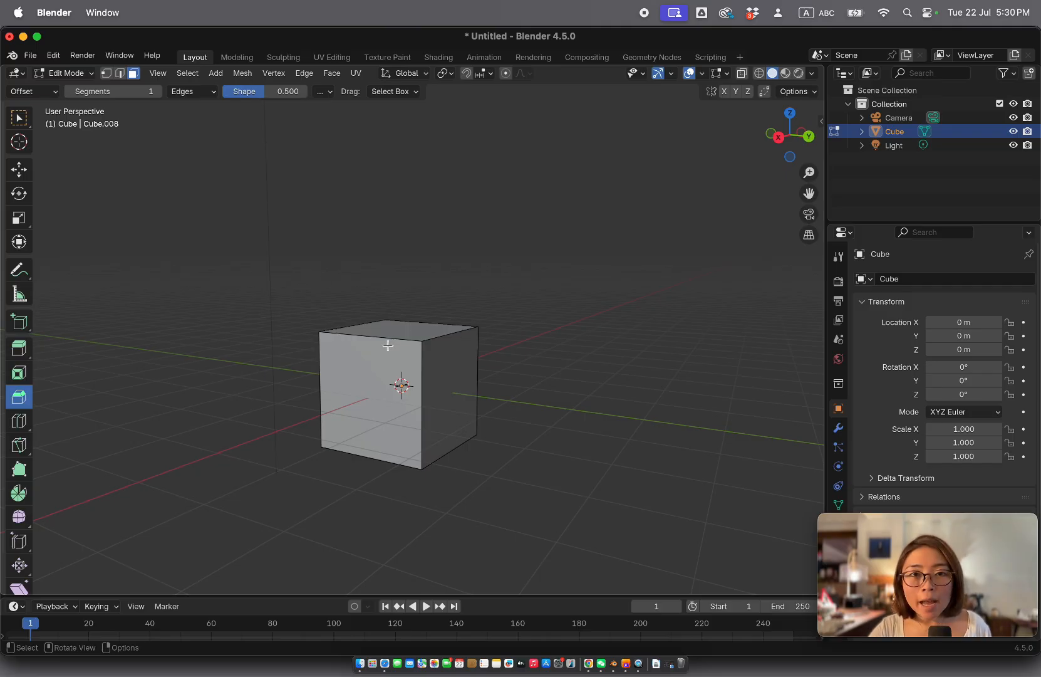
{"action": "key", "text": "a"}
{"action": "key", "text": "s"}
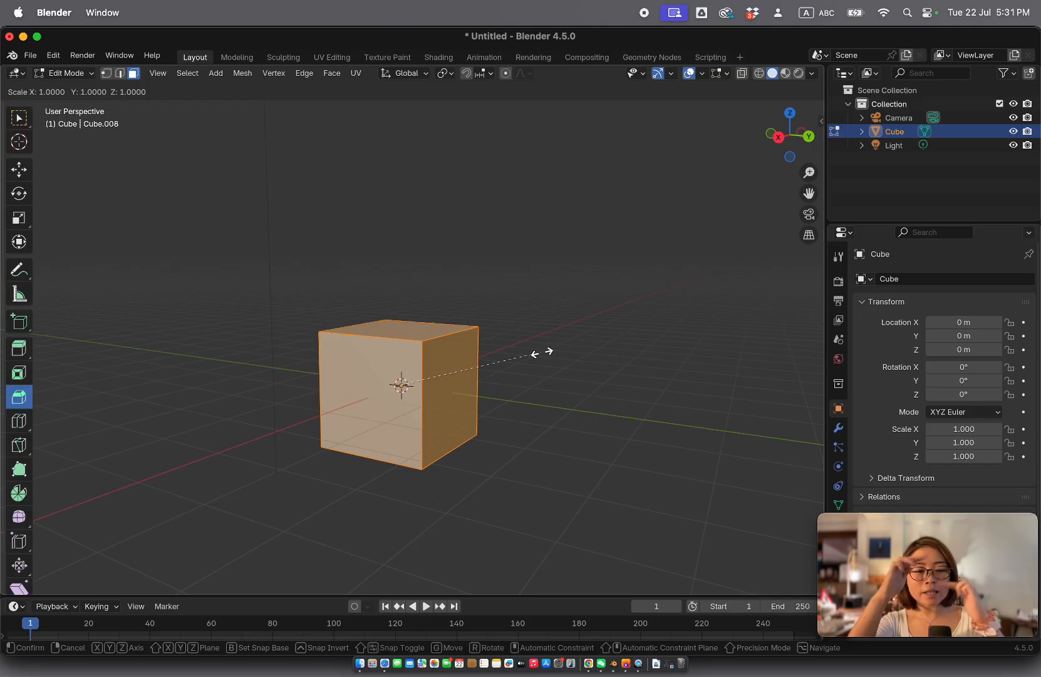
{"action": "key", "text": "z"}
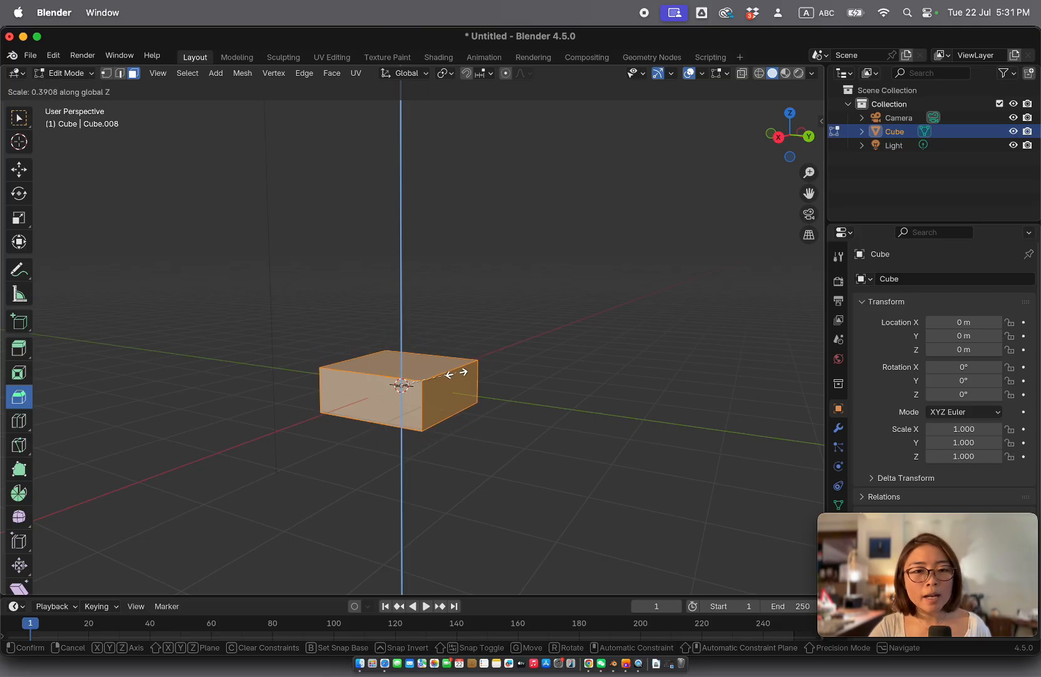
{"action": "left_click", "coordinate": [420, 379]}
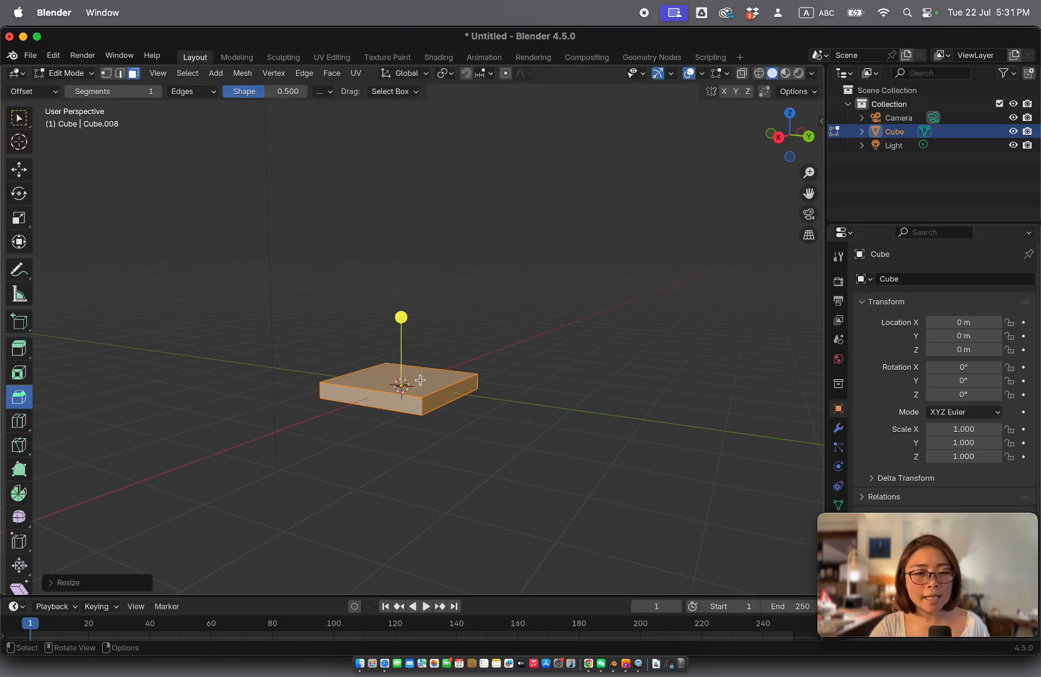
Examine the flattened slab from above, below and the front.
{"action": "scroll", "coordinate": [420, 380], "scroll_direction": "up", "scroll_amount": 3}
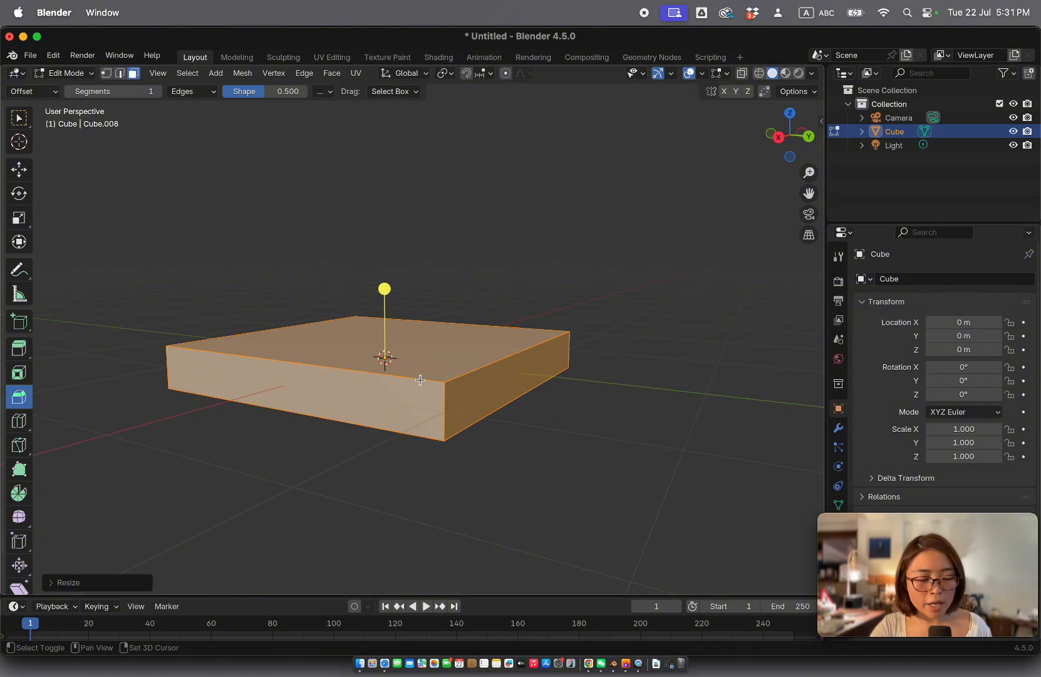
{"action": "scroll", "coordinate": [420, 380], "scroll_direction": "left", "scroll_amount": 3, "text": "shift"}
{"action": "scroll", "coordinate": [420, 380], "scroll_direction": "left", "scroll_amount": 1, "text": "shift"}
{"action": "scroll", "coordinate": [420, 380], "scroll_direction": "up", "scroll_amount": 4}
{"action": "scroll", "coordinate": [420, 380], "scroll_direction": "right", "scroll_amount": 3}
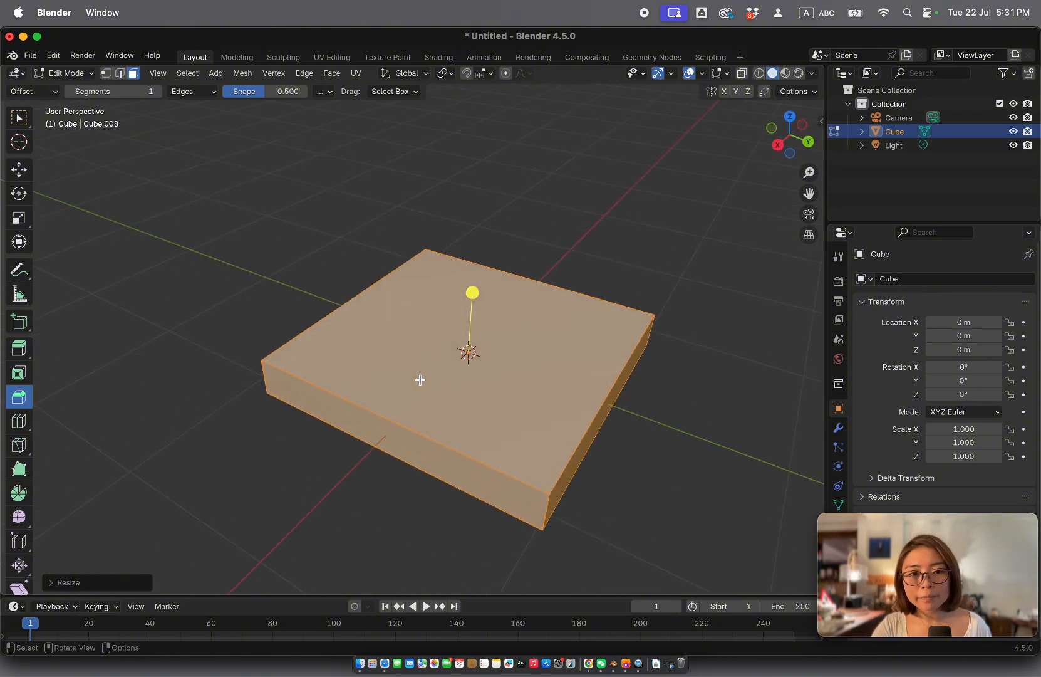
{"action": "scroll", "coordinate": [419, 379], "scroll_direction": "down", "scroll_amount": 5}
{"action": "scroll", "coordinate": [420, 379], "scroll_direction": "up", "scroll_amount": 3}
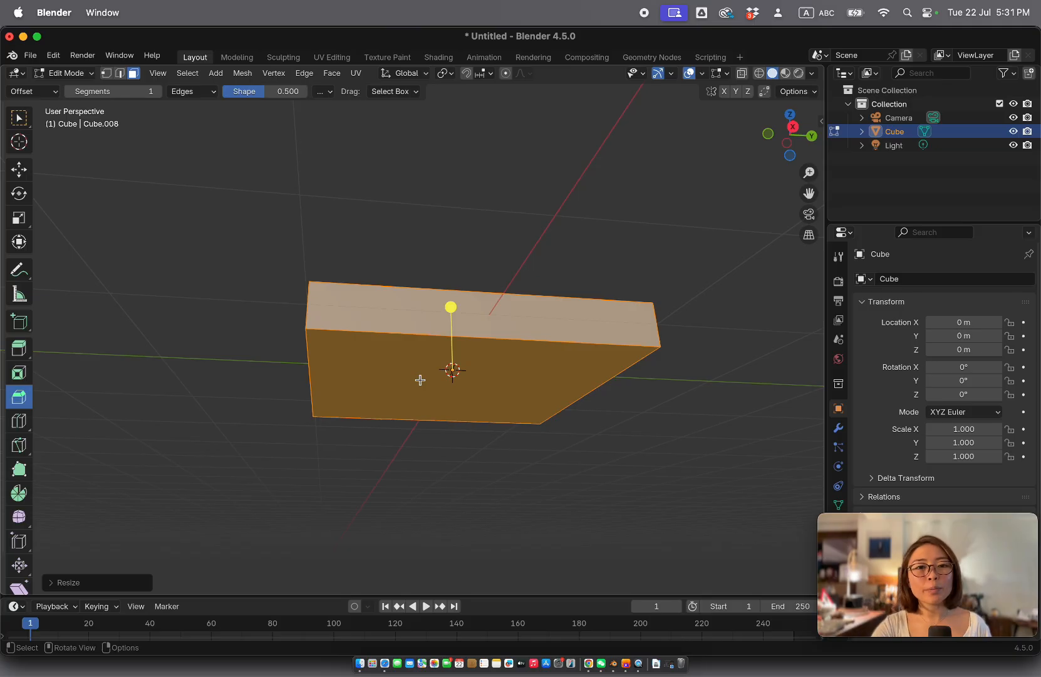
{"action": "scroll", "coordinate": [419, 379], "scroll_direction": "up", "scroll_amount": 4}
{"action": "scroll", "coordinate": [420, 379], "scroll_direction": "down", "scroll_amount": 4}
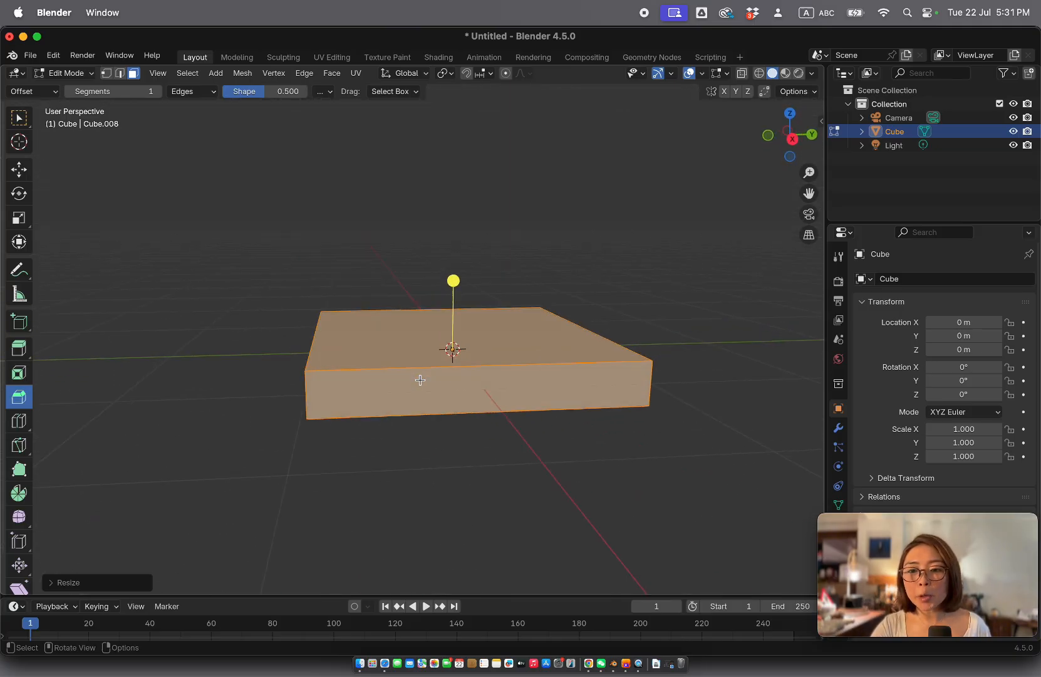
Add two evenly spaced loop cuts in each horizontal direction, dividing the slab's top into a three-by-three grid, and return to selecting.
{"action": "scroll", "coordinate": [419, 380], "scroll_direction": "up", "scroll_amount": 2}
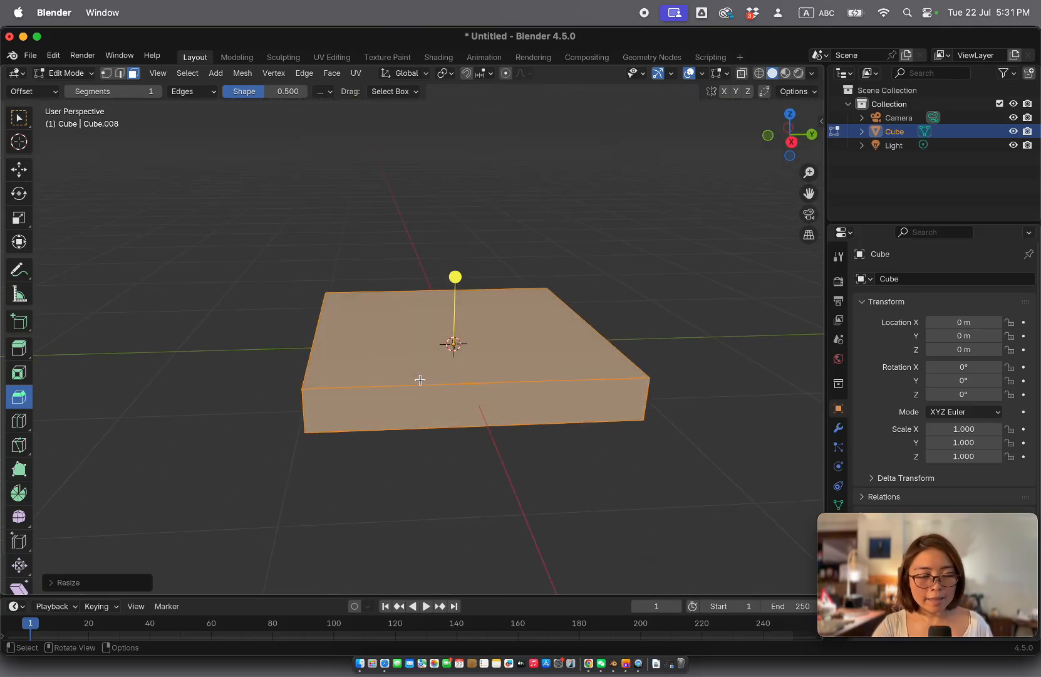
{"action": "left_click", "coordinate": [20, 422]}
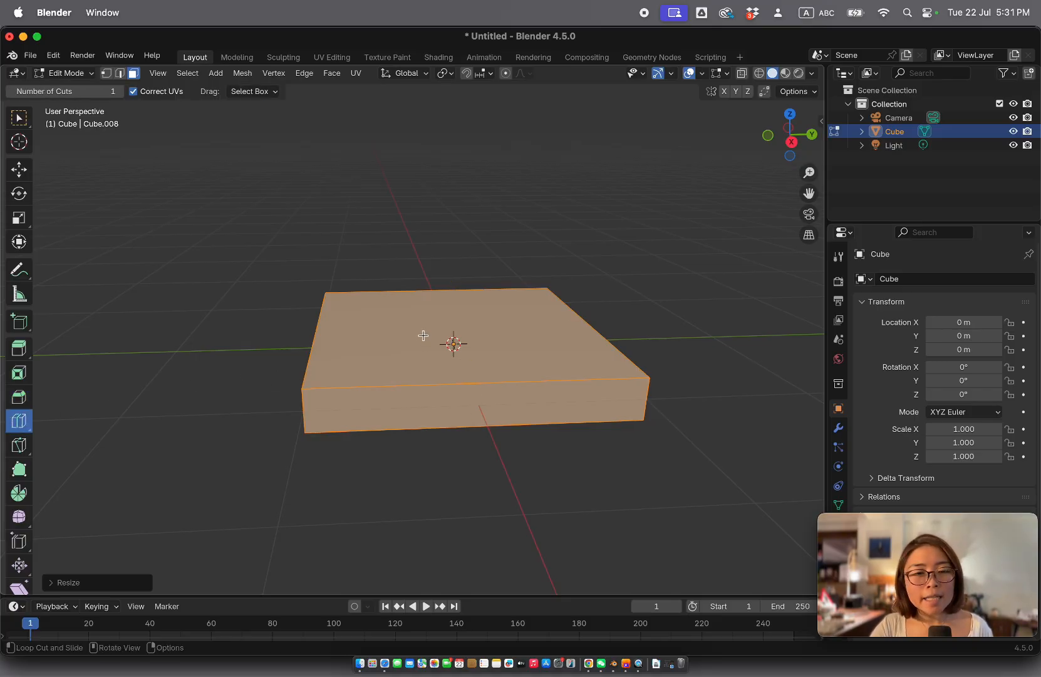
{"action": "left_click", "coordinate": [446, 307]}
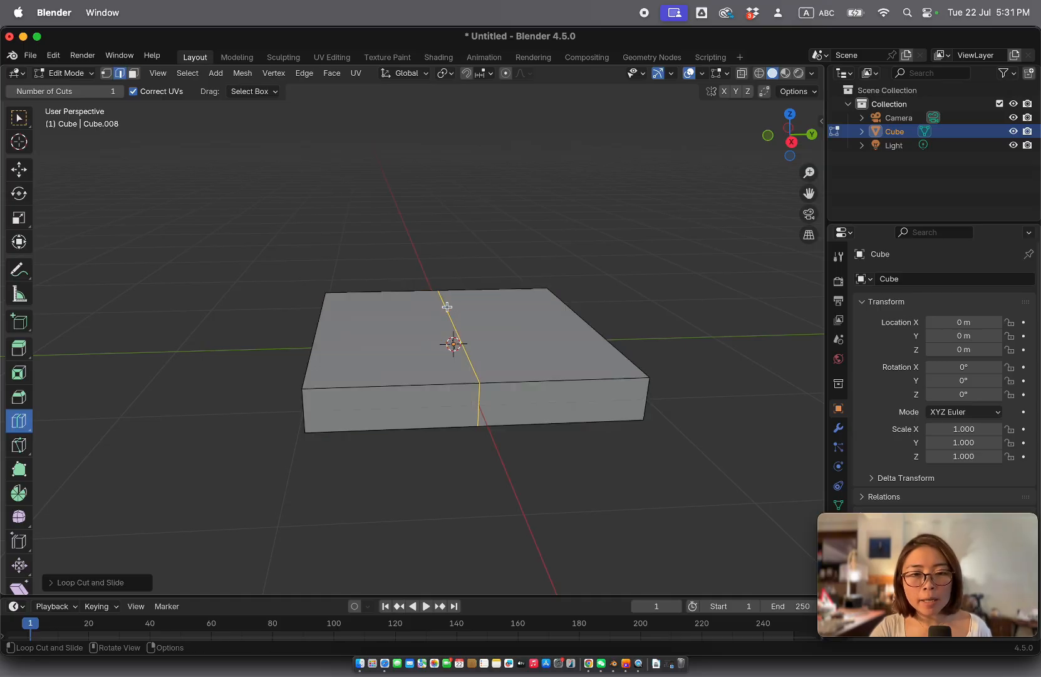
{"action": "left_click", "coordinate": [91, 583]}
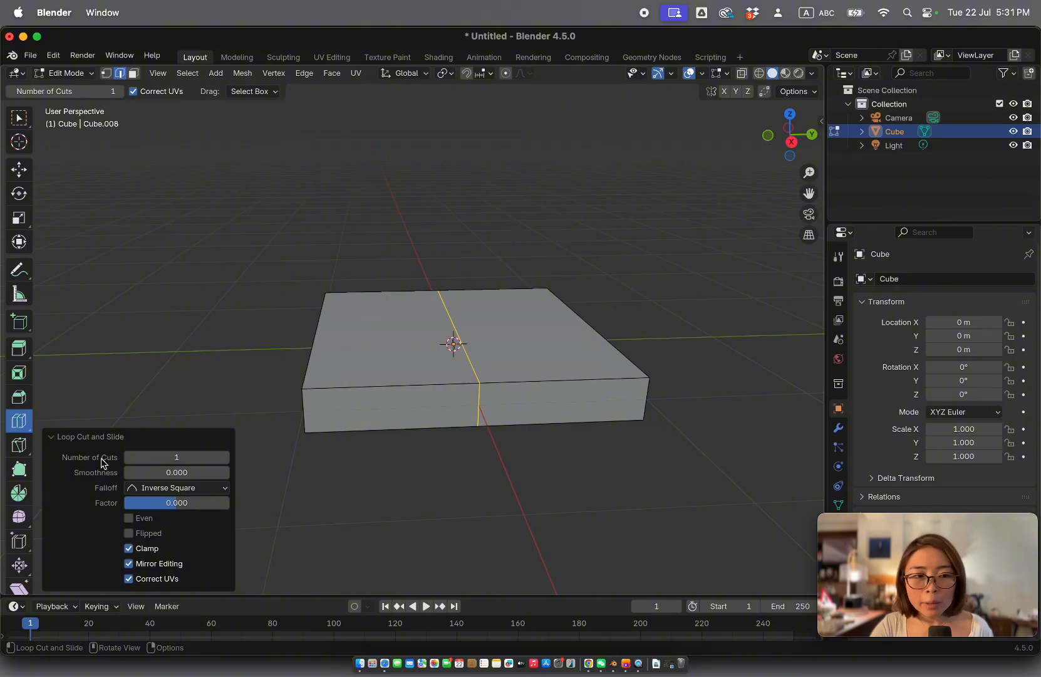
{"action": "left_click", "coordinate": [227, 460]}
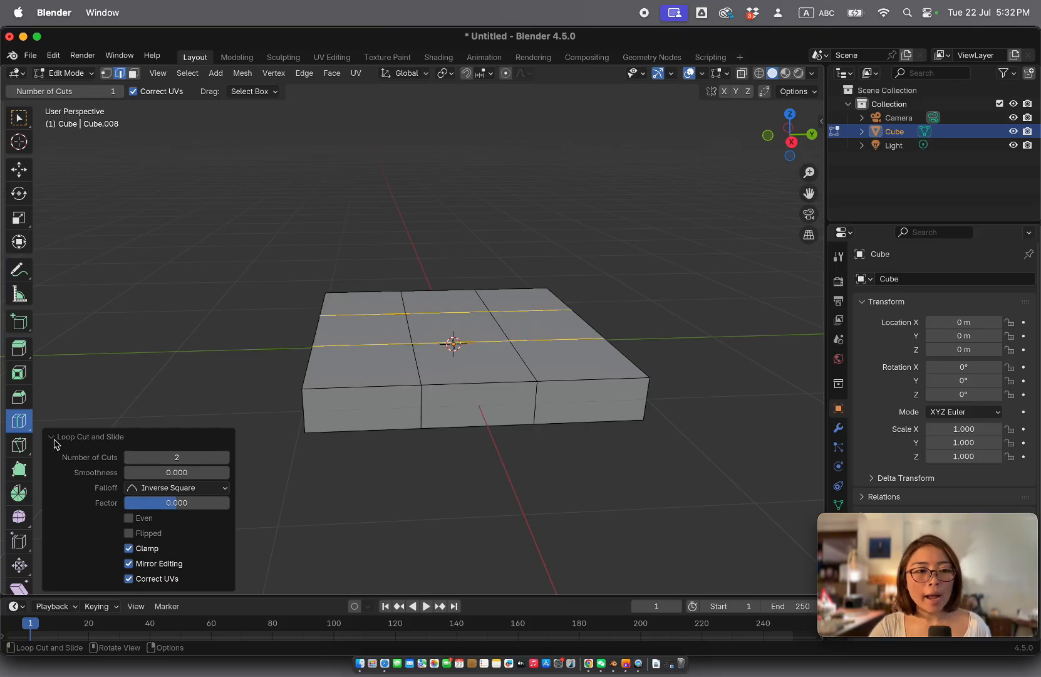
{"action": "left_click", "coordinate": [55, 439]}
{"action": "scroll", "coordinate": [334, 429], "scroll_direction": "up", "scroll_amount": 5}
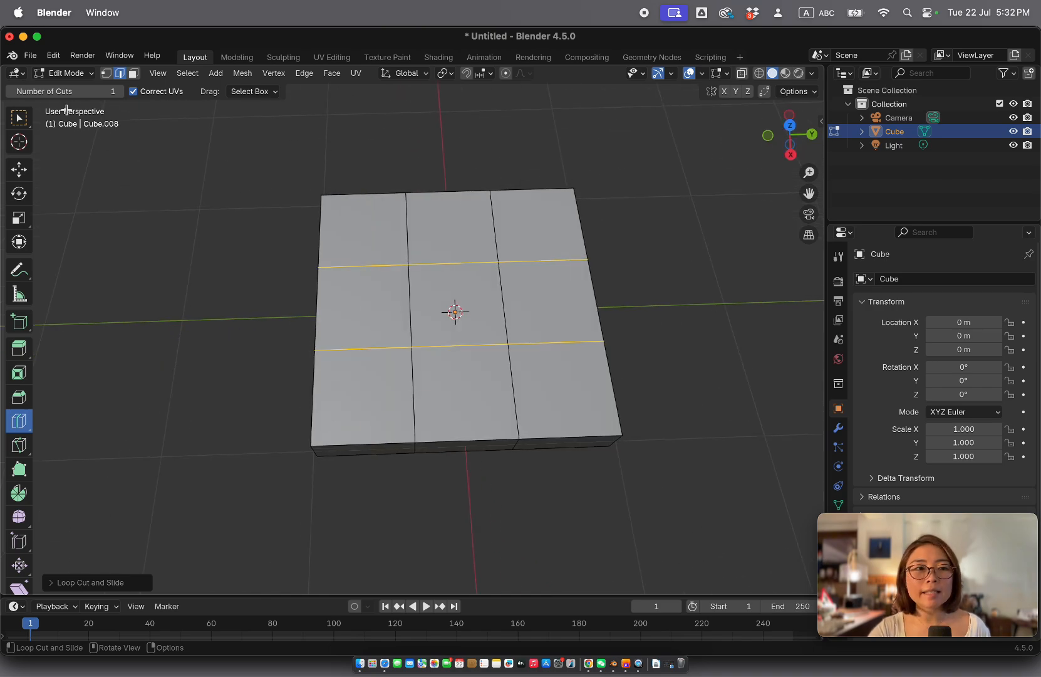
{"action": "left_click", "coordinate": [20, 118]}
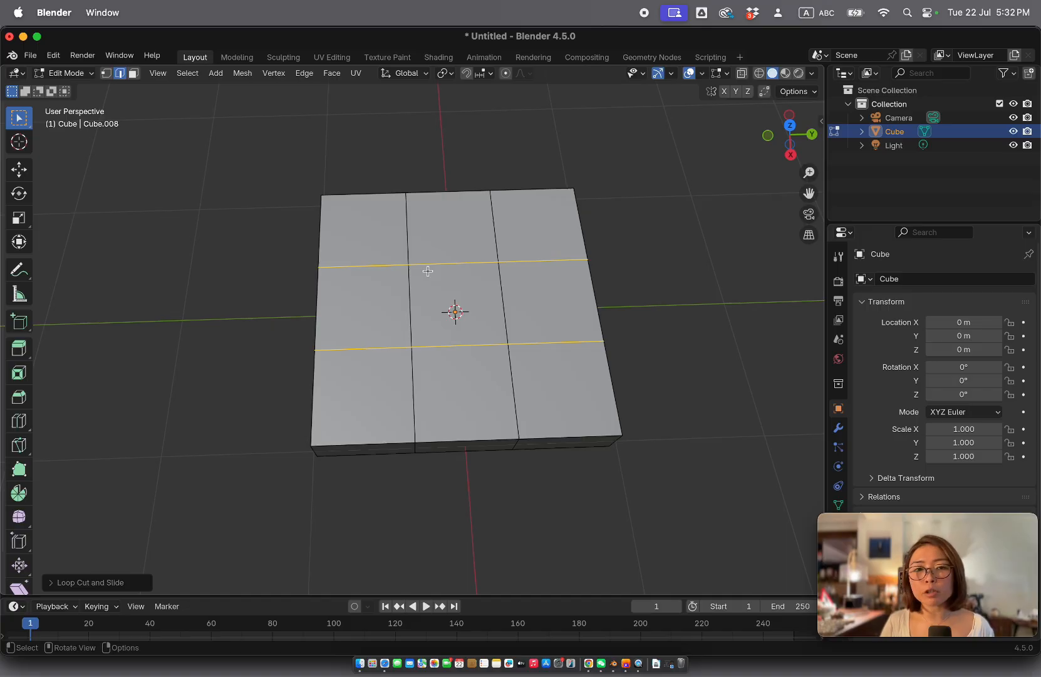
Examine the subdivided slab from the top, sides and underneath to see how the loop cuts wrap around it.
{"action": "key", "text": "KP_7"}
{"action": "scroll", "coordinate": [428, 270], "scroll_direction": "left", "scroll_amount": 6, "text": "shift"}
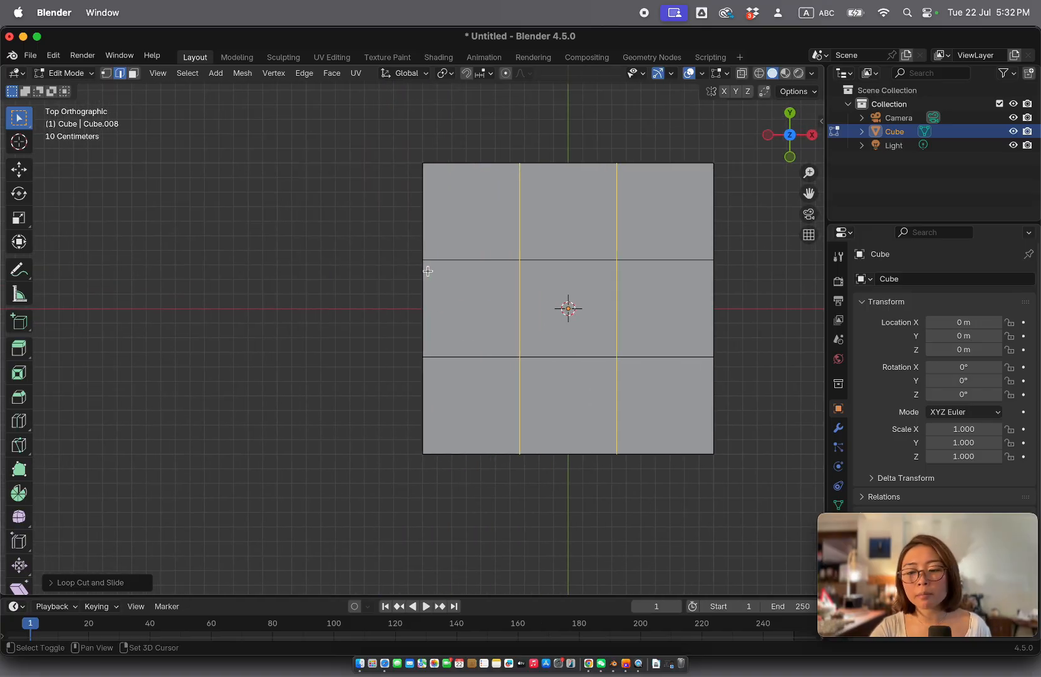
{"action": "scroll", "coordinate": [428, 270], "scroll_direction": "right", "scroll_amount": 4, "text": "shift"}
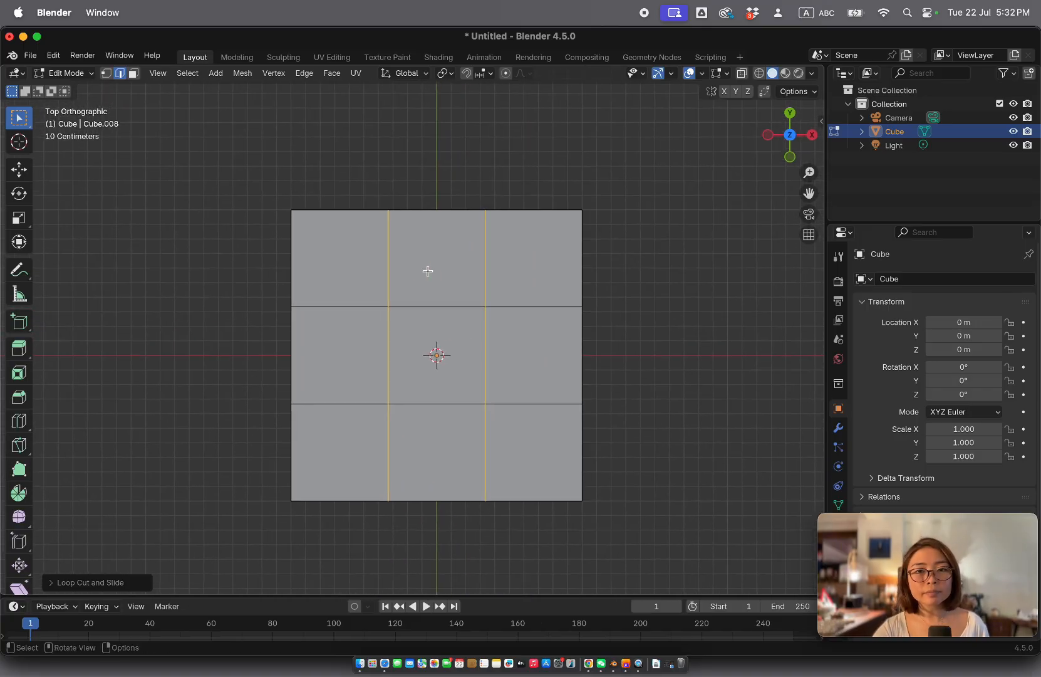
{"action": "scroll", "coordinate": [428, 271], "scroll_direction": "down", "scroll_amount": 5}
{"action": "scroll", "coordinate": [428, 271], "scroll_direction": "right", "scroll_amount": 4}
{"action": "scroll", "coordinate": [428, 270], "scroll_direction": "left", "scroll_amount": 4}
{"action": "scroll", "coordinate": [428, 270], "scroll_direction": "right", "scroll_amount": 2}
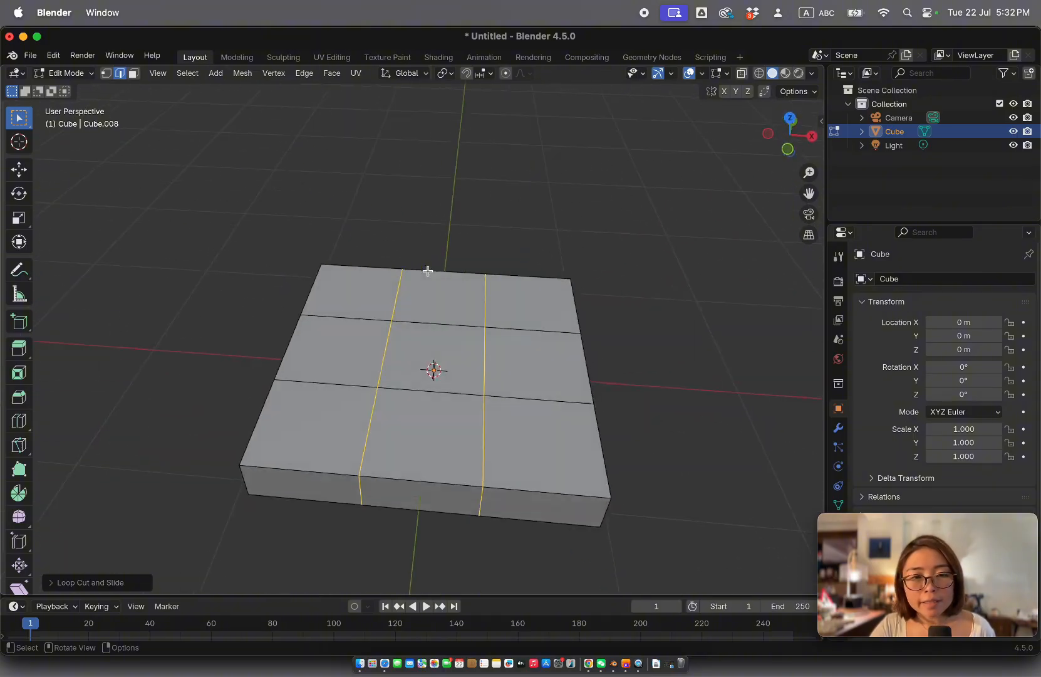
{"action": "scroll", "coordinate": [428, 270], "scroll_direction": "left", "scroll_amount": 4}
{"action": "scroll", "coordinate": [428, 271], "scroll_direction": "up", "scroll_amount": 2}
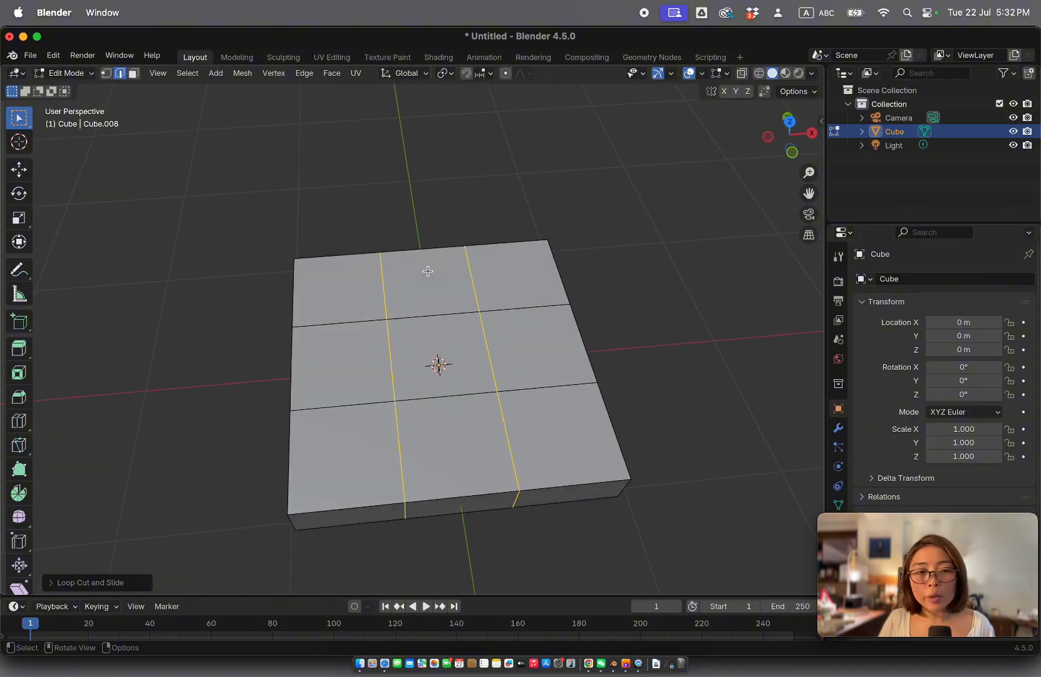
{"action": "scroll", "coordinate": [428, 270], "scroll_direction": "down", "scroll_amount": 8}
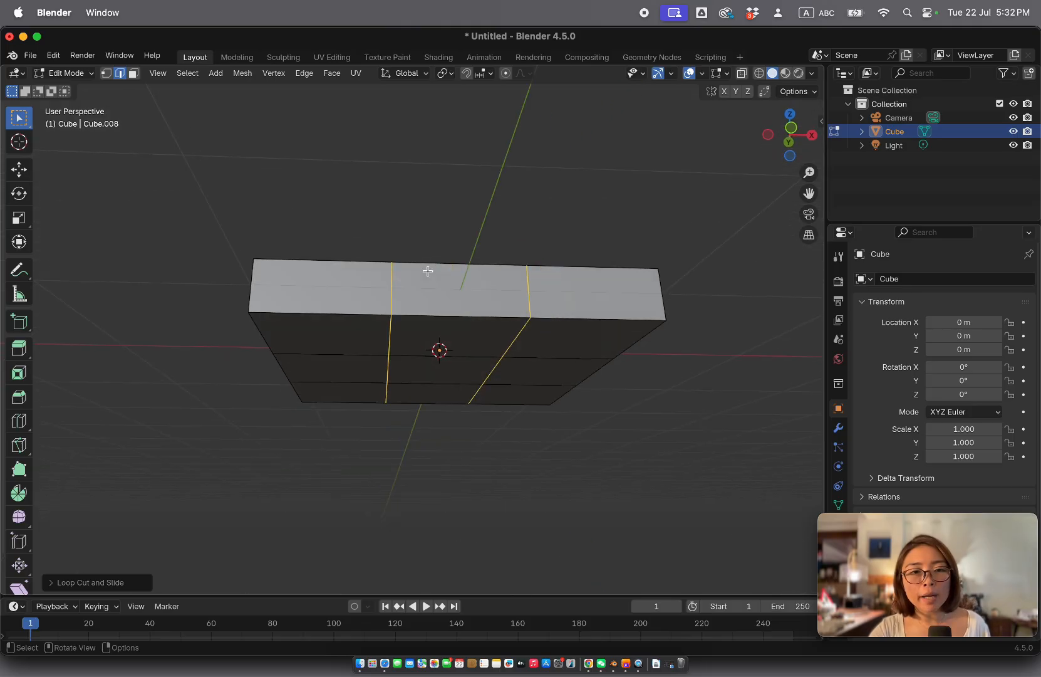
{"action": "scroll", "coordinate": [428, 271], "scroll_direction": "down", "scroll_amount": 6}
{"action": "scroll", "coordinate": [427, 271], "scroll_direction": "left", "scroll_amount": 4}
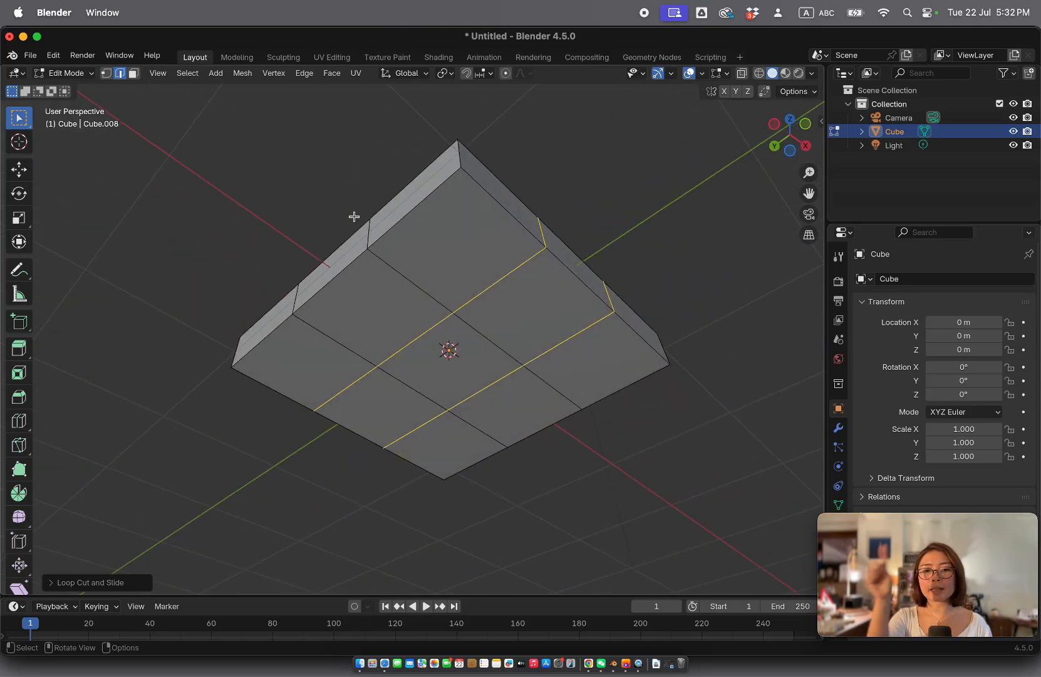
{"action": "scroll", "coordinate": [354, 216], "scroll_direction": "up", "scroll_amount": 10}
{"action": "scroll", "coordinate": [354, 216], "scroll_direction": "right", "scroll_amount": 4}
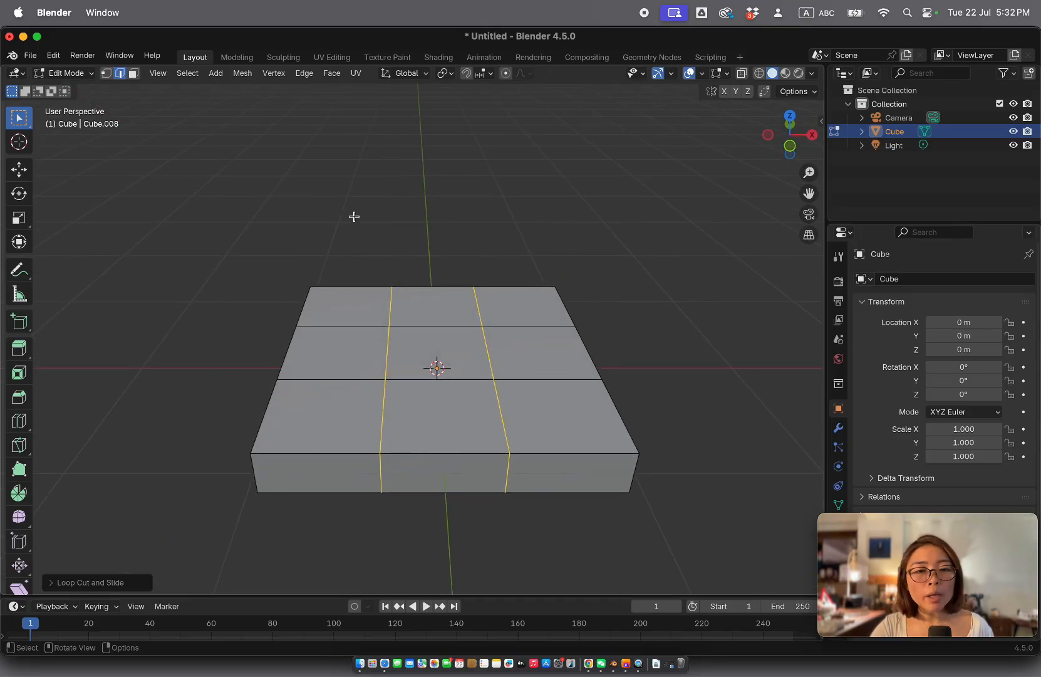
{"action": "key", "text": "KP_7"}
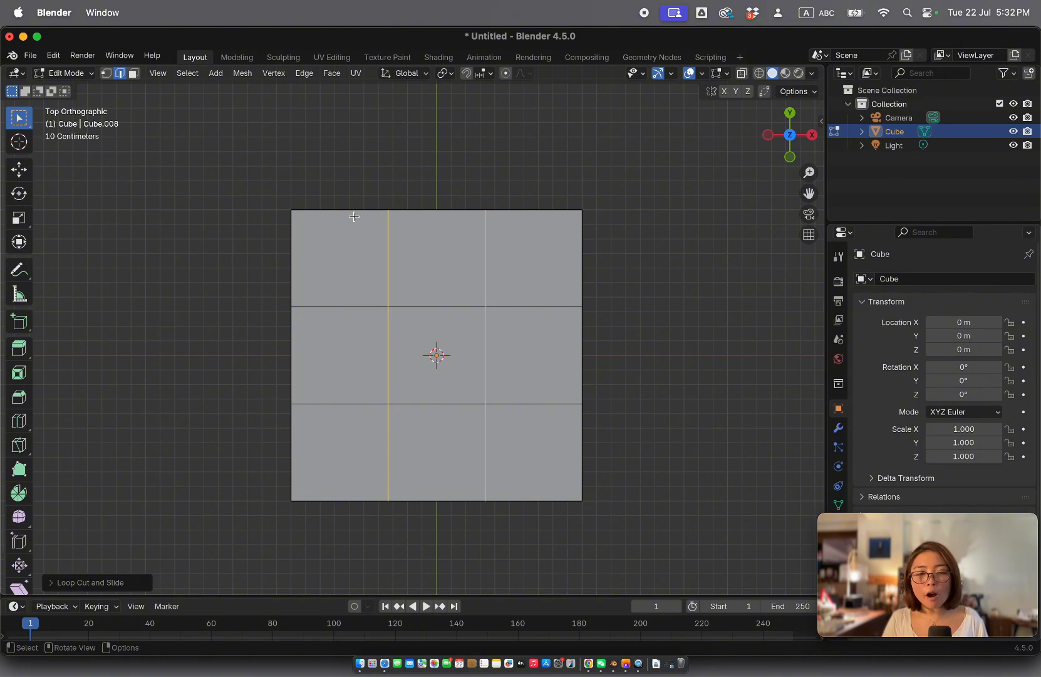
{"action": "scroll", "coordinate": [354, 217], "scroll_direction": "down", "scroll_amount": 10}
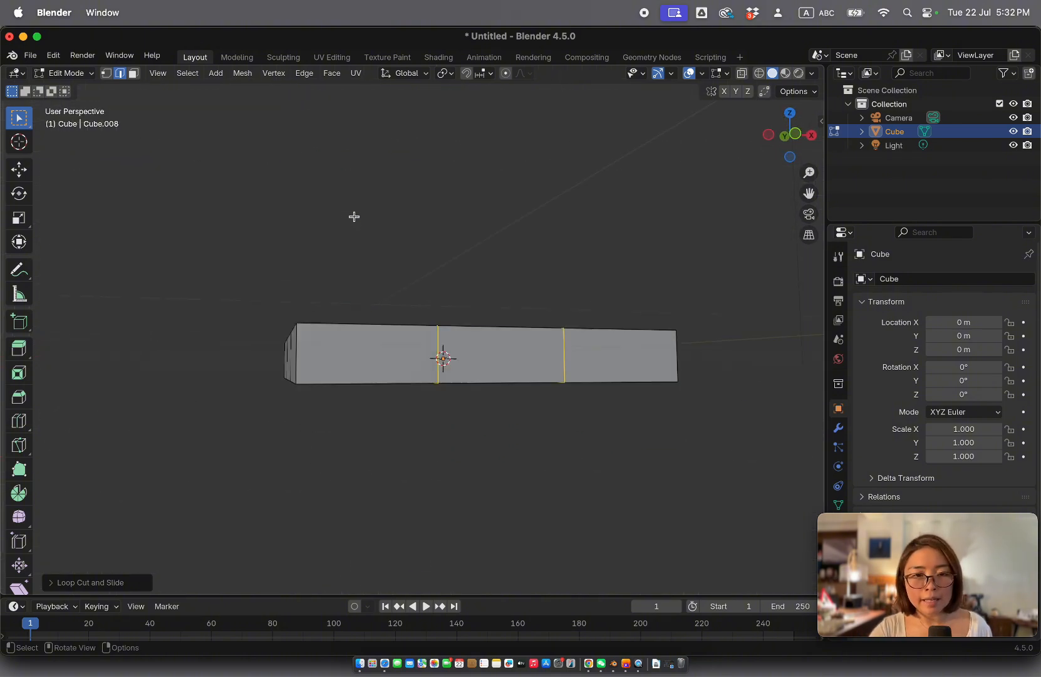
{"action": "scroll", "coordinate": [354, 217], "scroll_direction": "up", "scroll_amount": 3}
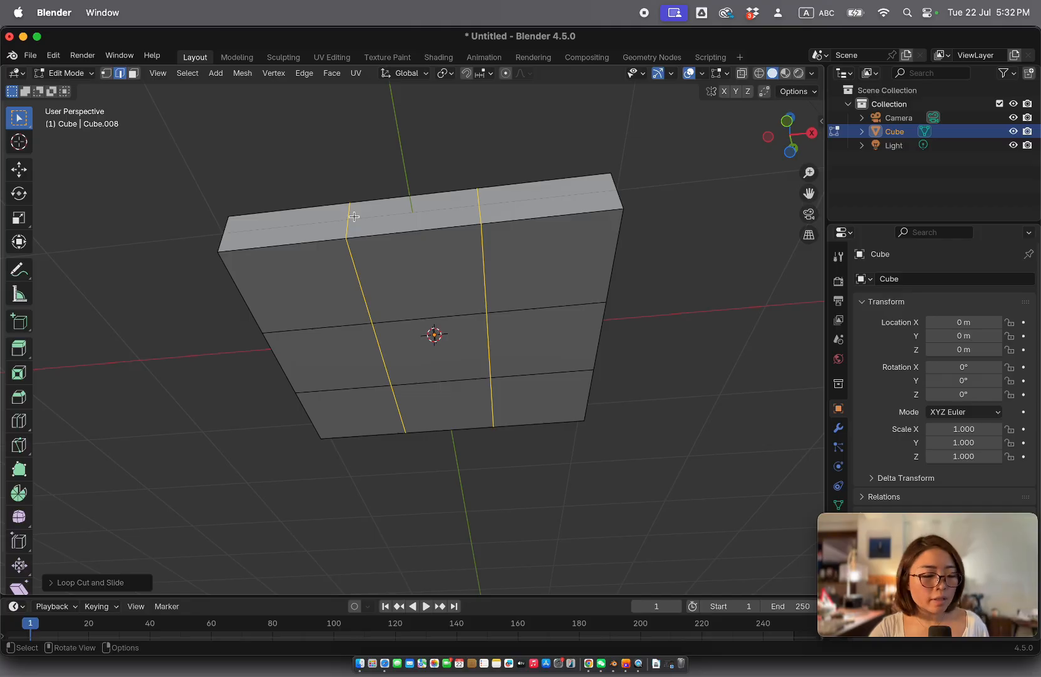
{"action": "scroll", "coordinate": [401, 266], "scroll_direction": "up", "scroll_amount": 3}
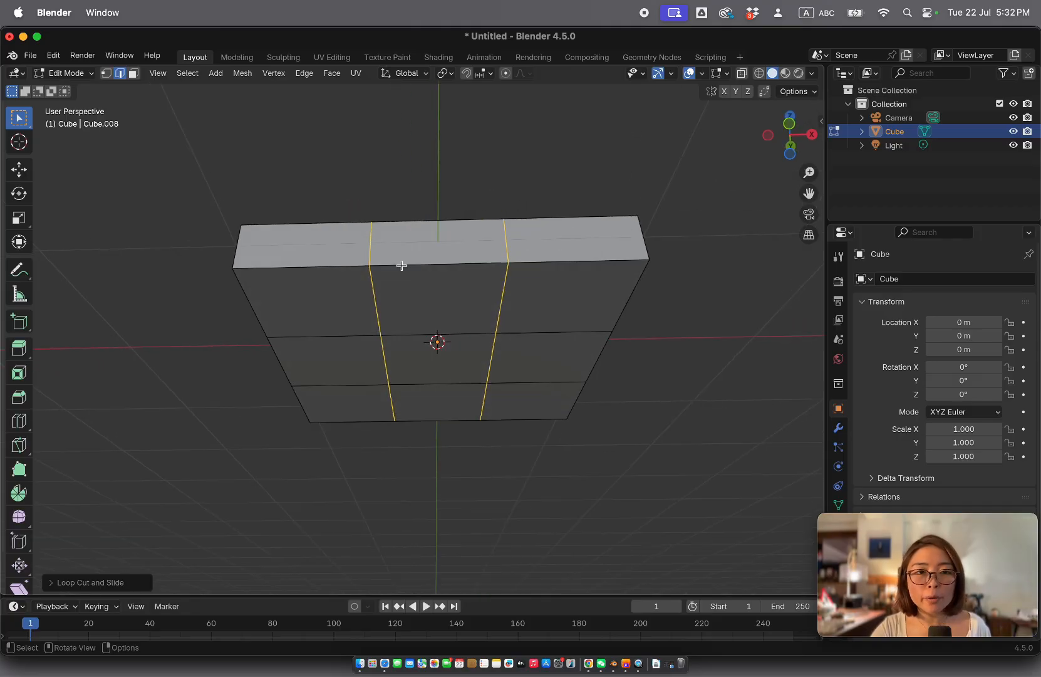
{"action": "scroll", "coordinate": [402, 265], "scroll_direction": "right", "scroll_amount": 5}
{"action": "scroll", "coordinate": [402, 265], "scroll_direction": "up", "scroll_amount": 12}
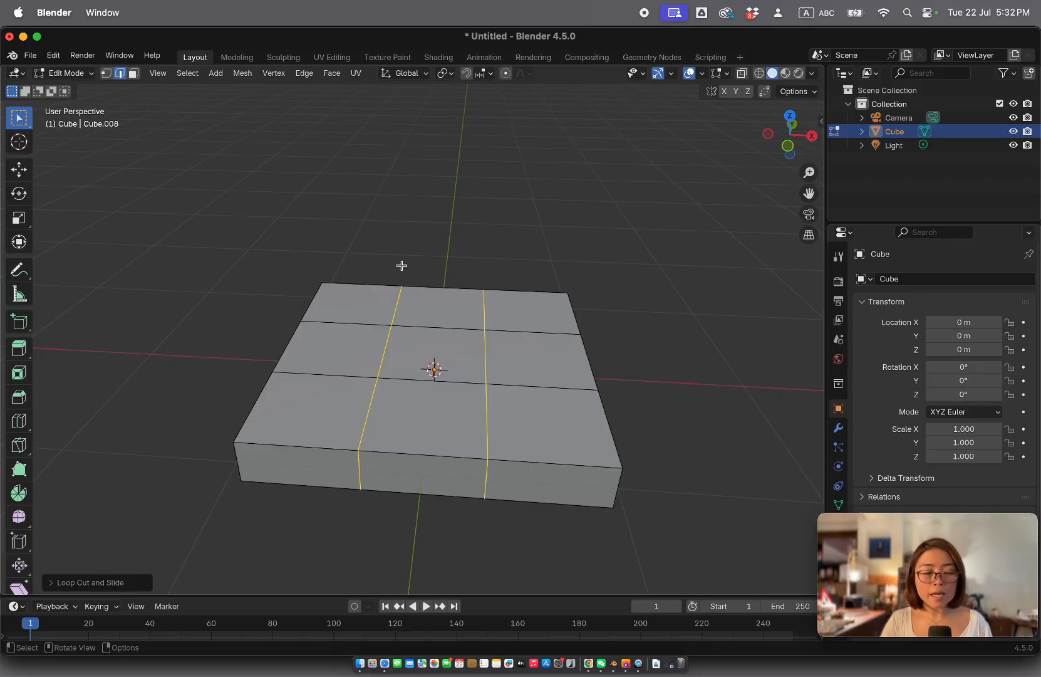
{"action": "scroll", "coordinate": [402, 265], "scroll_direction": "up", "scroll_amount": 5}
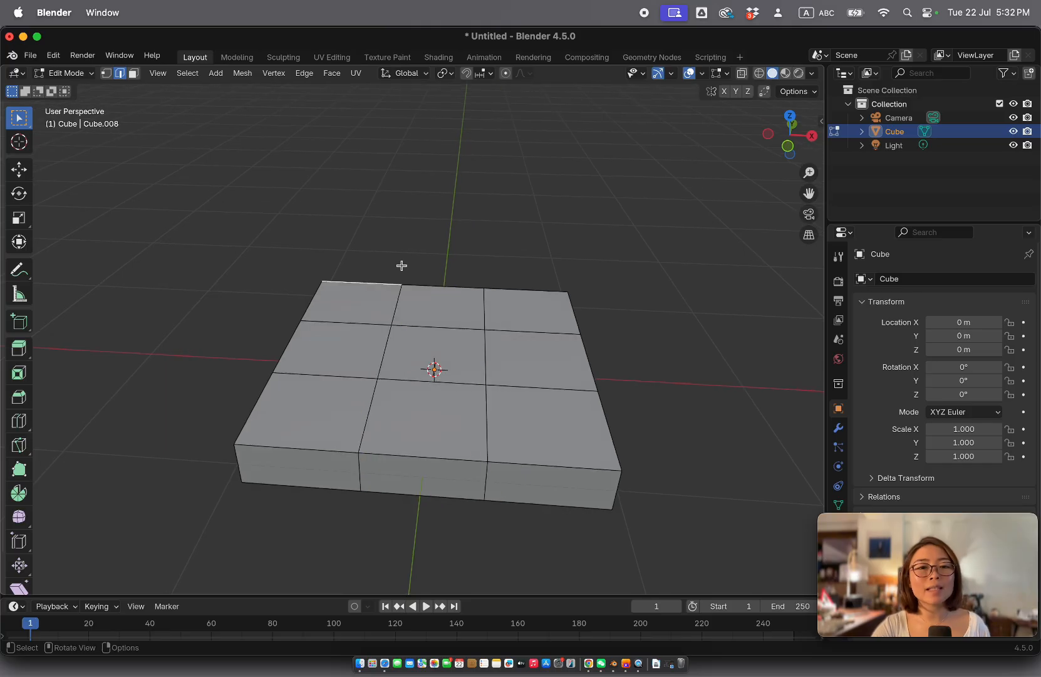
Try selecting one Y-direction loop edge by edge across the slab's top and down its side.
{"action": "left_click", "coordinate": [412, 252]}
{"action": "left_click", "coordinate": [400, 274]}
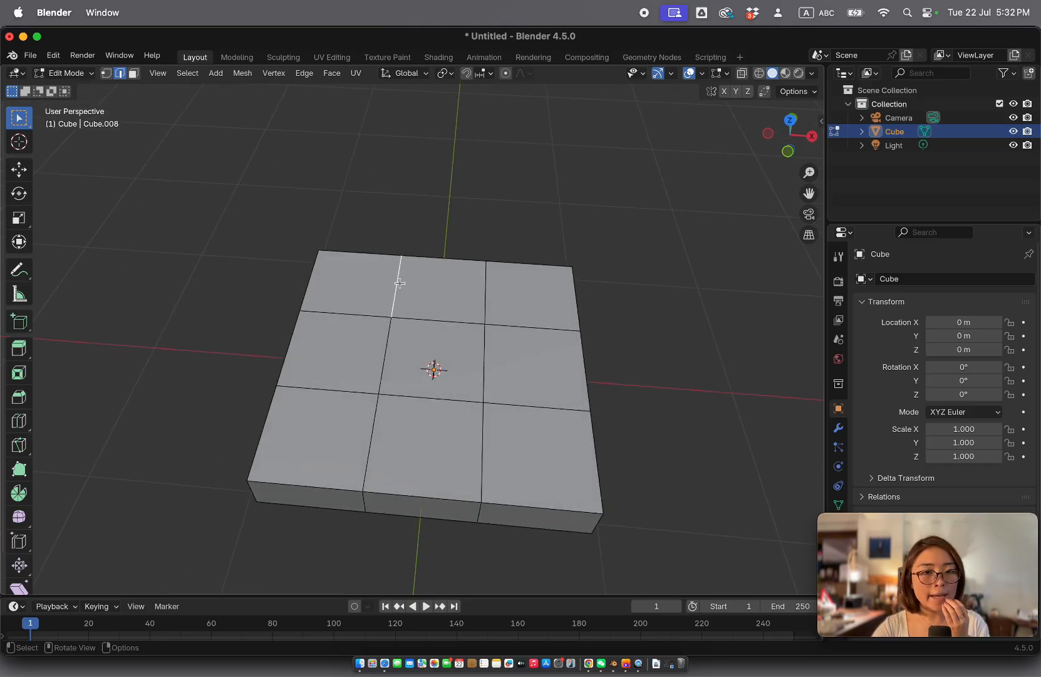
{"action": "scroll", "coordinate": [268, 258], "scroll_direction": "left", "scroll_amount": 10}
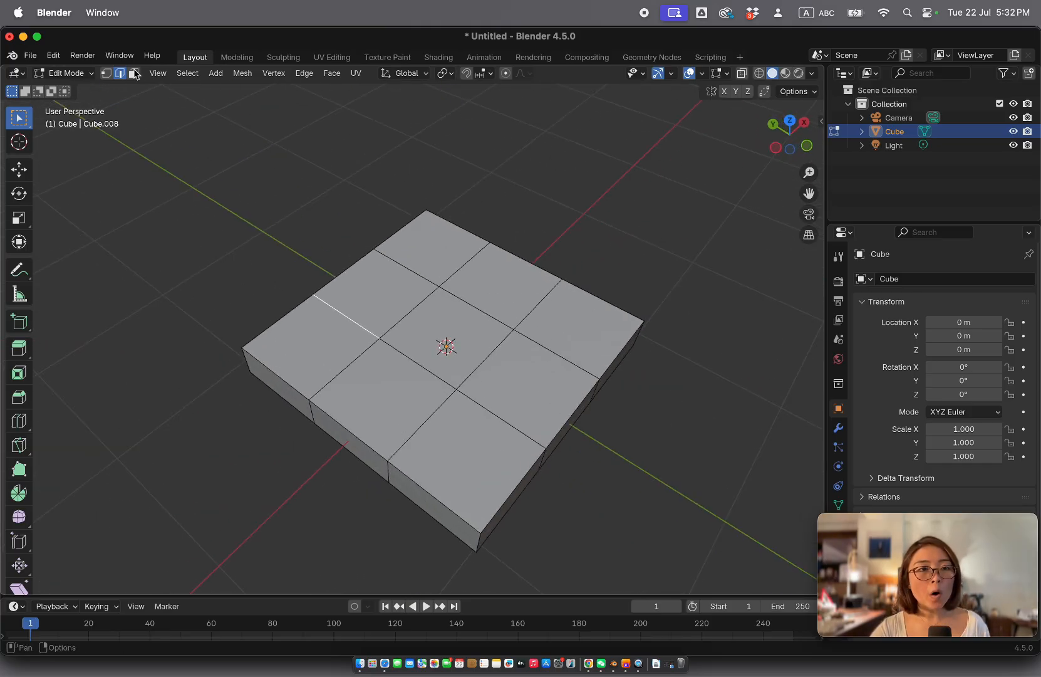
{"action": "scroll", "coordinate": [404, 351], "scroll_direction": "right", "scroll_amount": 5}
{"action": "left_click", "coordinate": [404, 355], "text": "shift"}
{"action": "left_click", "coordinate": [495, 404], "text": "shift"}
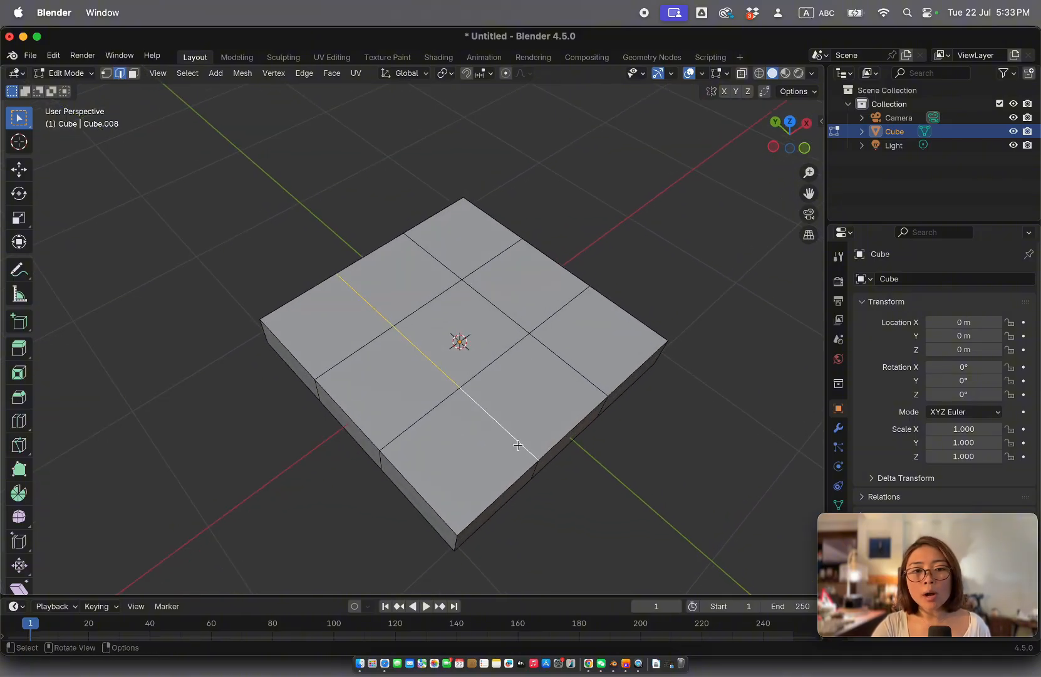
{"action": "scroll", "coordinate": [518, 445], "scroll_direction": "down", "scroll_amount": 8}
{"action": "scroll", "coordinate": [476, 421], "scroll_direction": "down", "scroll_amount": 6}
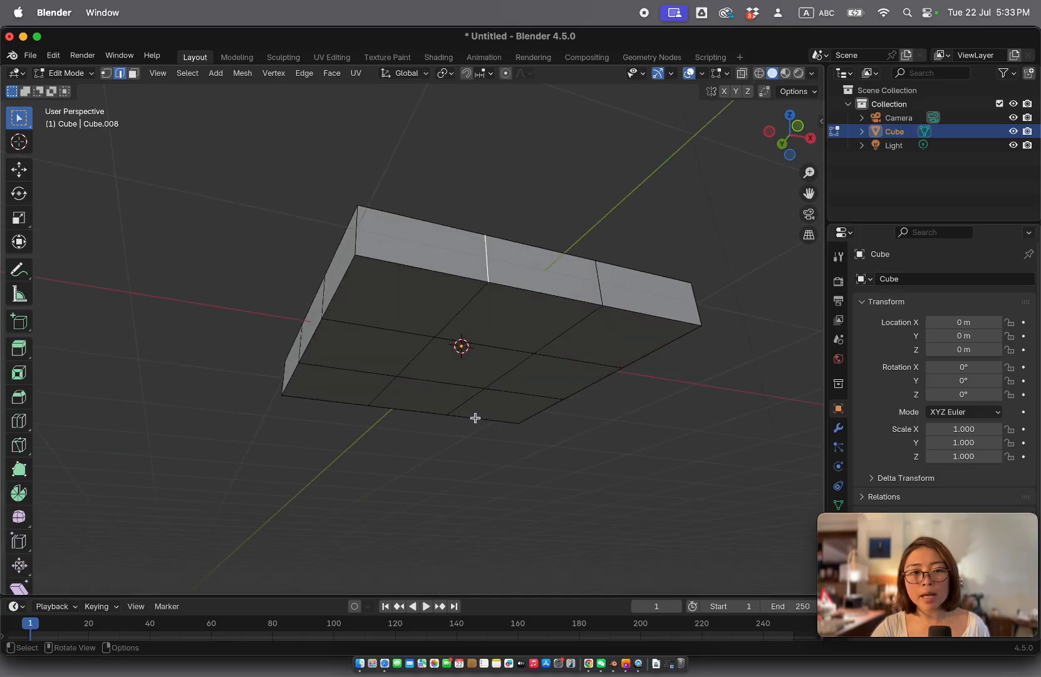
{"action": "scroll", "coordinate": [476, 418], "scroll_direction": "up", "scroll_amount": 10}
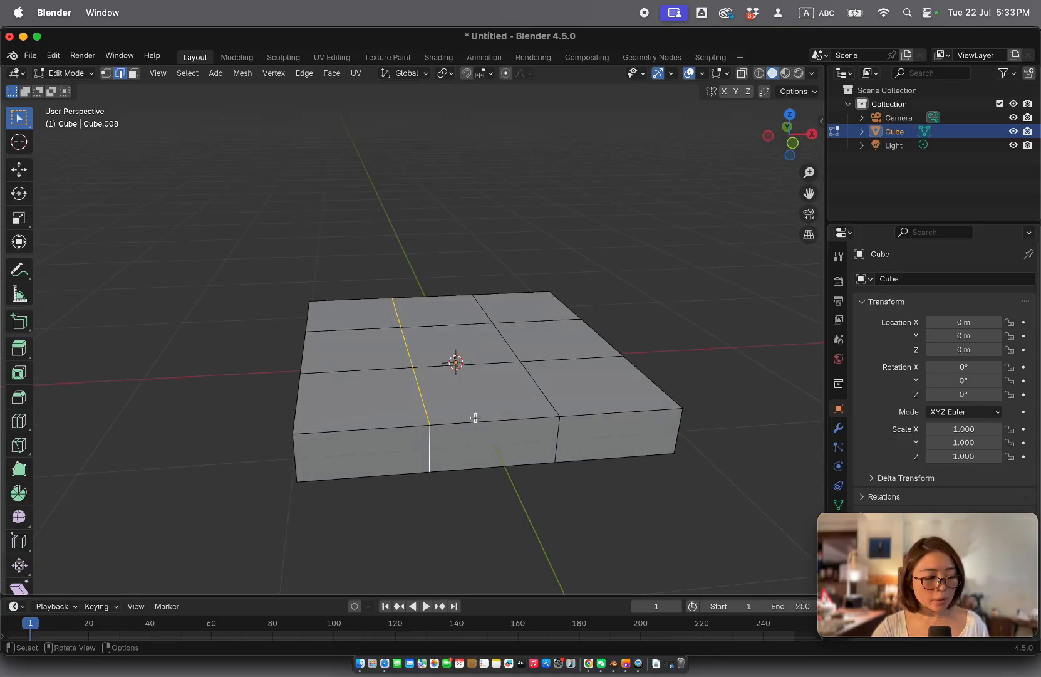
{"action": "left_click", "coordinate": [470, 499]}
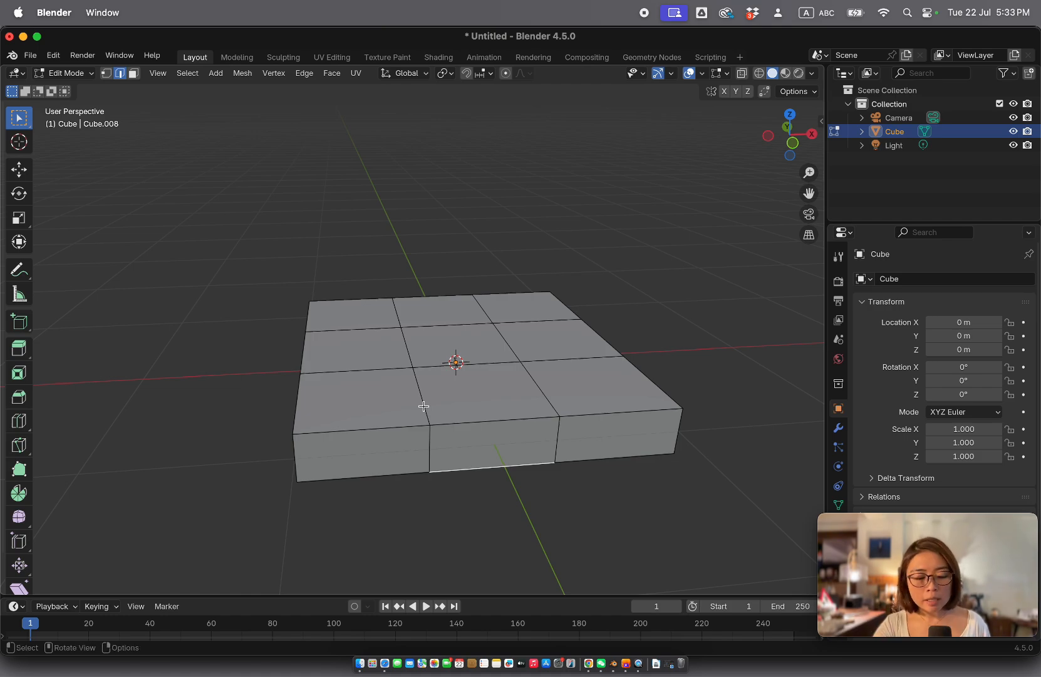
Select both complete edge loops running along Y around the slab and check the selection underneath.
{"action": "left_click", "coordinate": [414, 377], "text": "alt"}
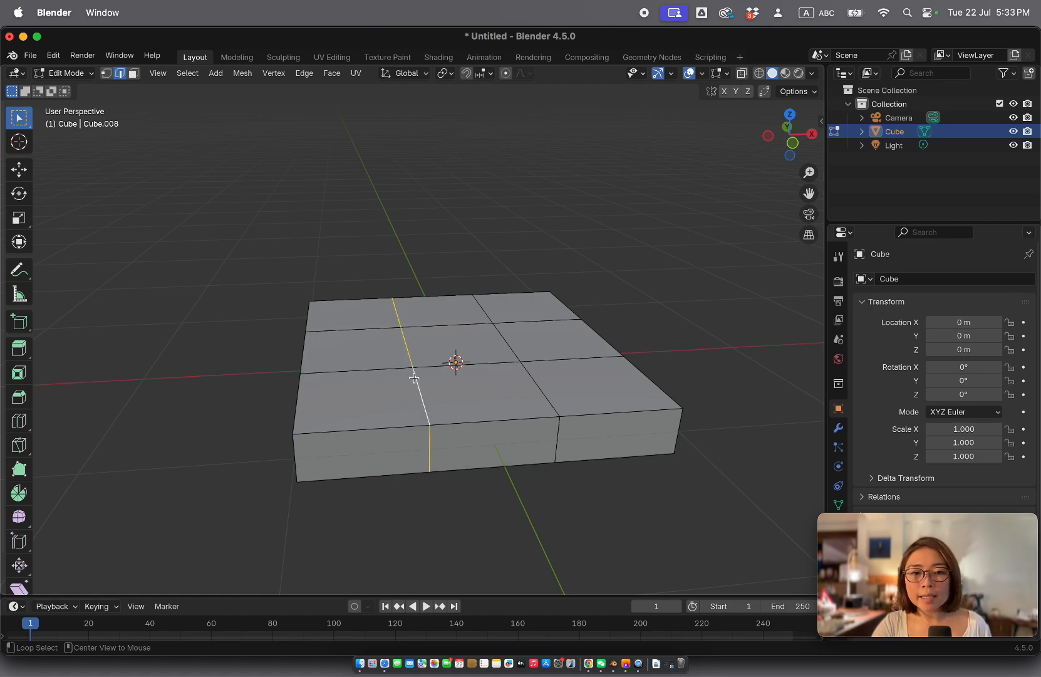
{"action": "left_click", "coordinate": [542, 388], "text": "alt+shift"}
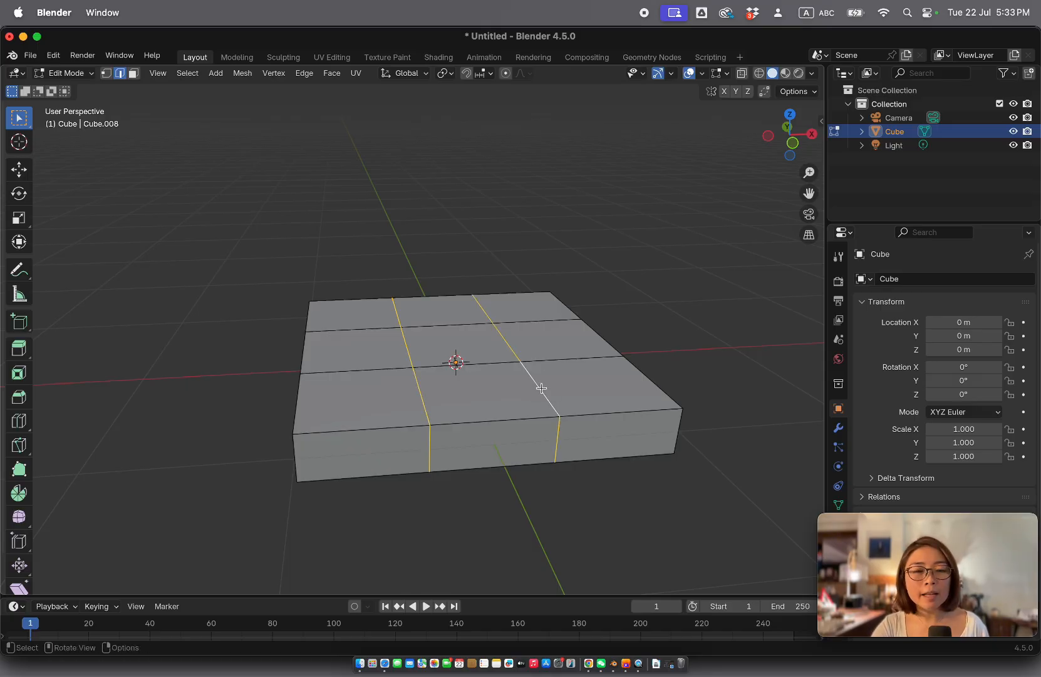
{"action": "scroll", "coordinate": [542, 388], "scroll_direction": "down", "scroll_amount": 10}
{"action": "scroll", "coordinate": [541, 389], "scroll_direction": "up", "scroll_amount": 3}
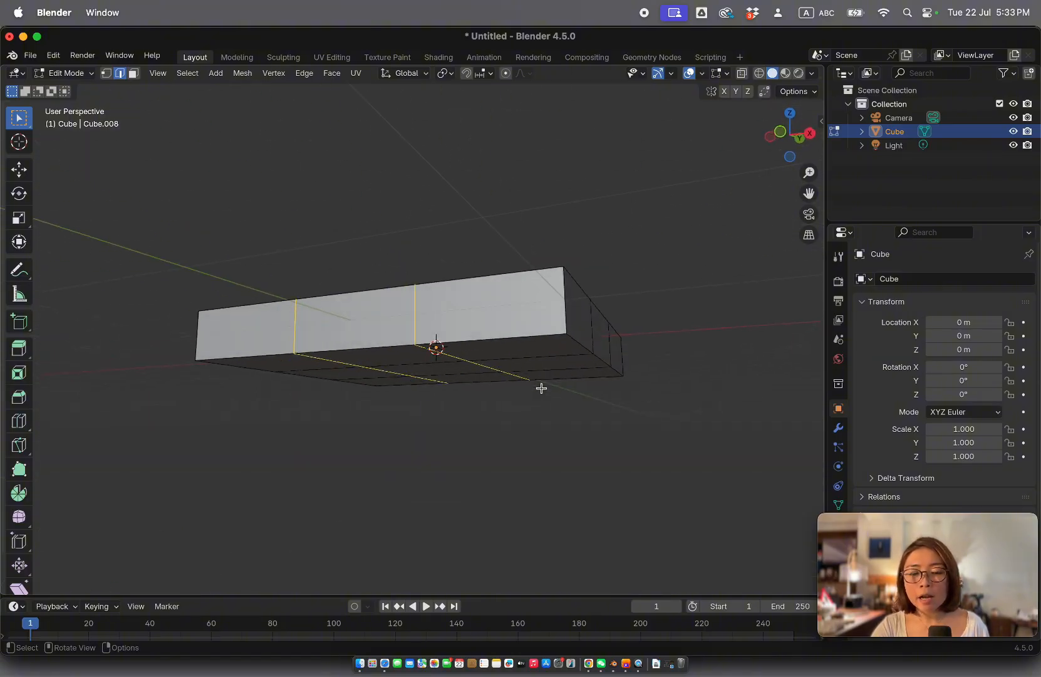
{"action": "scroll", "coordinate": [542, 388], "scroll_direction": "down", "scroll_amount": 2}
{"action": "scroll", "coordinate": [541, 389], "scroll_direction": "up", "scroll_amount": 10}
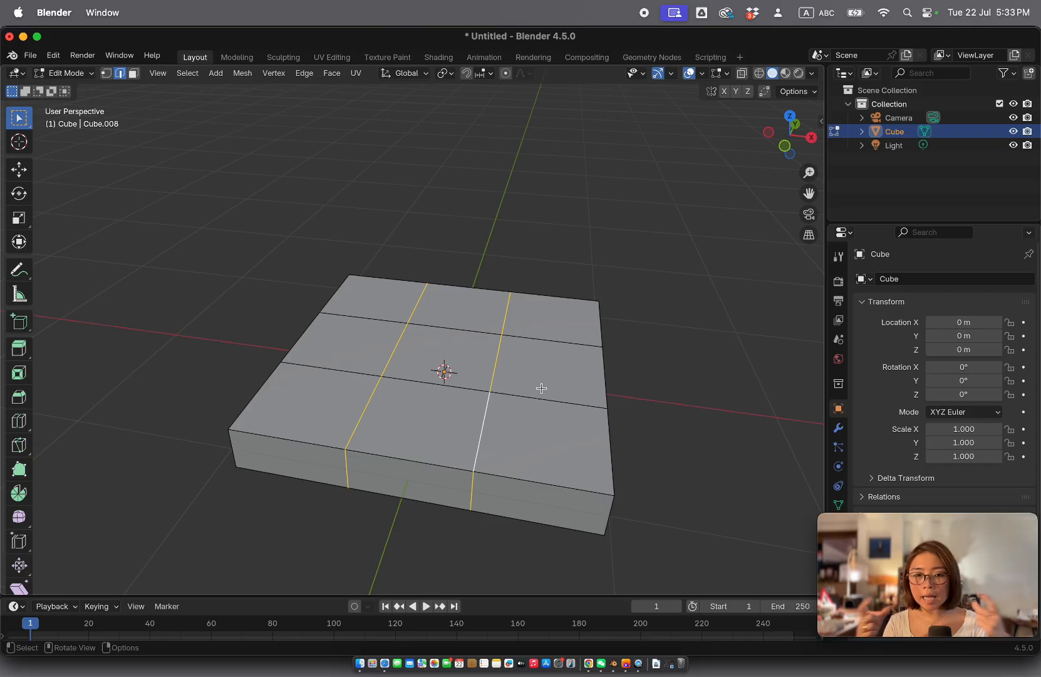
Scale the two selected edge loops apart along X, moving them closer to the slab's outer sides.
{"action": "key", "text": "s"}
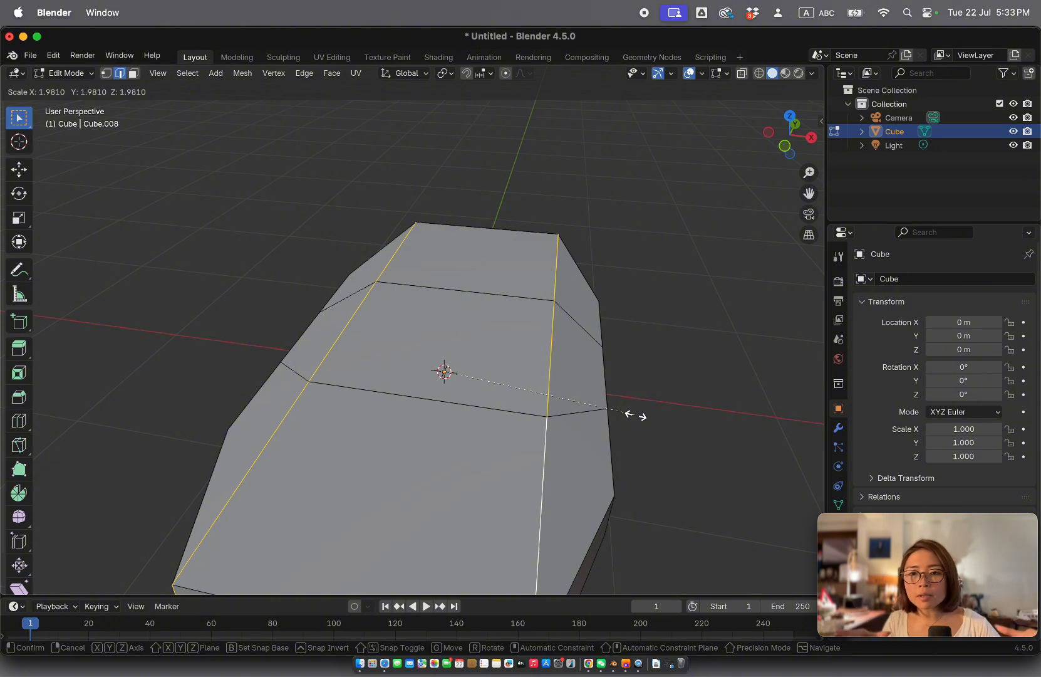
{"action": "key", "text": "x"}
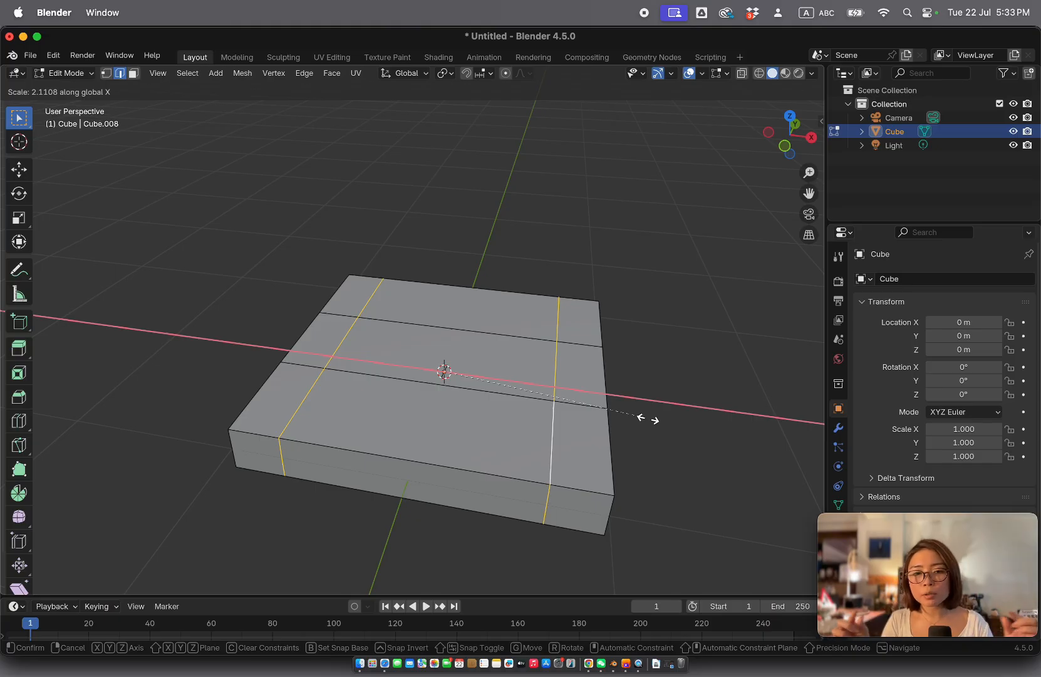
{"action": "left_click", "coordinate": [630, 418]}
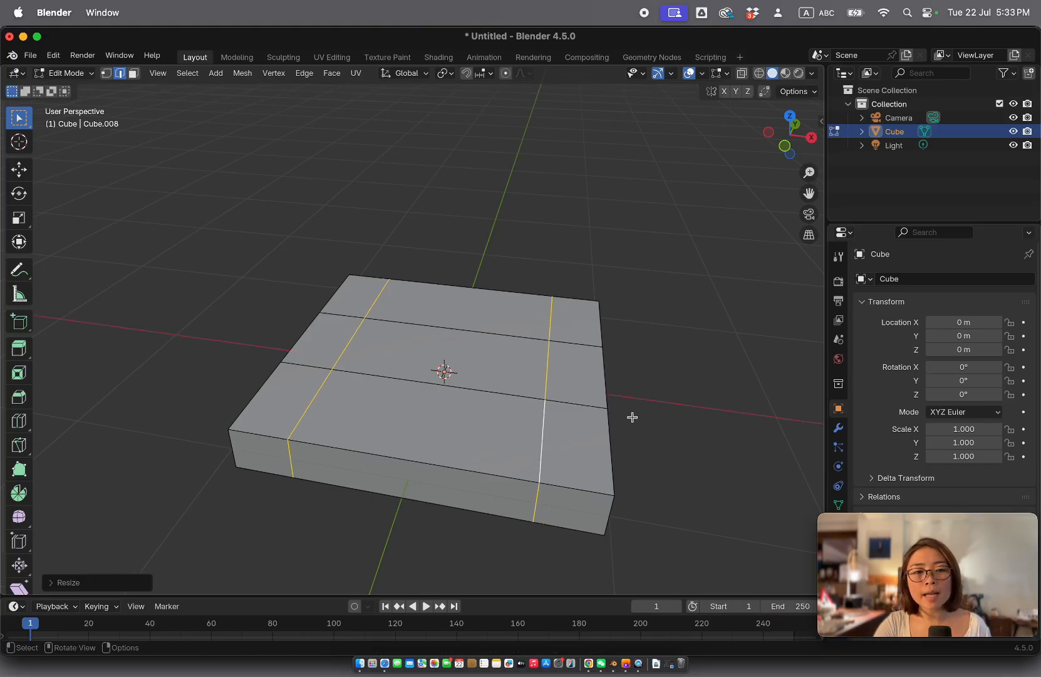
{"action": "scroll", "coordinate": [628, 417], "scroll_direction": "down", "scroll_amount": 5}
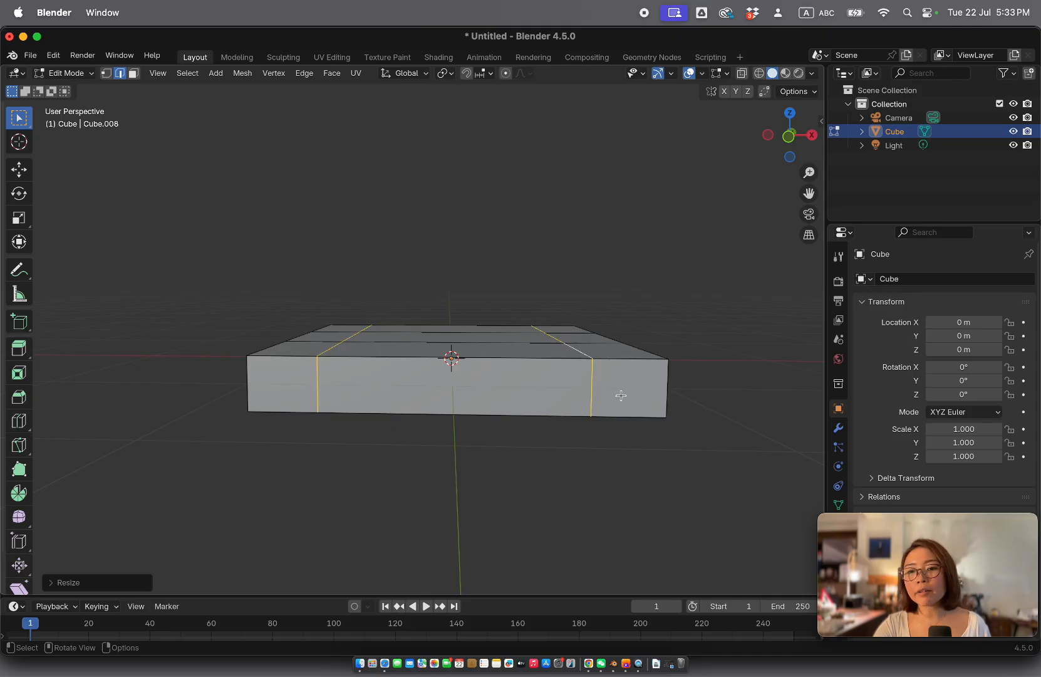
{"action": "scroll", "coordinate": [619, 395], "scroll_direction": "up", "scroll_amount": 5}
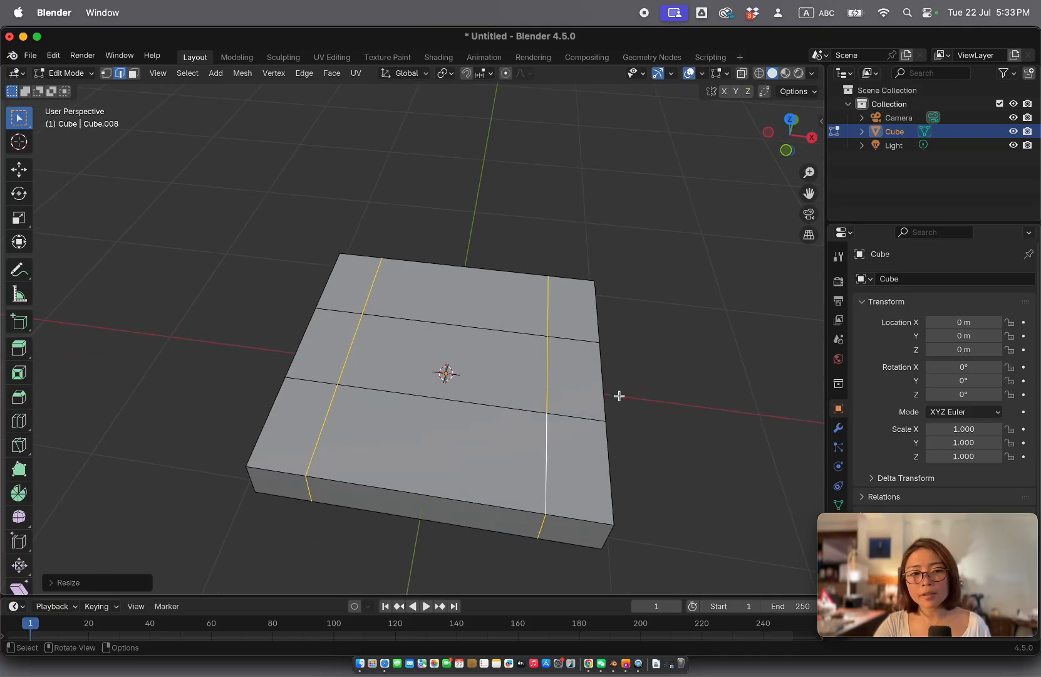
Select both edge loops running along X around the slab.
{"action": "left_click", "coordinate": [473, 405], "text": "alt"}
{"action": "left_click", "coordinate": [483, 323], "text": "alt+shift"}
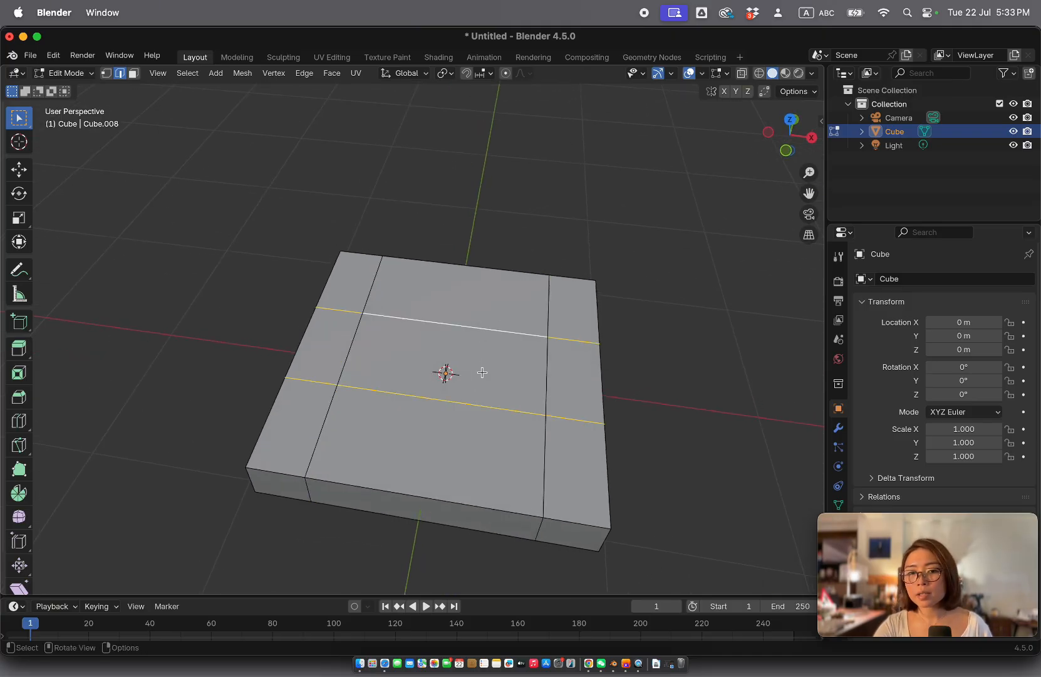
{"action": "key", "text": "s"}
{"action": "key", "text": "x"}
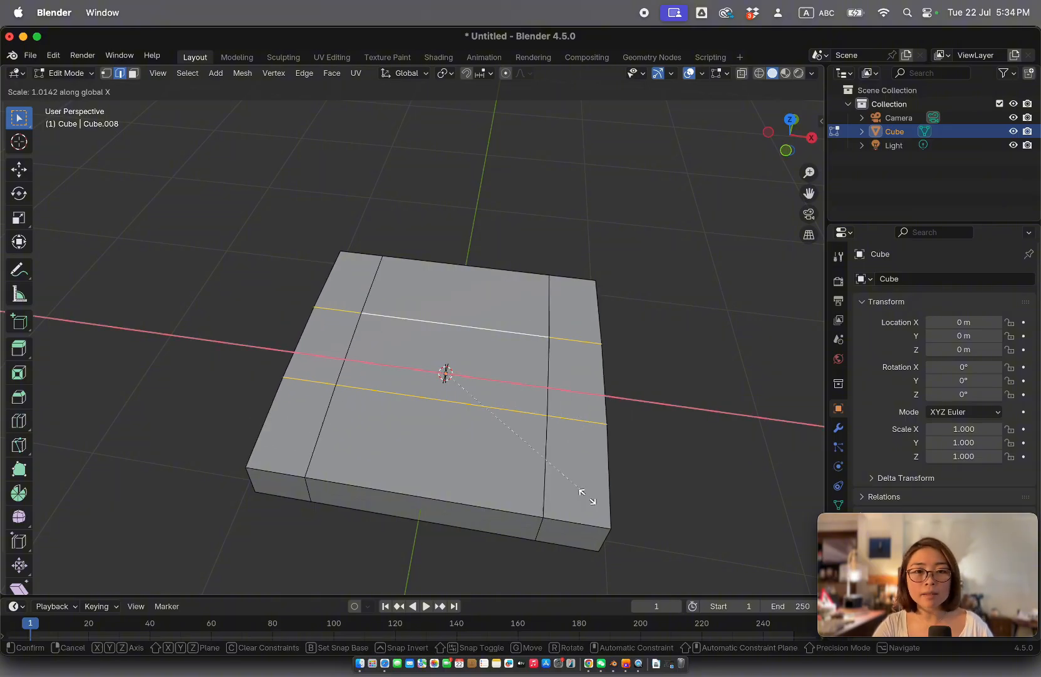
{"action": "key", "text": "Escape"}
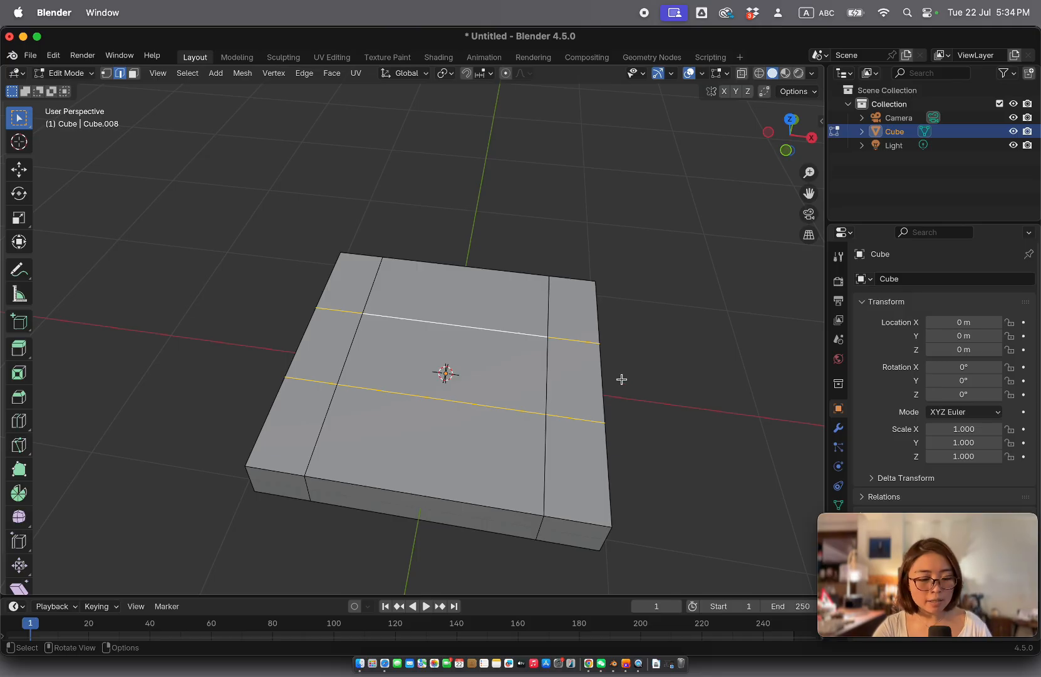
Scale the two selected X-direction loops apart along Y, nearly doubling their spacing so they sit closer to the slab's outer sides.
{"action": "scroll", "coordinate": [599, 425], "scroll_direction": "down", "scroll_amount": 1}
{"action": "key", "text": "s"}
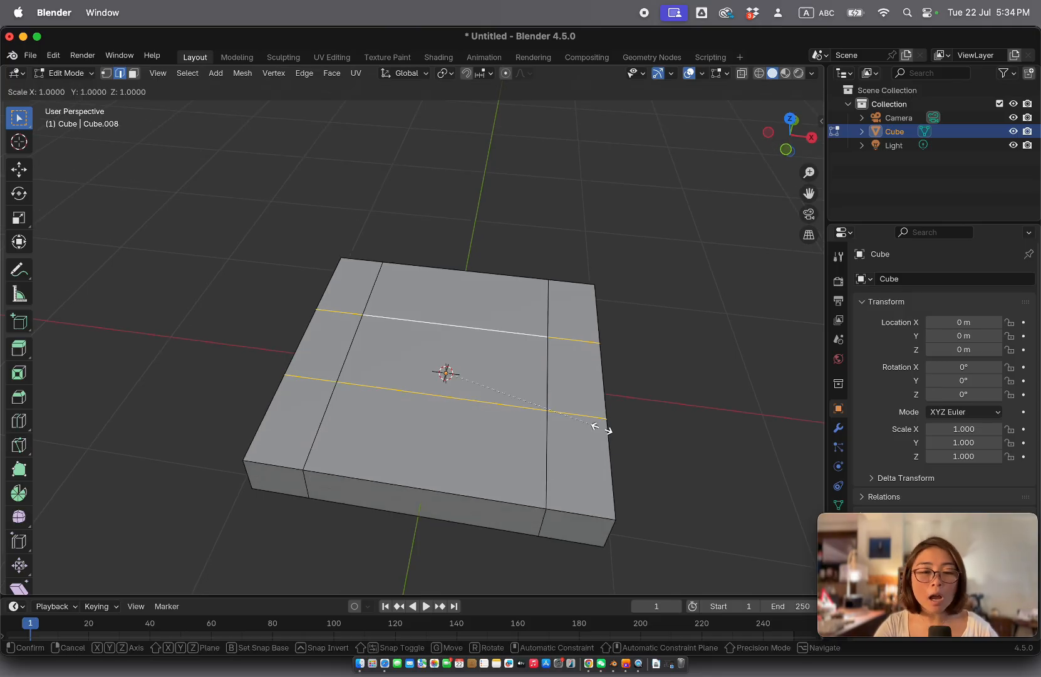
{"action": "key", "text": "y"}
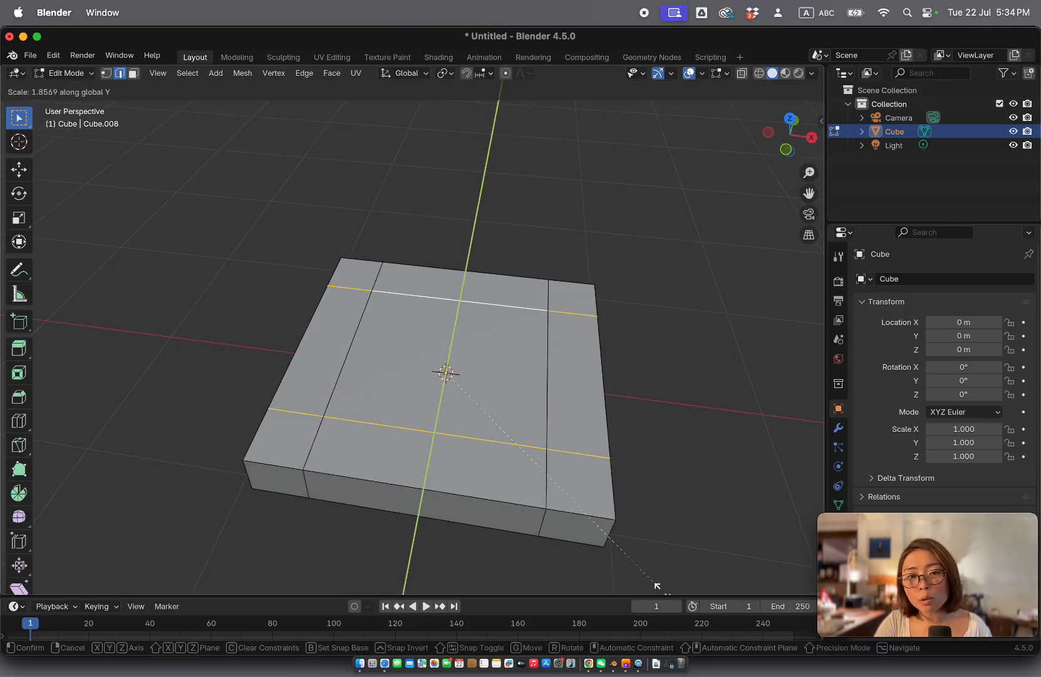
{"action": "left_click", "coordinate": [667, 87]}
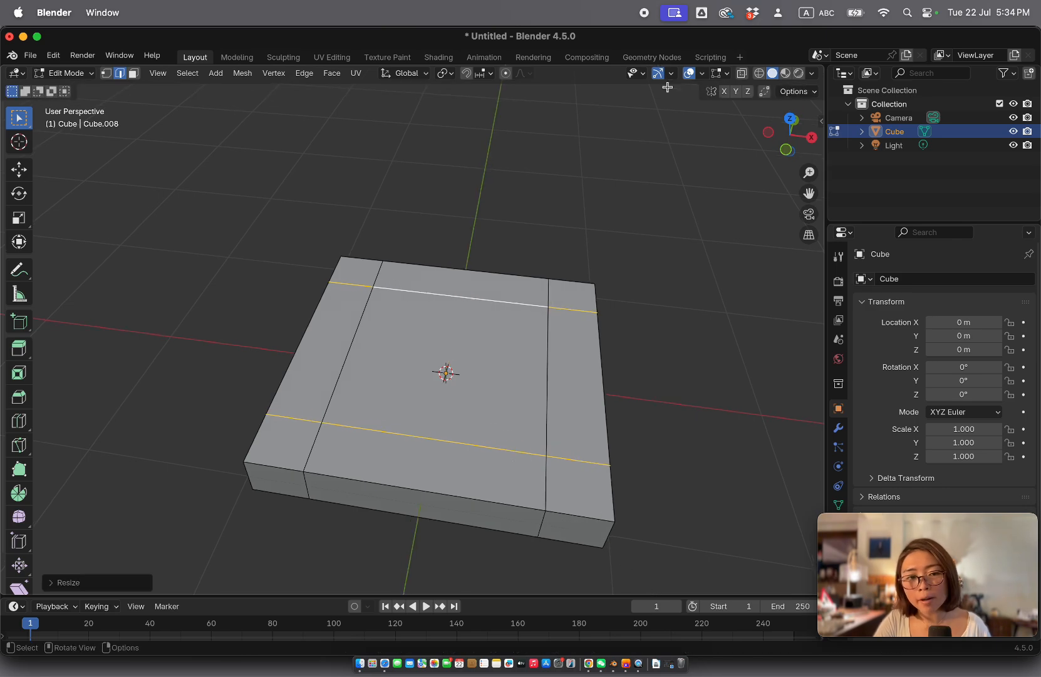
{"action": "scroll", "coordinate": [667, 87], "scroll_direction": "left", "scroll_amount": 1}
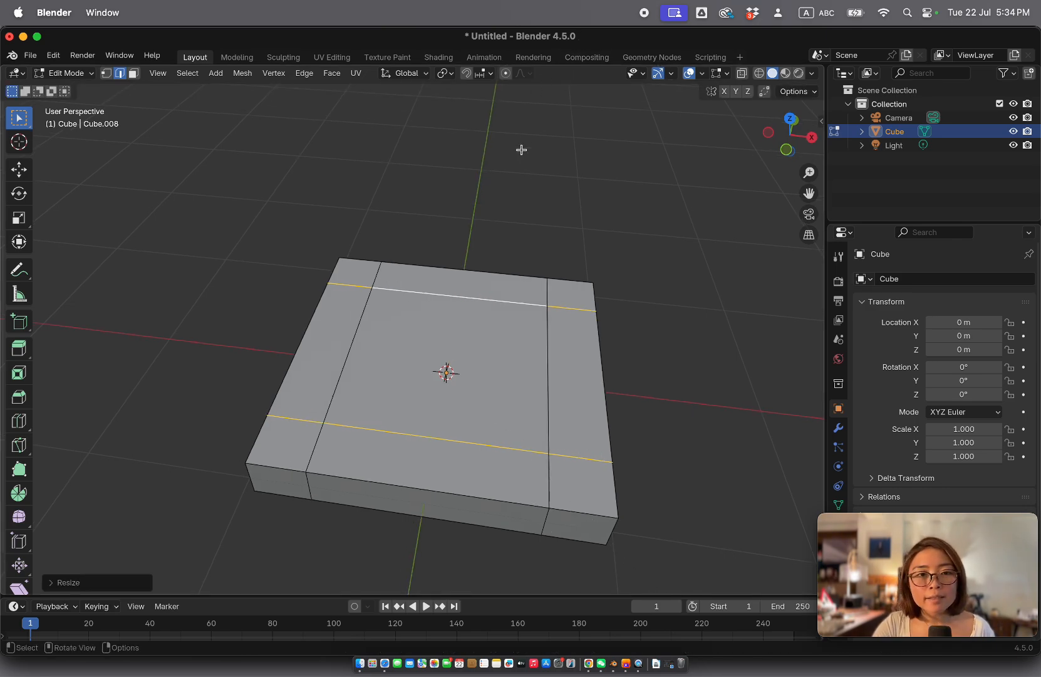
Switch to face selection and select the four small corner faces on the slab's underside.
{"action": "scroll", "coordinate": [521, 150], "scroll_direction": "down", "scroll_amount": 10}
{"action": "scroll", "coordinate": [510, 171], "scroll_direction": "up", "scroll_amount": 1}
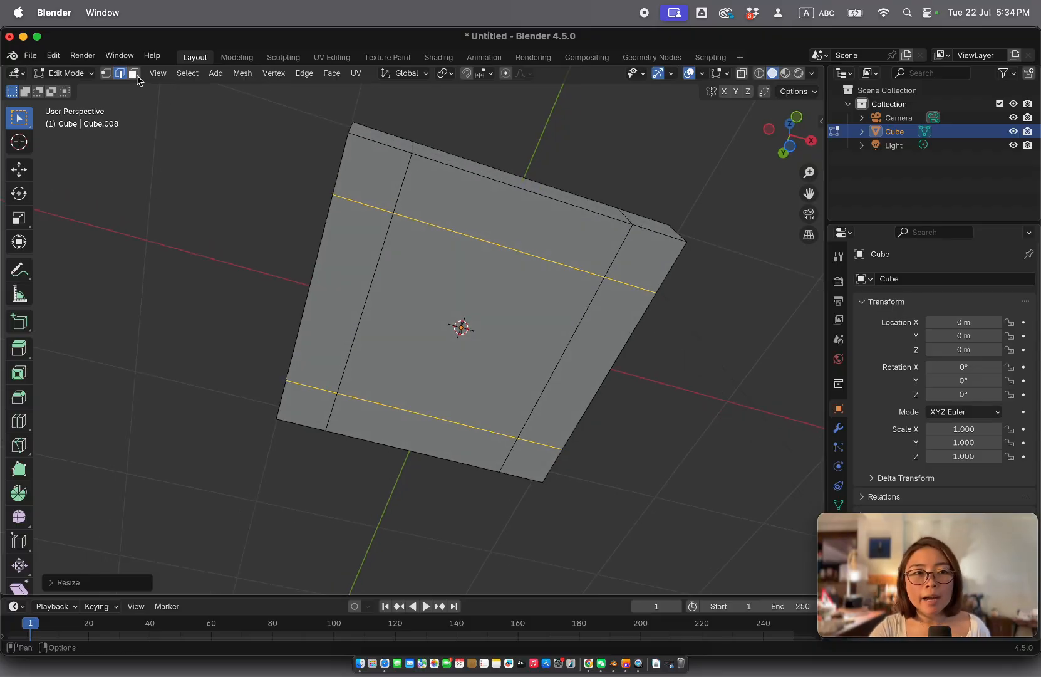
{"action": "key", "text": "3"}
{"action": "left_click", "coordinate": [381, 177]}
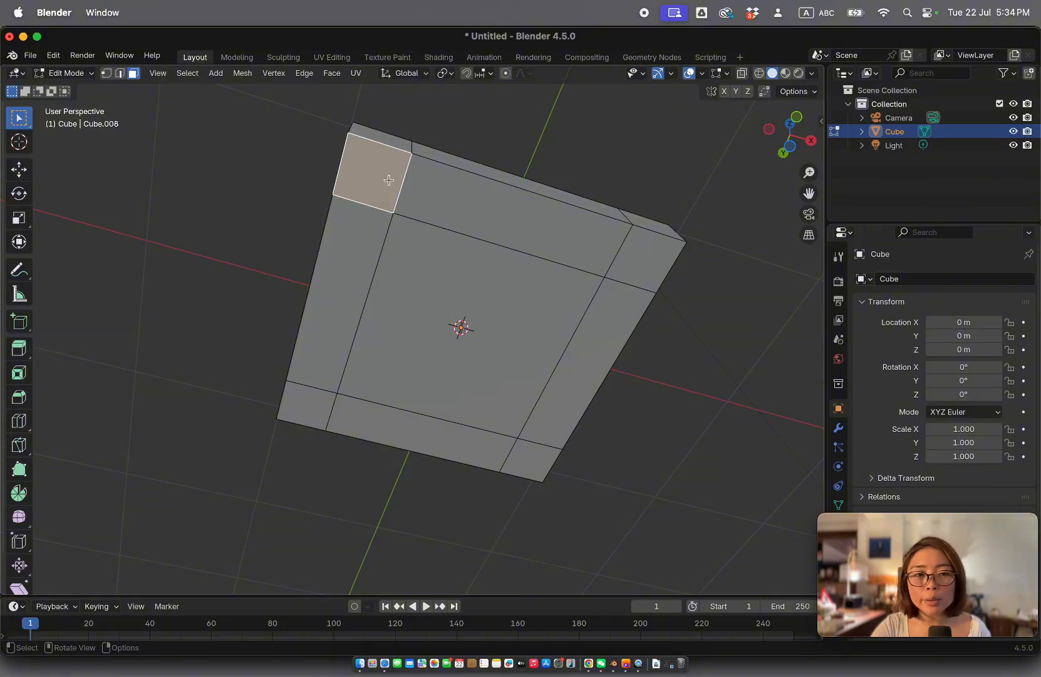
{"action": "left_click", "coordinate": [656, 253], "text": "shift"}
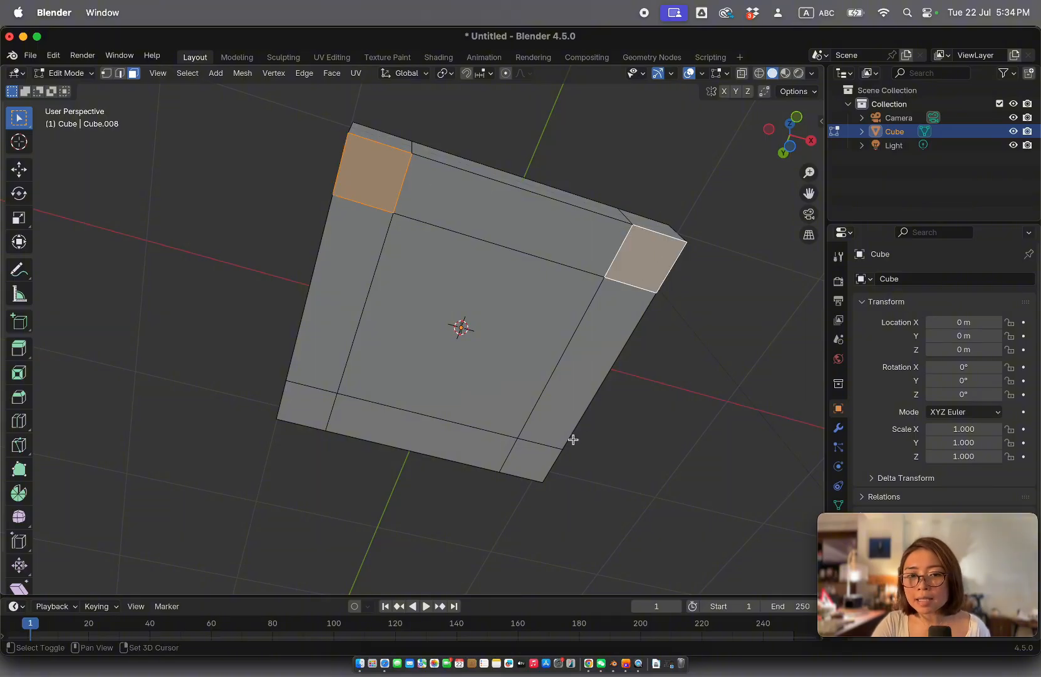
{"action": "left_click", "coordinate": [543, 465], "text": "shift"}
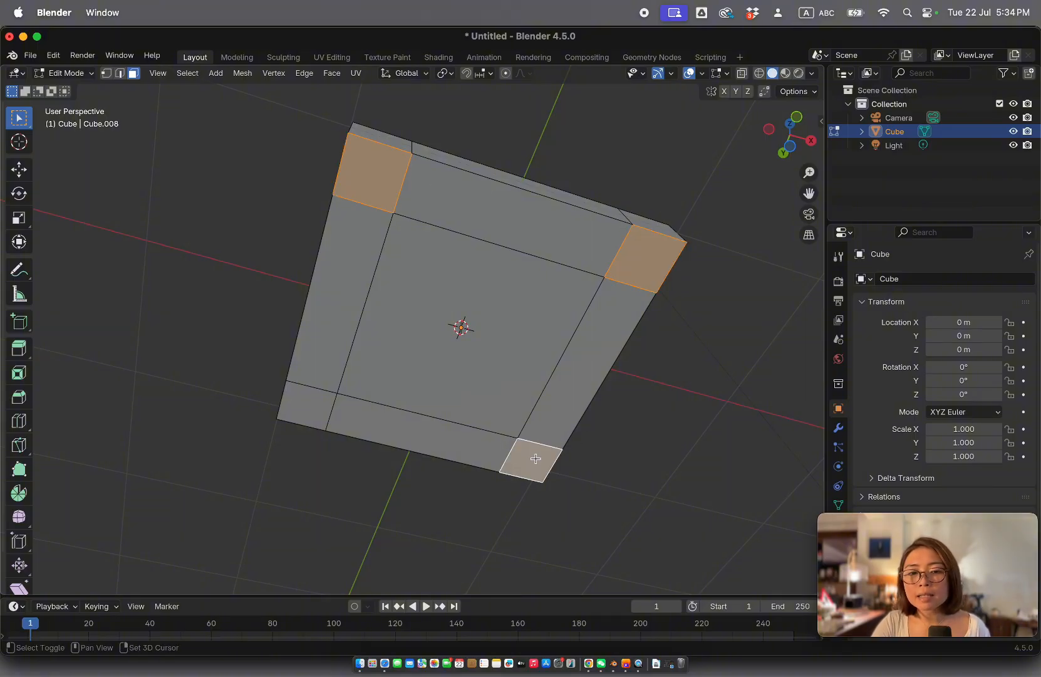
{"action": "left_click", "coordinate": [310, 403], "text": "shift"}
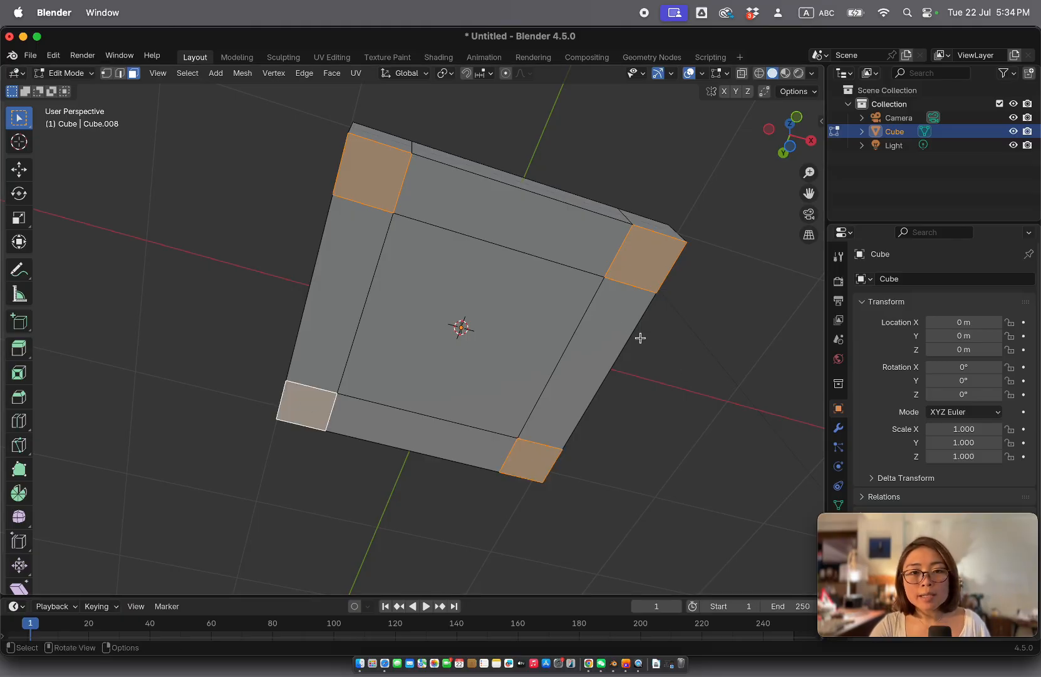
Extrude the four selected corner faces downward about 1 m to form table legs.
{"action": "middle_click_drag", "start_coordinate": [639, 337], "coordinate": [637, 227]}
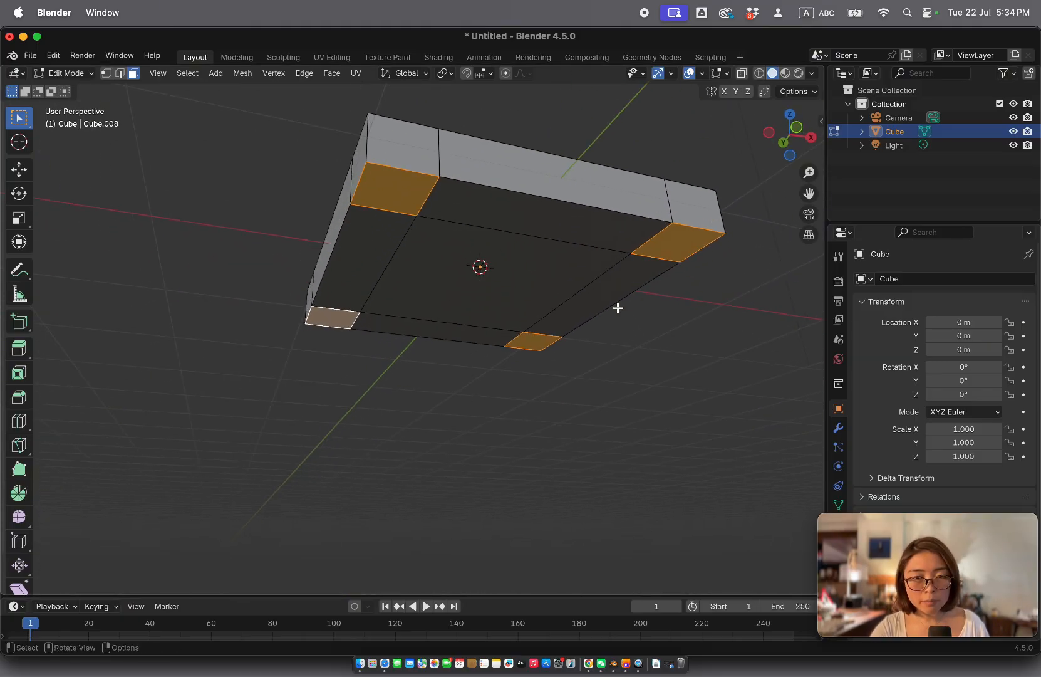
{"action": "mouse_move", "coordinate": [618, 308]}
{"action": "middle_mouse_down"}
{"action": "mouse_move", "coordinate": [595, 357]}
{"action": "mouse_move", "coordinate": [623, 305]}
{"action": "mouse_move", "coordinate": [661, 318]}
{"action": "mouse_move", "coordinate": [615, 305]}
{"action": "middle_mouse_up"}
{"action": "key", "text": "e"}
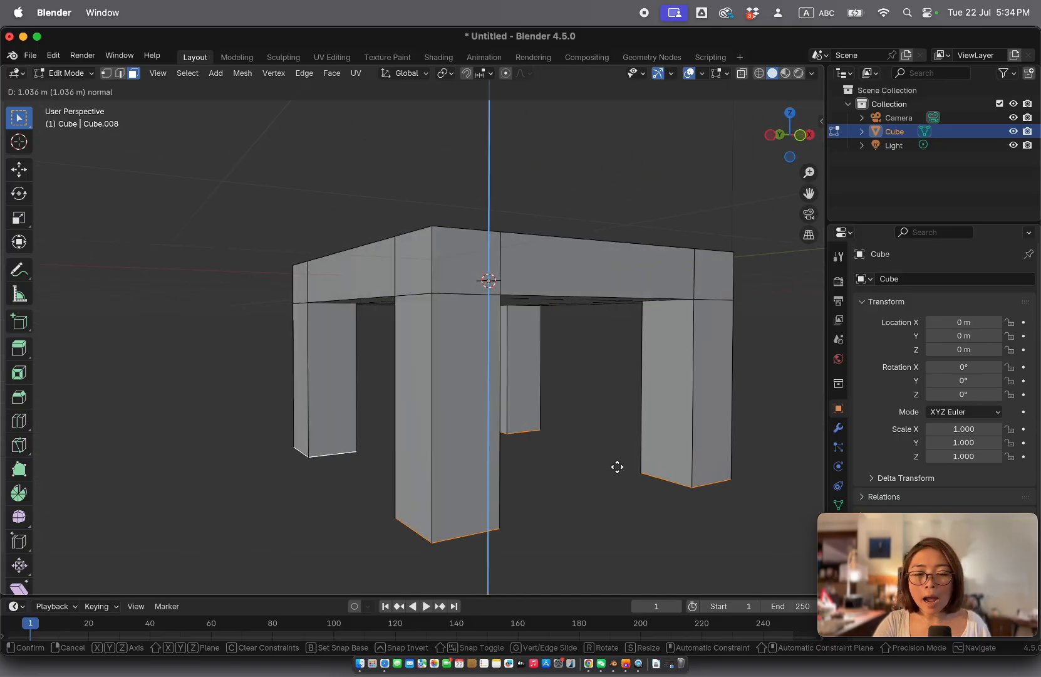
{"action": "left_click", "coordinate": [617, 485]}
Try scaling the four leg-end faces together by about 1.24 around their shared median point, and undo the scaling.
{"action": "scroll", "coordinate": [633, 318], "scroll_direction": "down", "scroll_amount": 5, "text": "ctrl"}
{"action": "mouse_move", "coordinate": [633, 317]}
{"action": "middle_mouse_down"}
{"action": "mouse_move", "coordinate": [595, 244]}
{"action": "mouse_move", "coordinate": [634, 317]}
{"action": "middle_mouse_up"}
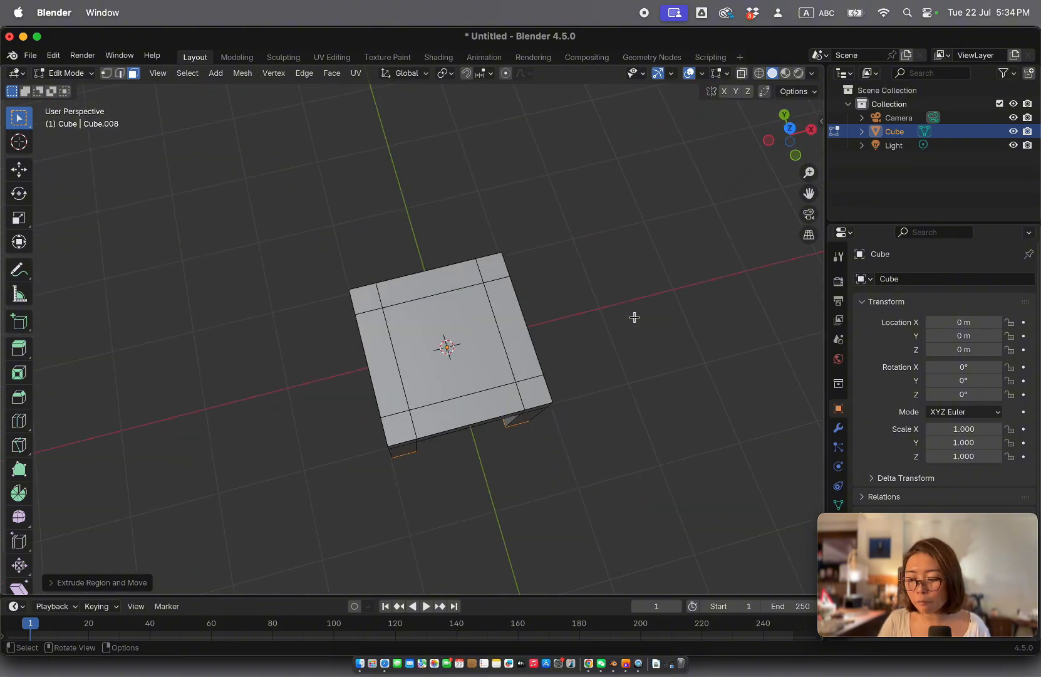
{"action": "key", "text": "KP_7"}
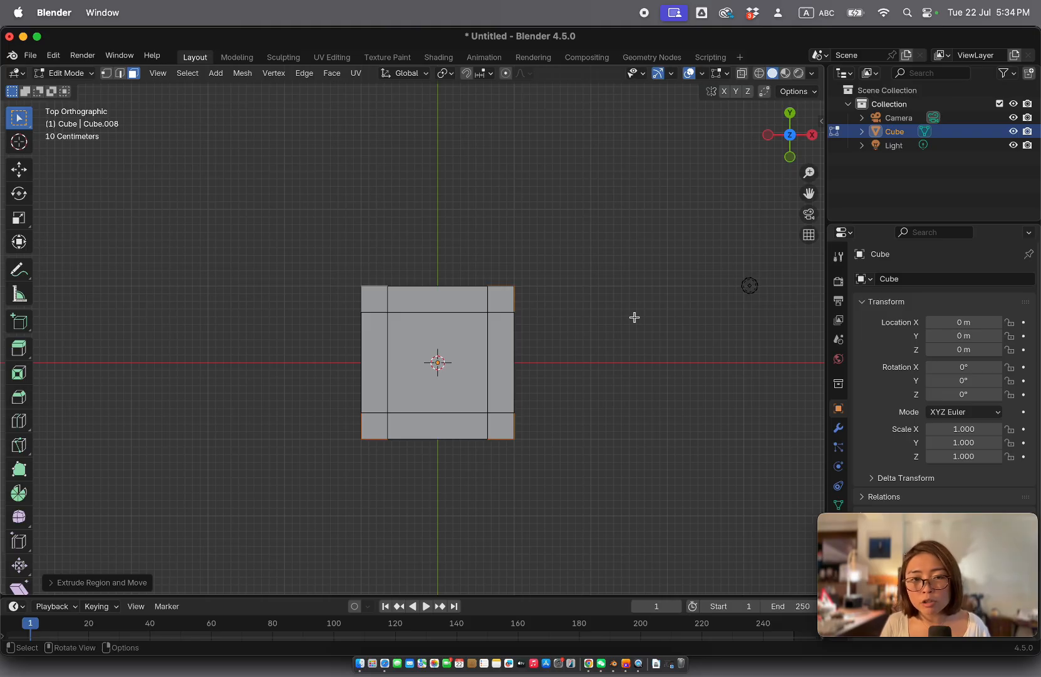
{"action": "scroll", "coordinate": [634, 317], "scroll_direction": "down", "scroll_amount": 10}
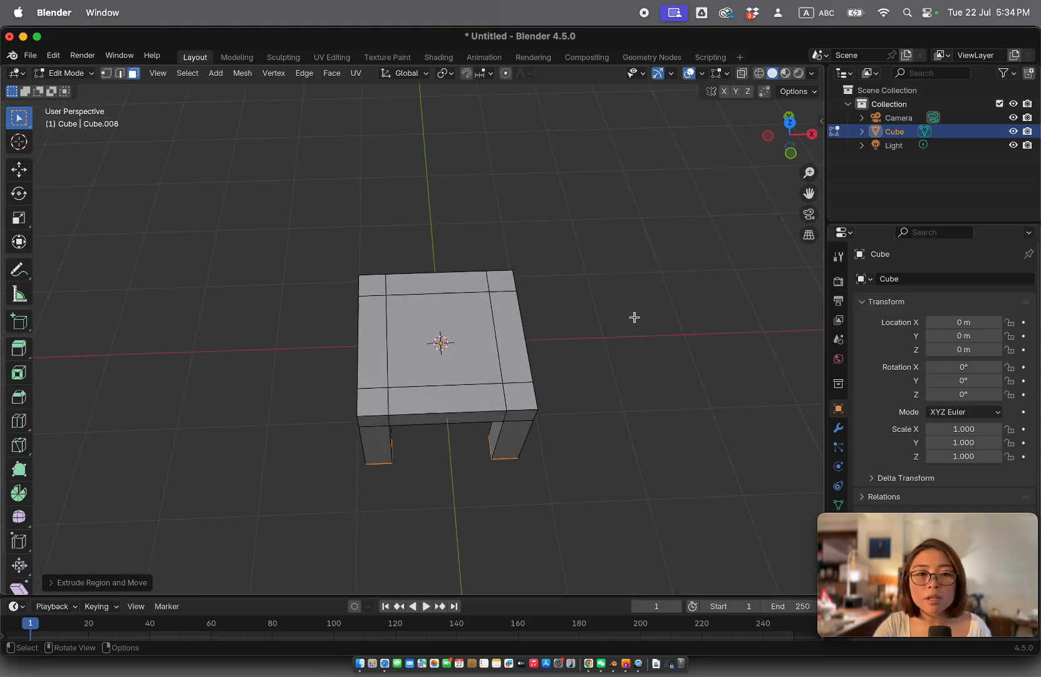
{"action": "scroll", "coordinate": [635, 317], "scroll_direction": "down", "scroll_amount": 5}
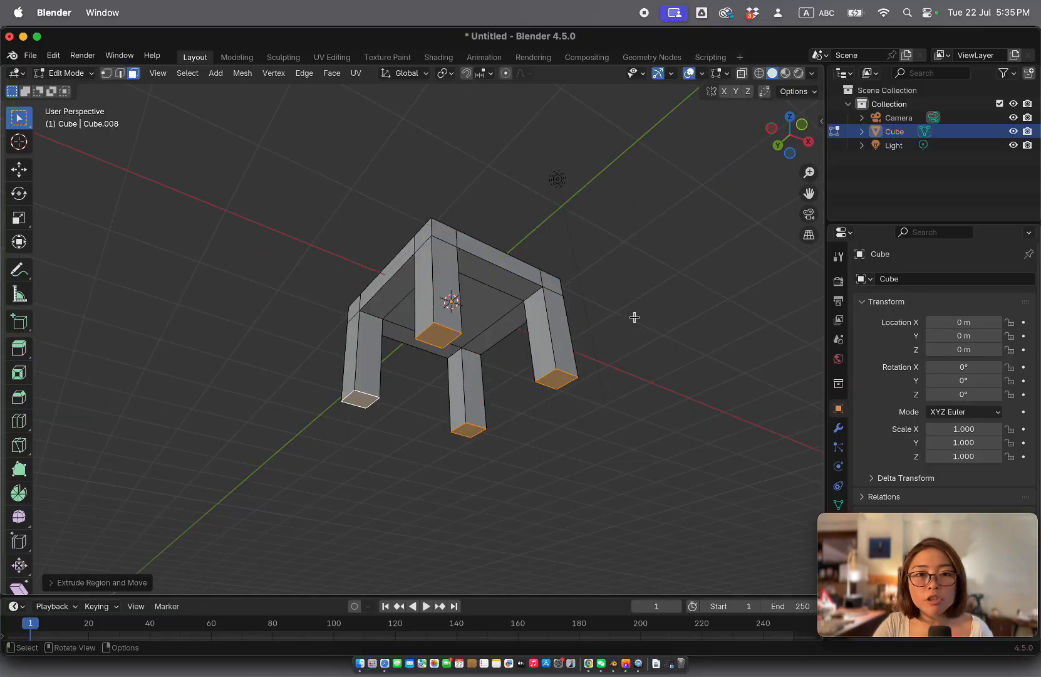
{"action": "key", "text": "s"}
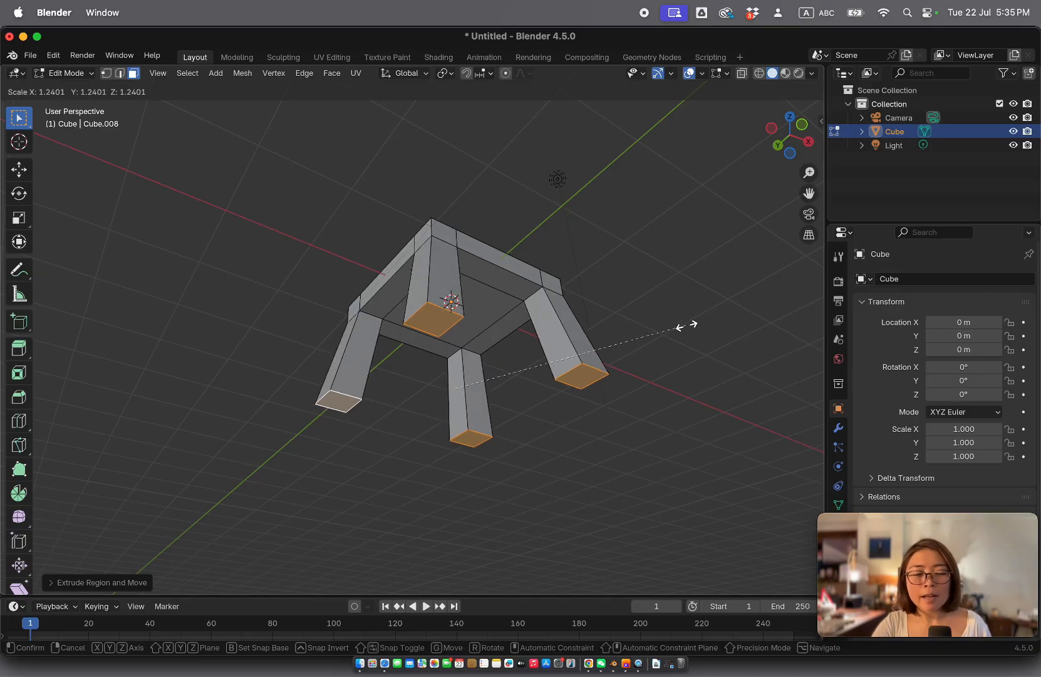
{"action": "left_click", "coordinate": [687, 326]}
{"action": "scroll", "coordinate": [686, 326], "scroll_direction": "up", "scroll_amount": 10}
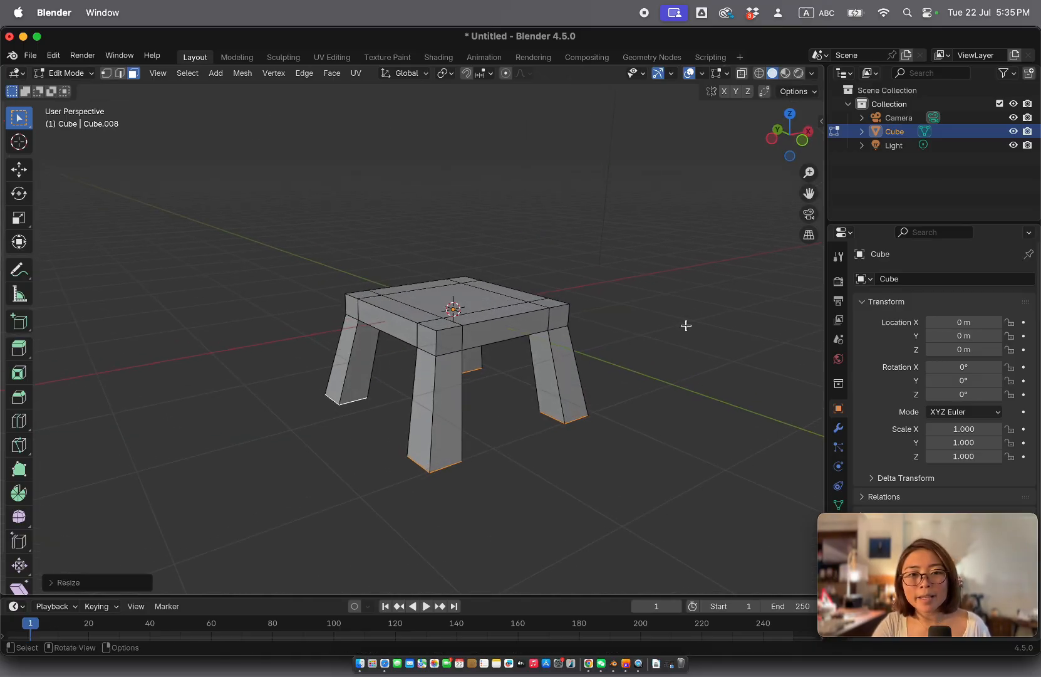
{"action": "scroll", "coordinate": [686, 325], "scroll_direction": "down", "scroll_amount": 8}
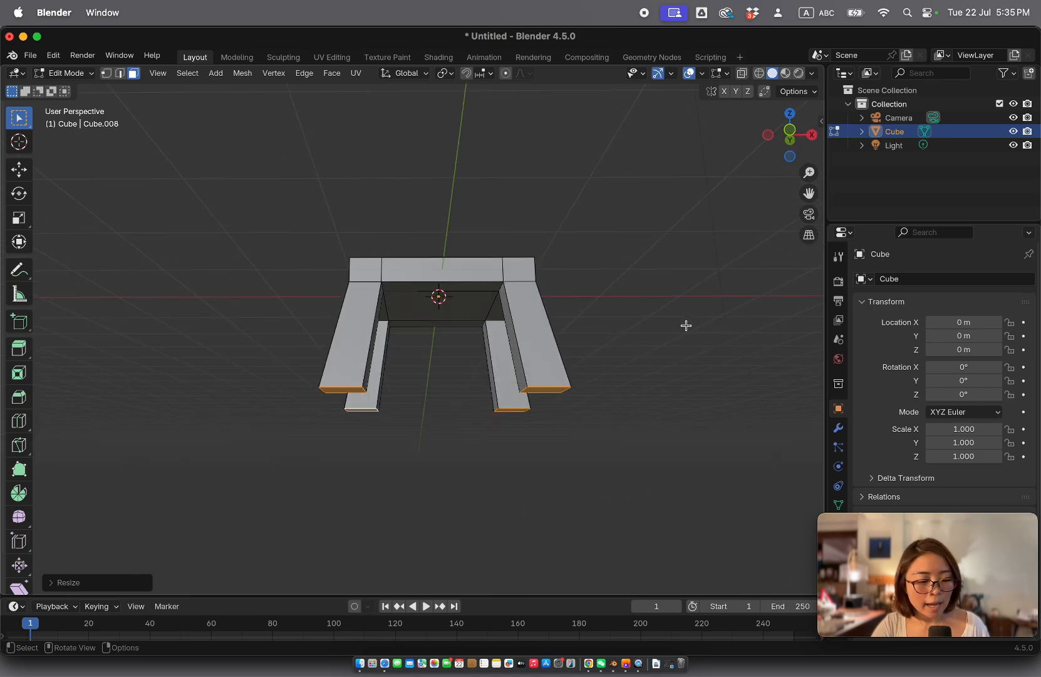
{"action": "scroll", "coordinate": [686, 326], "scroll_direction": "up", "scroll_amount": 5}
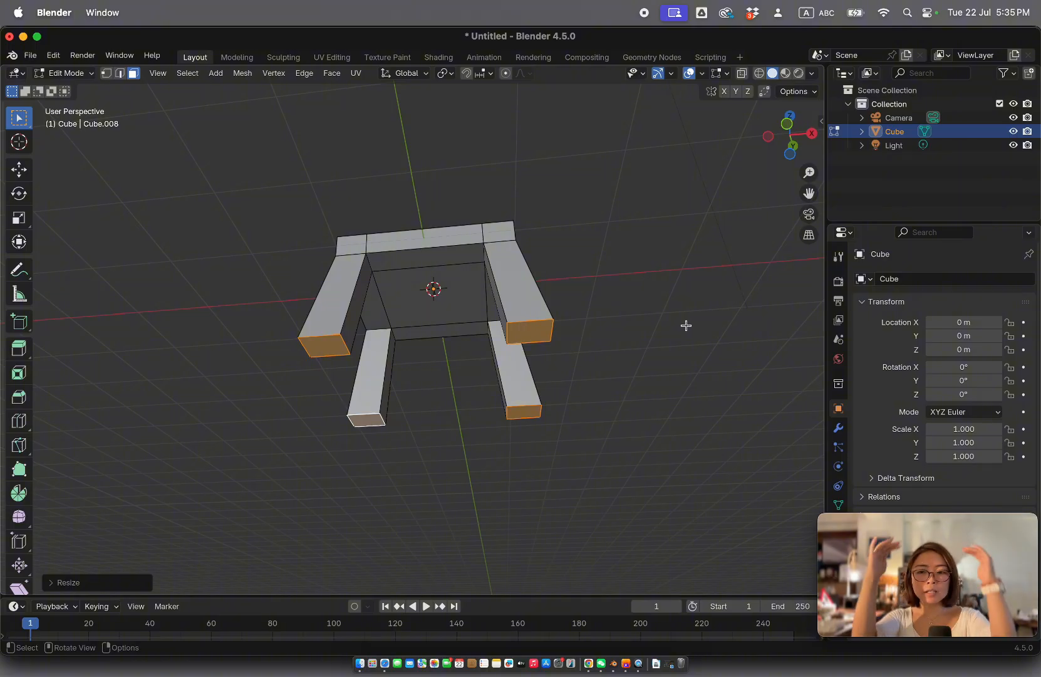
{"action": "key", "text": "ctrl+z"}
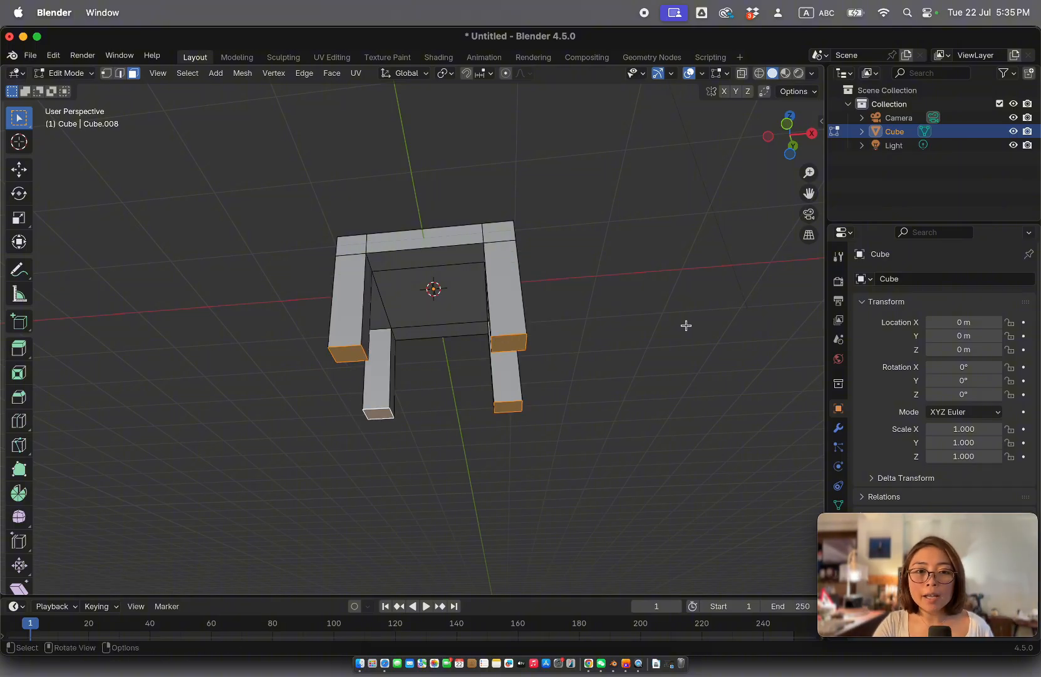
With the pivot point set to Individual Origins, scale the four leg-end faces by about 0.38 and again by about 1.5 to taper the legs.
{"action": "left_click", "coordinate": [445, 73]}
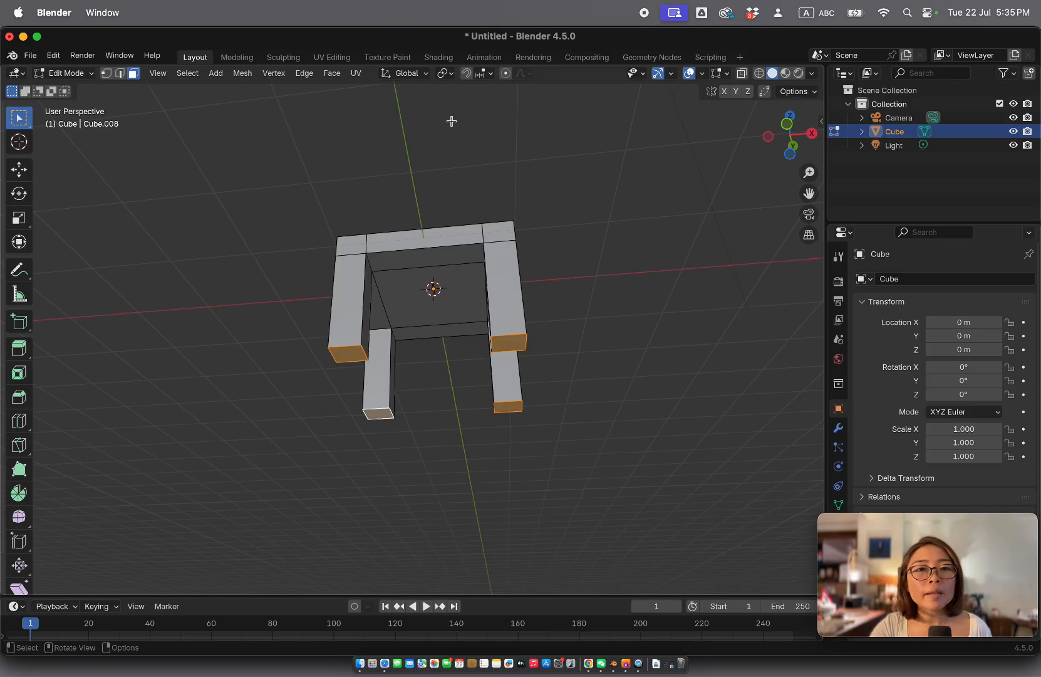
{"action": "left_click", "coordinate": [444, 73]}
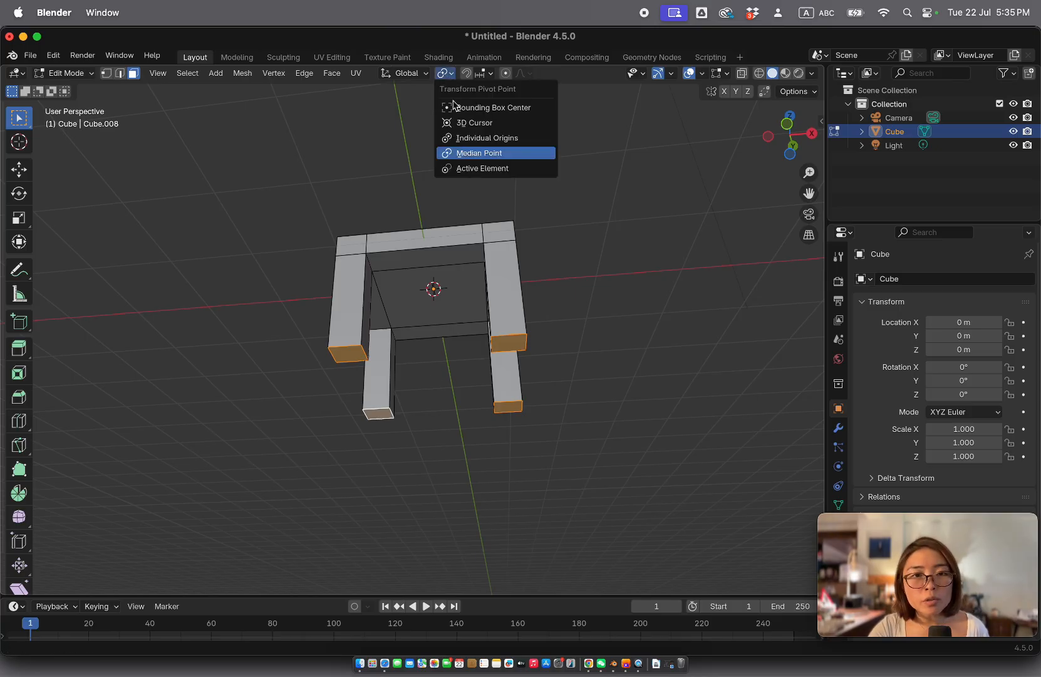
{"action": "left_click", "coordinate": [486, 139]}
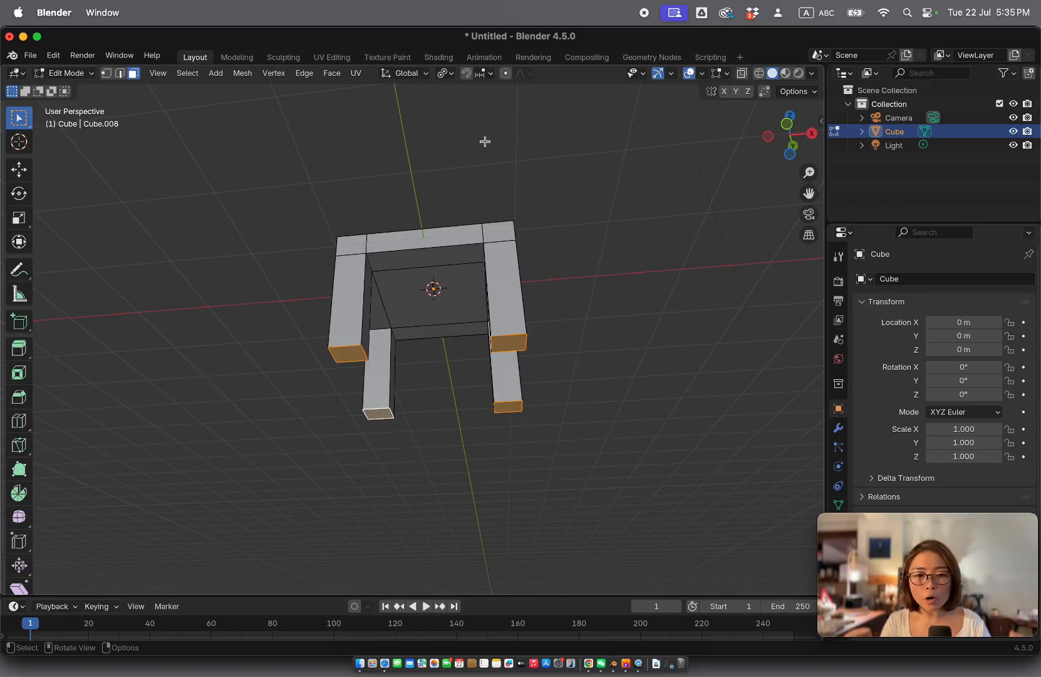
{"action": "key", "text": "s"}
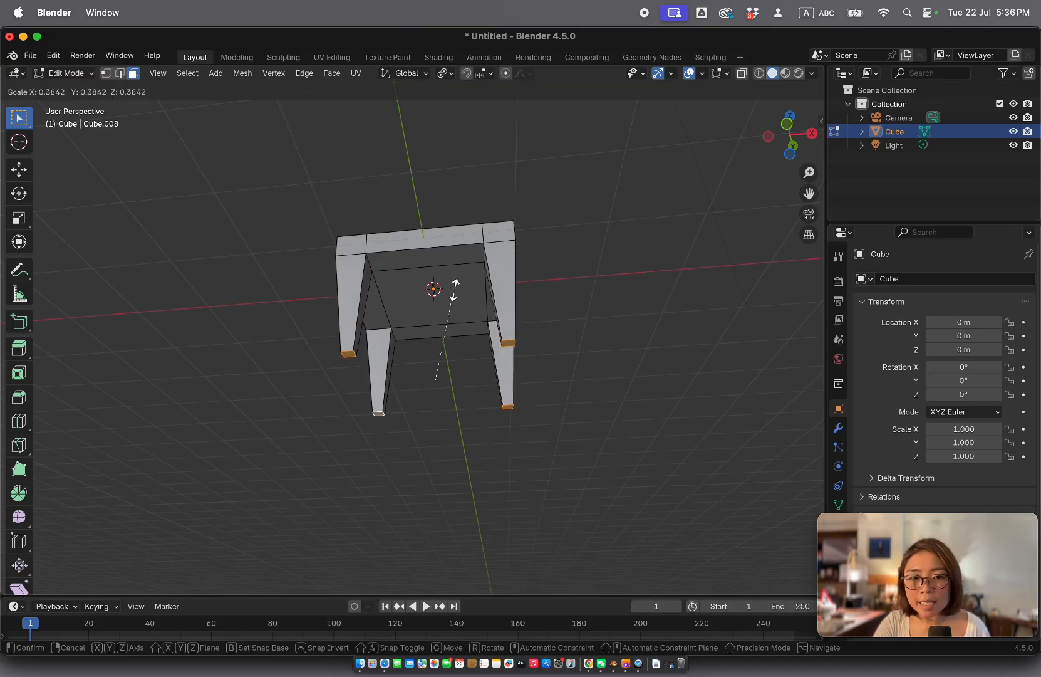
{"action": "left_click", "coordinate": [454, 292]}
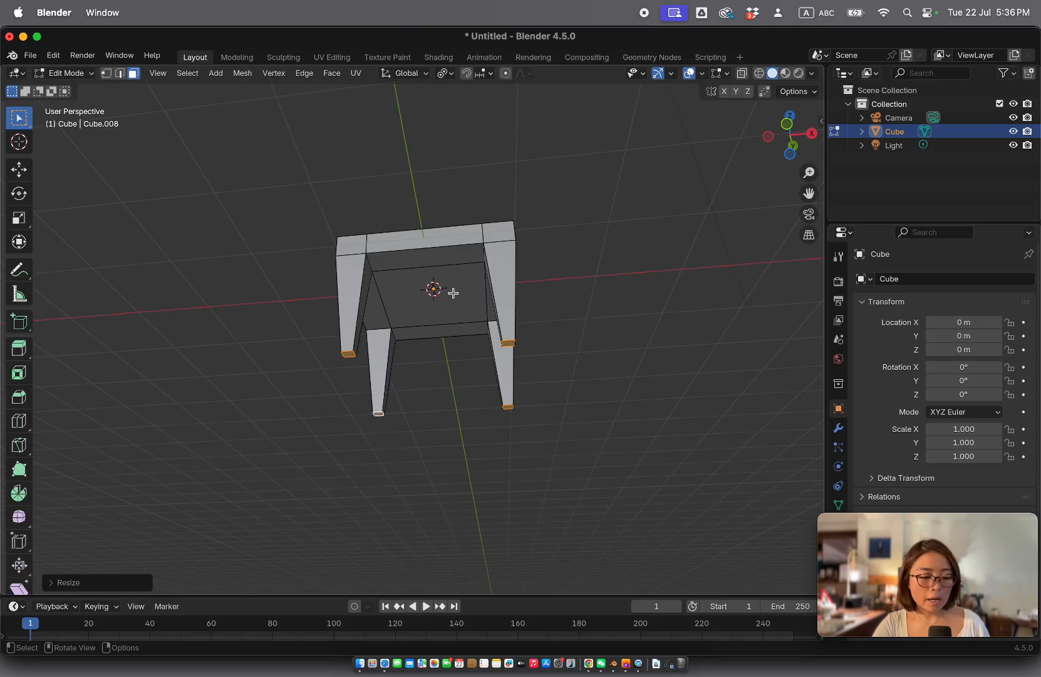
{"action": "key", "text": "s"}
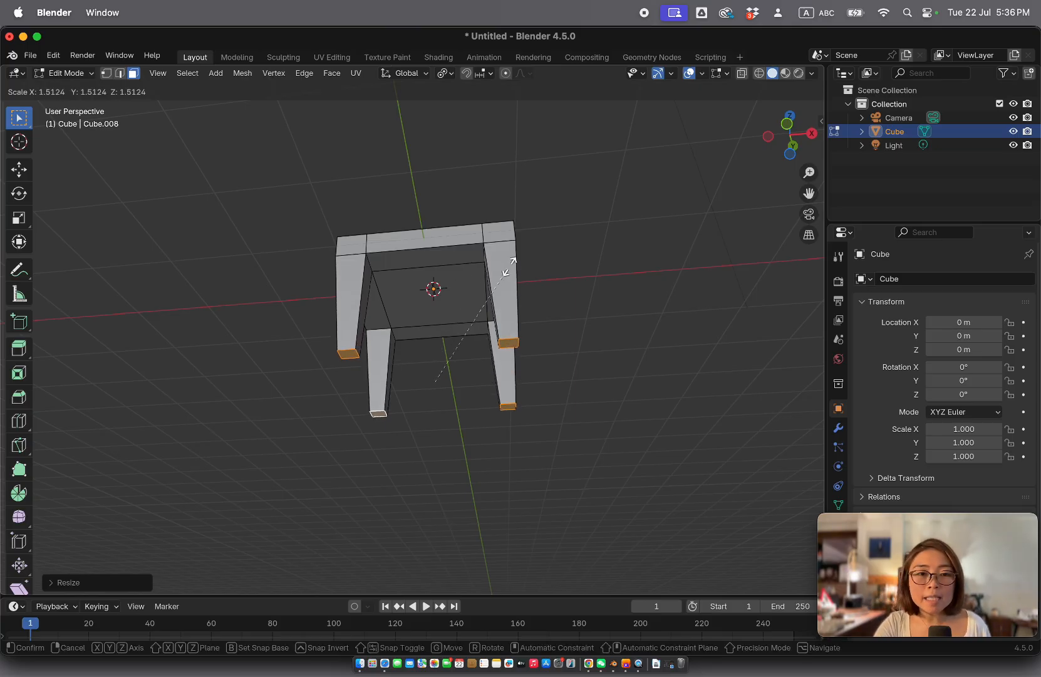
{"action": "left_click", "coordinate": [529, 262]}
Move the four leg-end faces down along Z to lengthen the tapered legs.
{"action": "scroll", "coordinate": [529, 262], "scroll_direction": "up", "scroll_amount": 5}
{"action": "scroll", "coordinate": [530, 262], "scroll_direction": "down", "scroll_amount": 4, "text": "ctrl"}
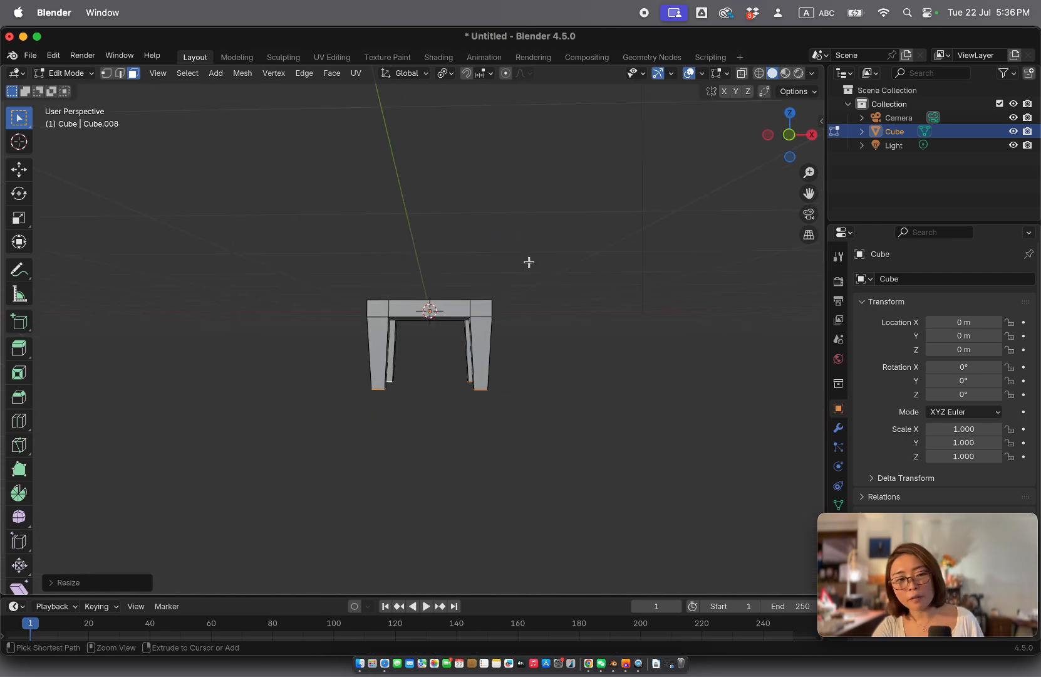
{"action": "key", "text": "g"}
{"action": "key", "text": "z"}
{"action": "left_click", "coordinate": [530, 264]}
Set the transform pivot point back to Median Point and check the finished table from the side.
{"action": "scroll", "coordinate": [535, 284], "scroll_direction": "down", "scroll_amount": 5}
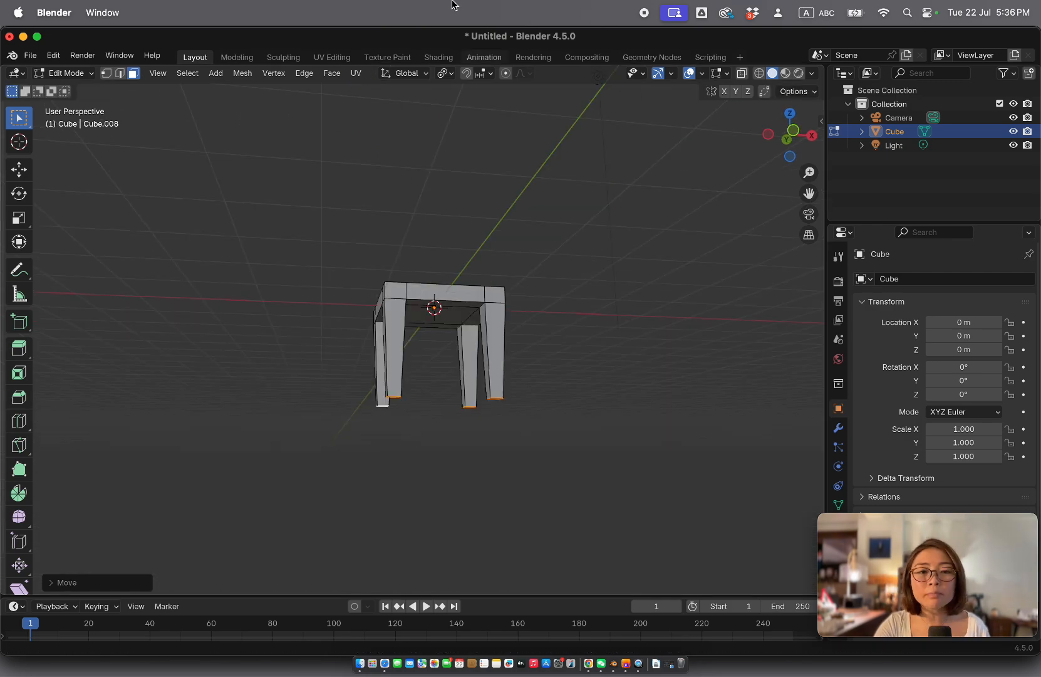
{"action": "left_click", "coordinate": [445, 78]}
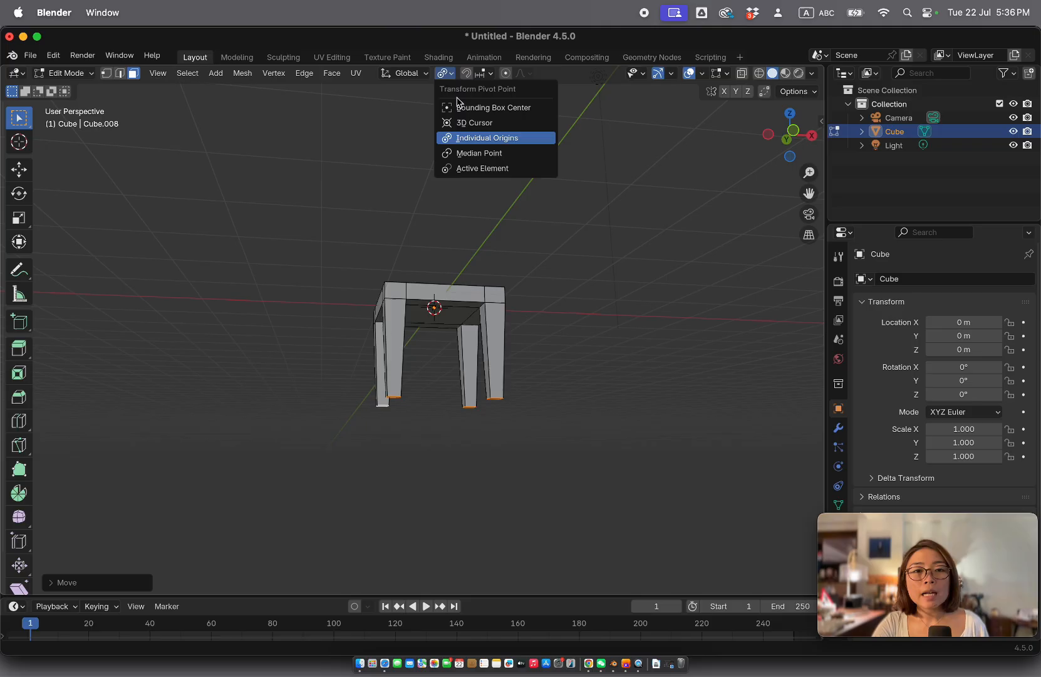
{"action": "left_click", "coordinate": [478, 154]}
{"action": "scroll", "coordinate": [482, 161], "scroll_direction": "up", "scroll_amount": 4}
{"action": "scroll", "coordinate": [486, 165], "scroll_direction": "right", "scroll_amount": 6}
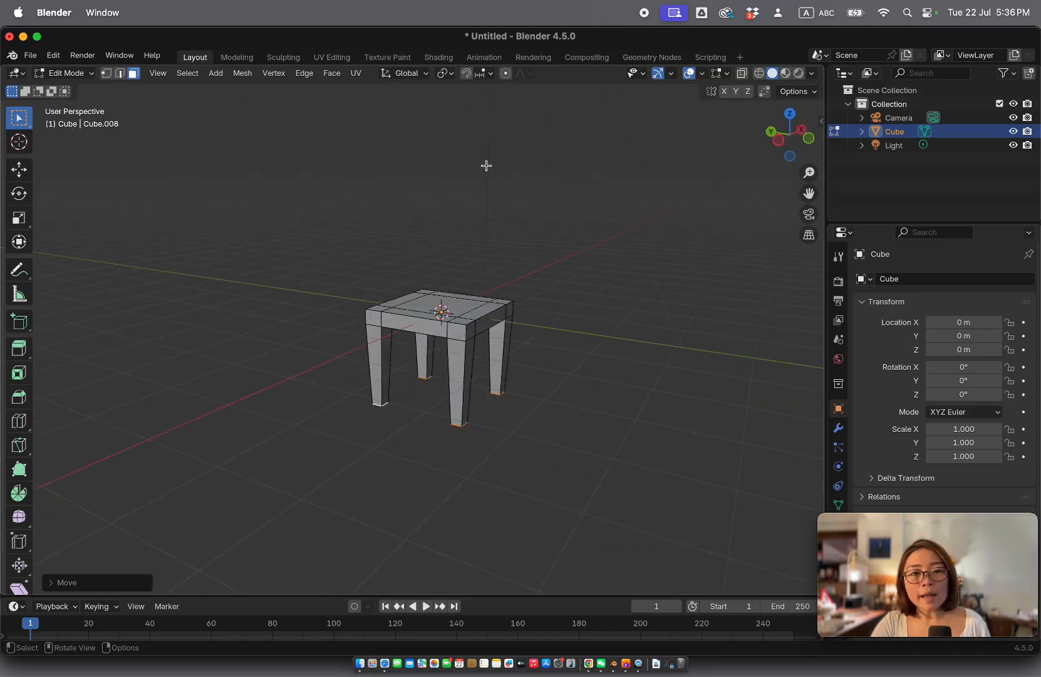
{"action": "scroll", "coordinate": [486, 165], "scroll_direction": "right", "scroll_amount": 1}
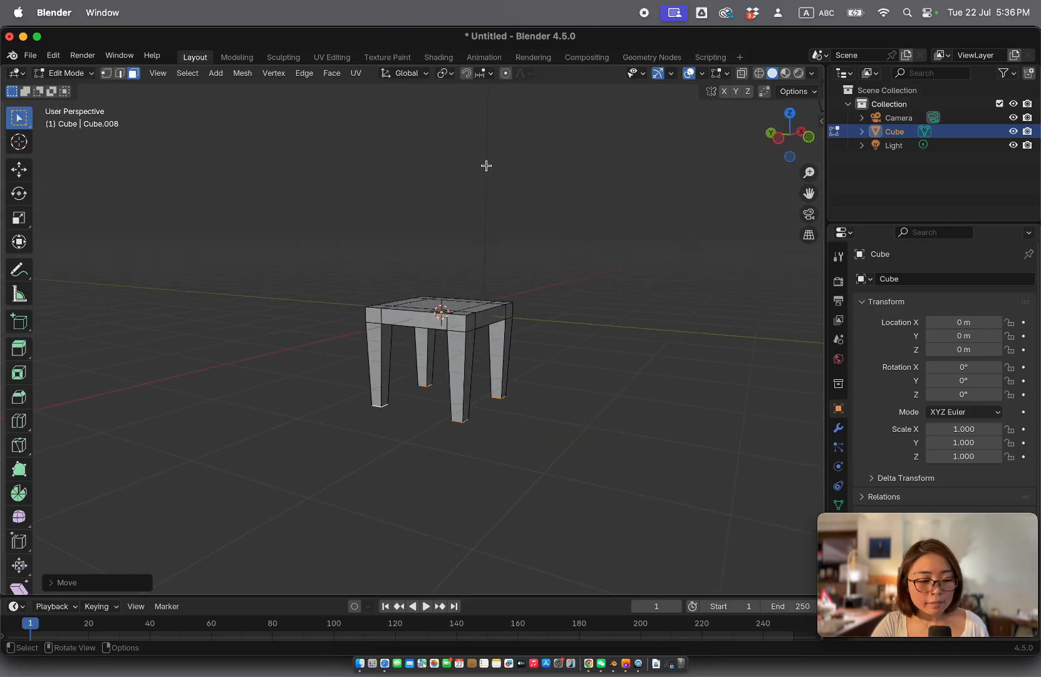
{"action": "scroll", "coordinate": [107, 419], "scroll_direction": "up", "scroll_amount": 3}
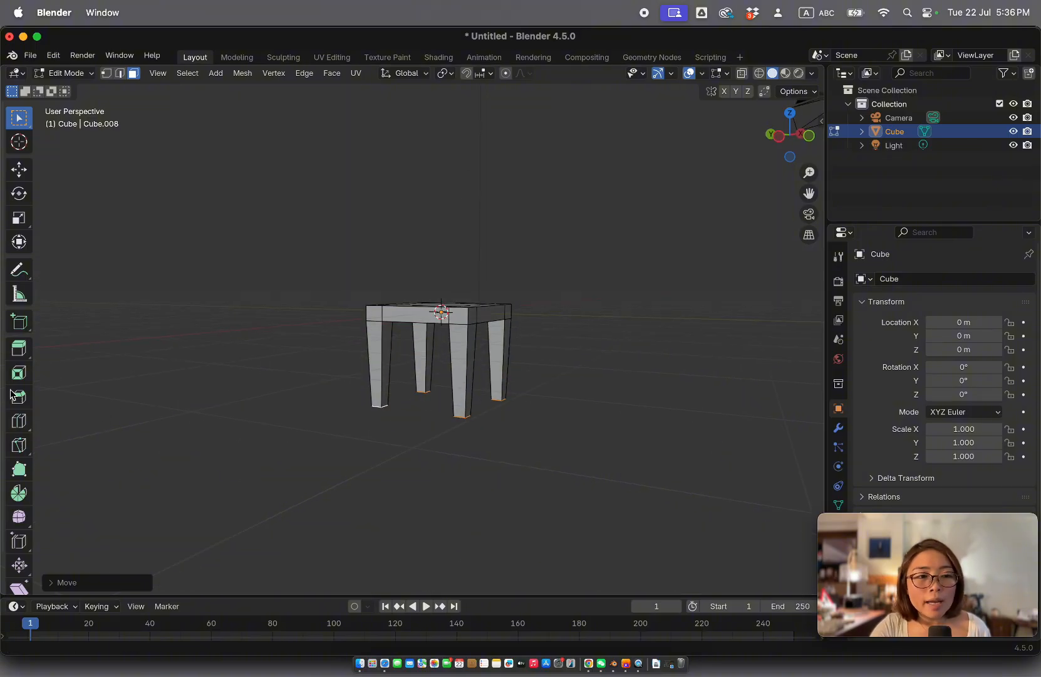
Select the entire table mesh and bevel all its edges with an offset of about 0.033 m.
{"action": "scroll", "coordinate": [353, 402], "scroll_direction": "up", "scroll_amount": 5}
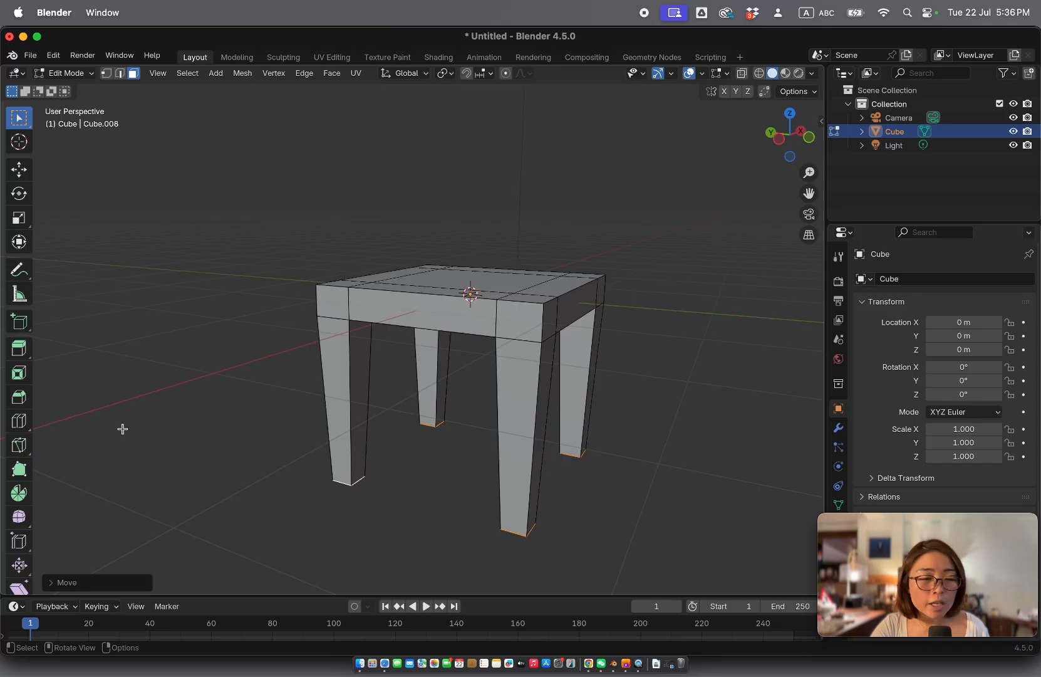
{"action": "left_click", "coordinate": [16, 399]}
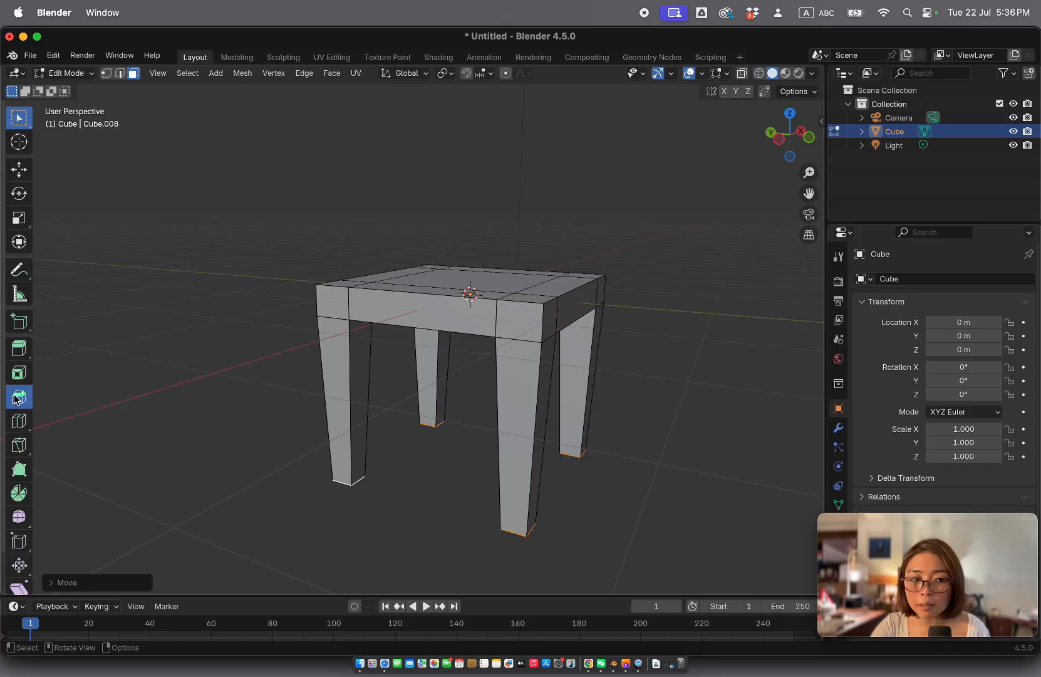
{"action": "key", "text": "a"}
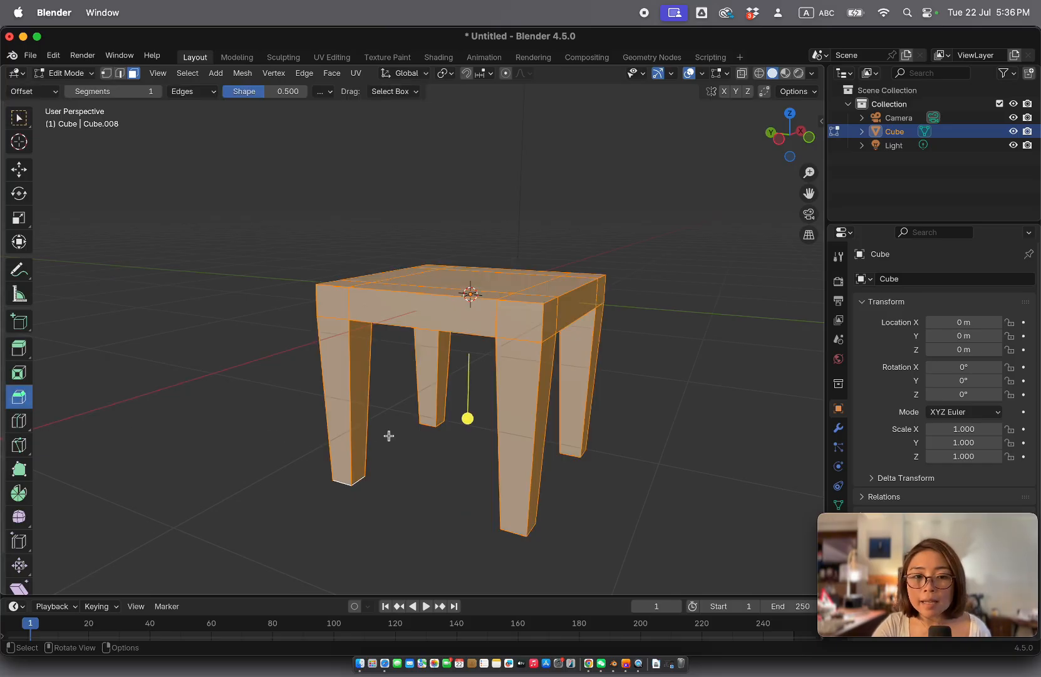
{"action": "left_click_drag", "start_coordinate": [466, 418], "coordinate": [464, 426]}
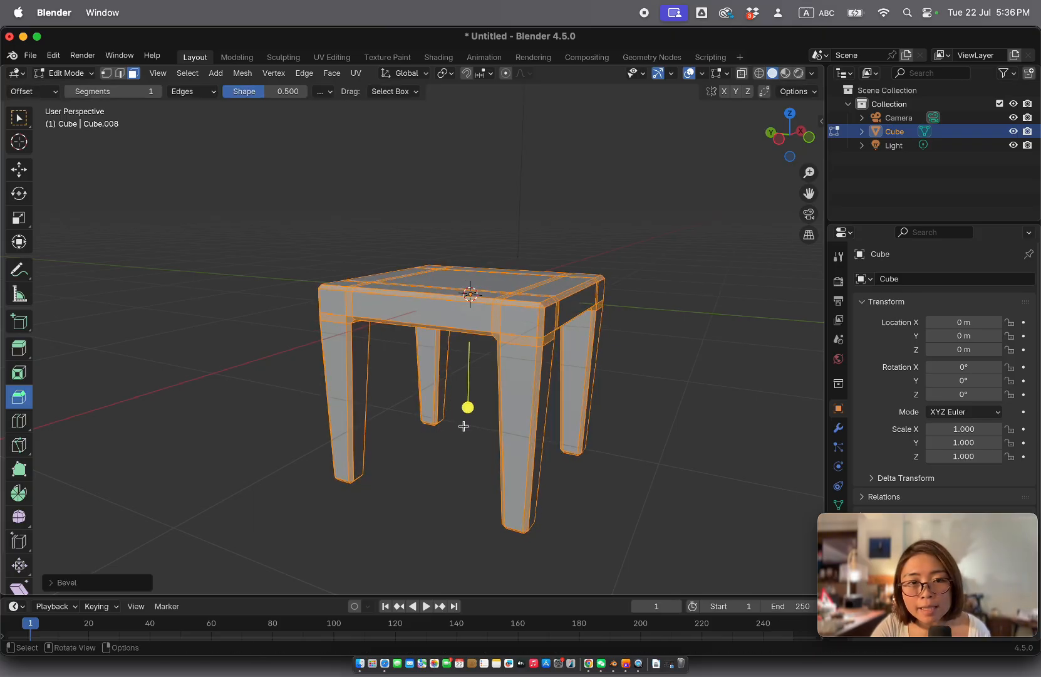
{"action": "scroll", "coordinate": [395, 381], "scroll_direction": "right", "scroll_amount": 10}
{"action": "scroll", "coordinate": [394, 381], "scroll_direction": "left", "scroll_amount": 3}
{"action": "scroll", "coordinate": [394, 382], "scroll_direction": "left", "scroll_amount": 10}
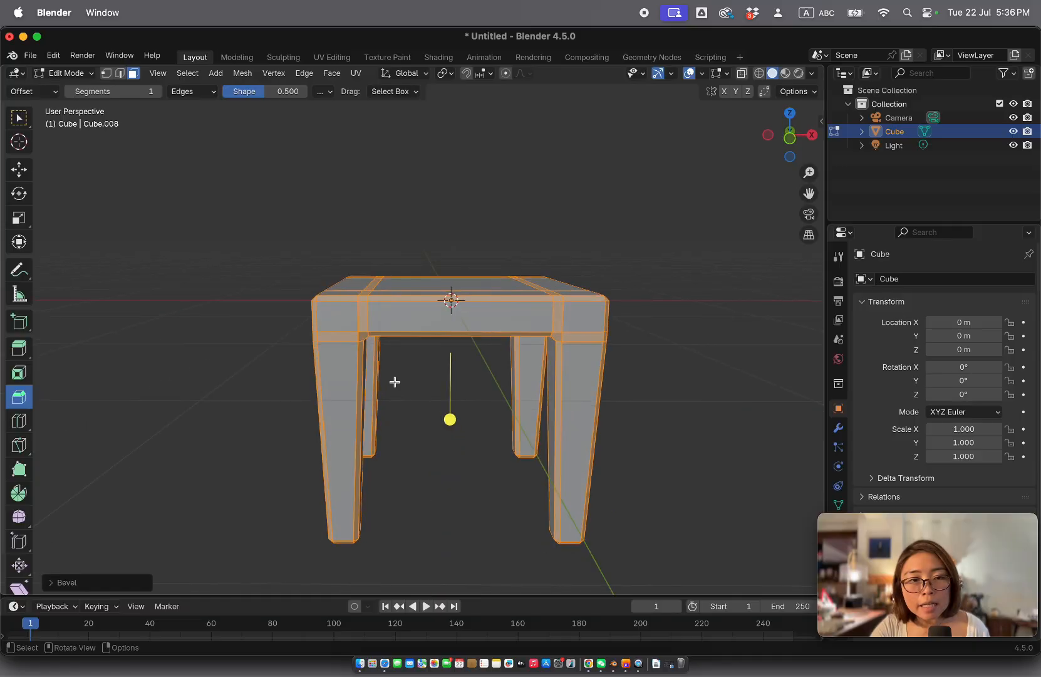
Set the bevel to 3 segments, then return to Object Mode and view the rounded table from several sides.
{"action": "left_click", "coordinate": [101, 582]}
{"action": "left_click_drag", "start_coordinate": [220, 384], "coordinate": [225, 388]}
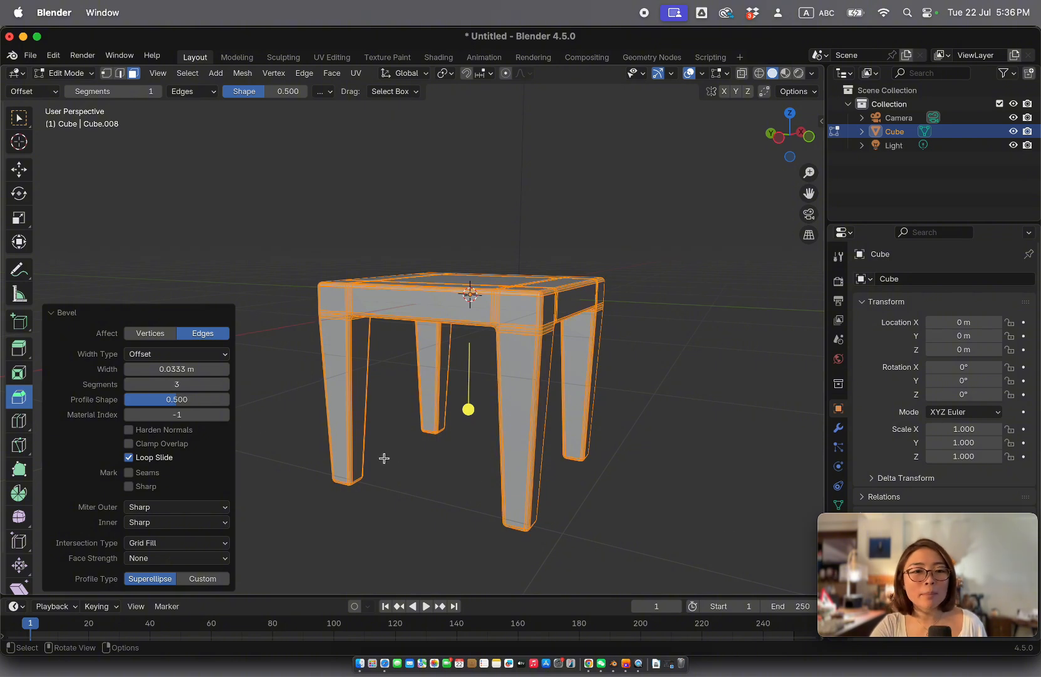
{"action": "key", "text": "Tab"}
{"action": "scroll", "coordinate": [384, 463], "scroll_direction": "down", "scroll_amount": 5, "text": "ctrl"}
{"action": "scroll", "coordinate": [384, 464], "scroll_direction": "right", "scroll_amount": 15}
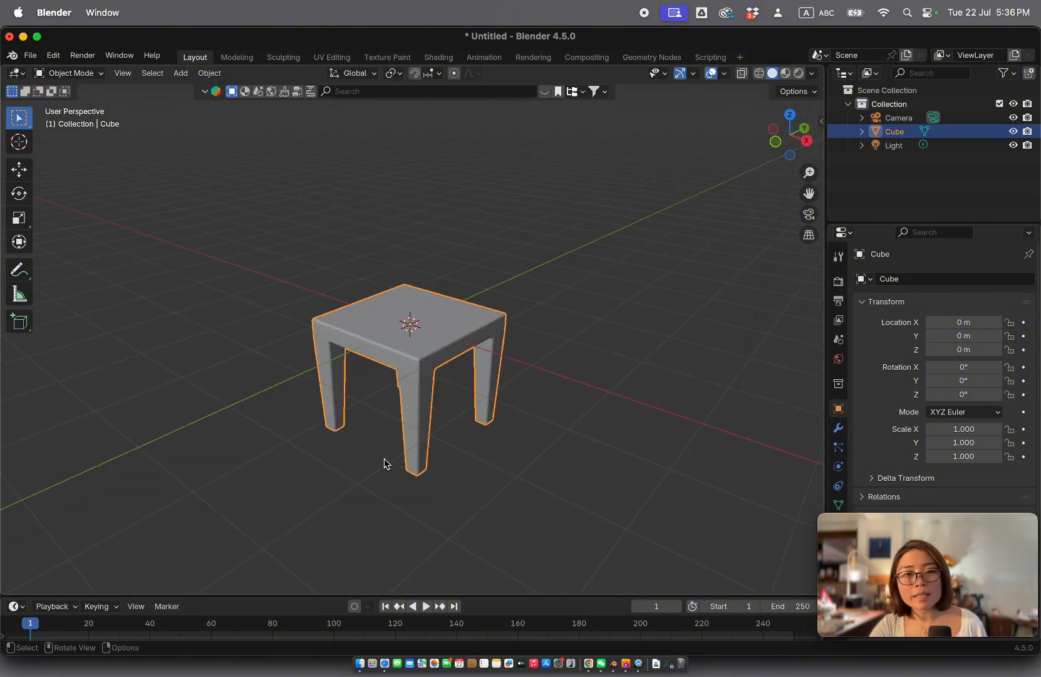
{"action": "scroll", "coordinate": [384, 464], "scroll_direction": "right", "scroll_amount": 10}
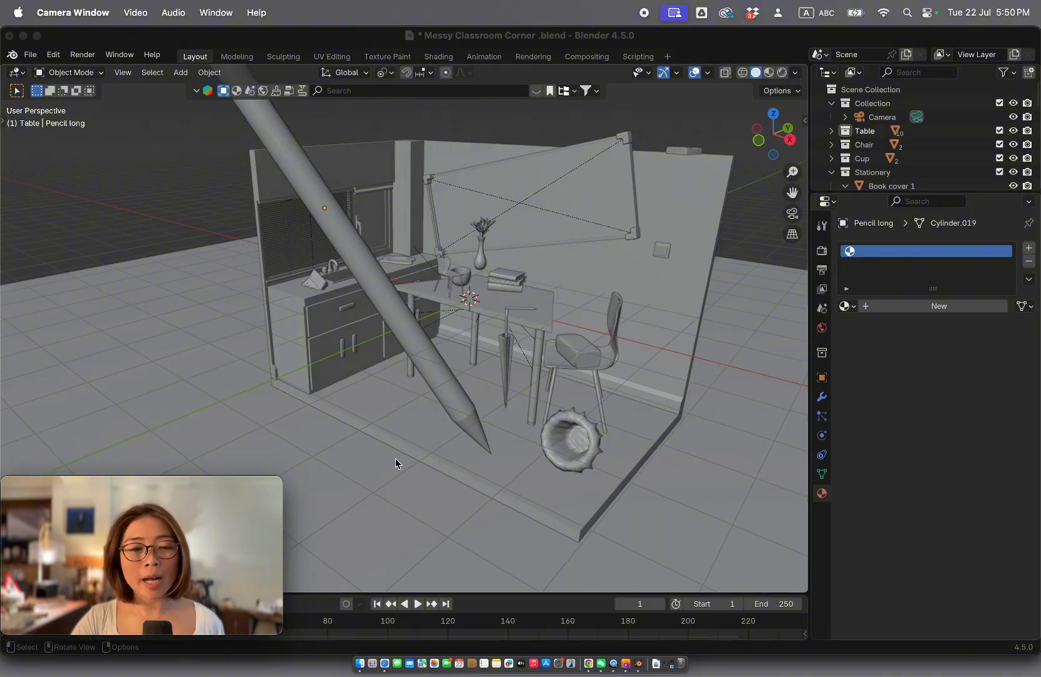
{"action": "middle_click_drag", "start_coordinate": [398, 462], "coordinate": [513, 344]}
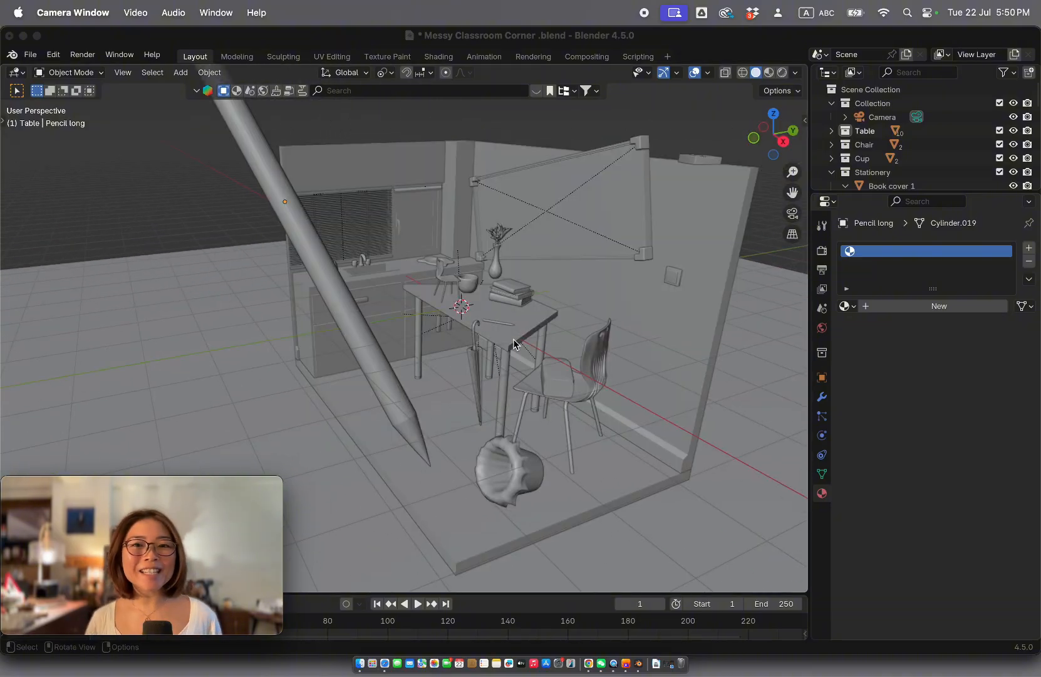